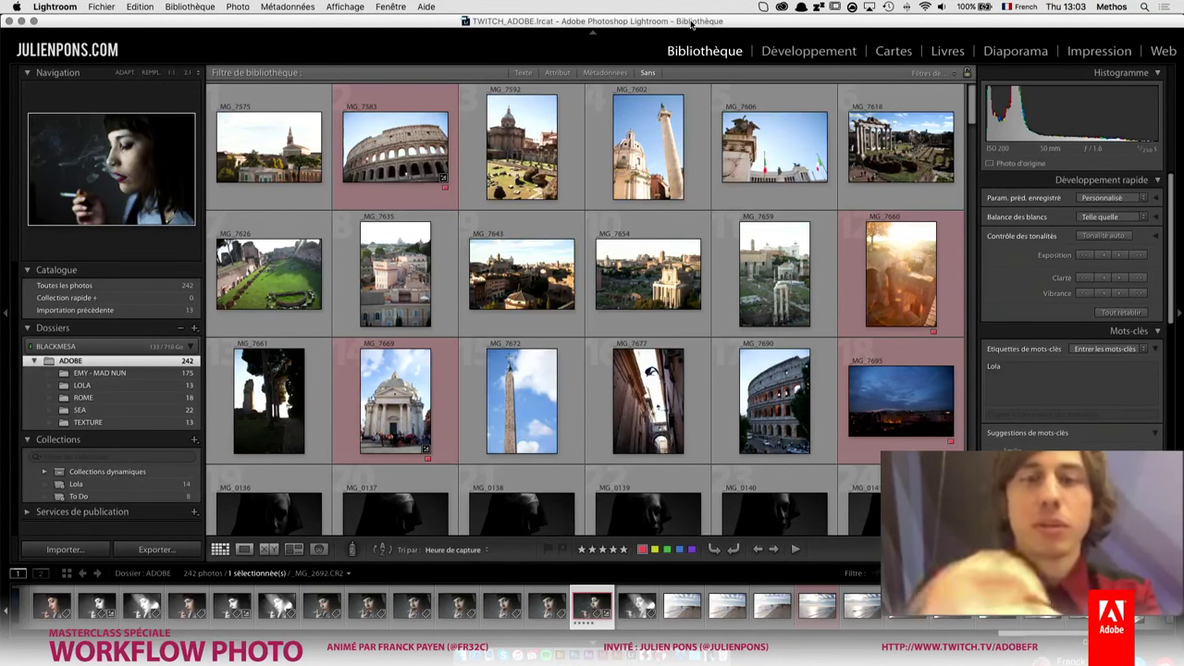
- Inspect the fisheye Colosseum photo at 1:1 across its upper stone wall, then return to the grid
scroll(654, 142, "down", 2)
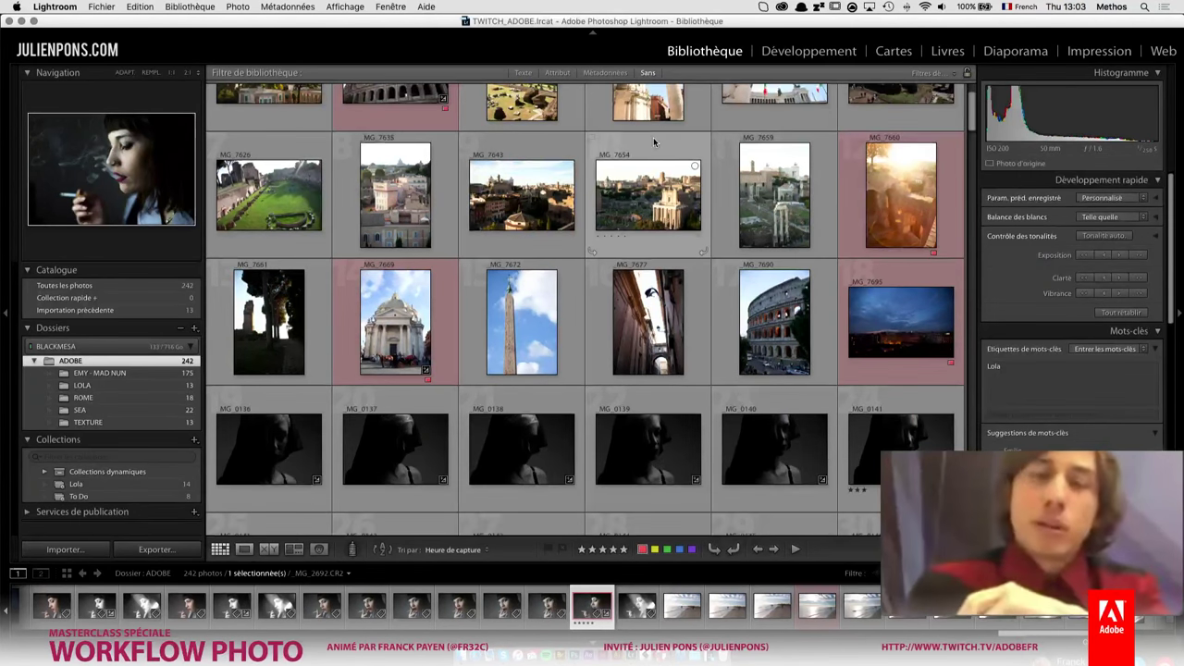
scroll(653, 142, "up", 2)
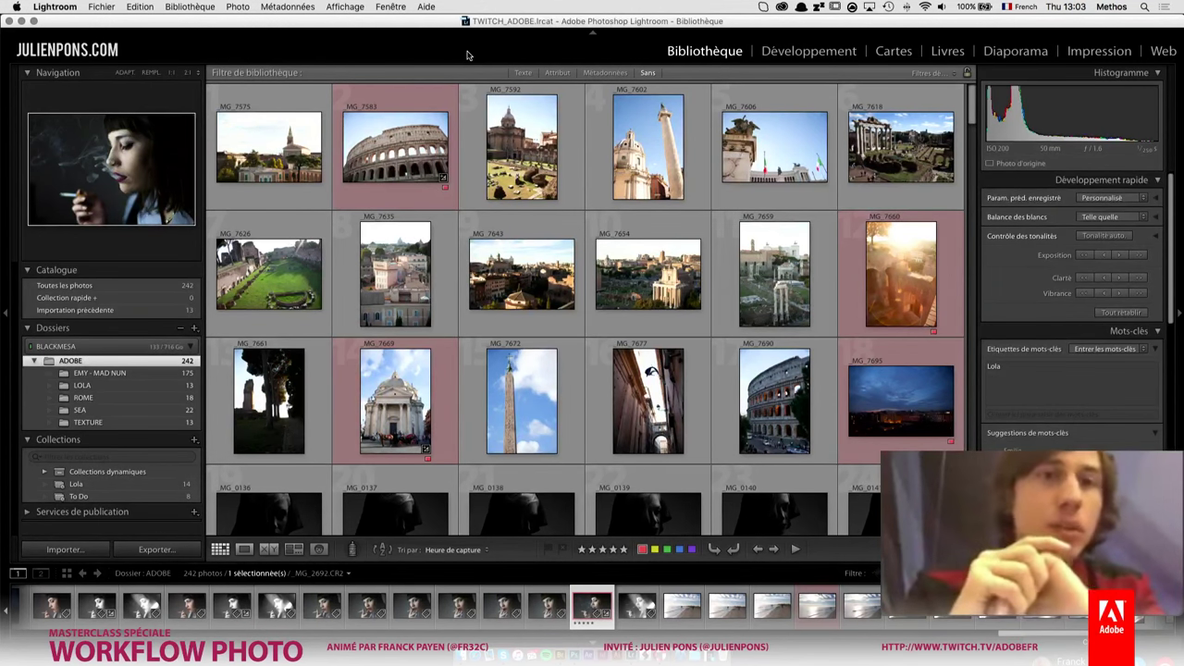
mouse_move(395, 148)
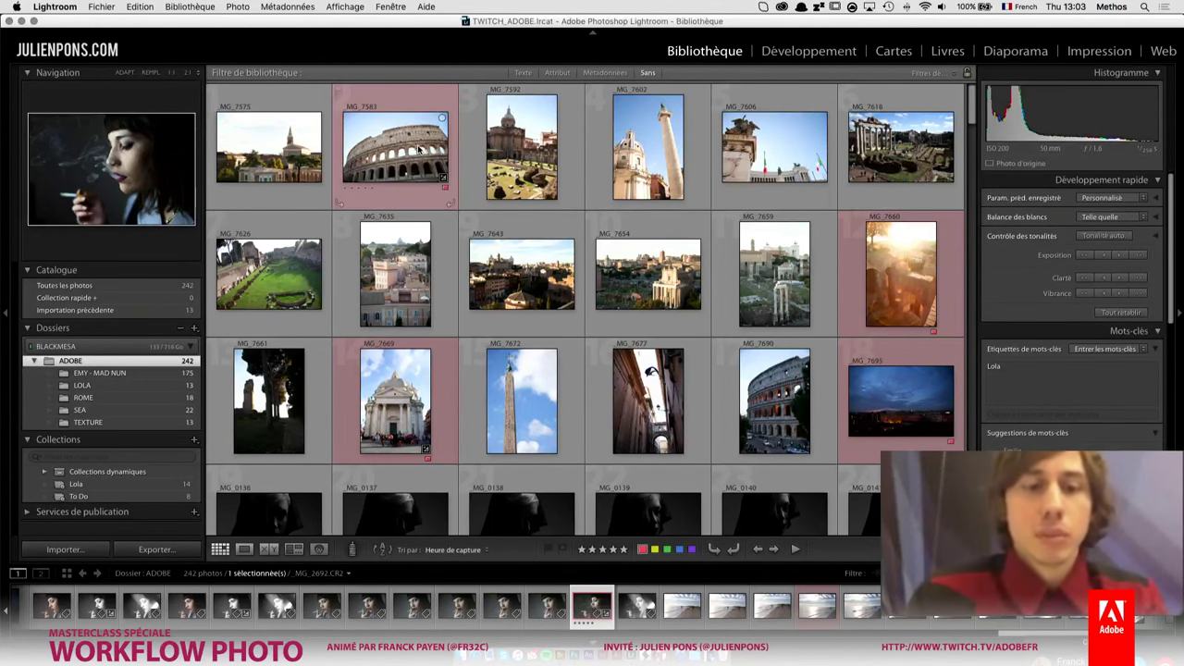
left_click(404, 140)
key("e")
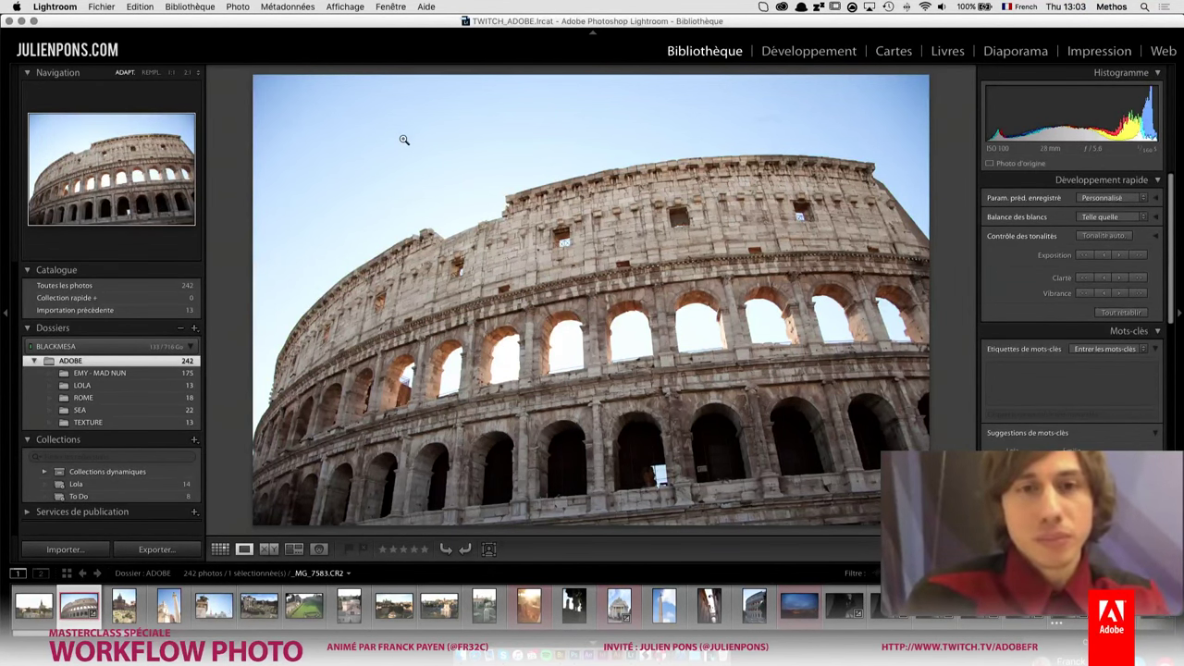
key("g")
key("e")
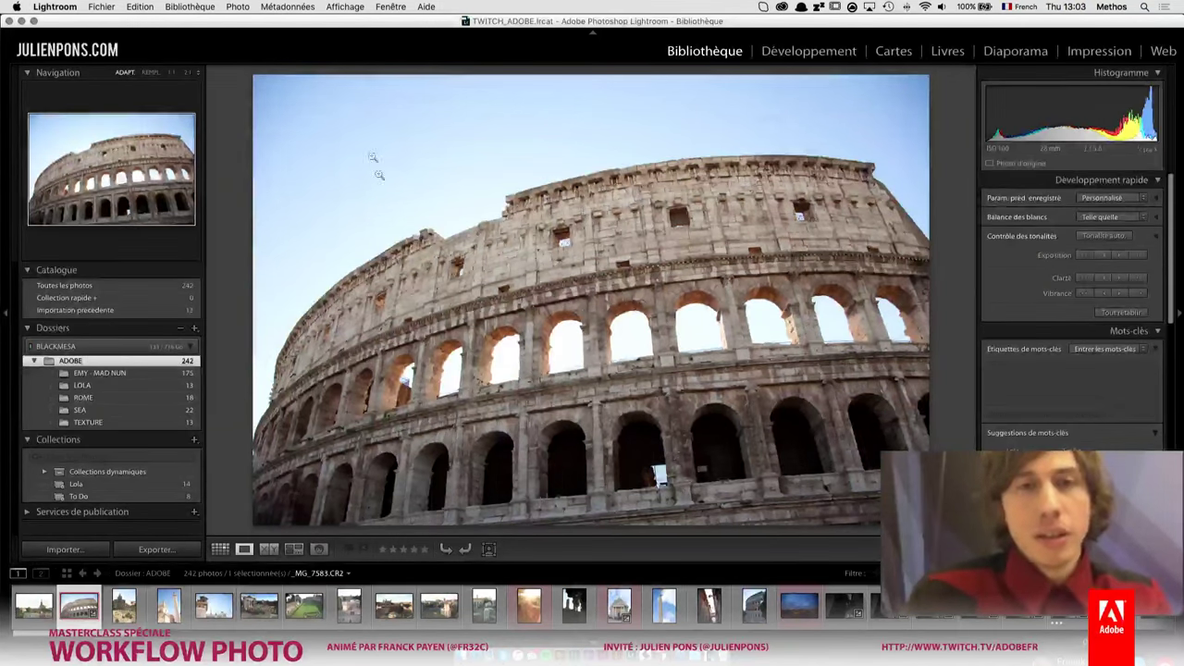
left_click(446, 252)
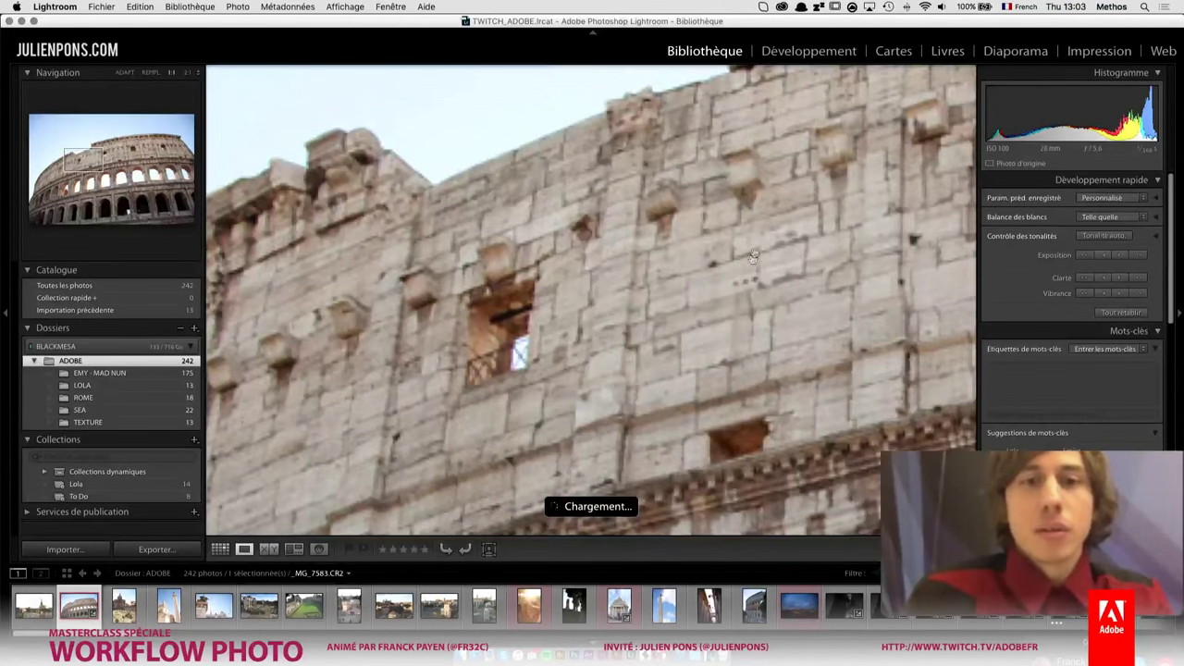
left_click_drag(753, 258, 541, 166)
key("g")
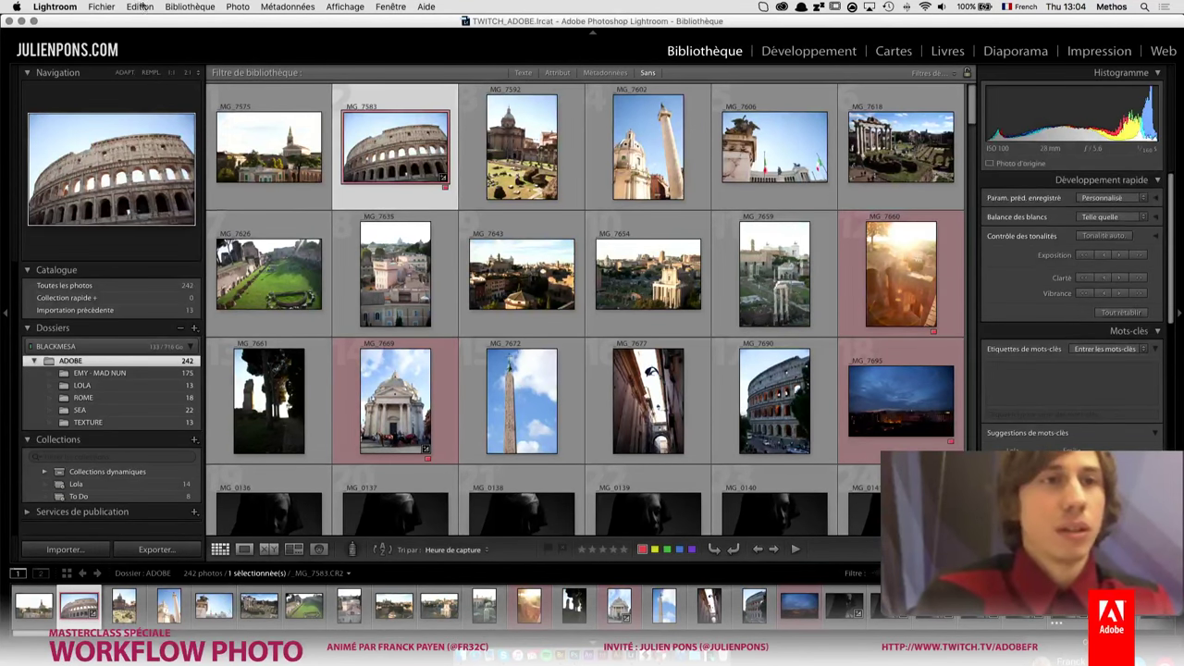
left_click(68, 7)
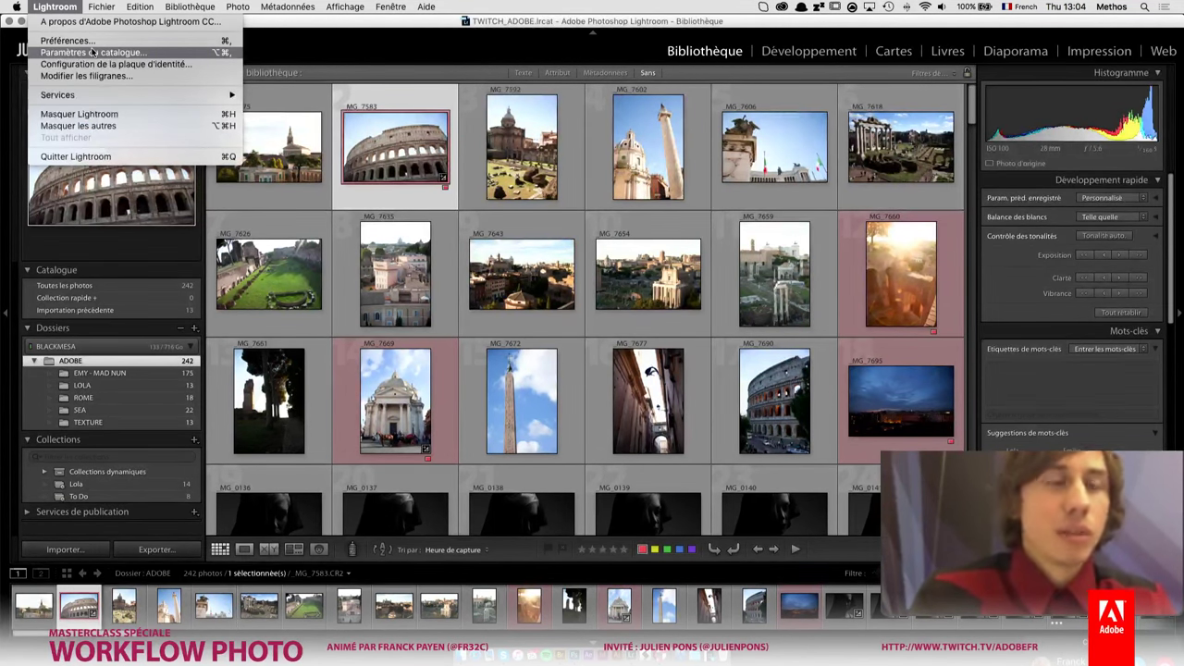
left_click(72, 6)
left_click(73, 6)
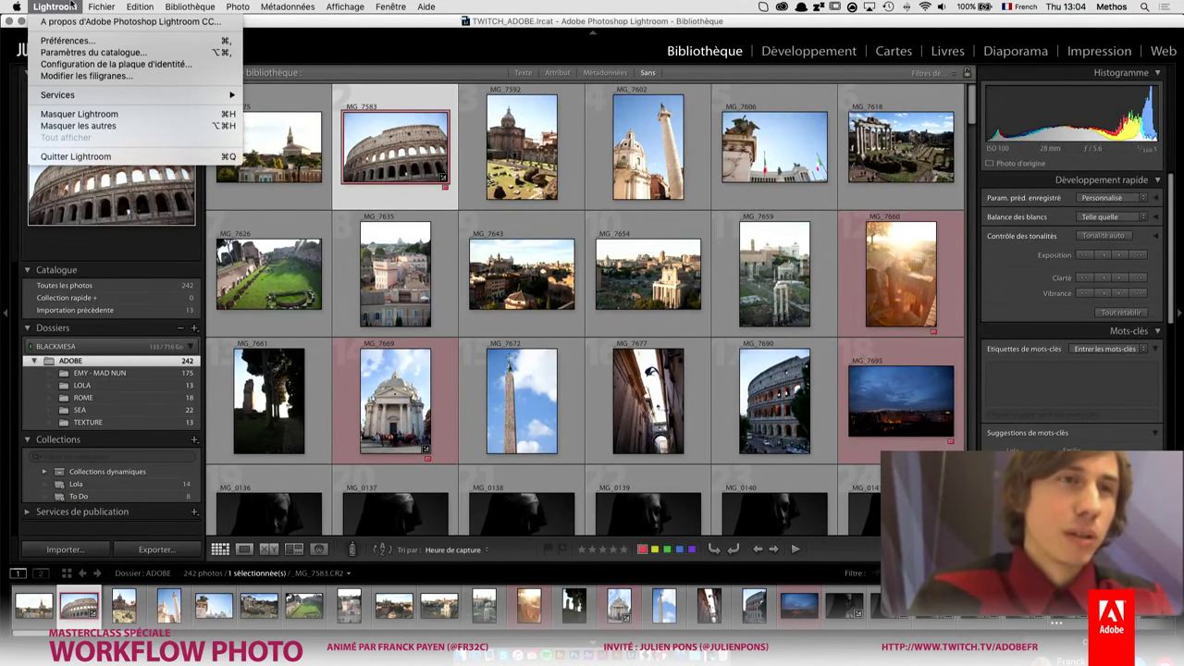
left_click(88, 52)
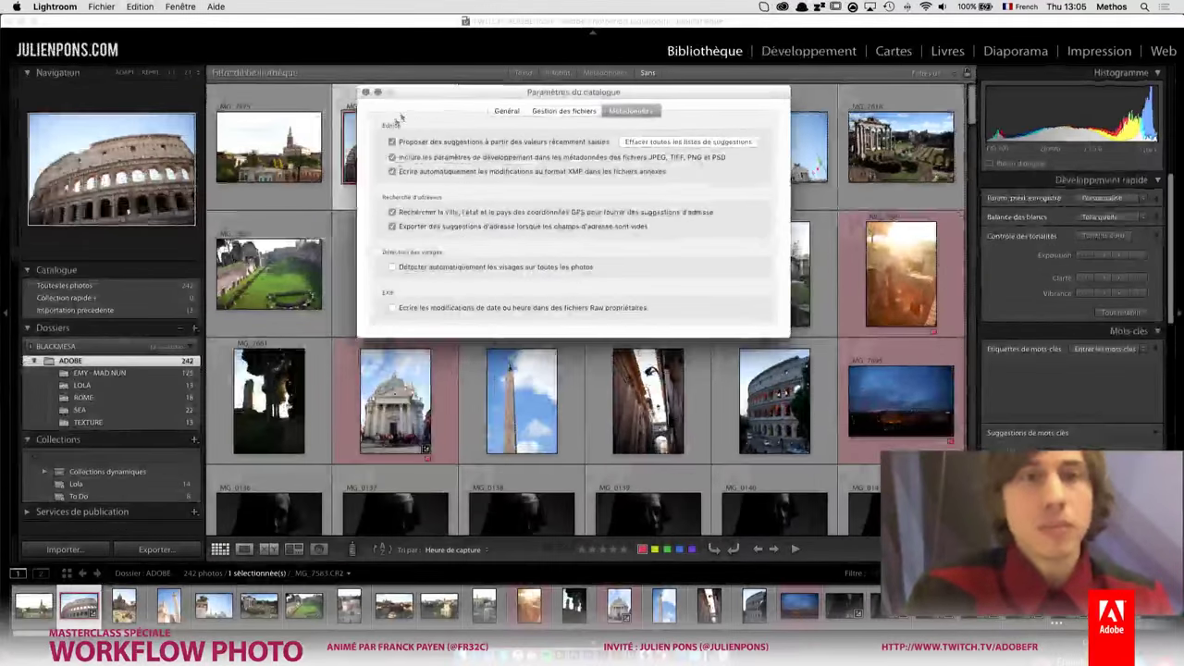
left_click(366, 93)
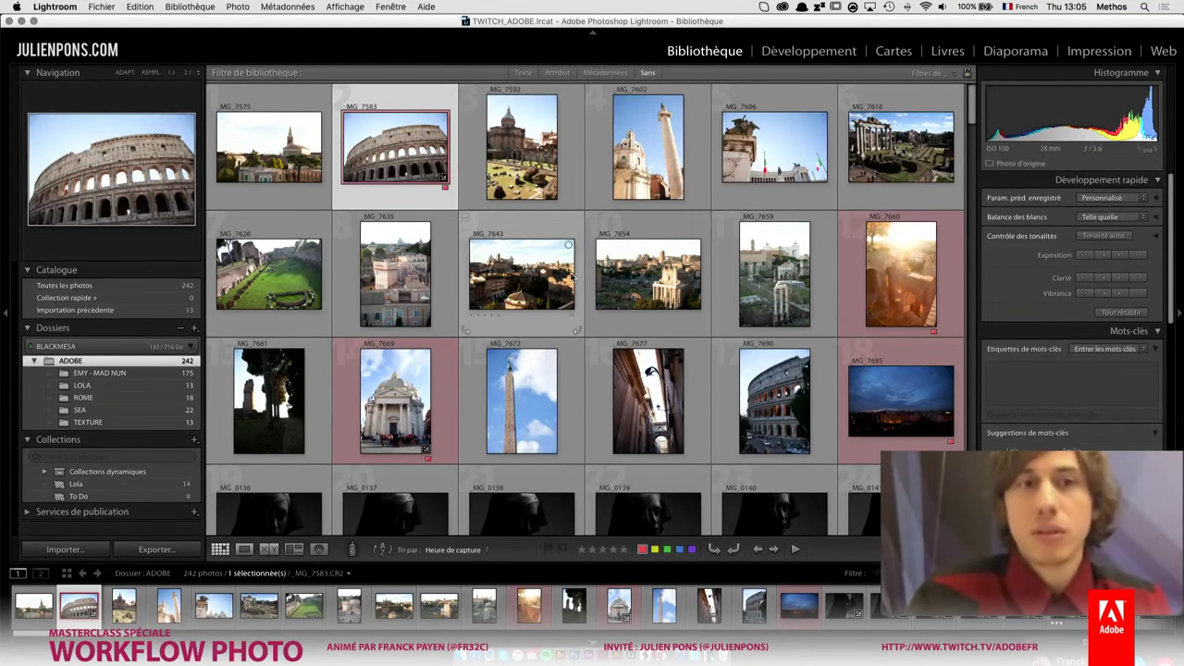
left_click(883, 268)
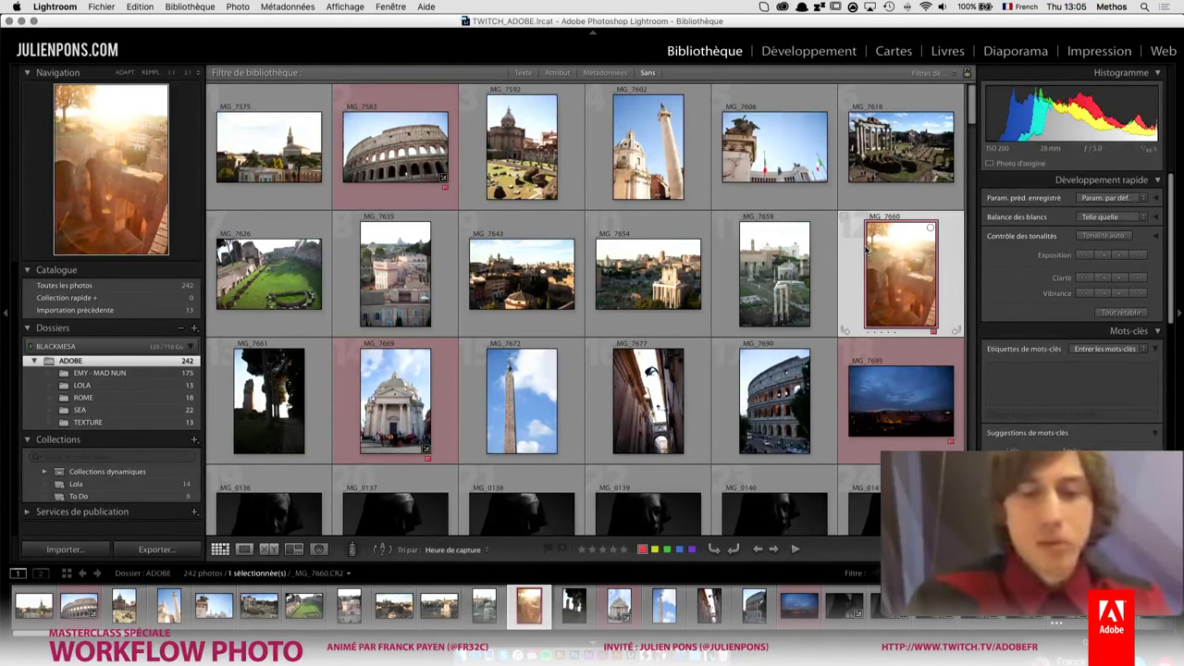
- Open _MG_7660 in the Develop module with the whole photo fitted in view
left_click(806, 56)
left_click(499, 247)
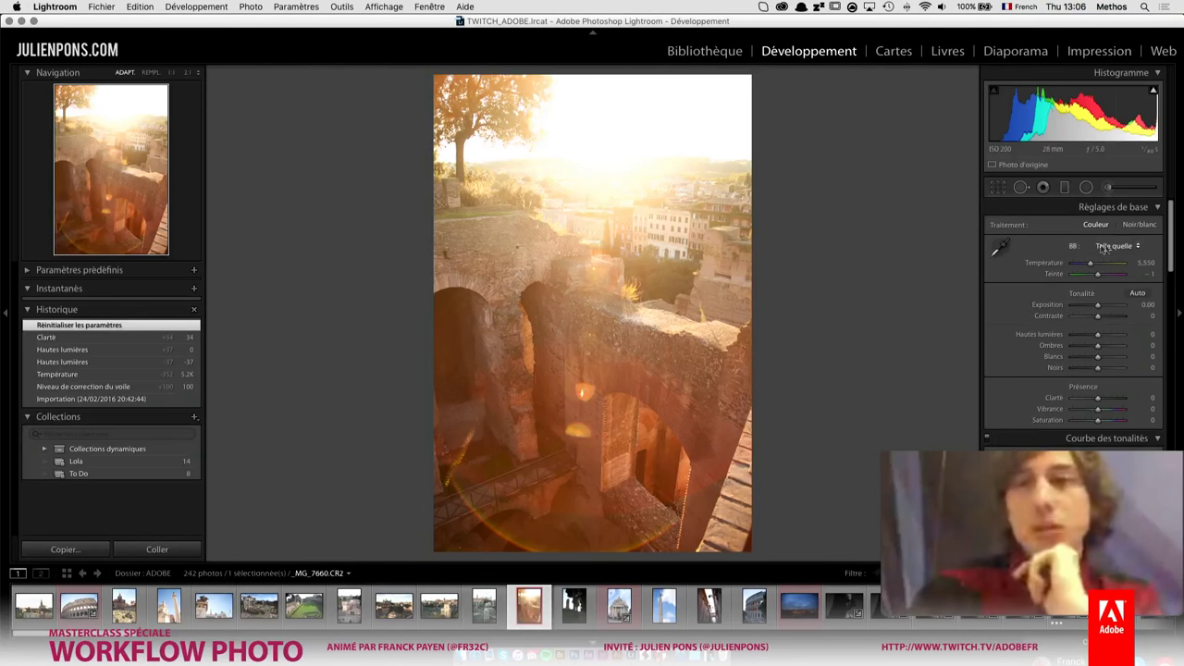
- Set Correction du voile (Dehaze) to 53 on _MG_7660
left_click_drag(1171, 246, 1171, 442)
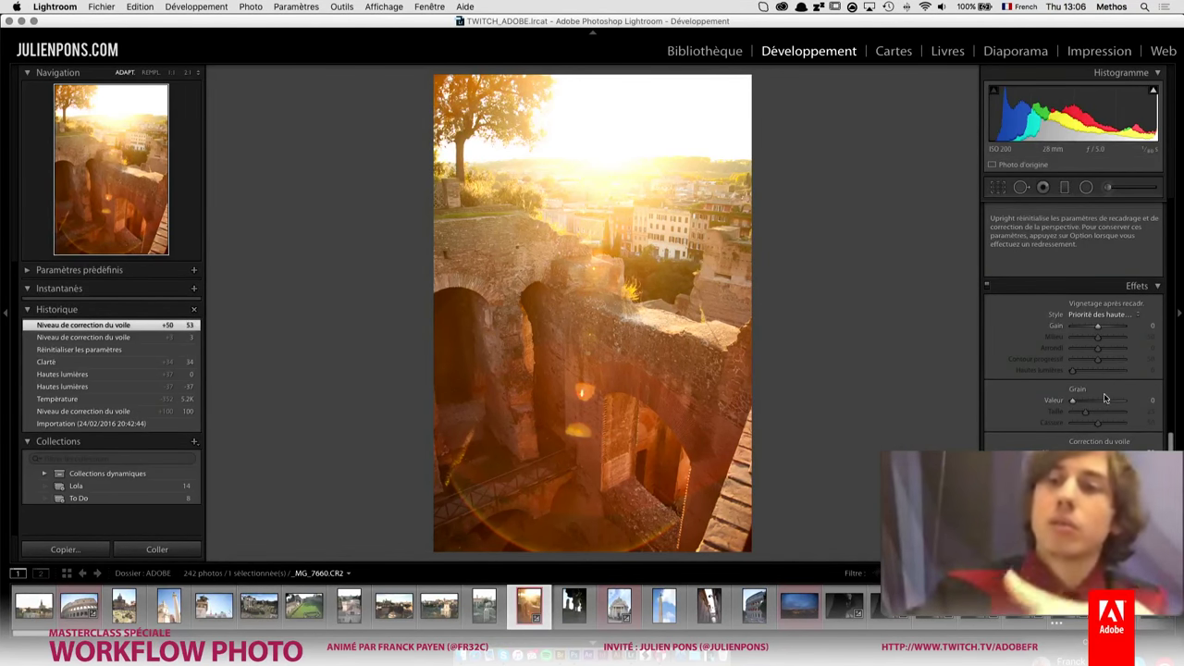
left_click_drag(1170, 442, 1171, 212)
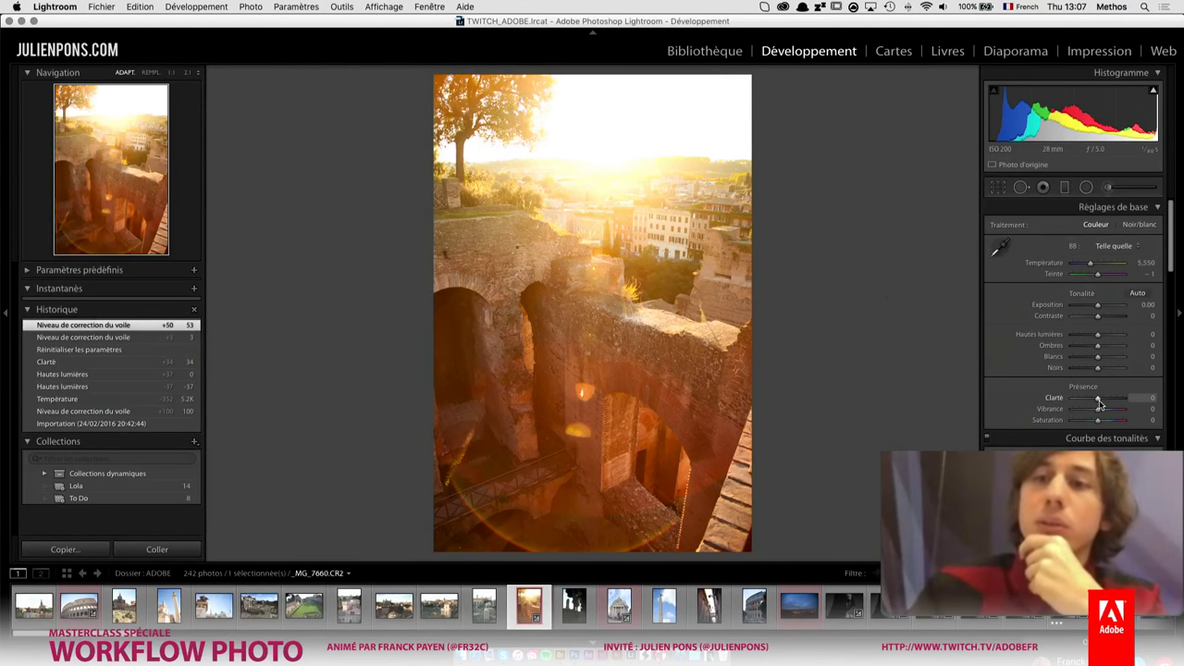
- Raise Clarity to +45, checking the bright horizon at 1:1
left_click_drag(1098, 403, 1112, 403)
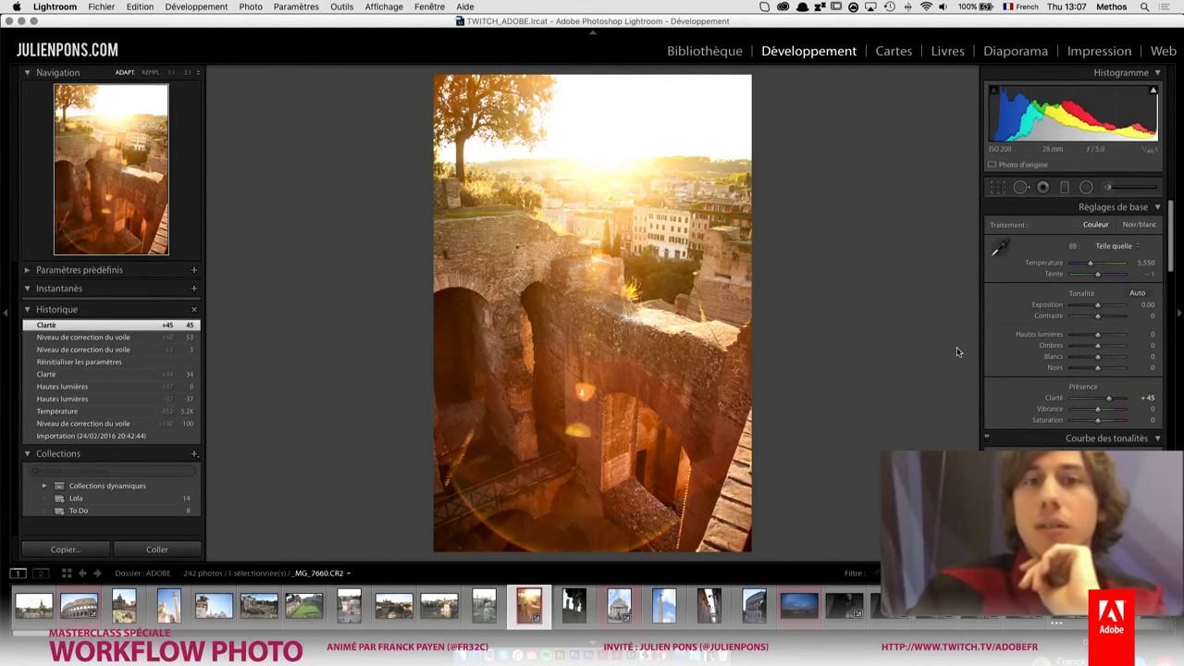
left_click(612, 165)
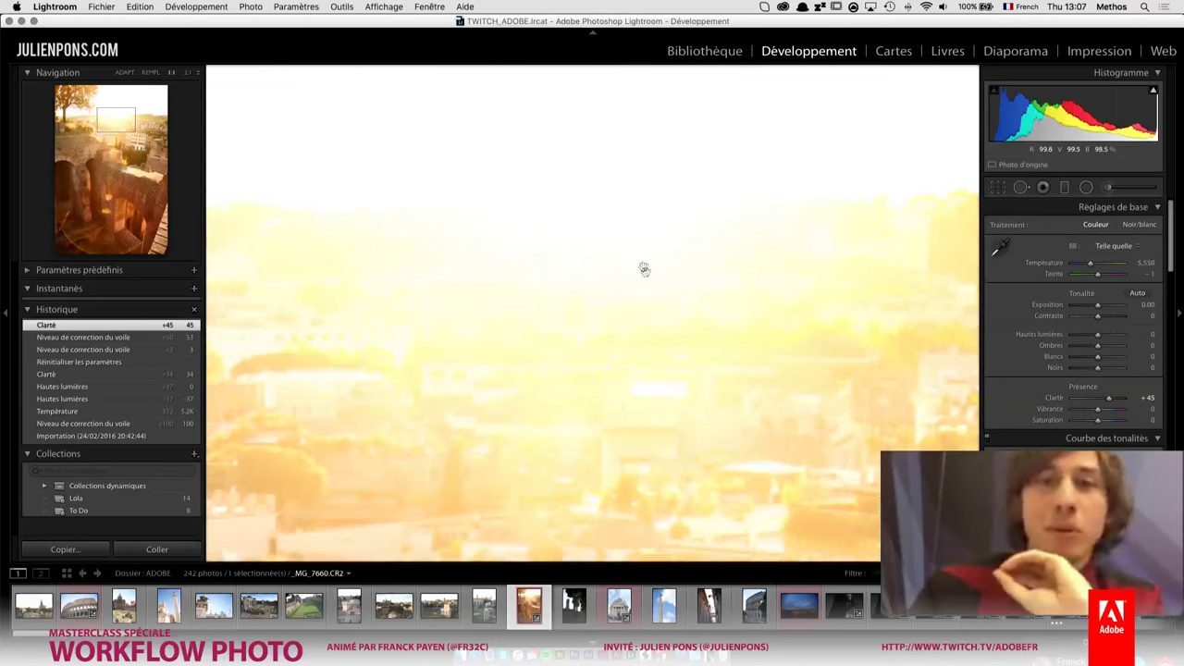
left_click(662, 292)
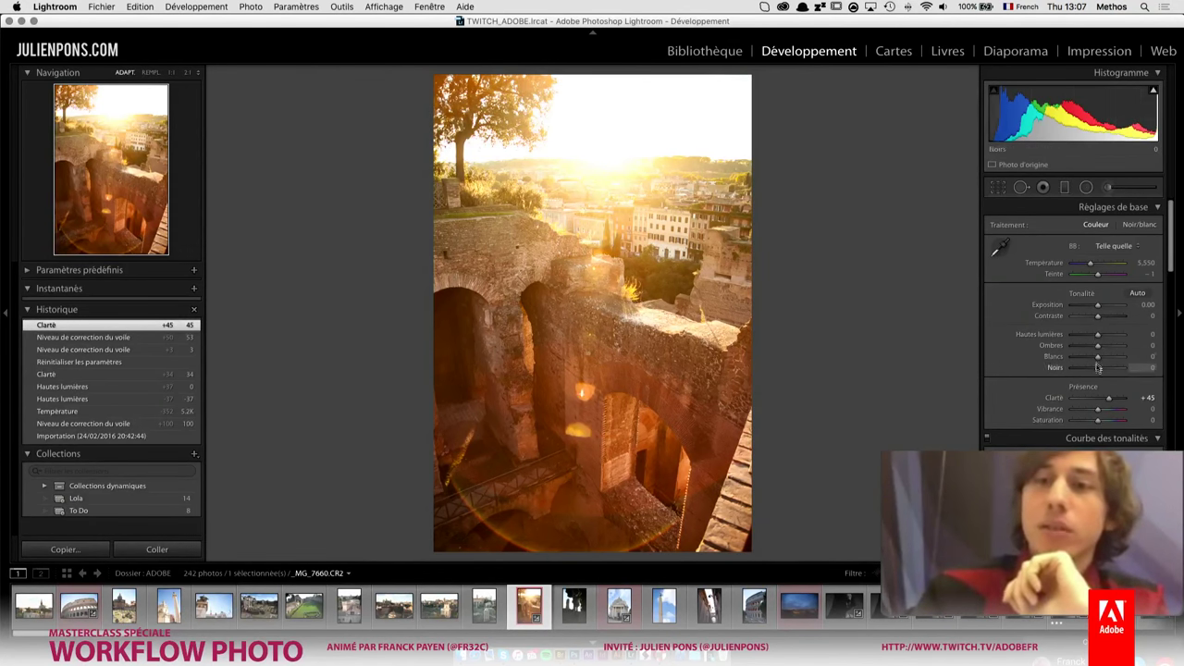
- Pull Highlights to −56 and Whites to −58, checking the city skyline at 1:1
left_click_drag(1096, 339, 1089, 335)
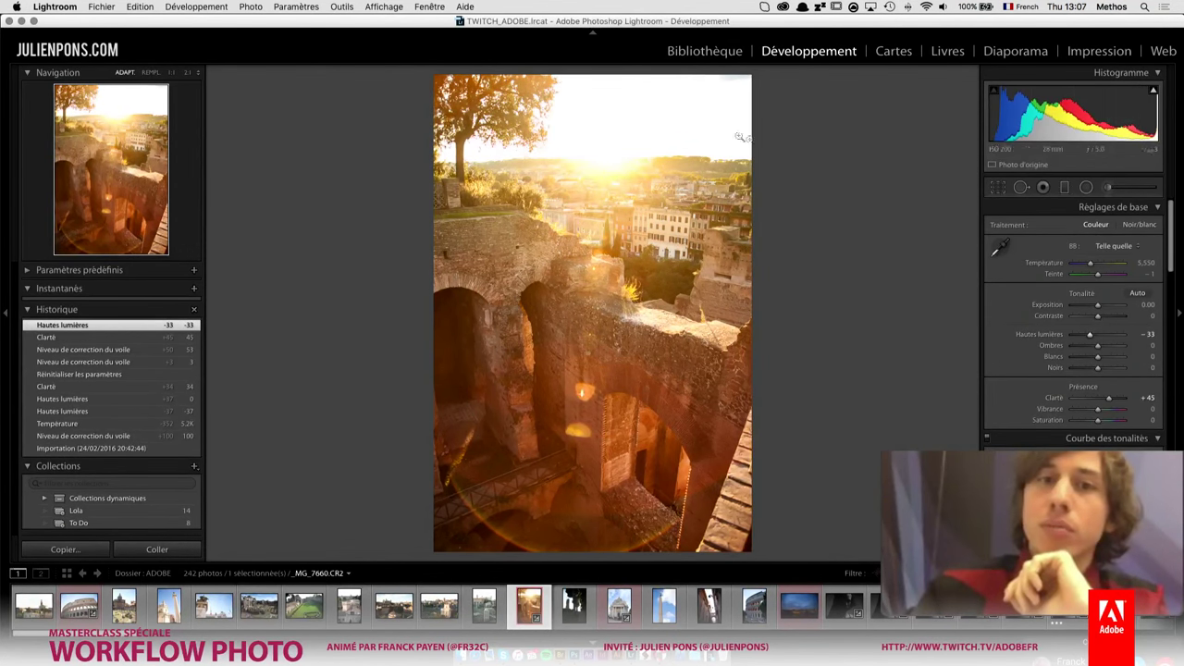
left_click(693, 176)
left_click_drag(782, 191, 742, 229)
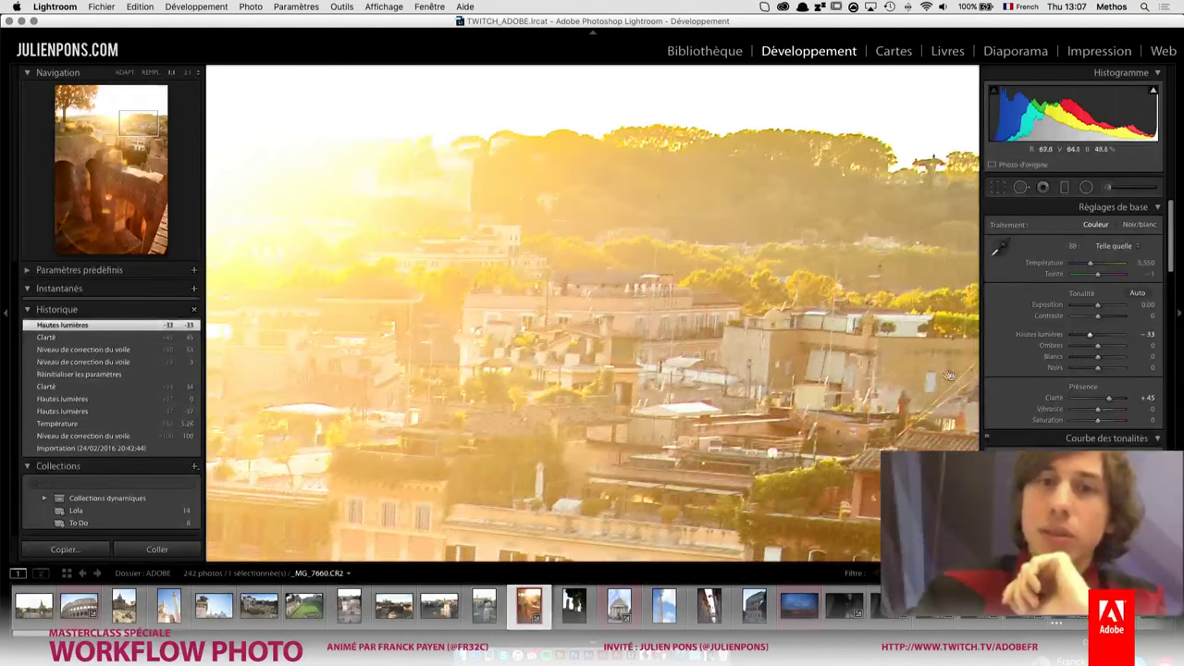
left_click_drag(1098, 339, 1088, 357)
key("z")
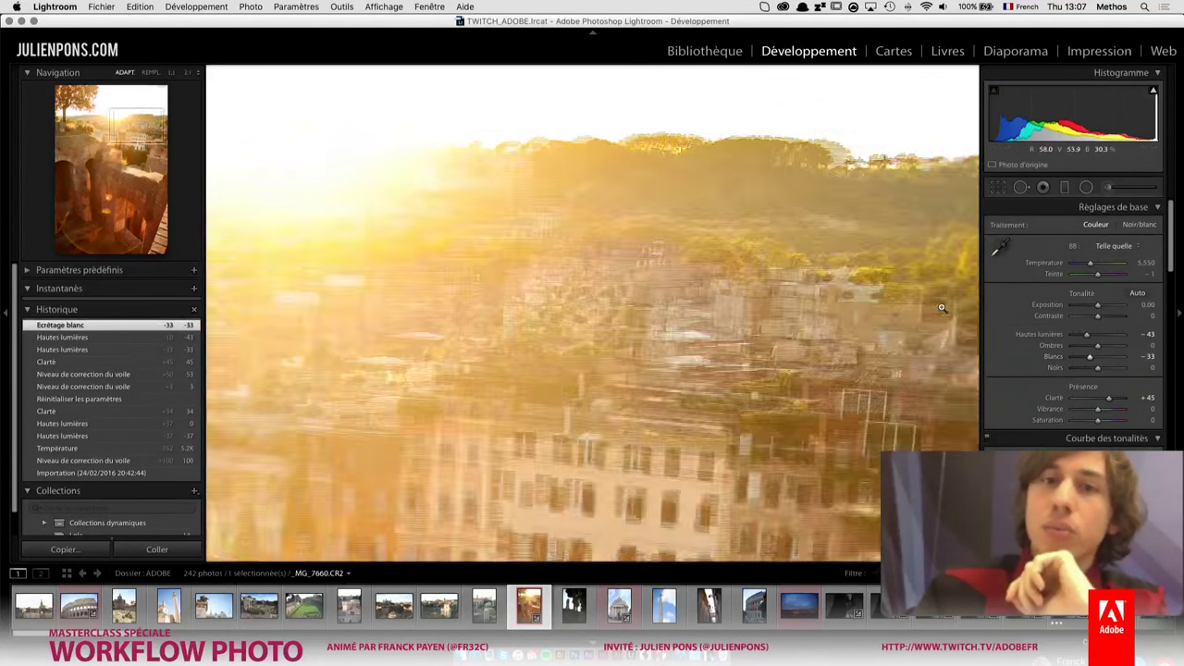
mouse_move(1084, 358)
left_mouse_down()
mouse_move(1070, 357)
mouse_move(1069, 333)
left_mouse_up()
left_click(600, 164)
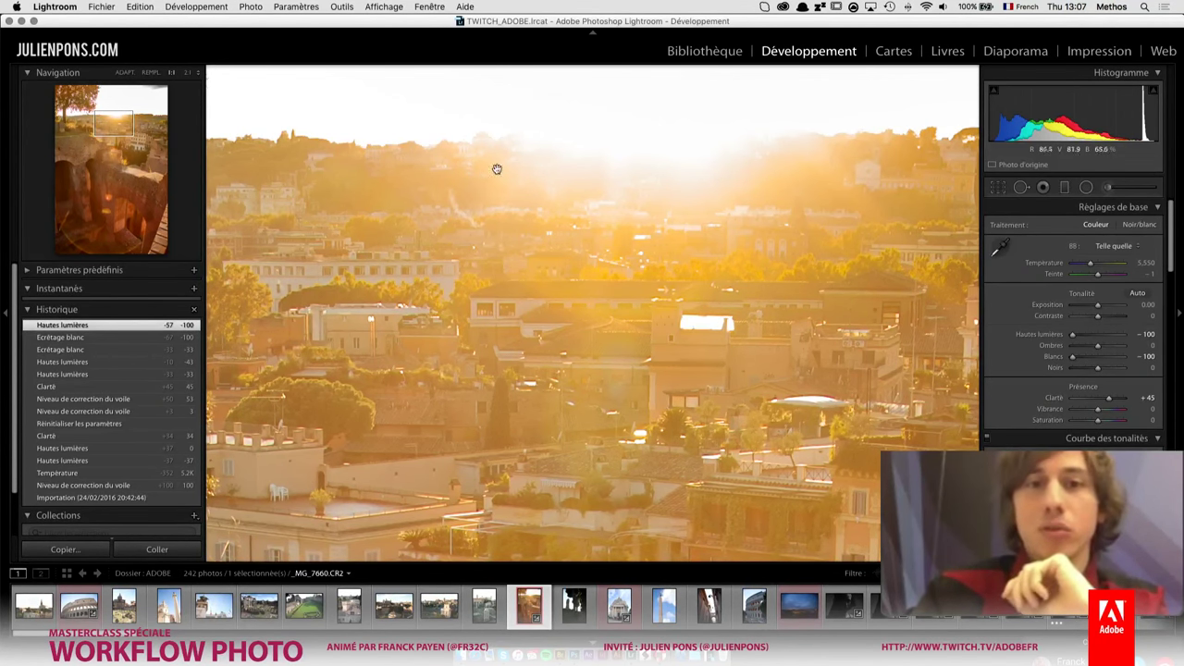
left_click(634, 209)
mouse_move(1071, 334)
left_mouse_down()
mouse_move(1087, 338)
mouse_move(1083, 360)
left_mouse_up()
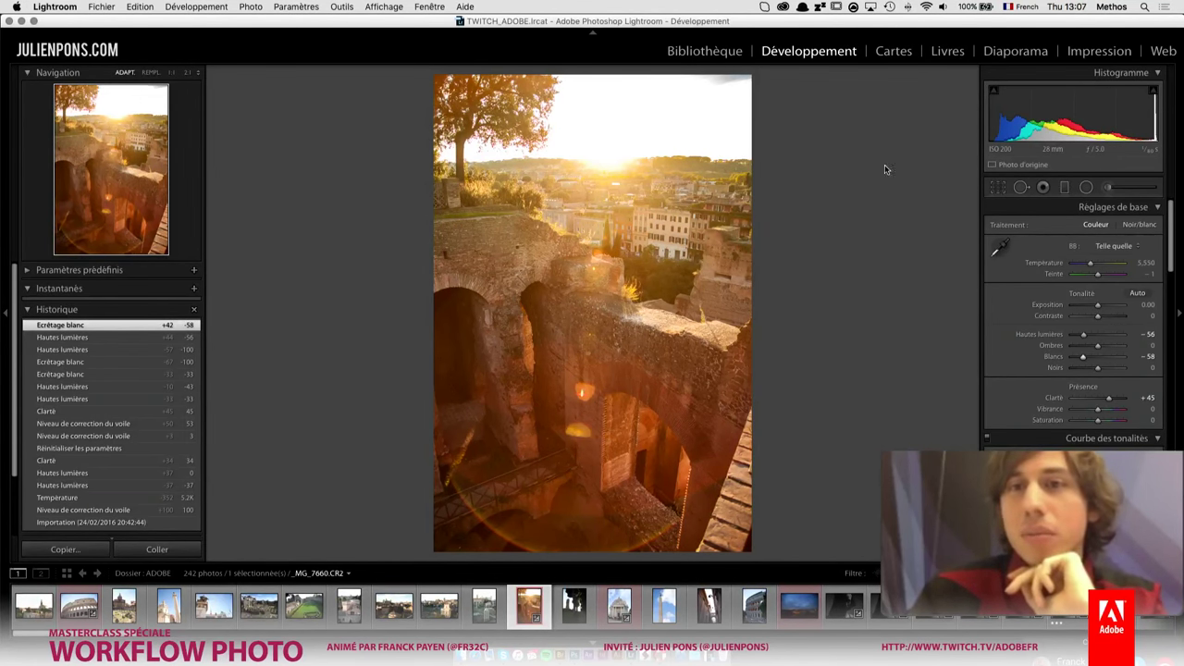
- Add an adjustment-brush stroke at Exposure 4.00 to the top of the photo
left_click(1107, 189)
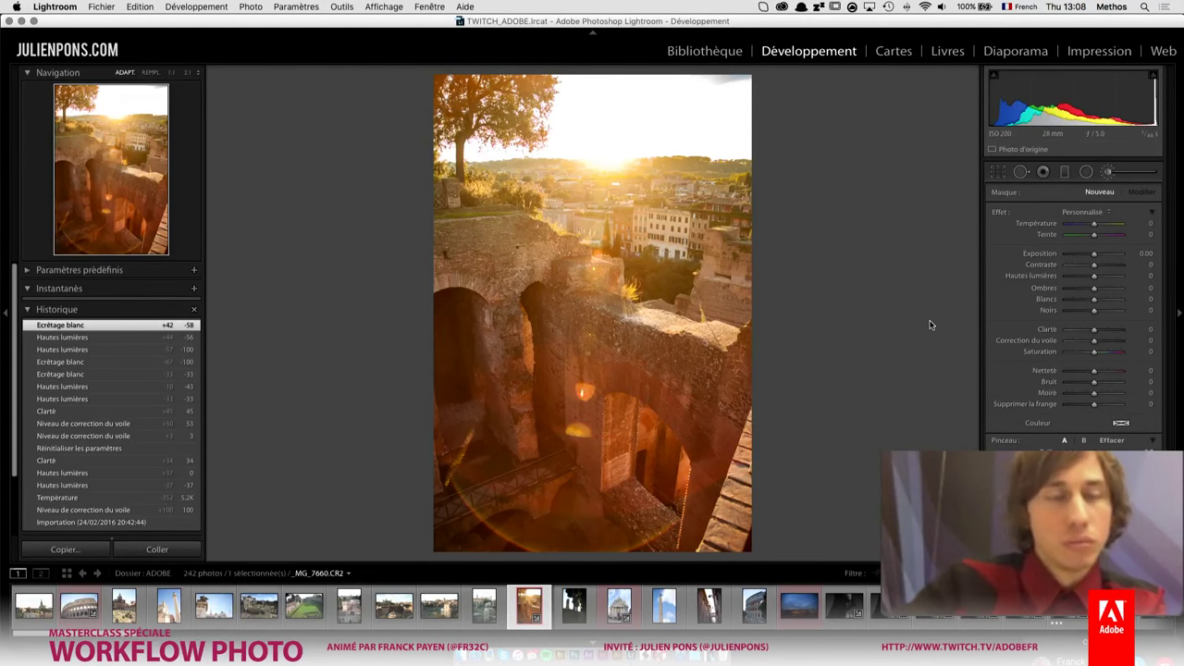
left_click_drag(1117, 257, 1137, 255)
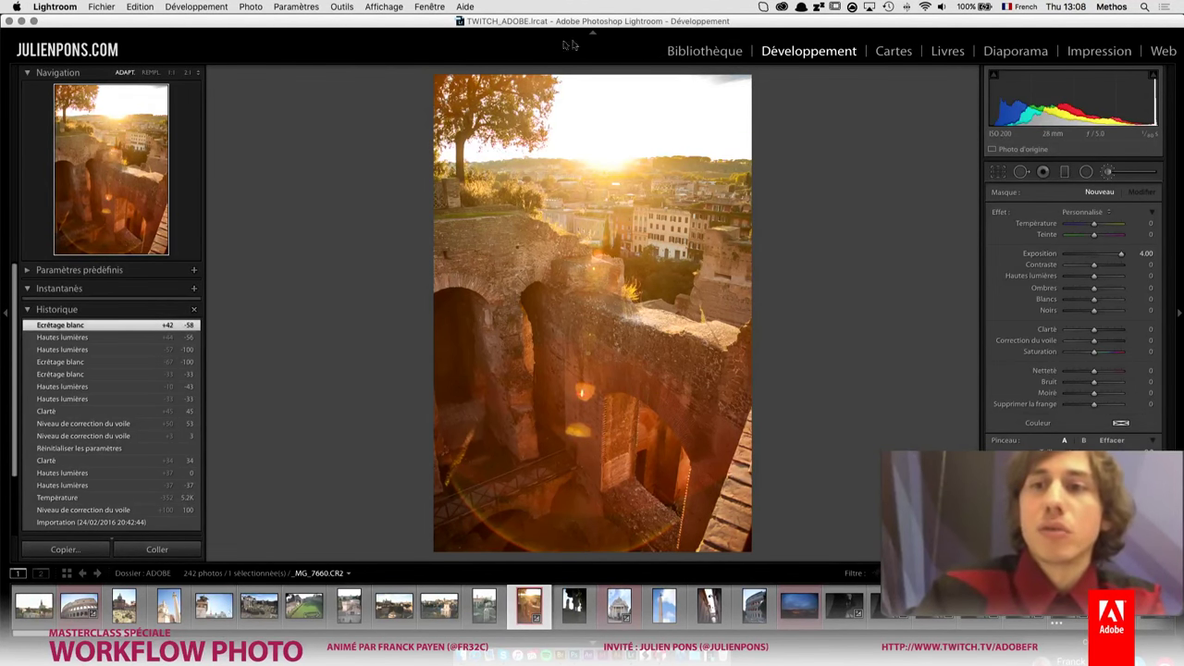
left_click(686, 80)
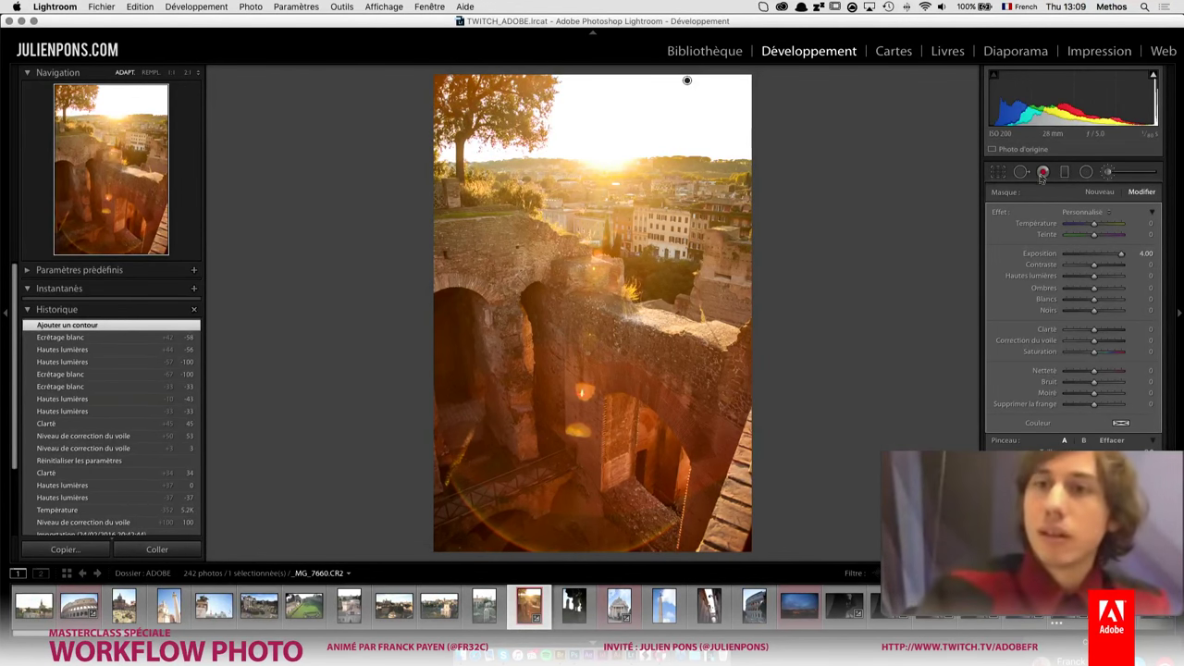
left_click(1111, 174)
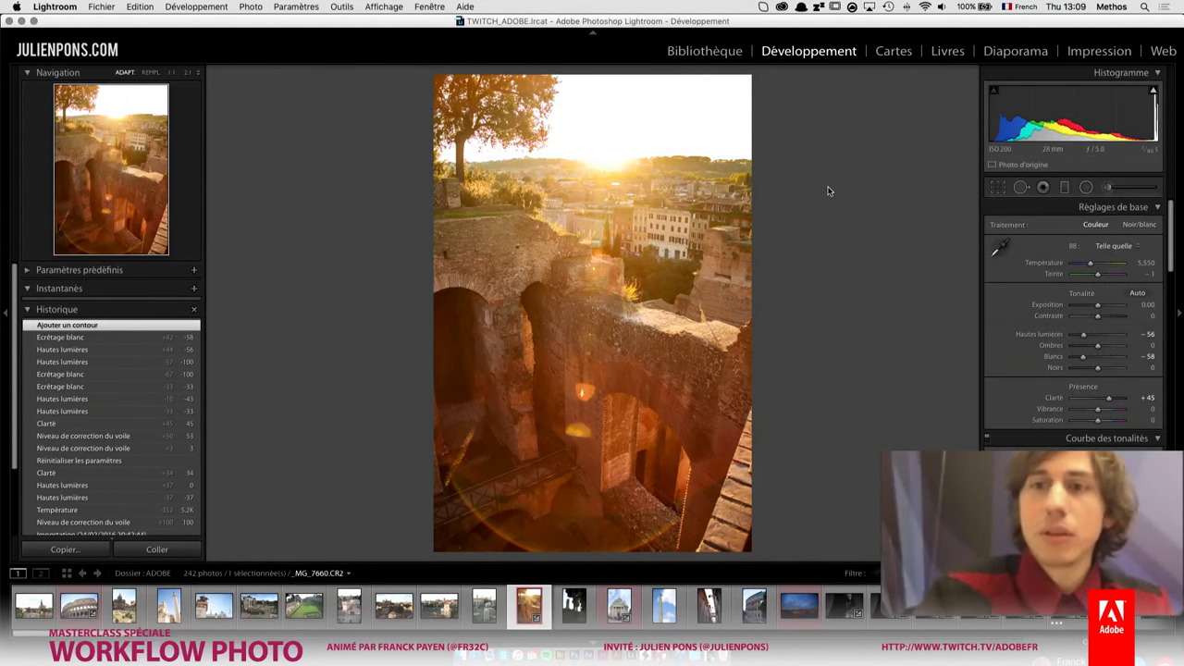
- Compare _MG_7660 in the Before/After view, then return to the Library grid
key("y")
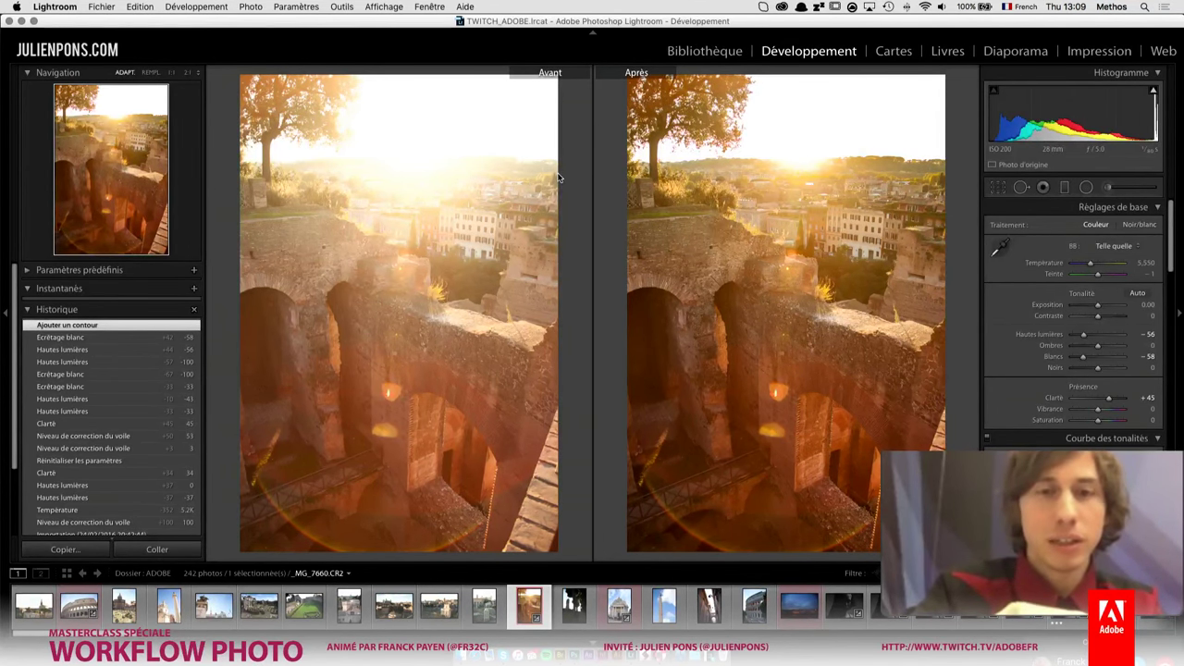
key("g")
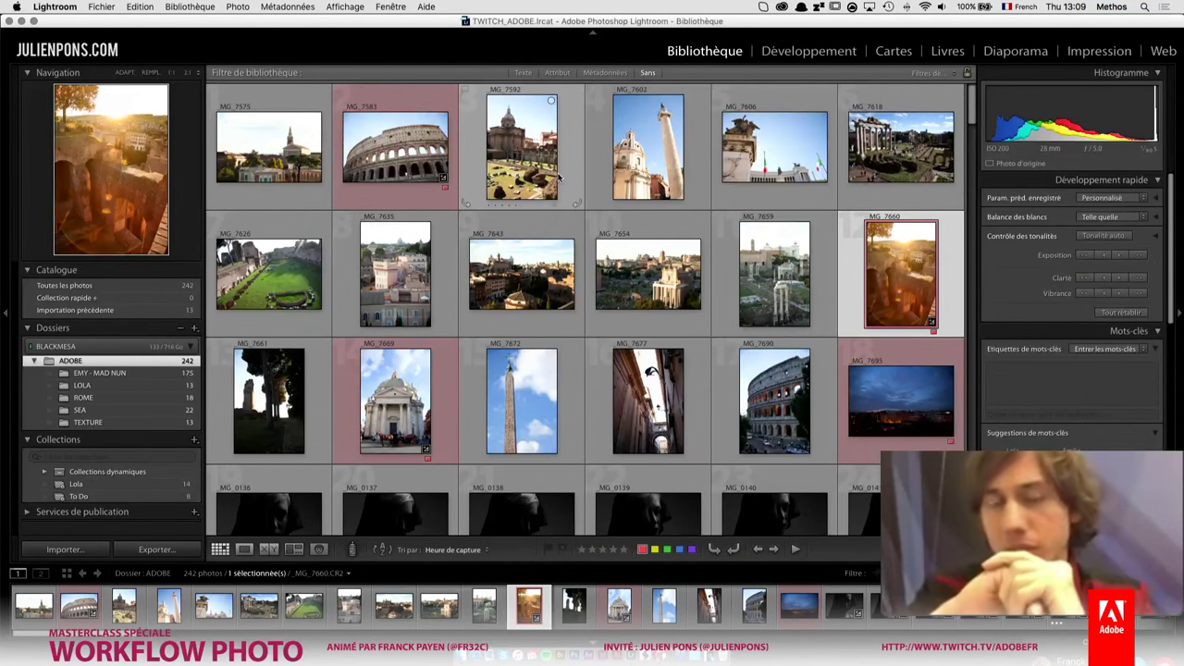
mouse_move(395, 399)
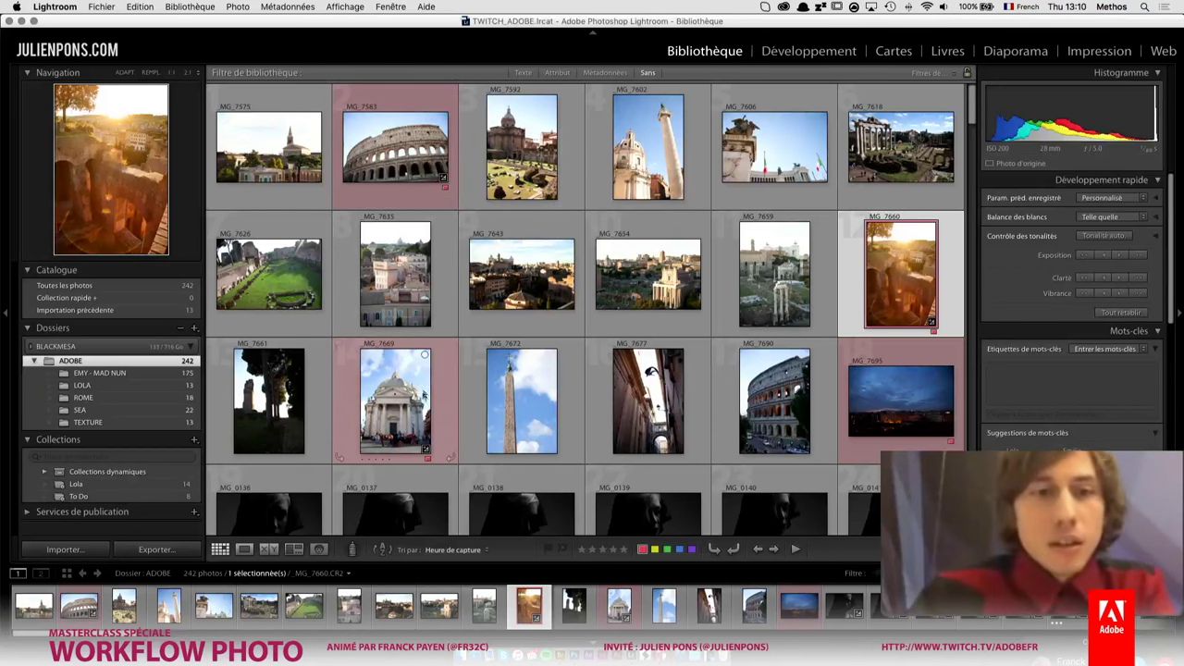
- Check _MG_7669's façade inscription and pediment at 1:1, then open it in Develop
left_click(410, 392)
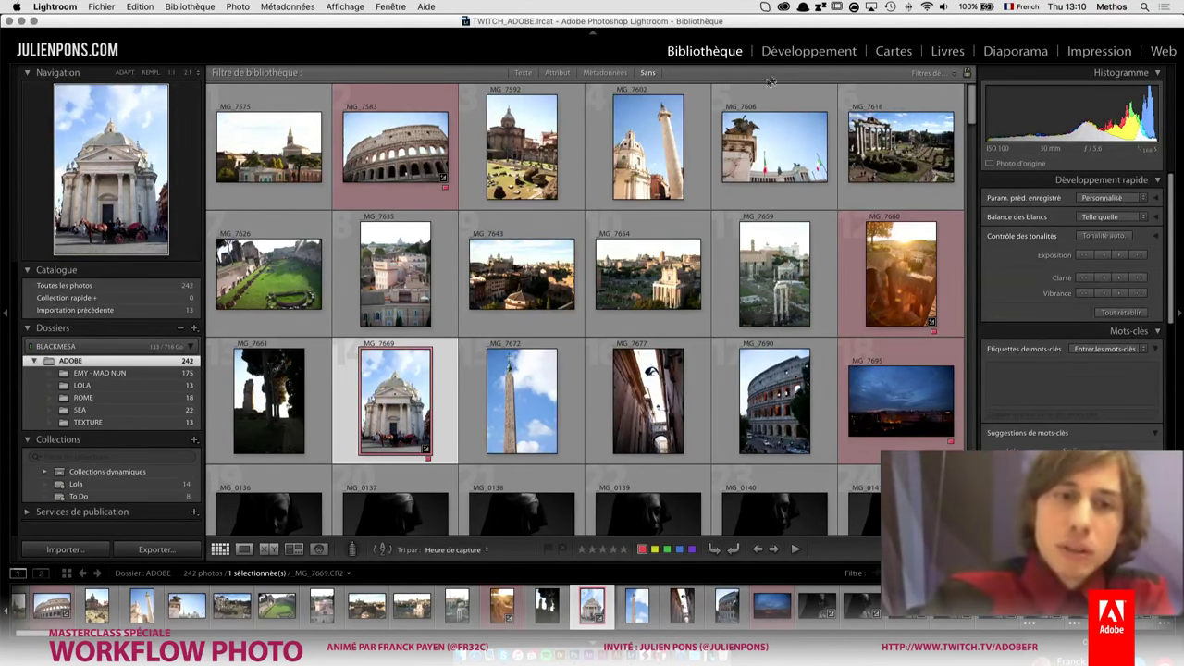
key("d")
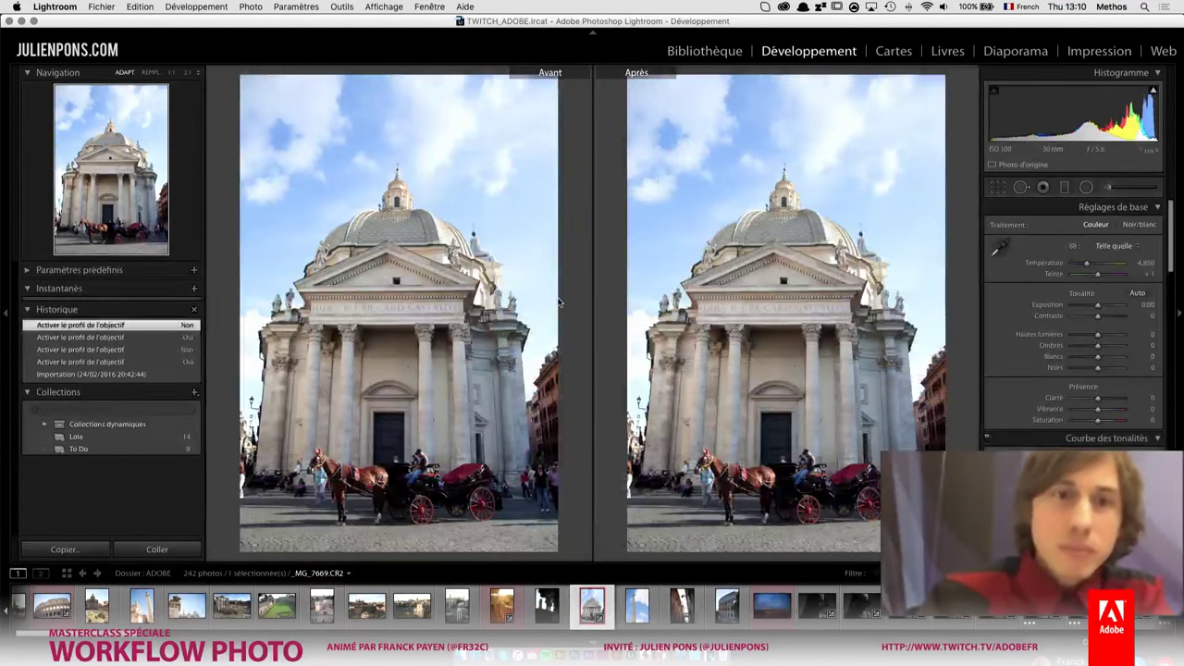
key("g")
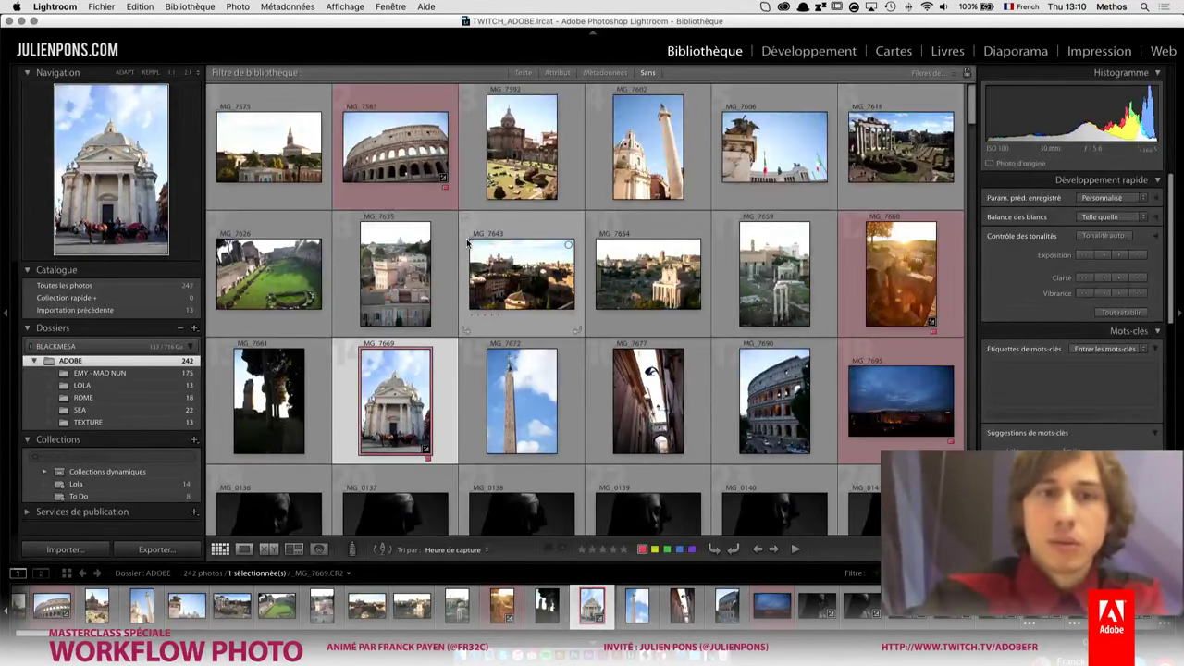
key("e")
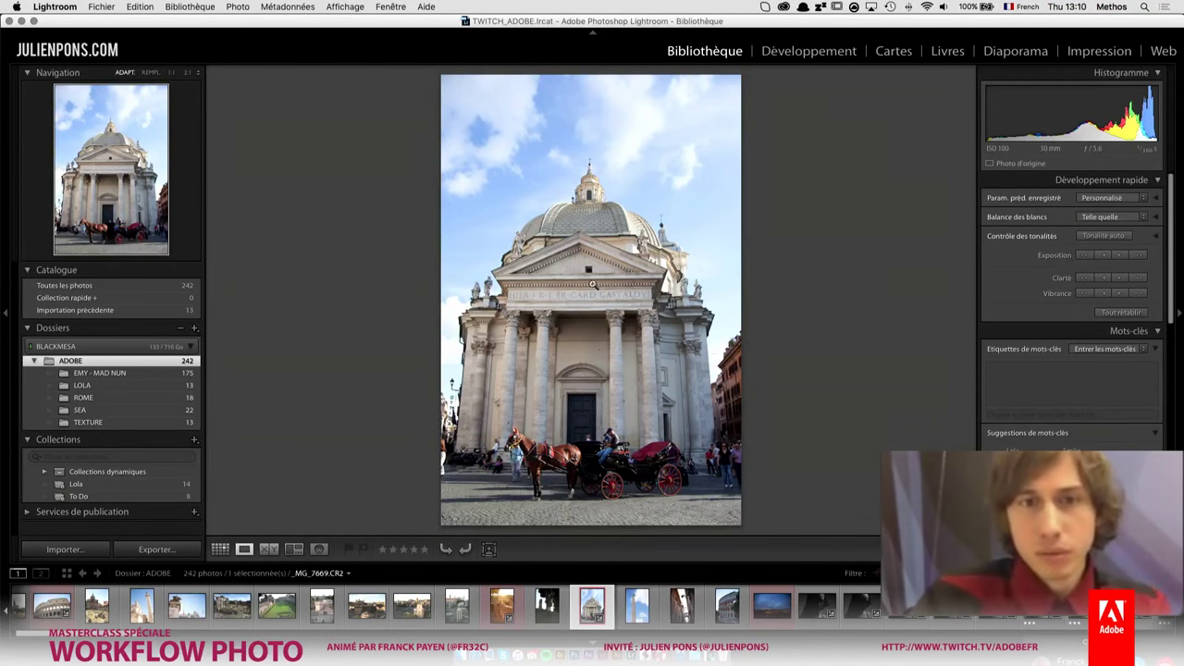
mouse_move(572, 308)
left_mouse_down()
mouse_move(479, 454)
mouse_move(609, 328)
left_mouse_up()
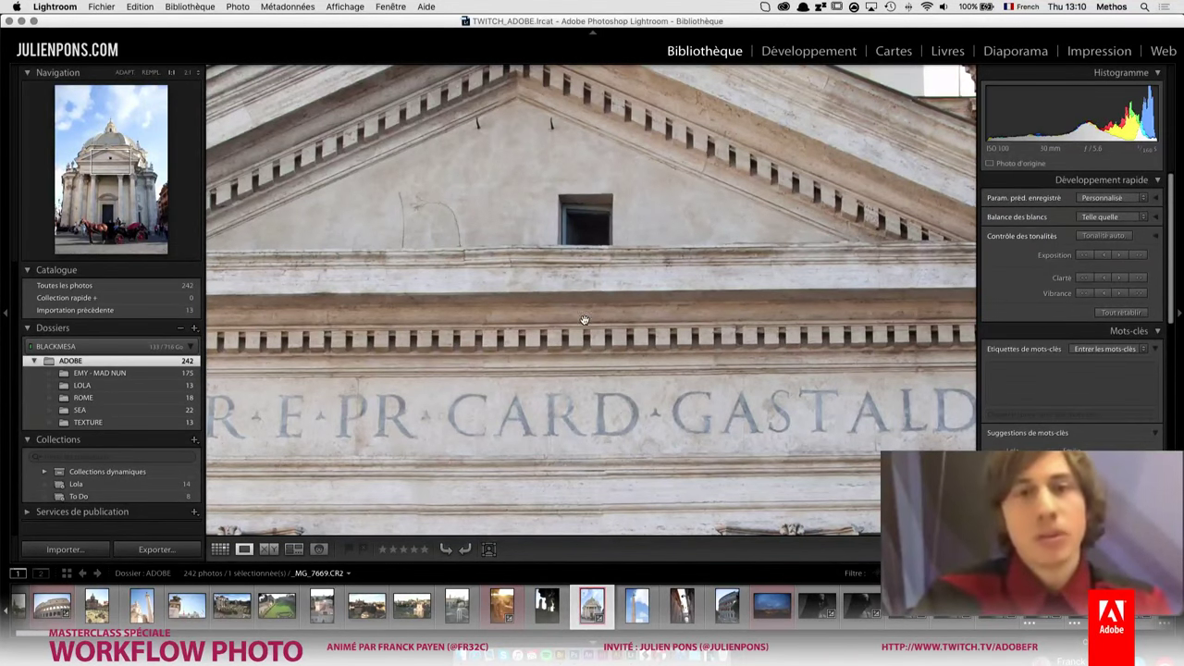
left_click(583, 320)
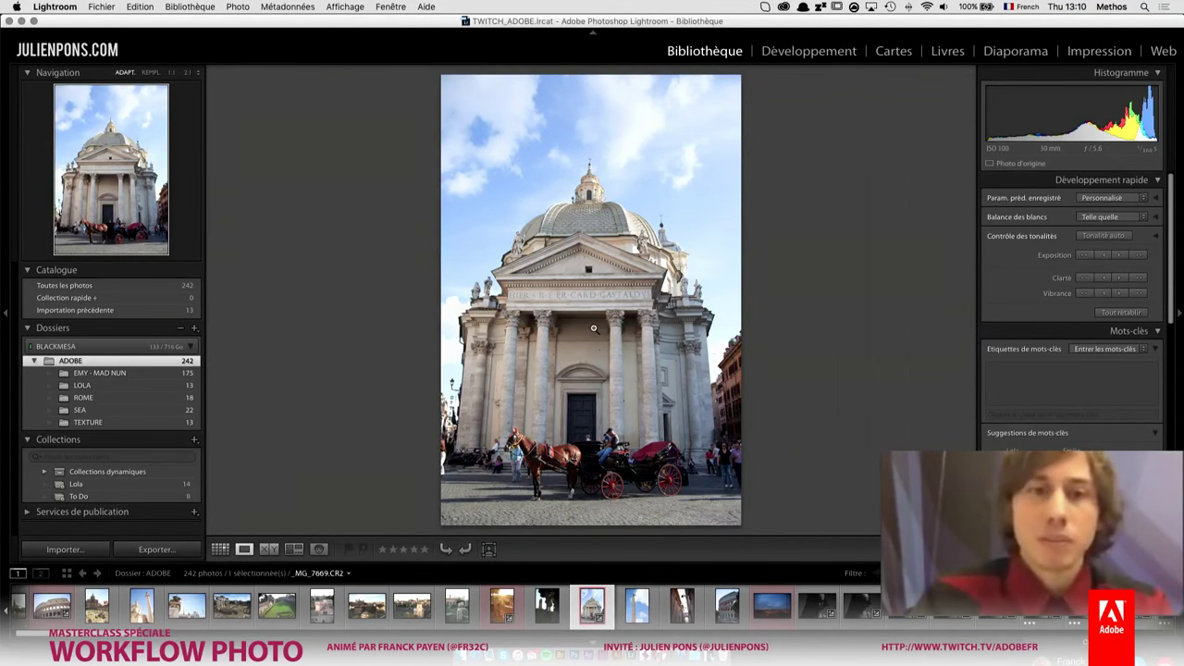
left_click(584, 270)
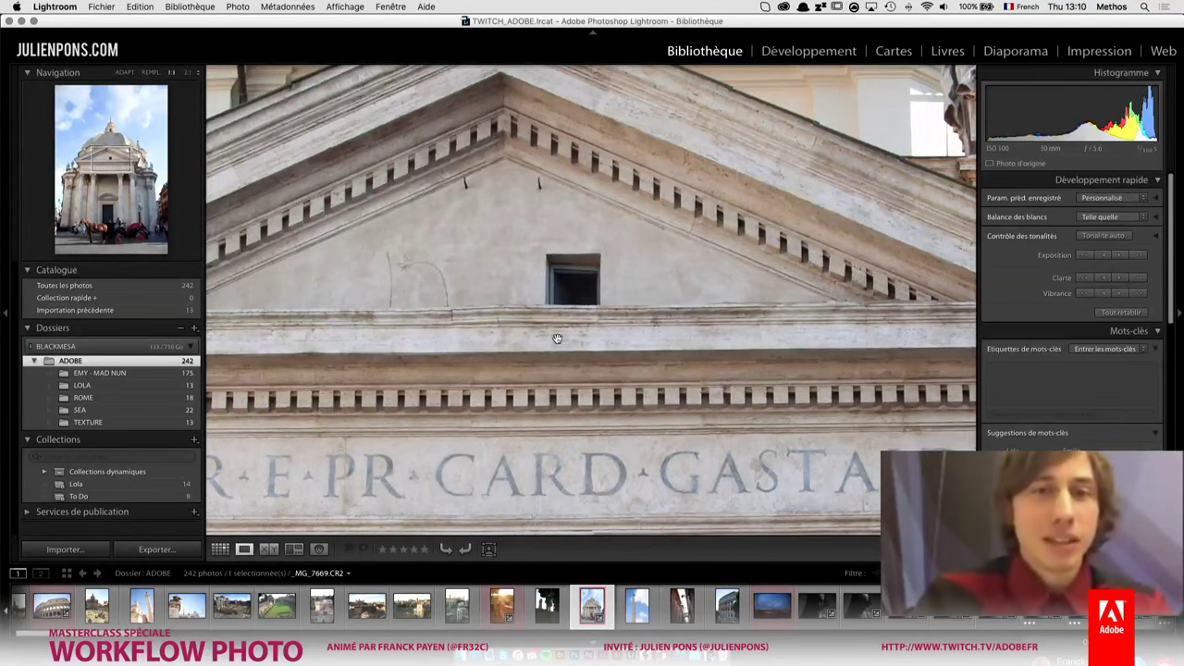
left_click(624, 349)
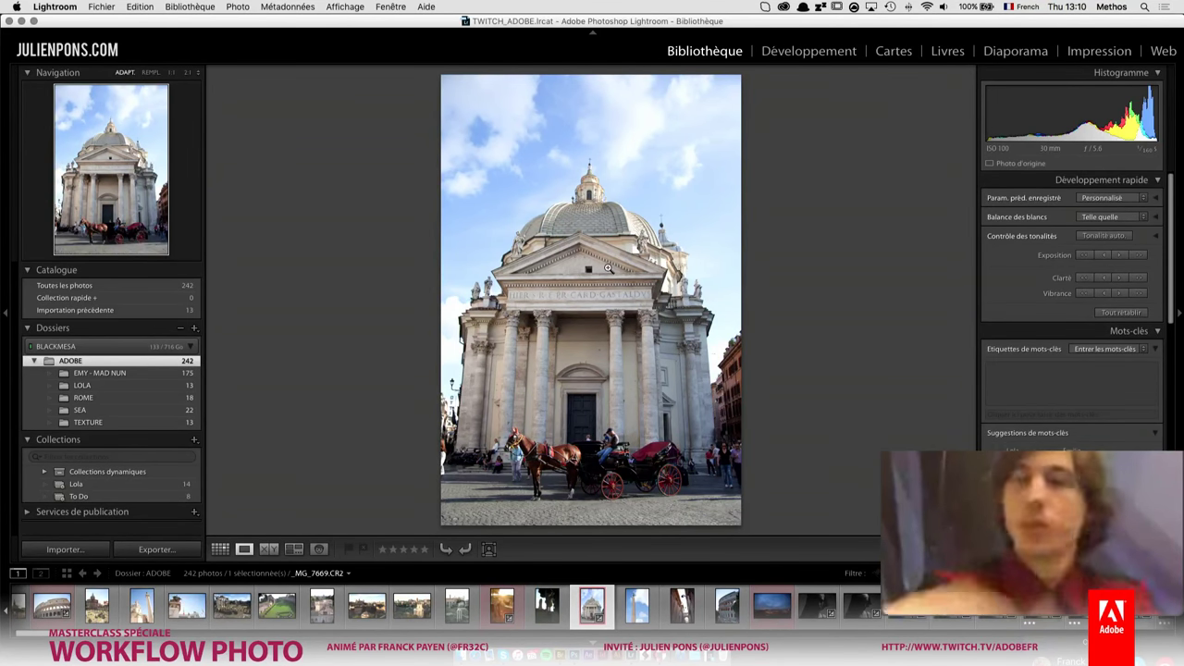
left_click(791, 52)
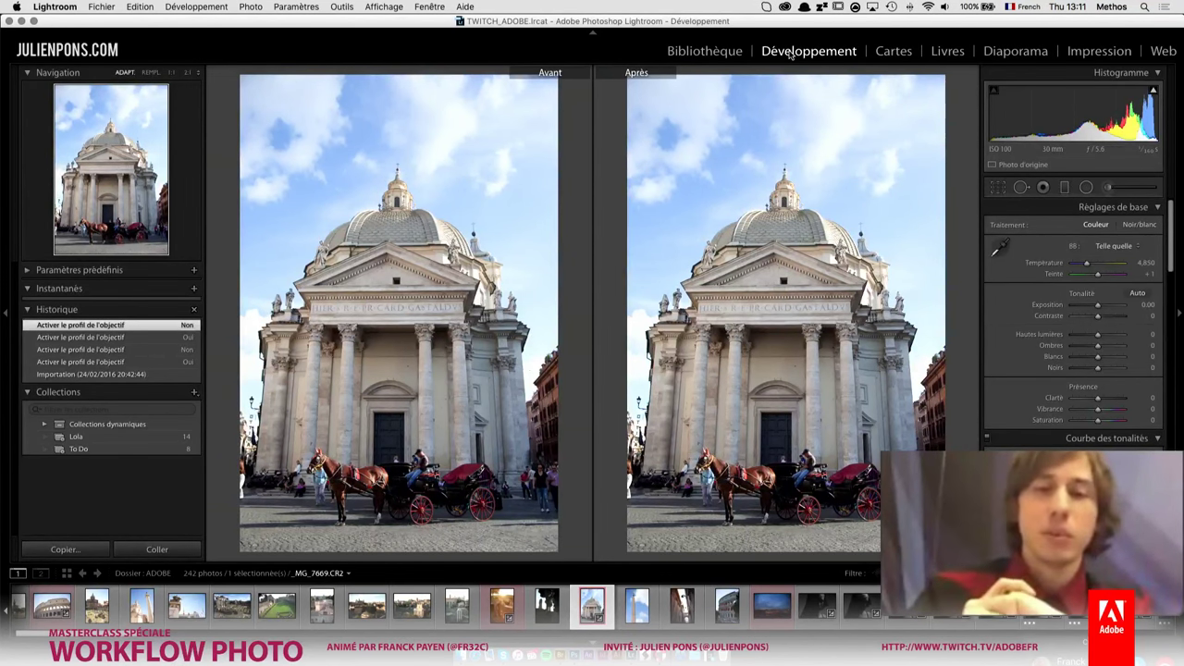
- Apply Upright Auto perspective correction to _MG_7669 and leave the Before/After view
scroll(1085, 337, "down", 5)
scroll(1085, 336, "down", 5)
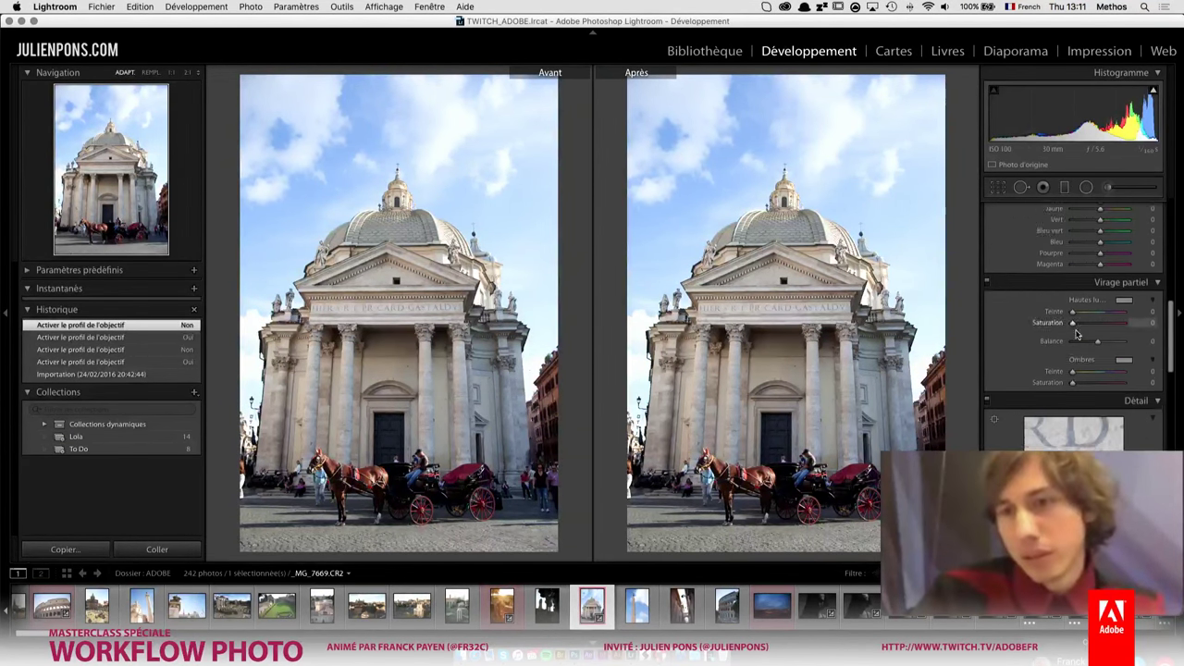
scroll(1081, 340, "down", 5)
scroll(1075, 344, "down", 2)
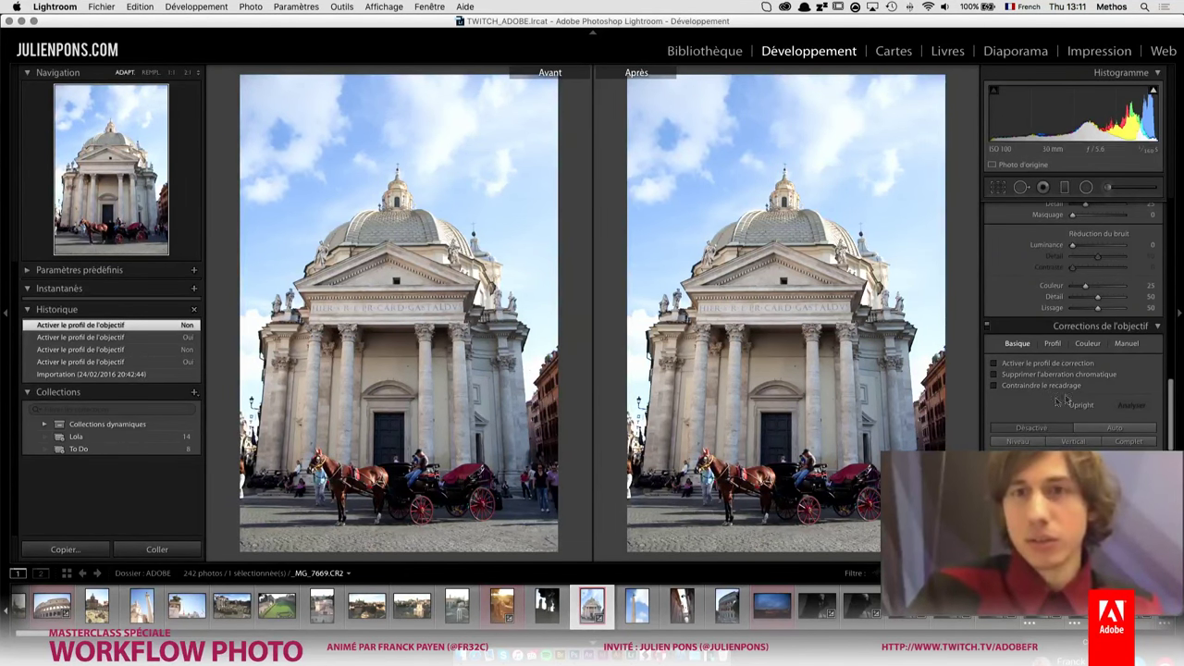
left_click(1096, 431)
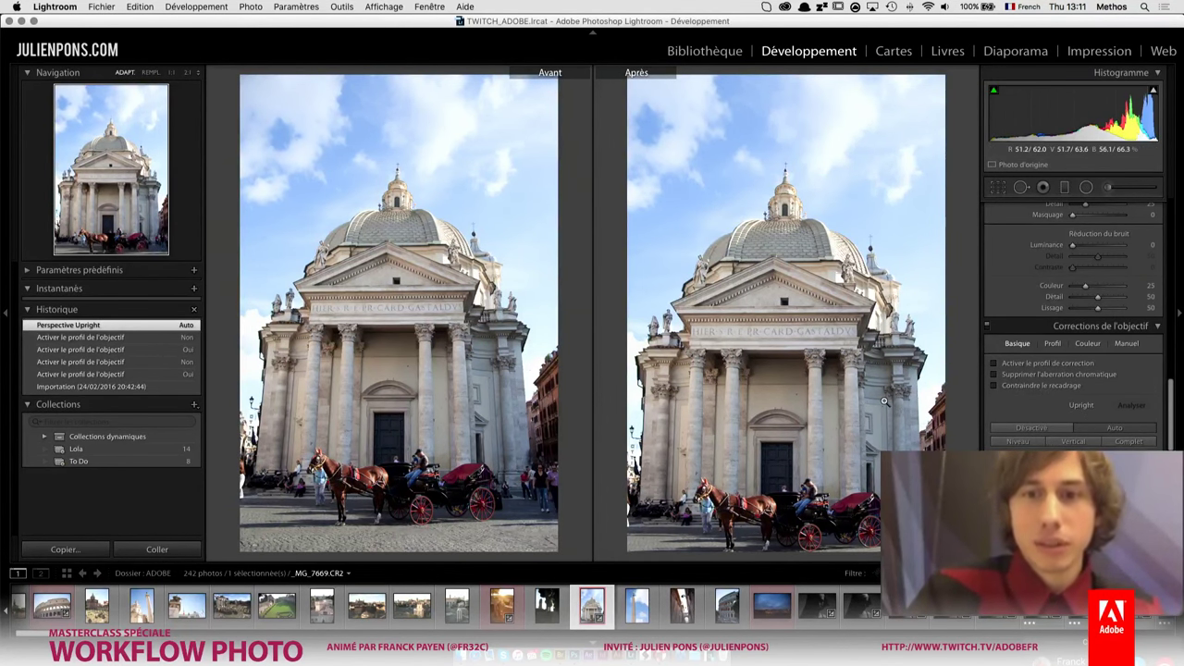
key("y")
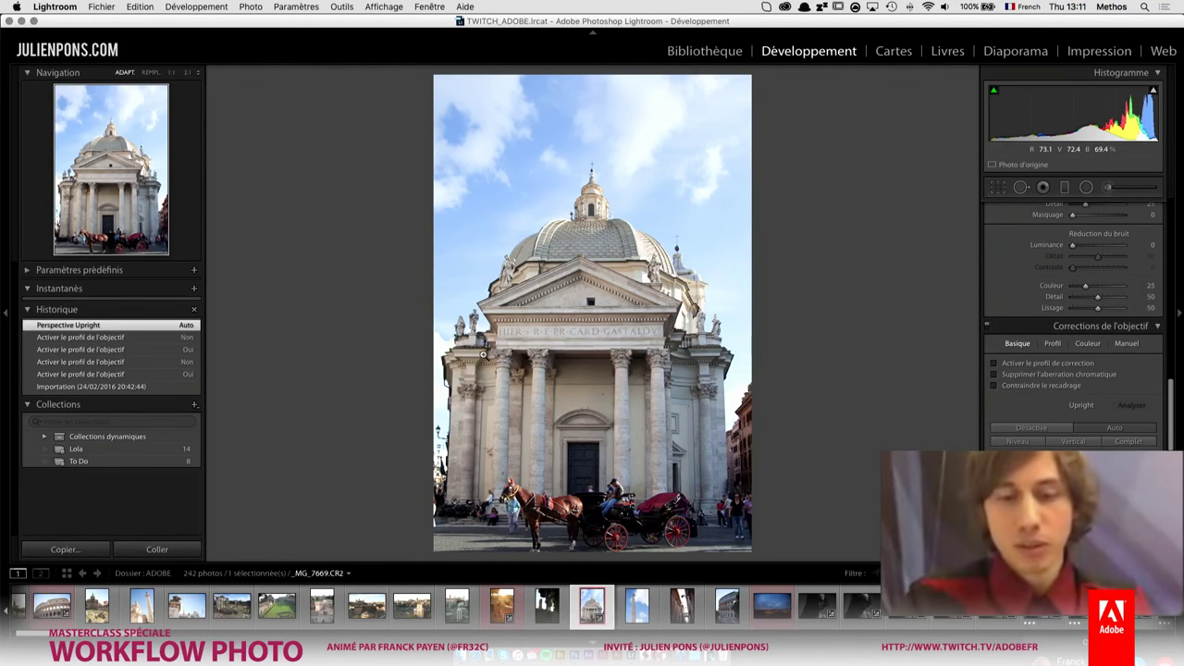
key("g")
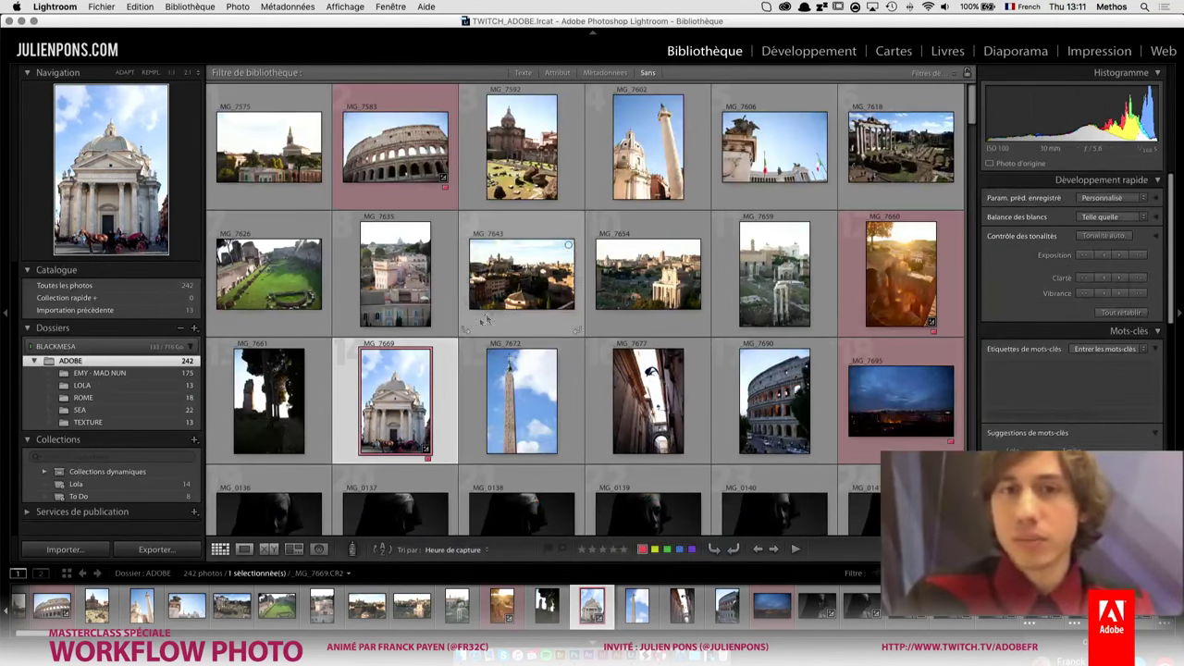
double_click(404, 396)
scroll(1110, 352, "down", 5)
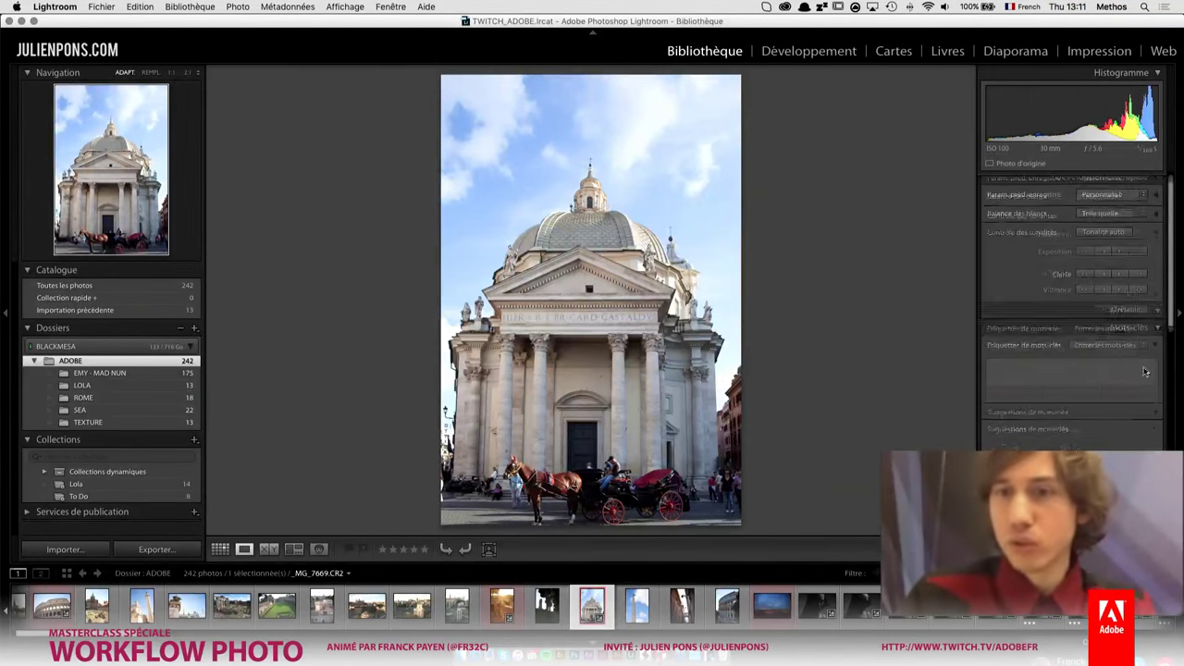
scroll(1143, 371, "down", 5)
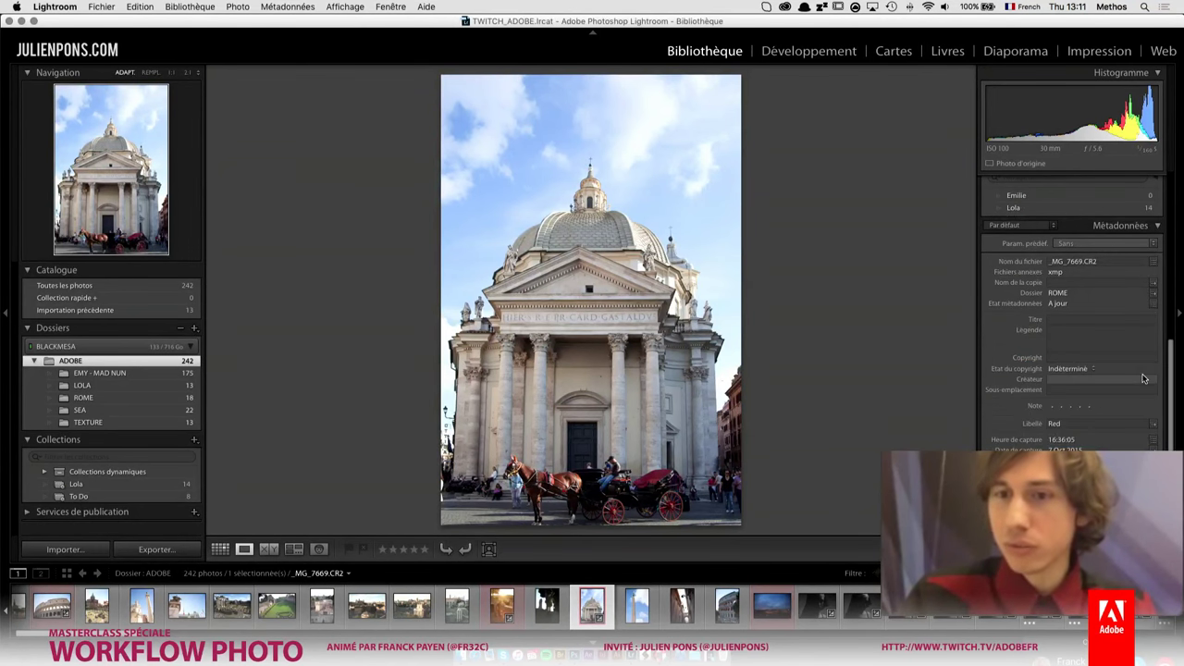
scroll(1178, 407, "down", 2)
scroll(1171, 425, "down", 4)
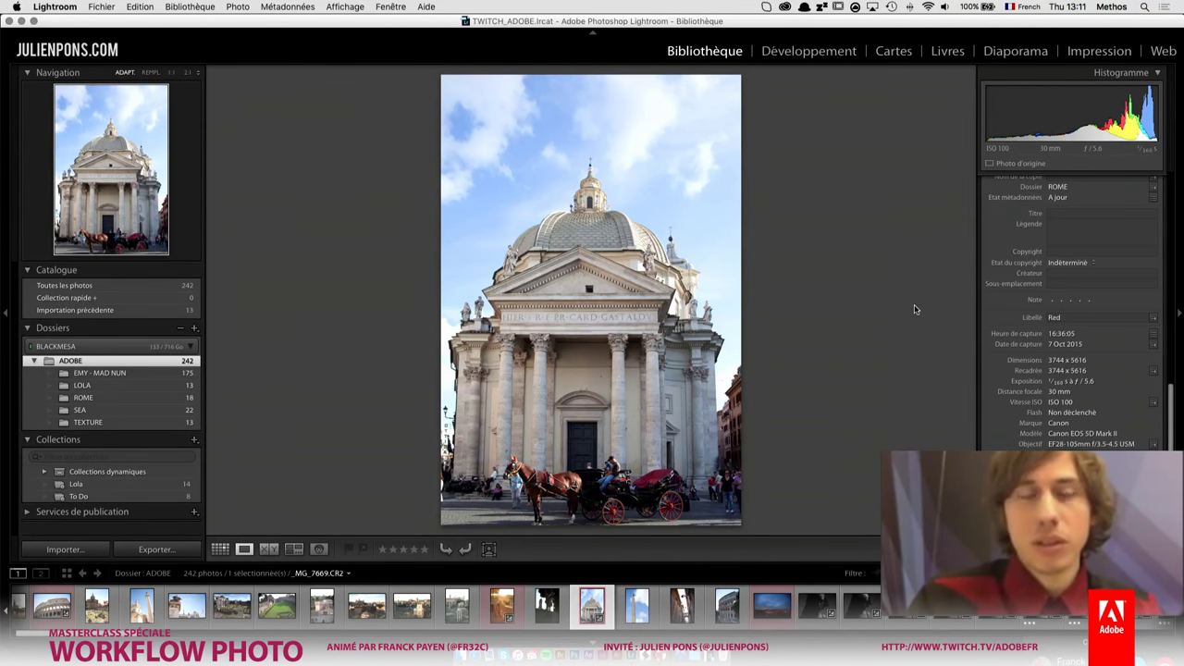
- Toggle lens profile correction on and off to compare, leaving it off
left_click(814, 58)
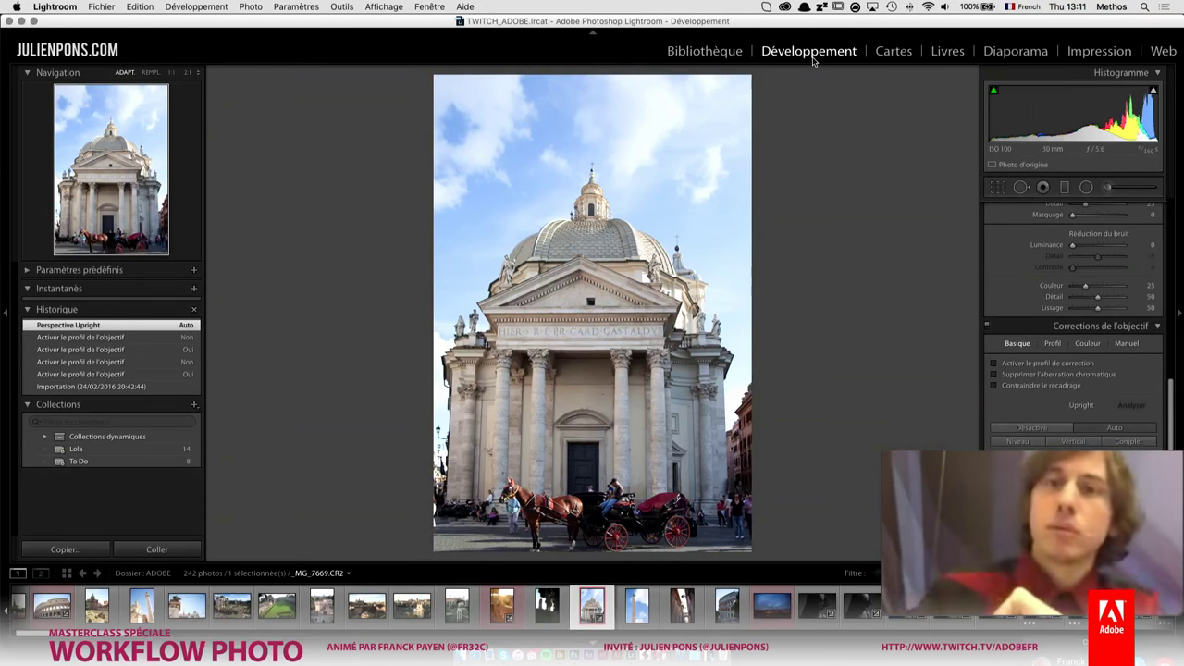
left_click(1090, 364)
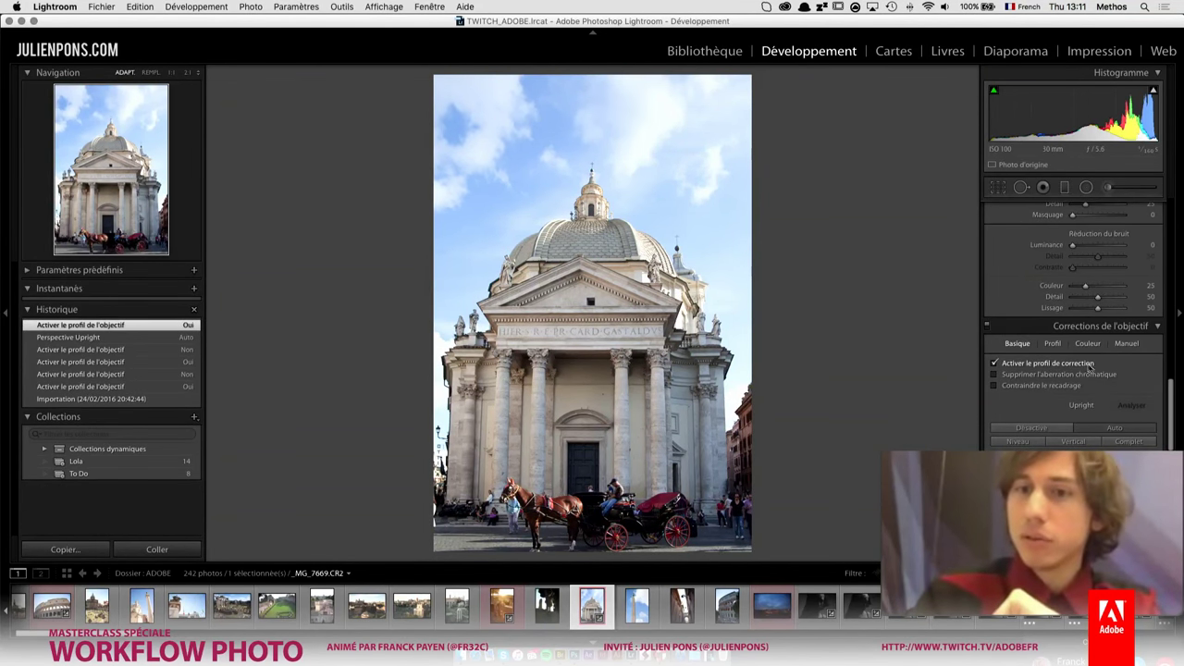
left_click(1053, 343)
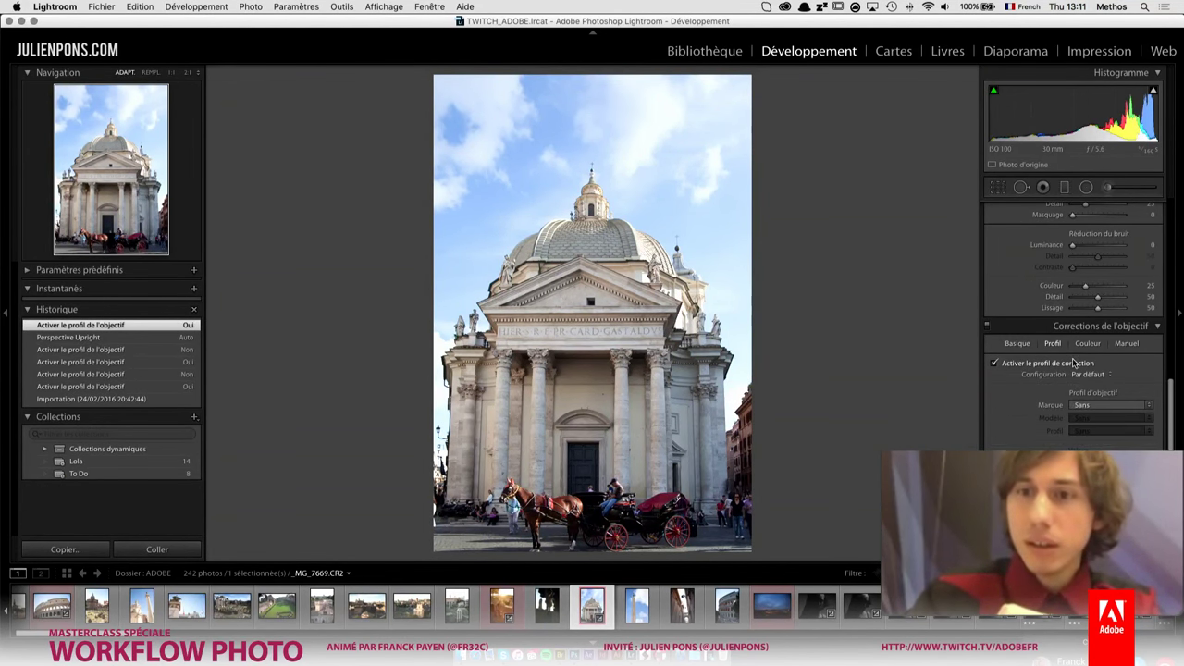
left_click(1014, 367)
left_click(1014, 367)
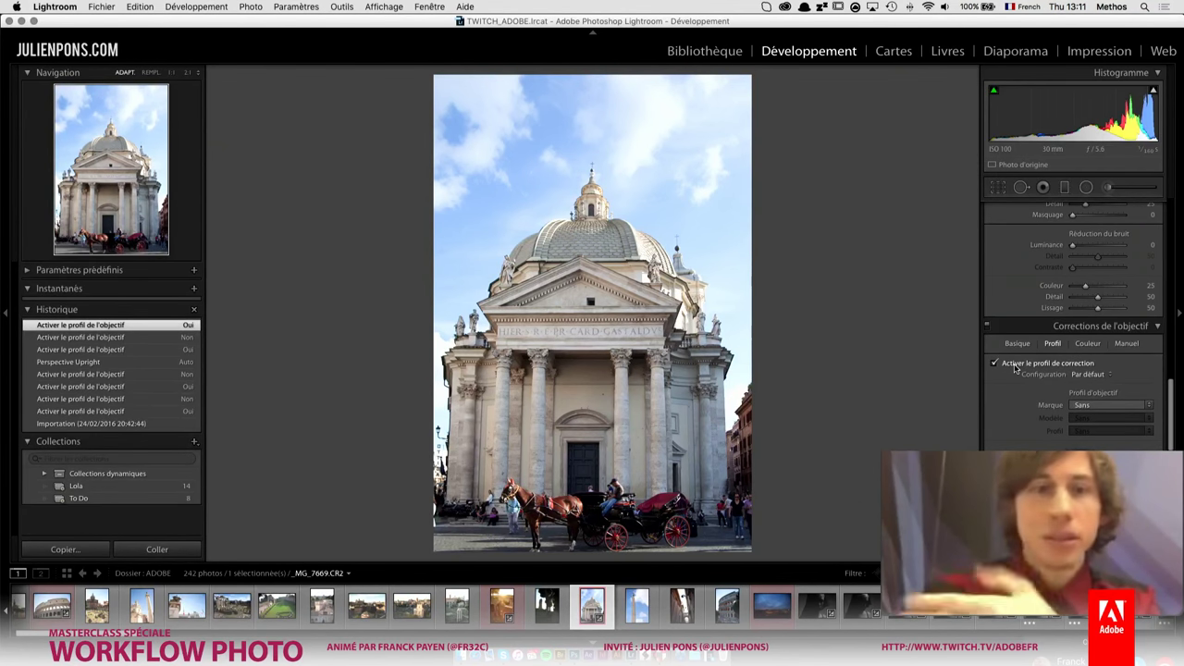
left_click(1014, 364)
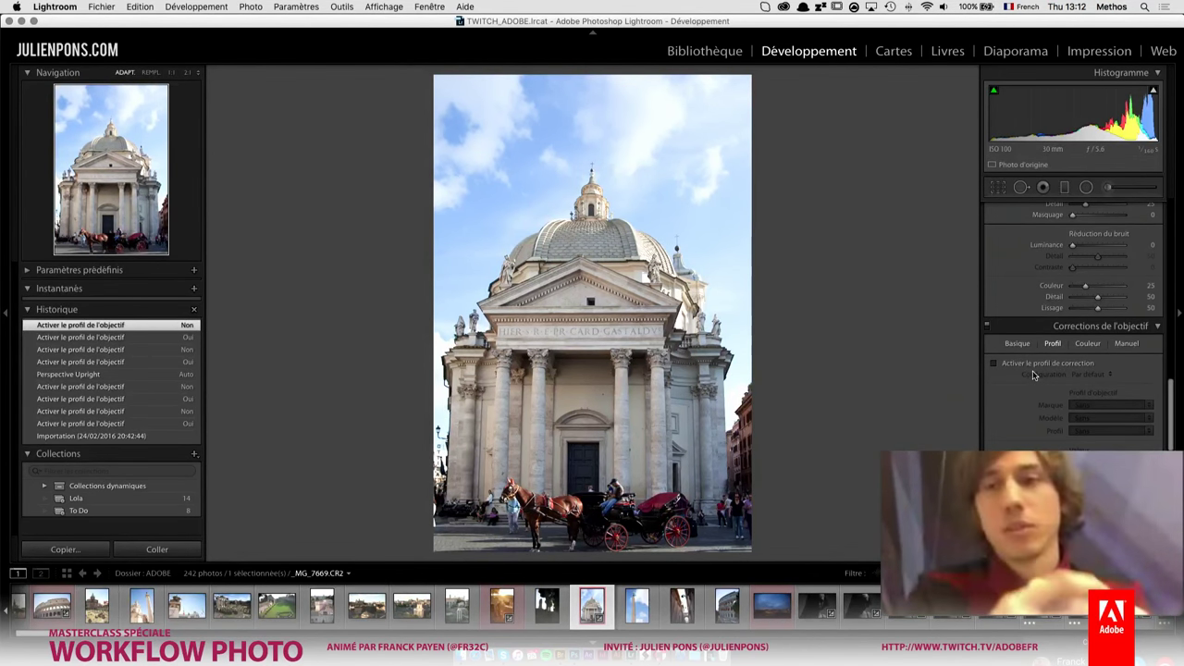
left_click(1017, 344)
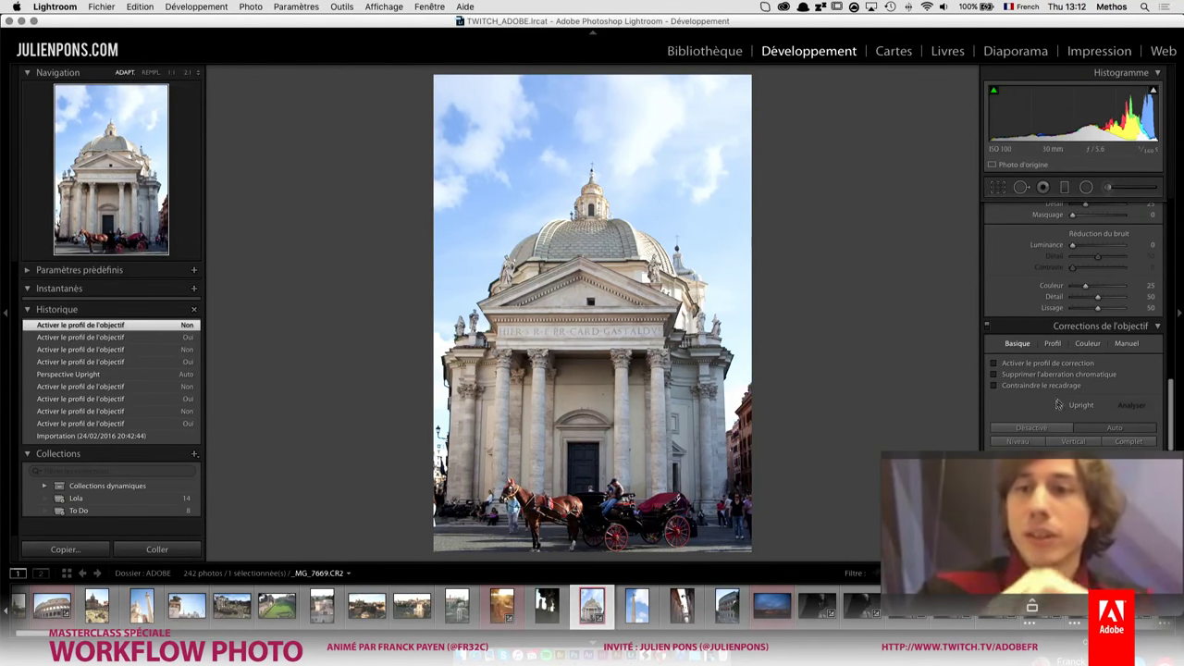
- Set the manual Vertical perspective correction to -13 and bring up the crop frame
left_click(1126, 343)
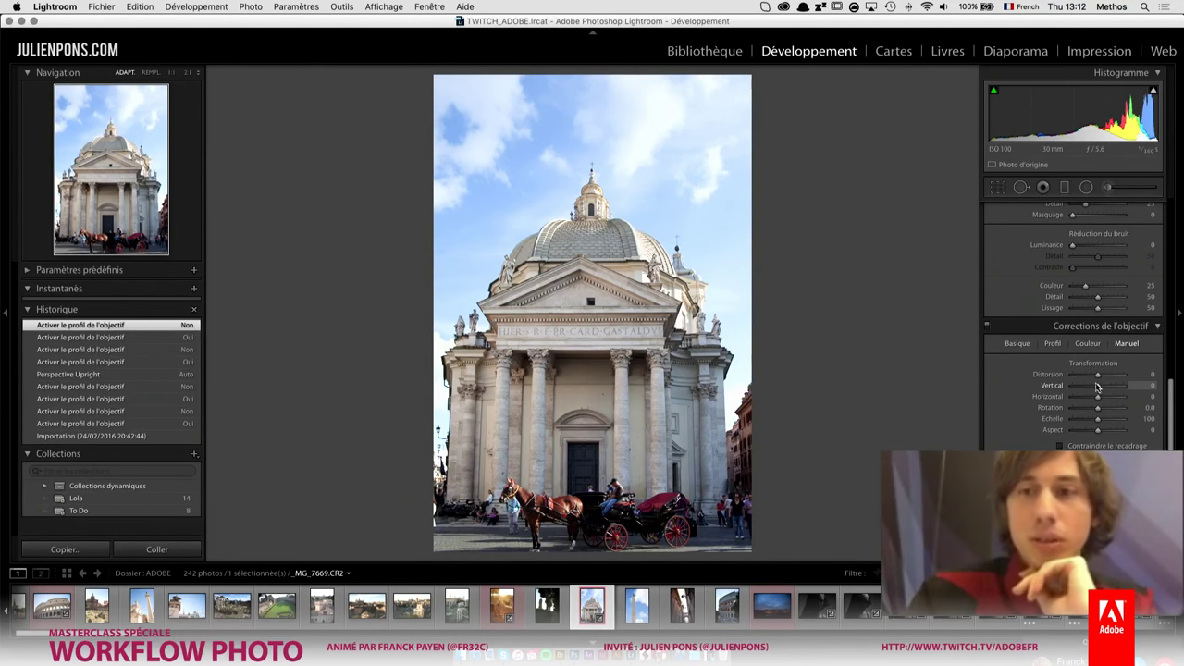
left_click_drag(1098, 386, 1096, 389)
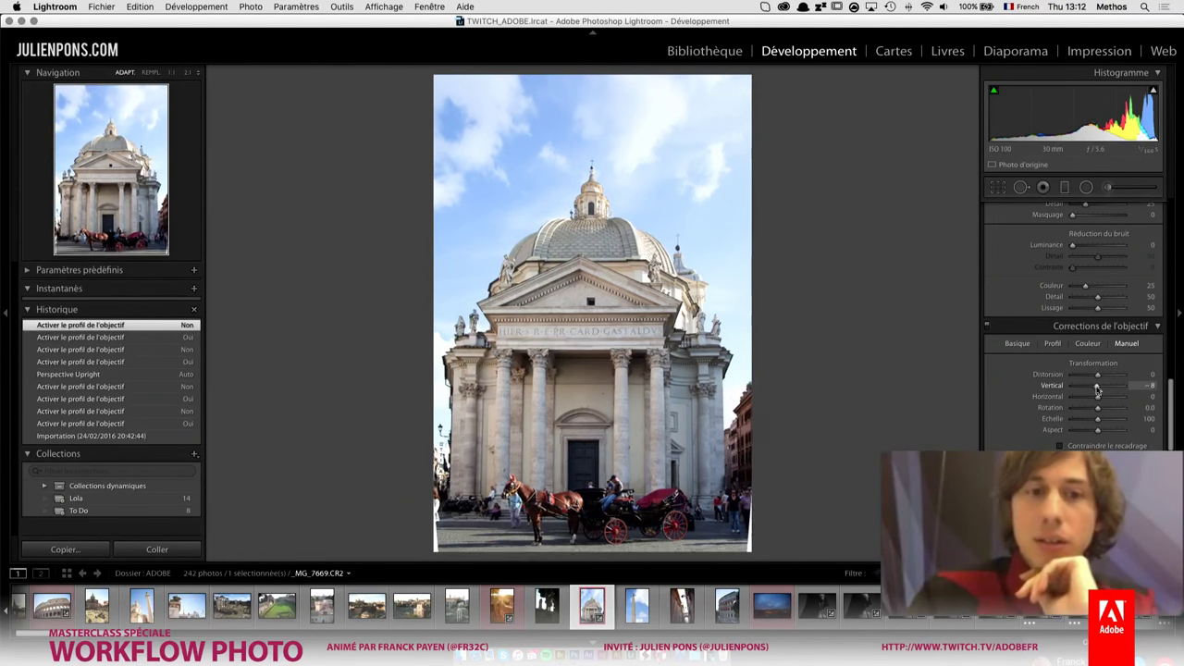
left_click_drag(1095, 388, 1093, 388)
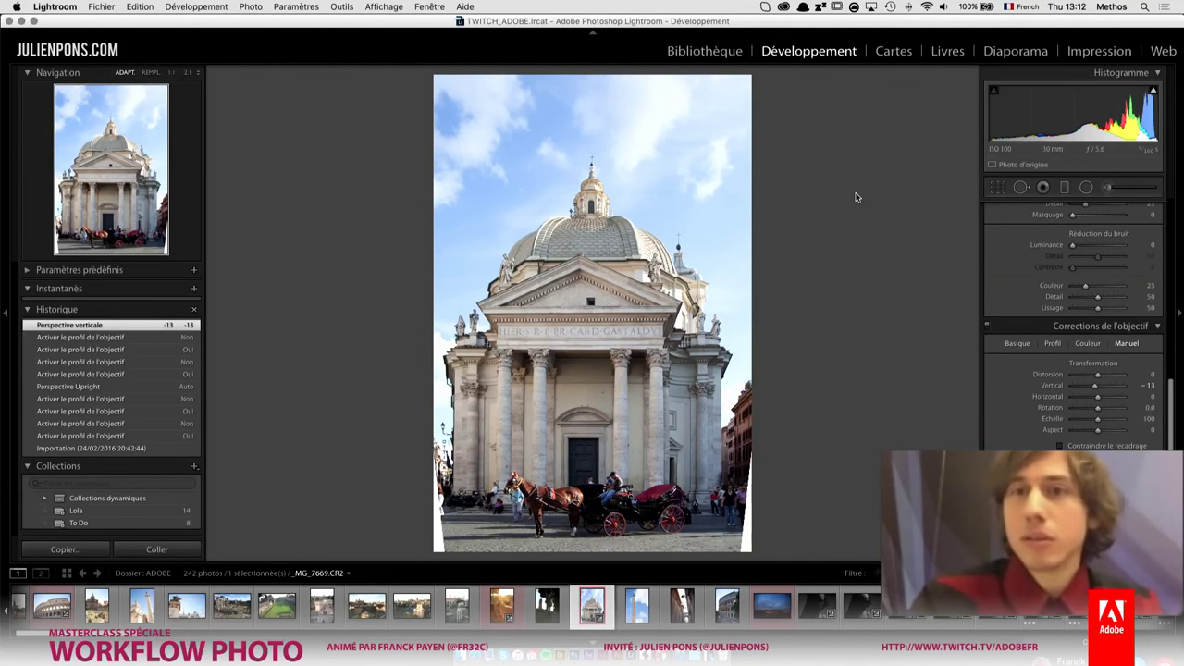
left_click(998, 187)
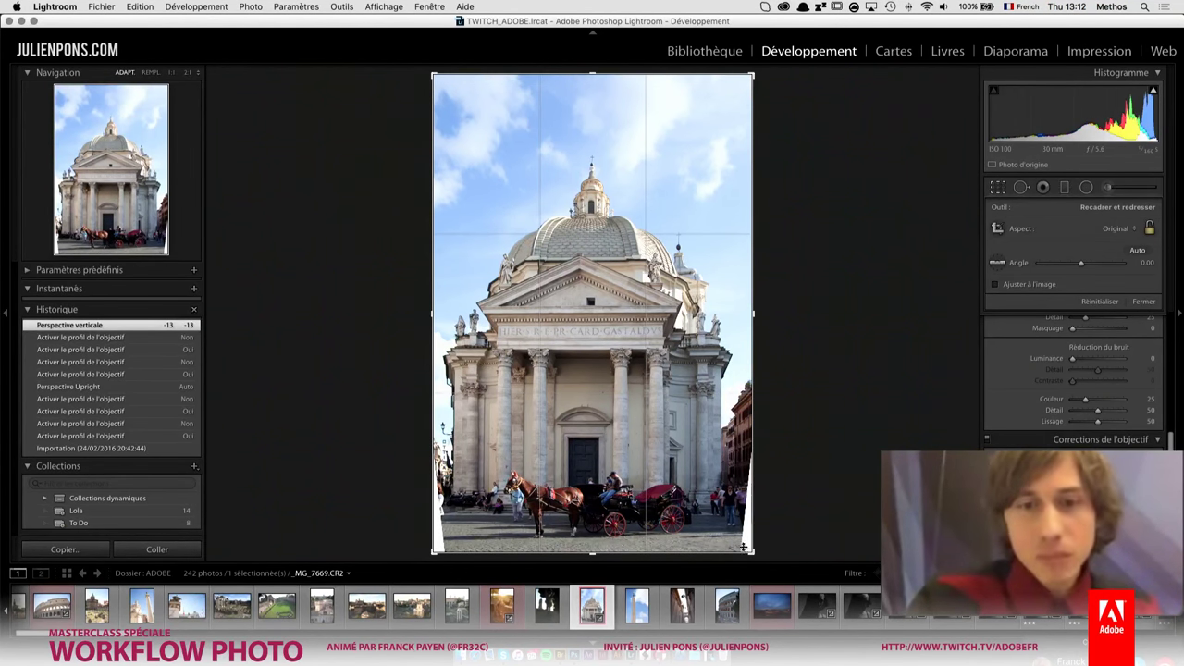
- Trim the crop's bottom-right corner and left edge past the white border, then commit it
left_click_drag(749, 550, 752, 553)
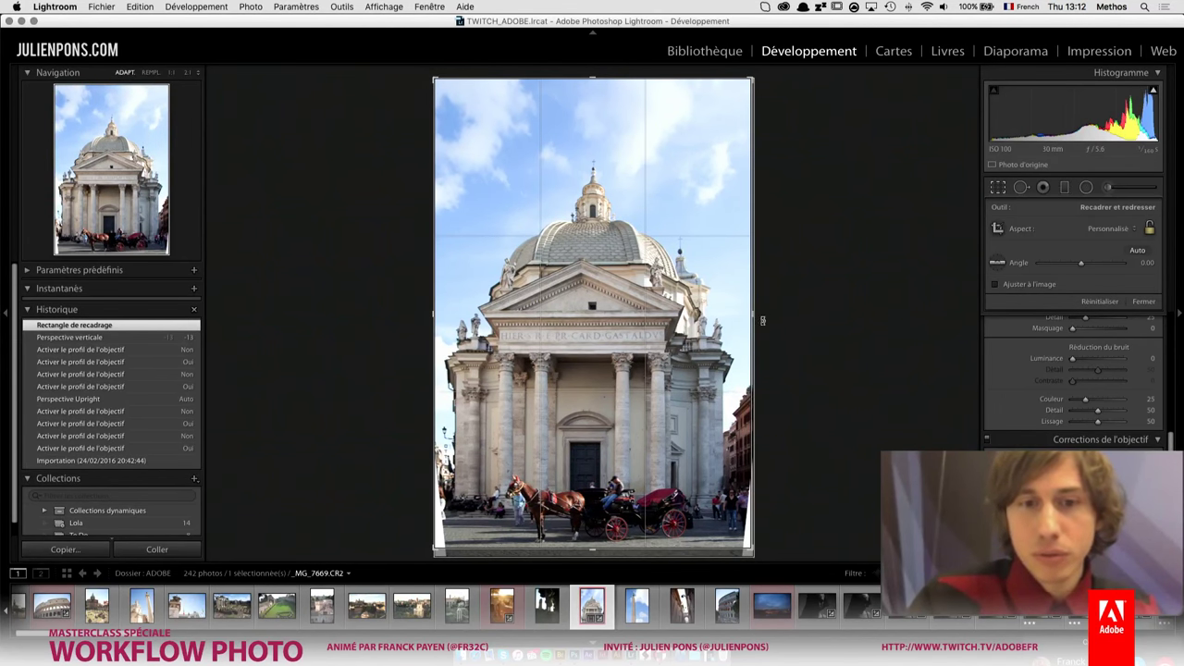
left_click_drag(753, 314, 569, 284)
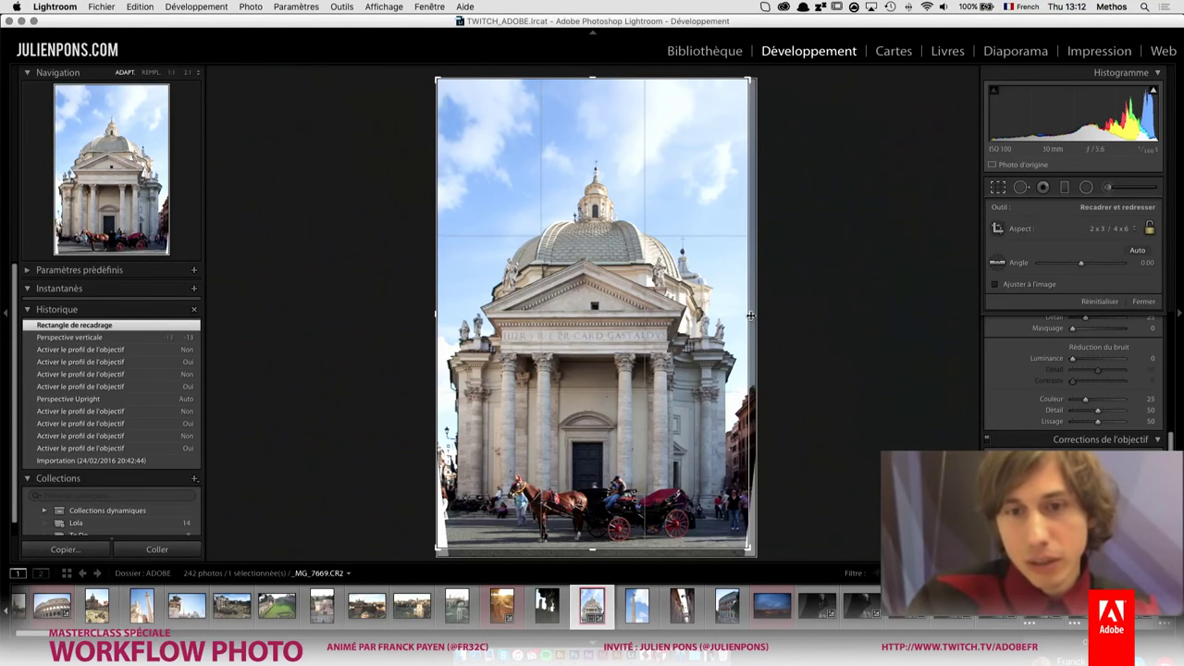
left_click_drag(440, 319, 444, 316)
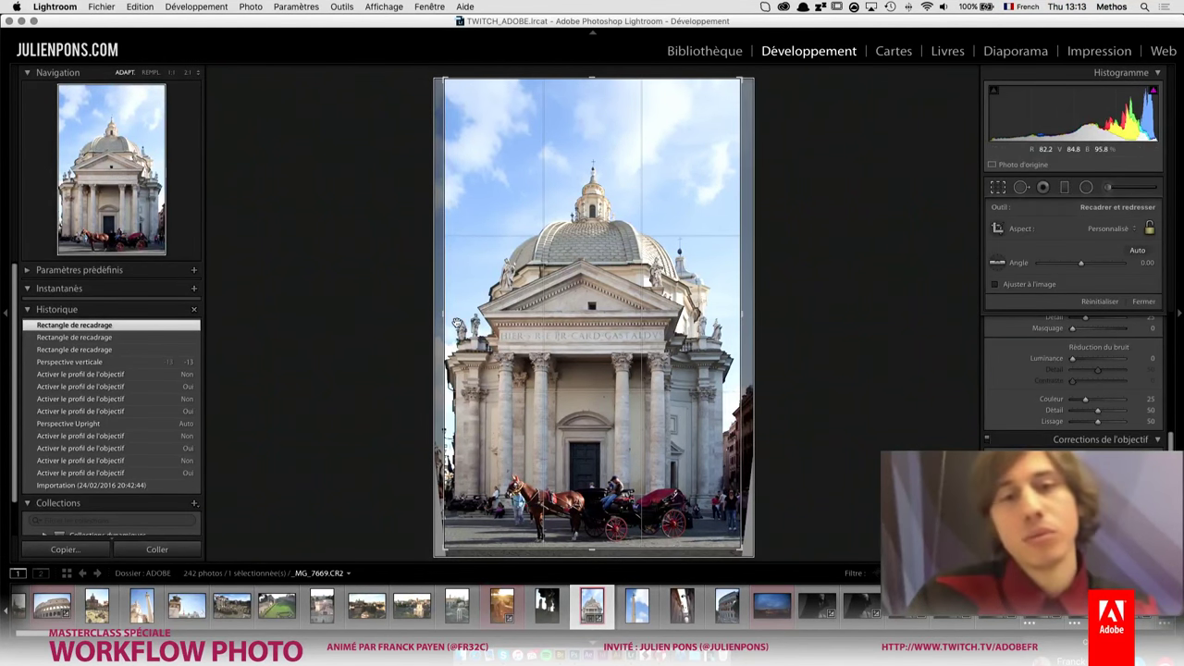
key("r")
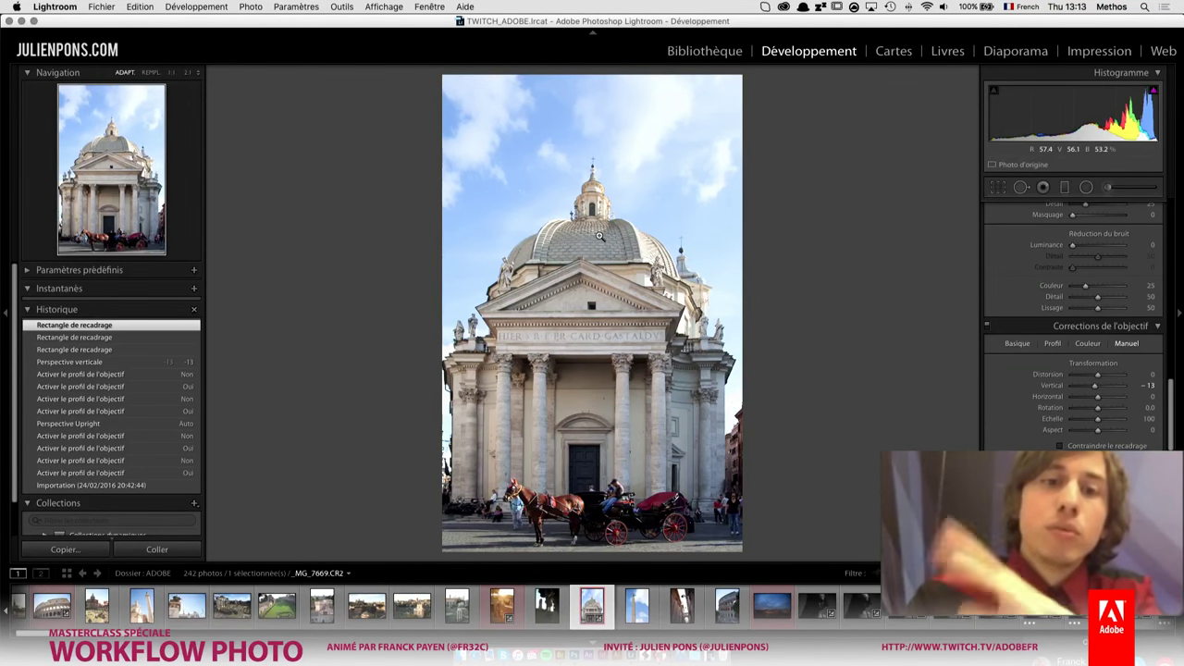
- Send the church photo to Photoshop CC 2015, save it as _MG_7669-Edit.psd, and unlock its background layer
right_click(594, 602)
mouse_move(634, 369)
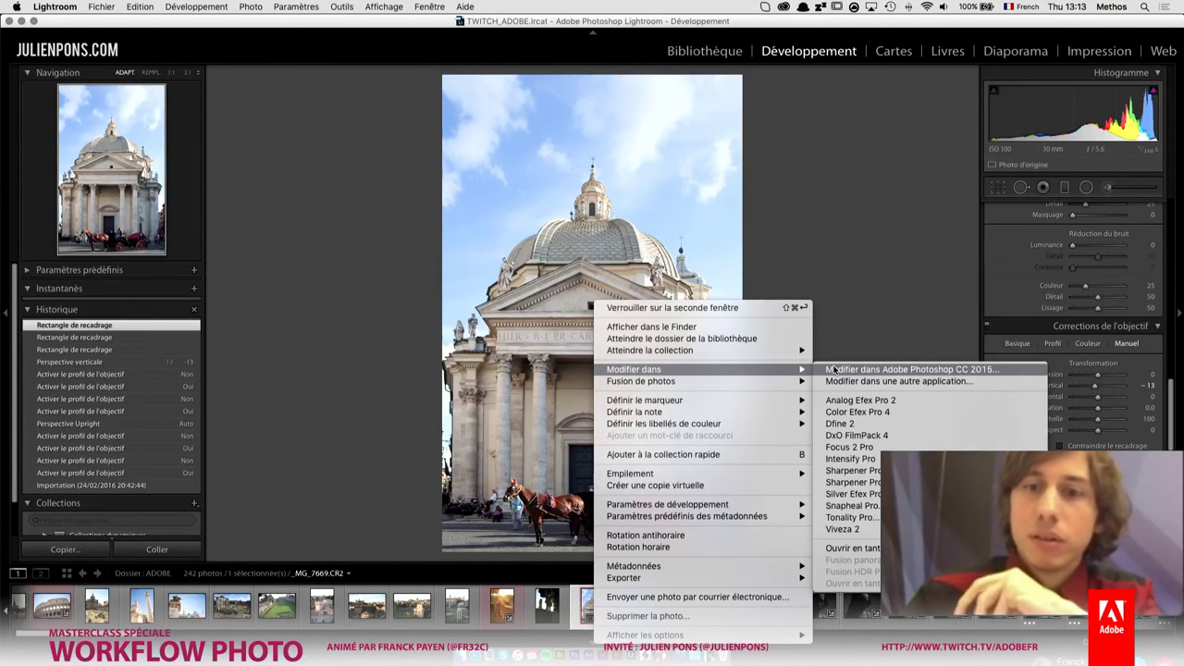
left_click(836, 368)
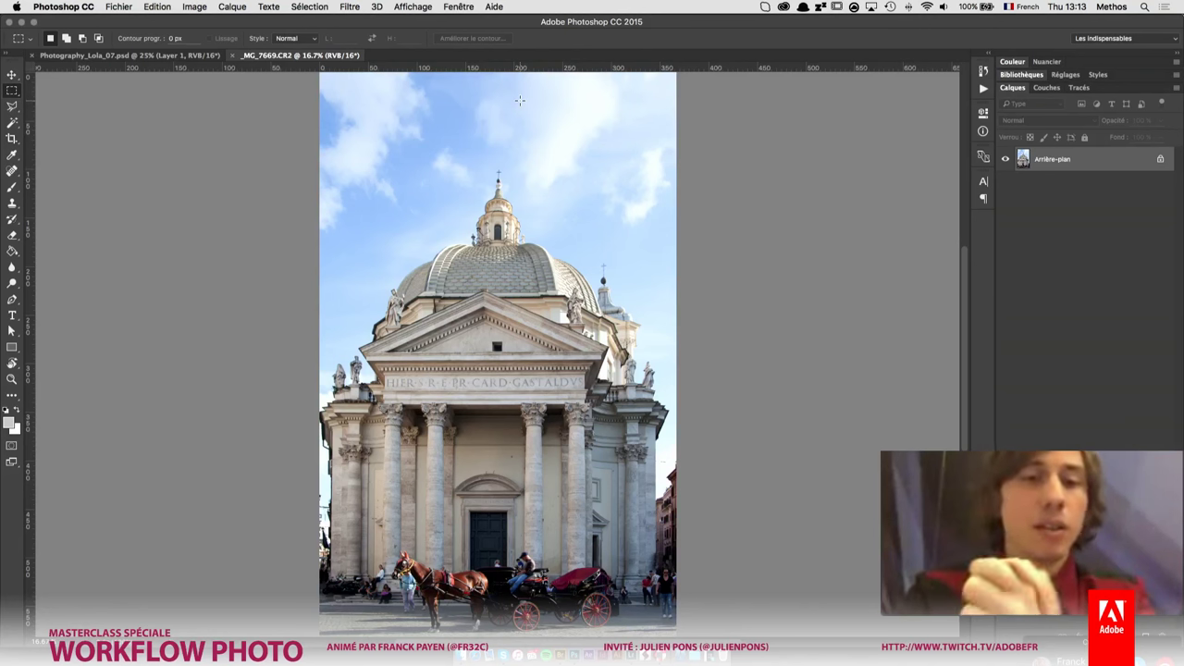
key("super+s")
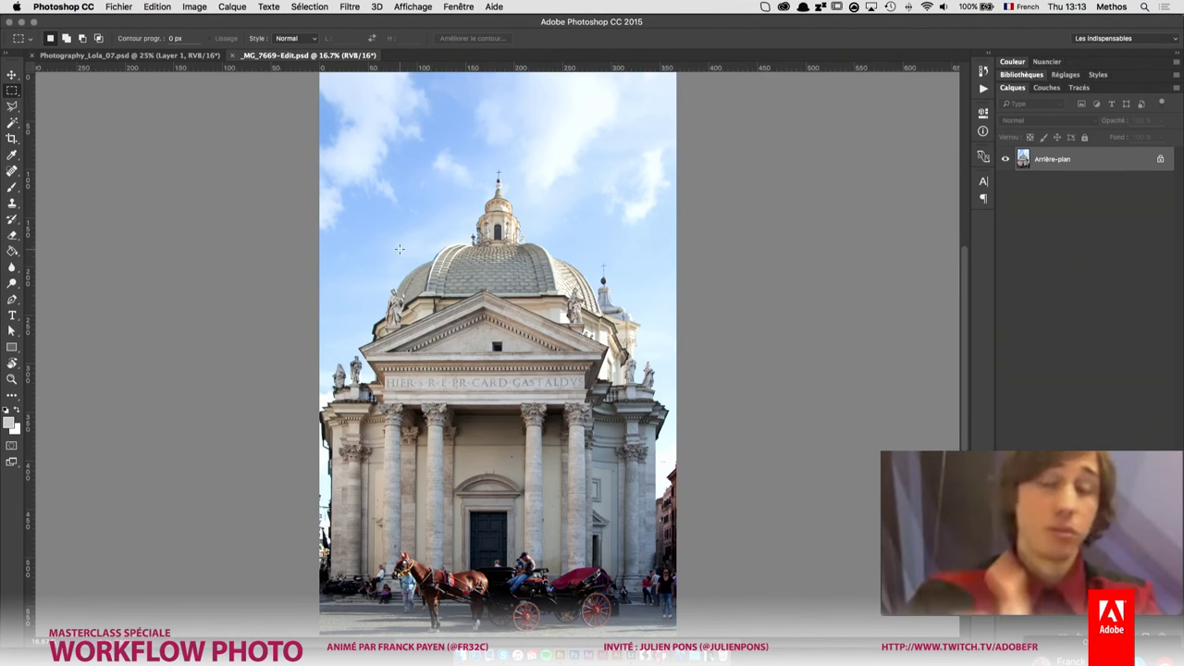
left_click(1161, 160)
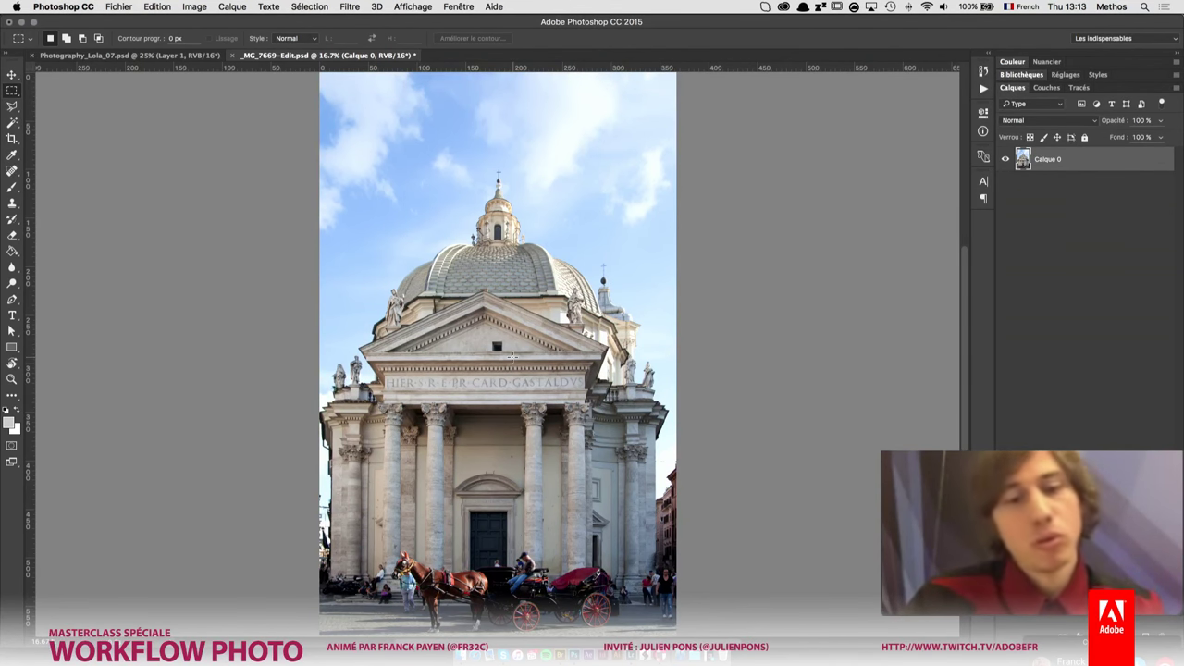
- Zoom to 100% on the pediment and draw a rectangular selection around the small dark window
key("z")
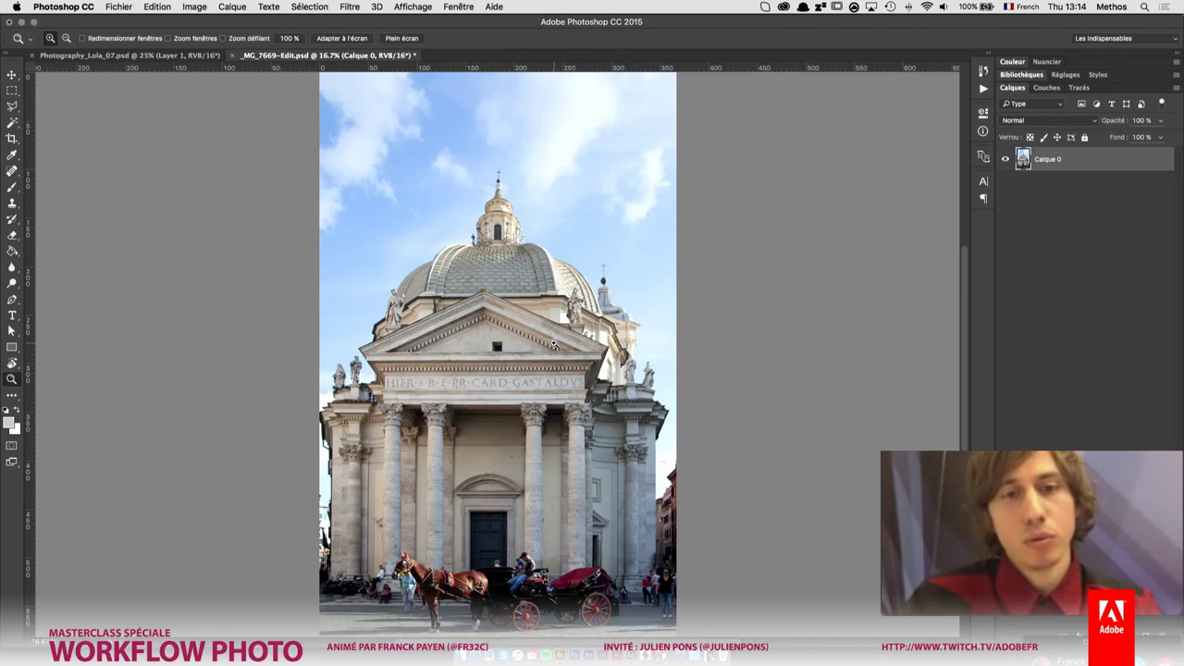
left_click(497, 346)
left_click_drag(498, 346, 500, 345)
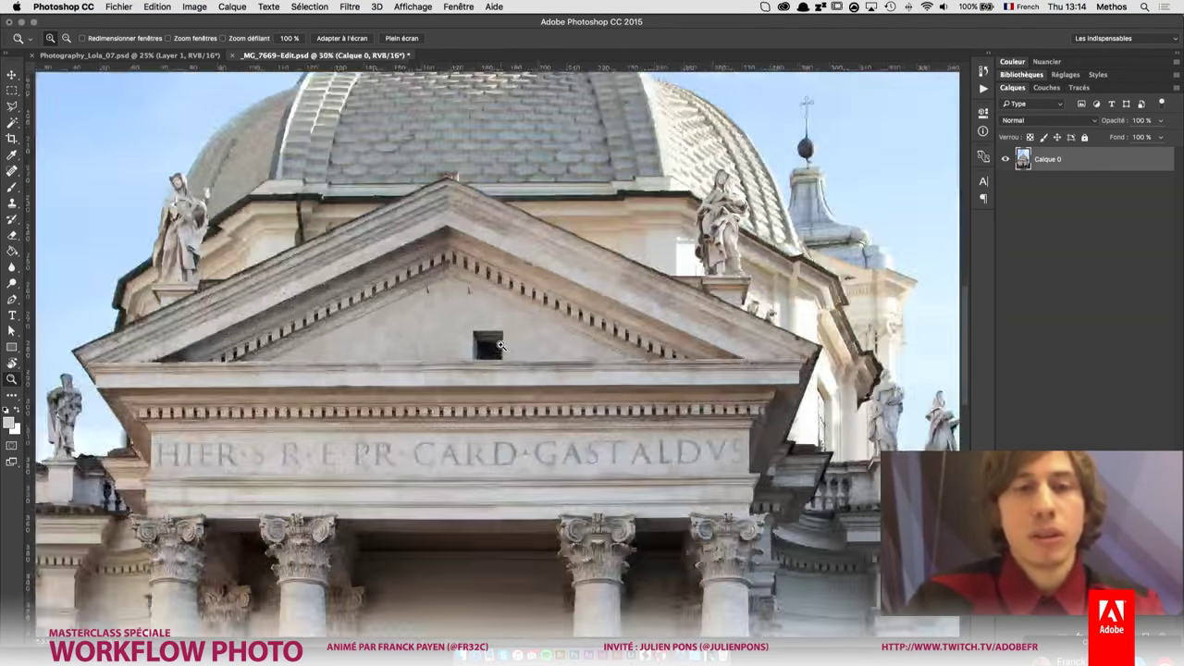
key("m")
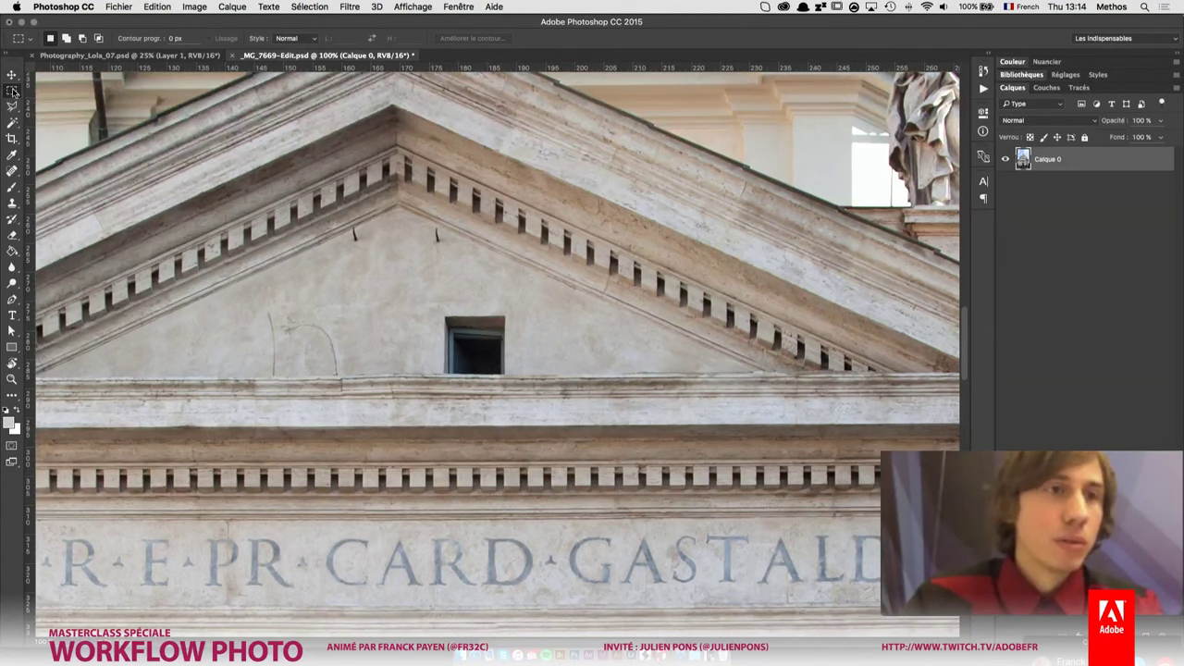
left_click_drag(13, 91, 42, 92)
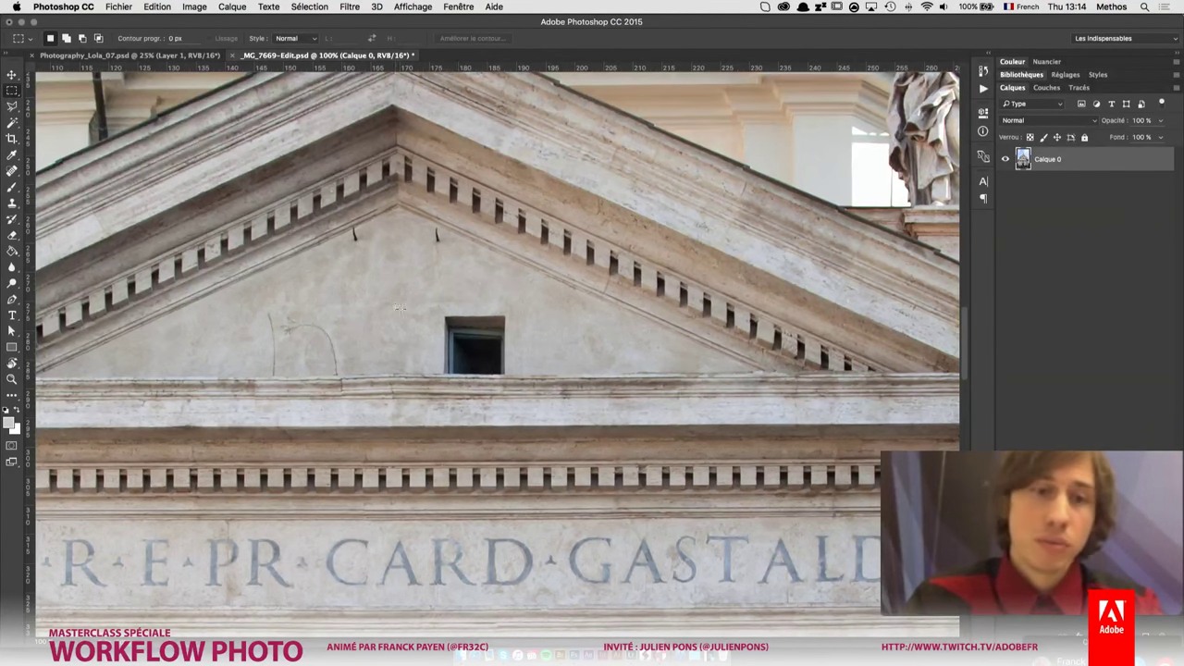
left_click_drag(430, 314, 523, 324)
left_click(448, 296)
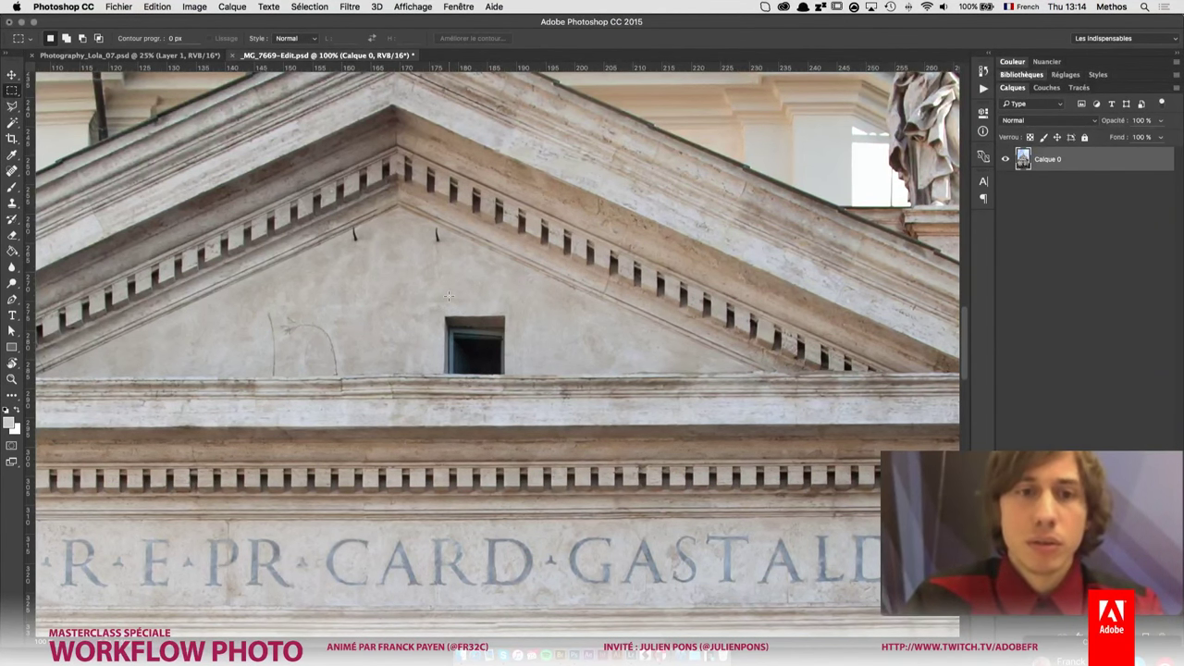
left_click_drag(438, 312, 514, 374)
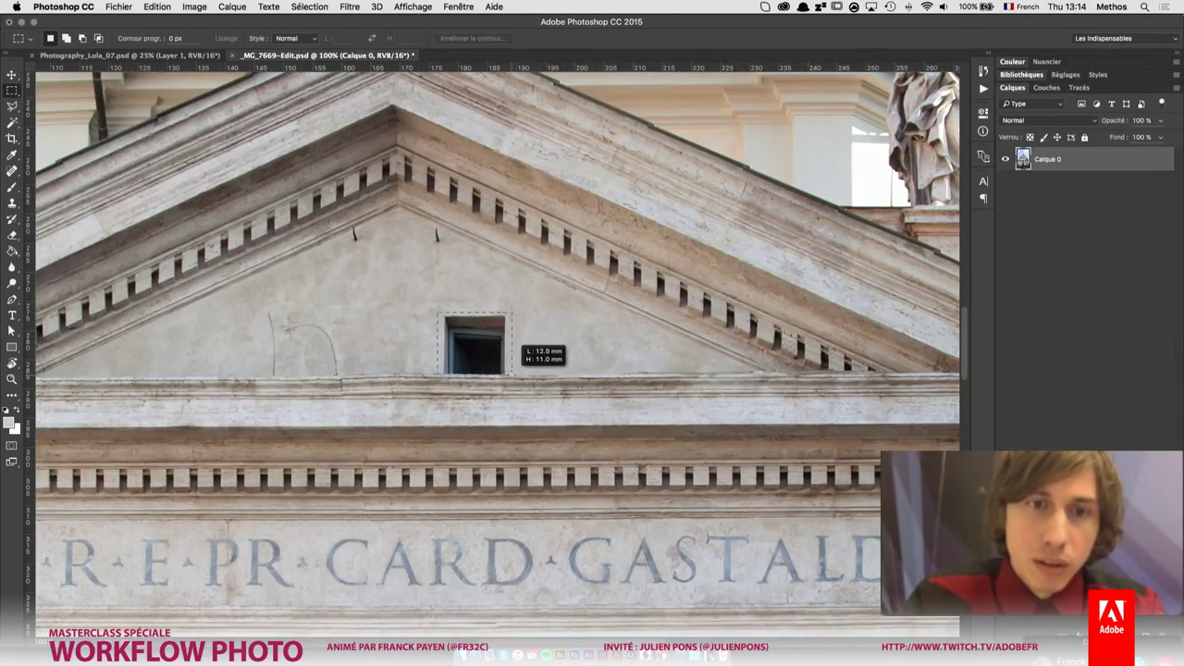
left_click_drag(514, 374, 510, 374)
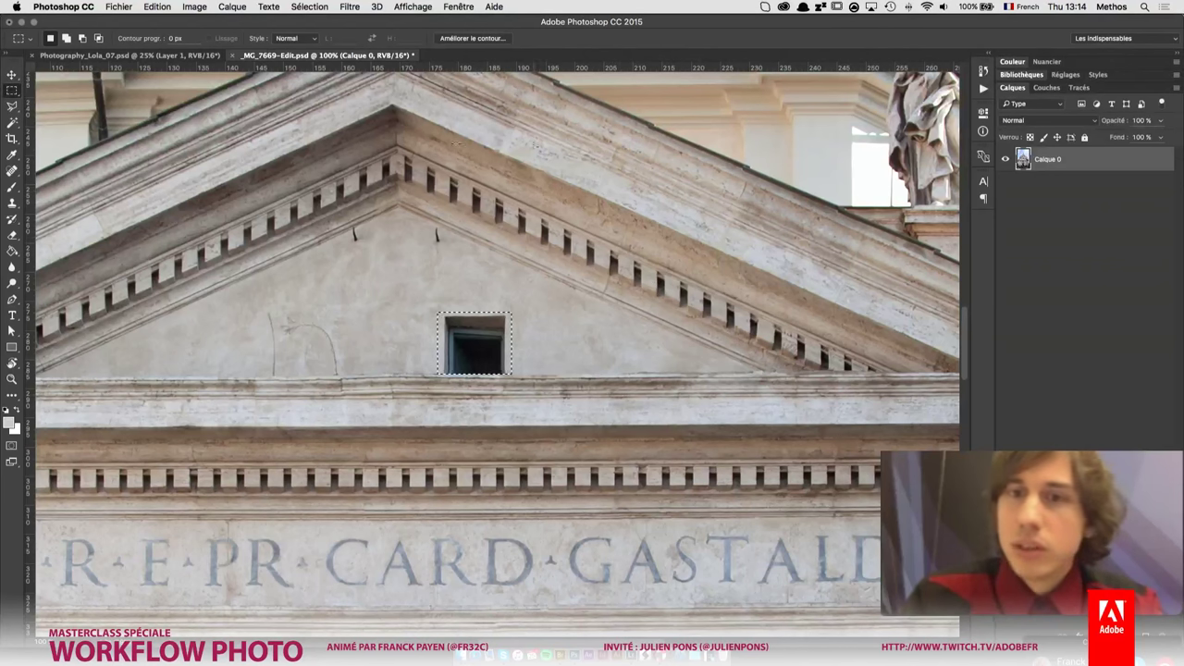
- Fill the selection with Contenu pris en compte, deselect, and zoom back out to the church
left_click(167, 6)
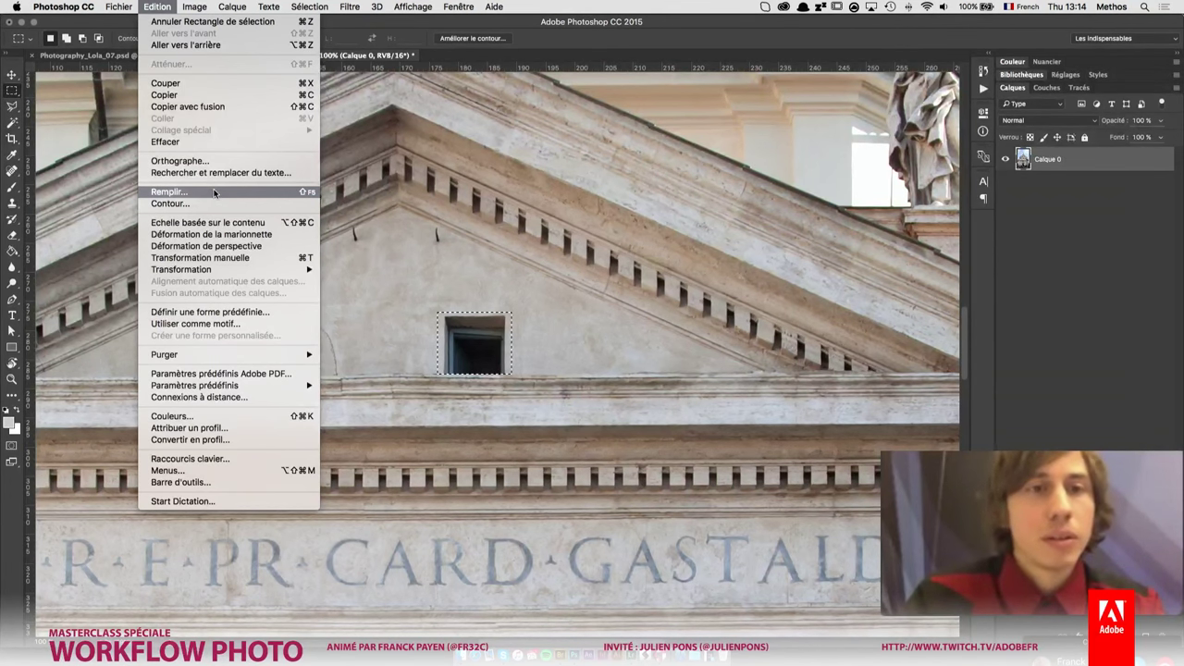
left_click(213, 192)
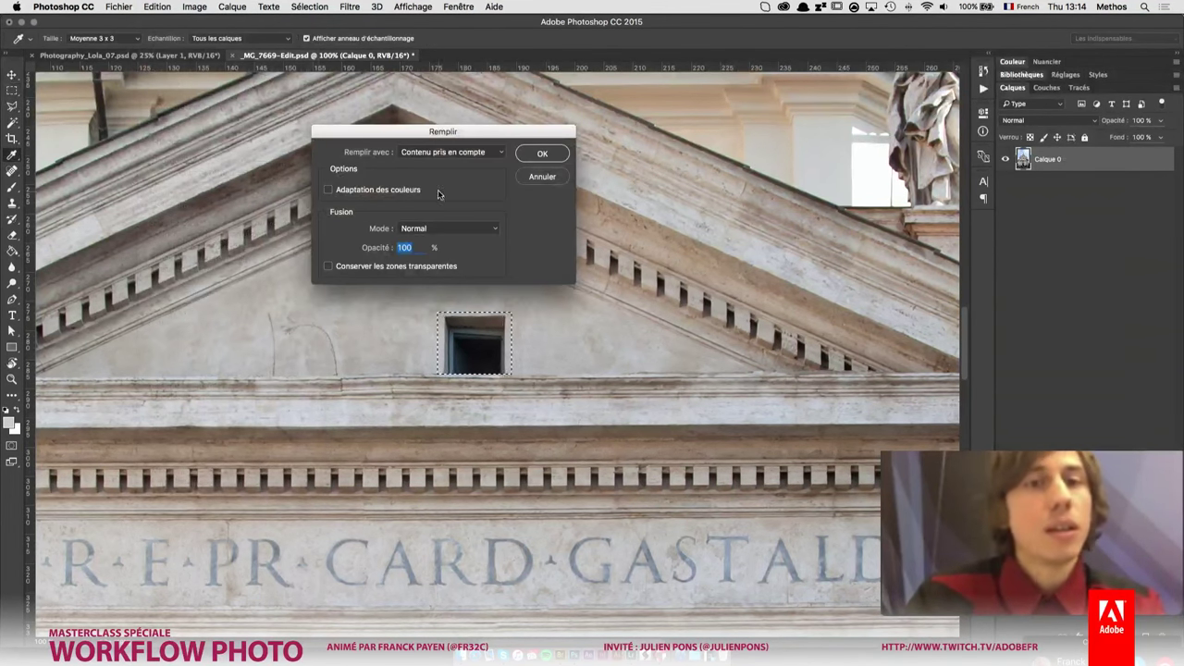
left_click(449, 152)
left_click(446, 150)
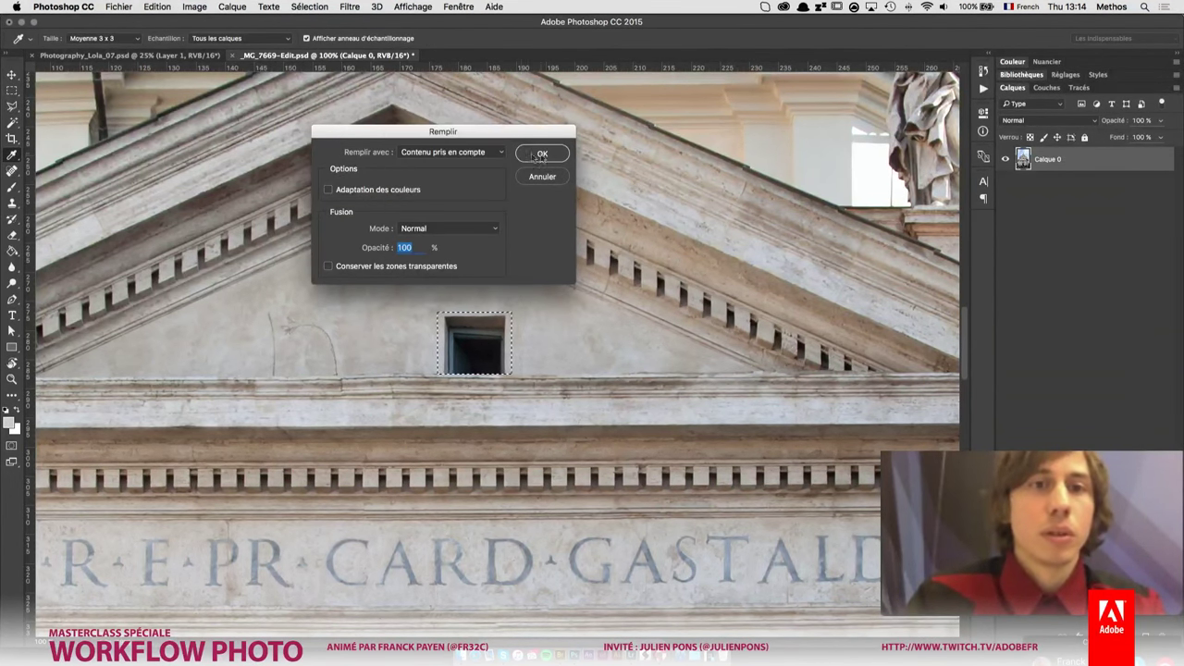
left_click(543, 156)
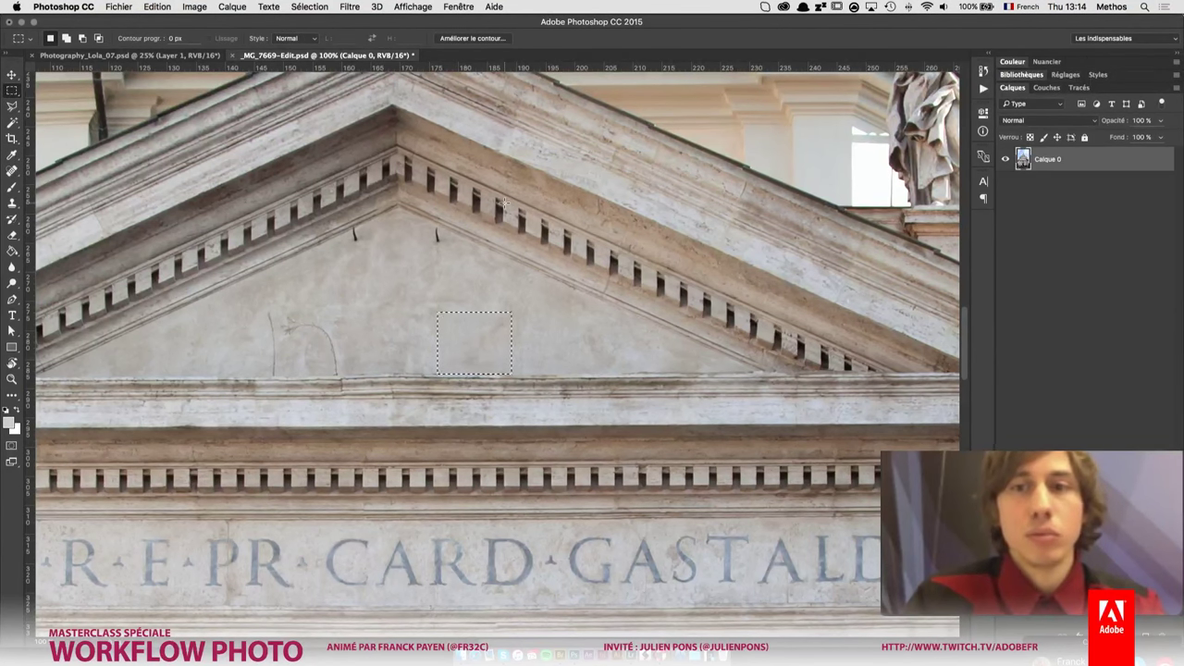
left_click(511, 212)
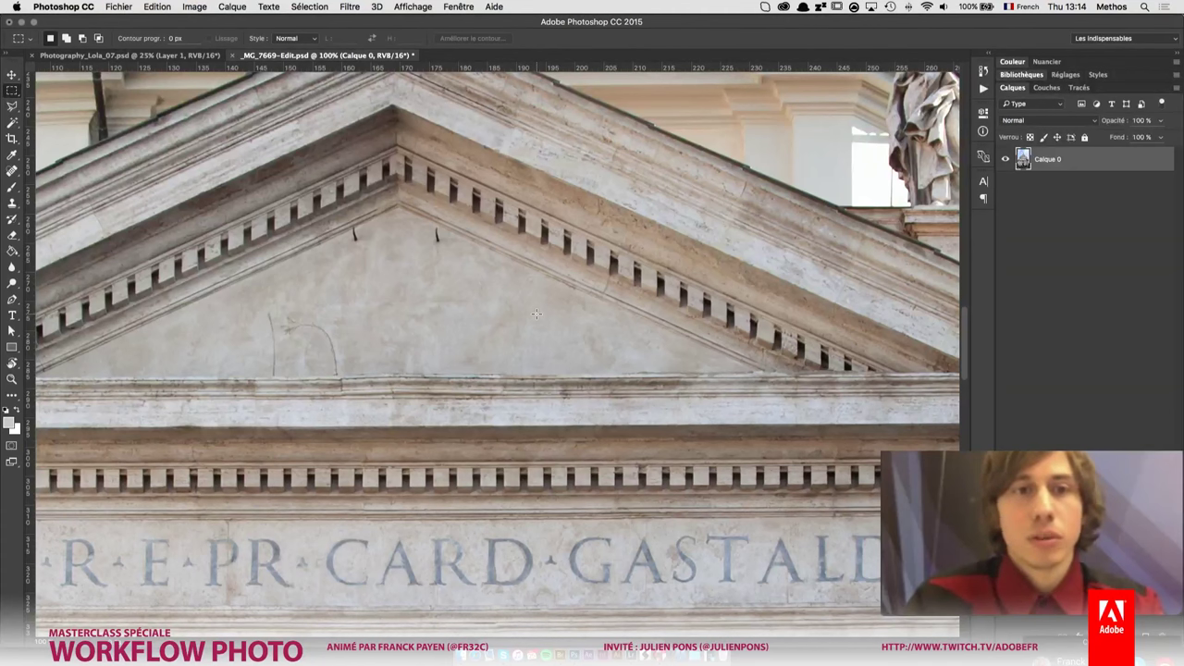
scroll(586, 341, "right", 1)
scroll(574, 342, "right", 10)
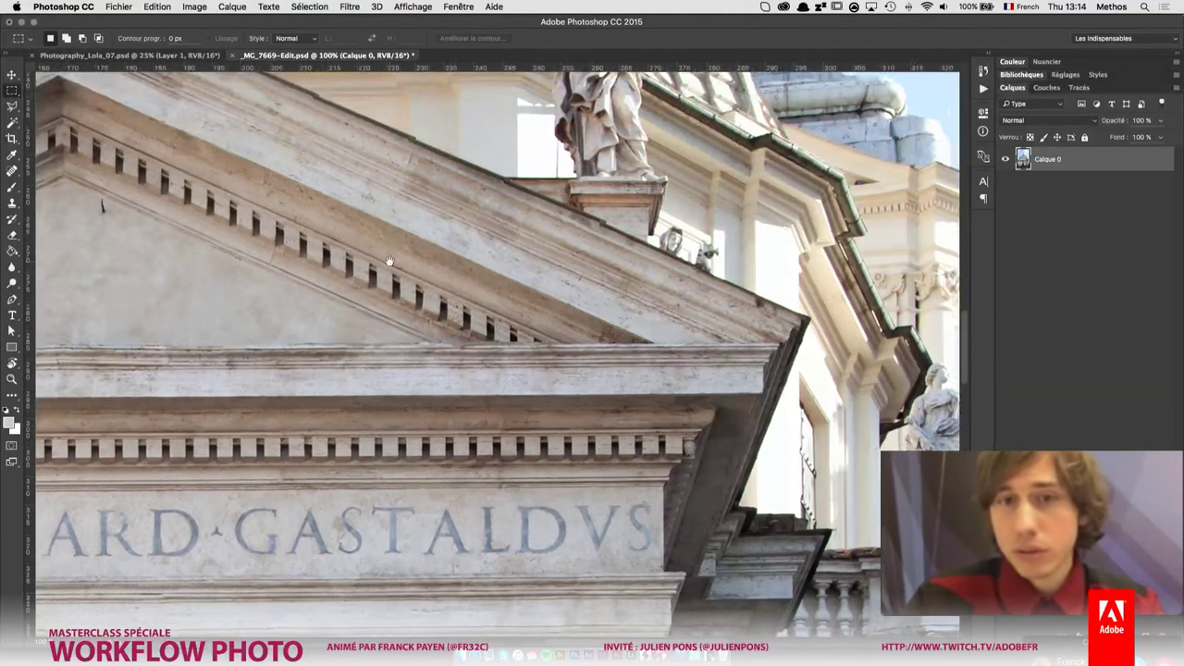
scroll(470, 296, "left", 12)
scroll(555, 305, "left", 6)
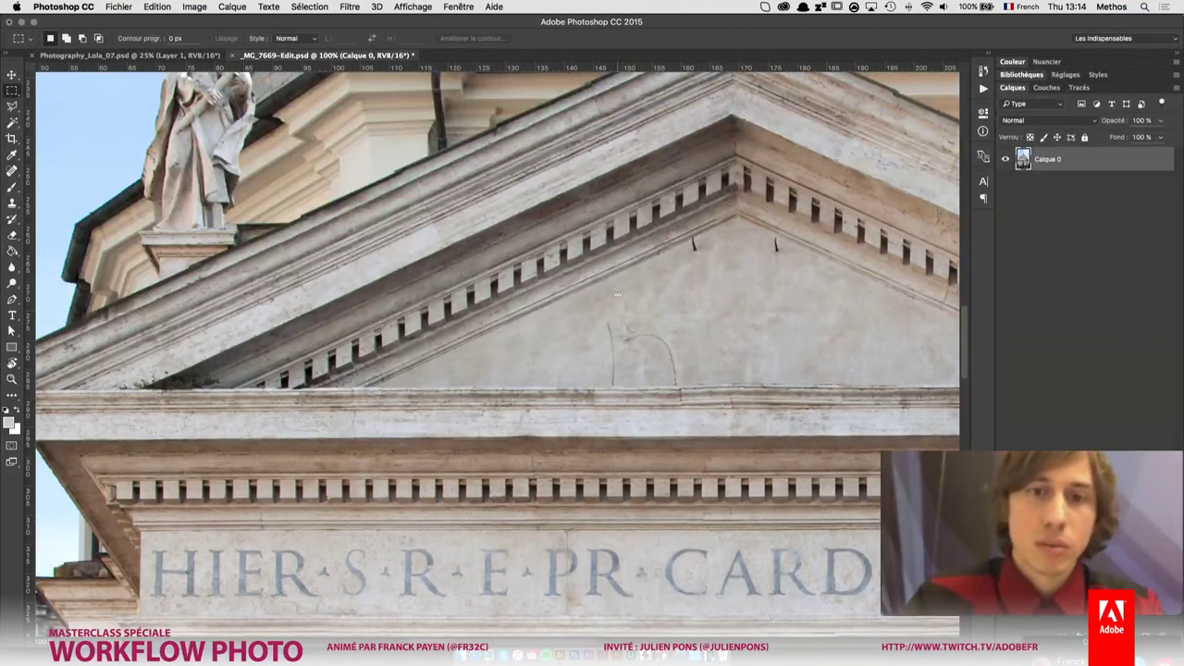
key("z")
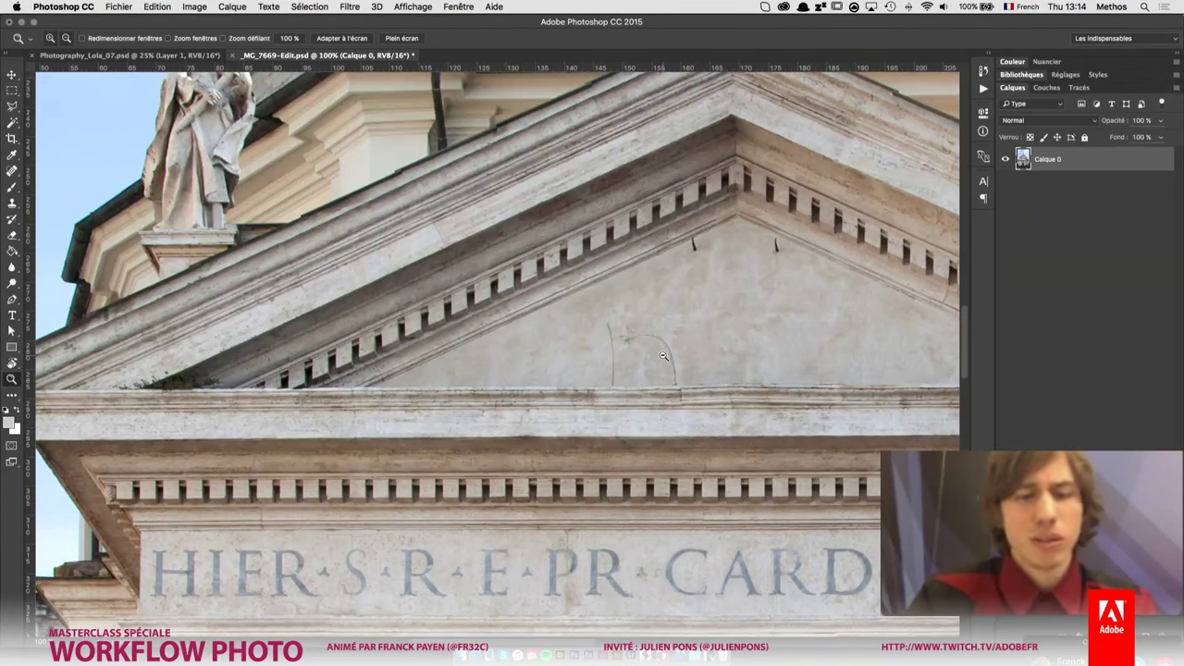
left_click(605, 343, "alt")
- Zoom out to the whole photo and save _MG_7669-Edit.psd, accepting the Photoshop format options
left_click(605, 342, "alt")
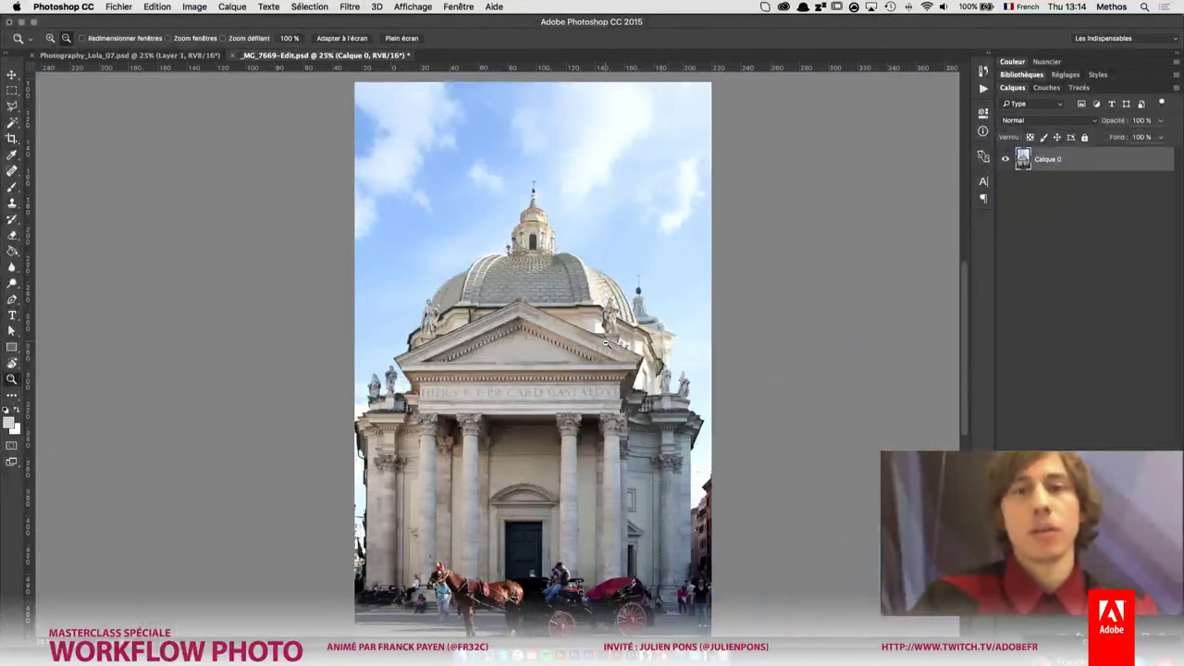
scroll(554, 333, "down", 4)
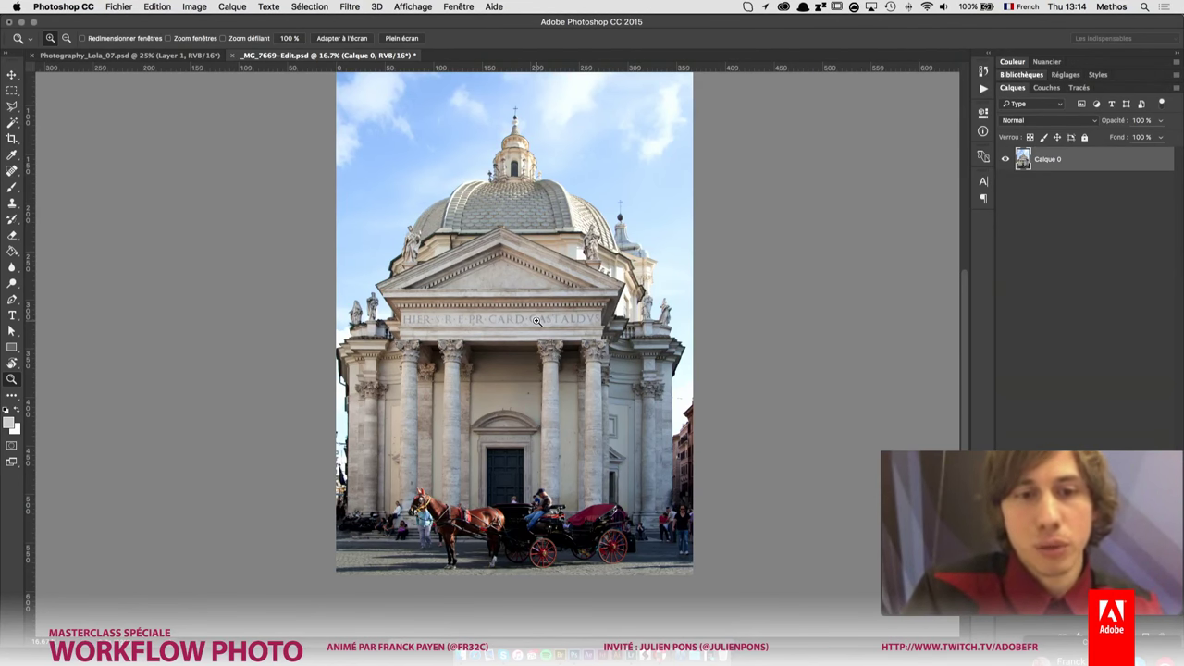
key("ctrl+s")
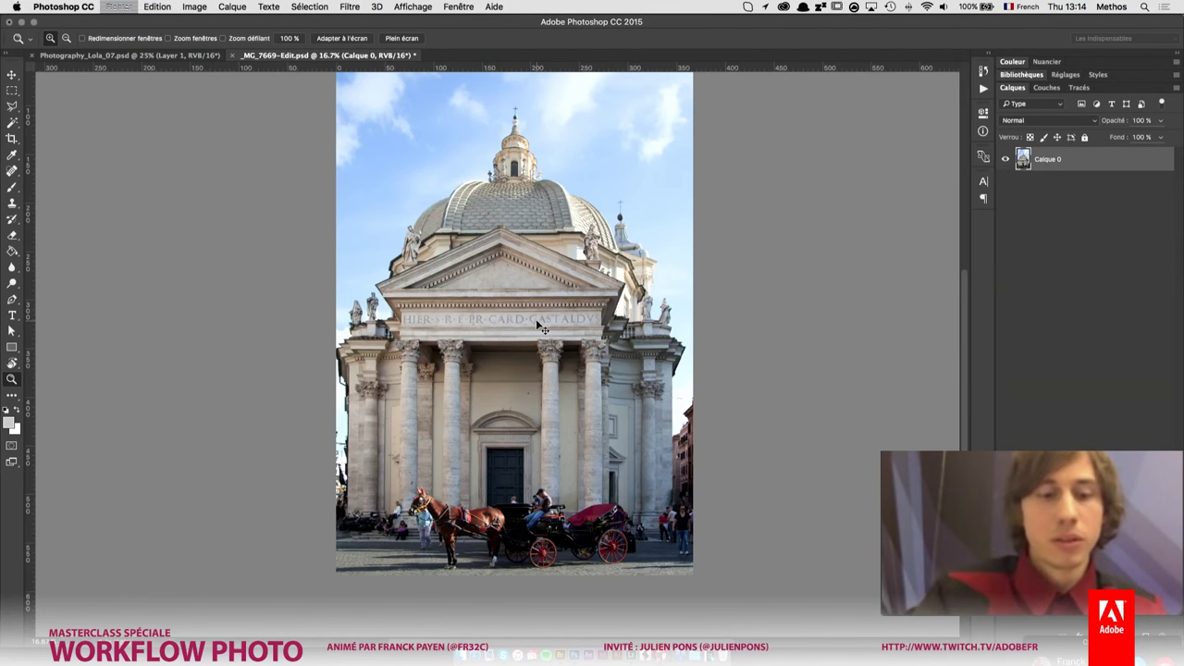
left_click(700, 281)
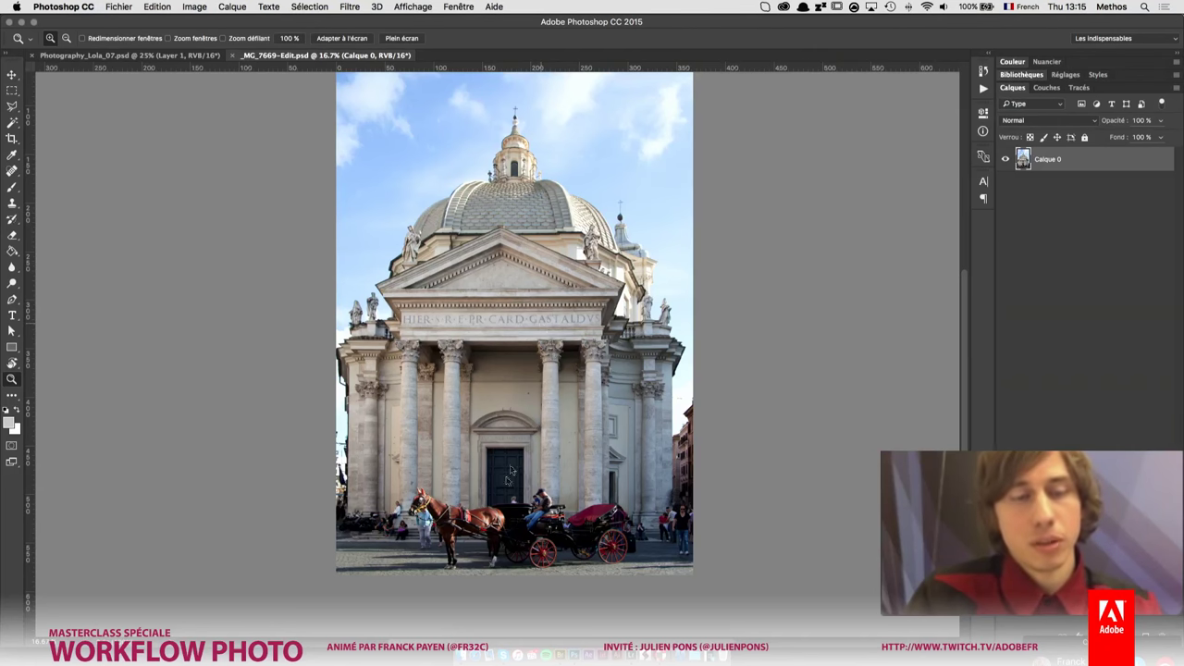
- Close the church document with Cmd+W and switch back to Lightroom
key("super+w")
left_click(630, 655)
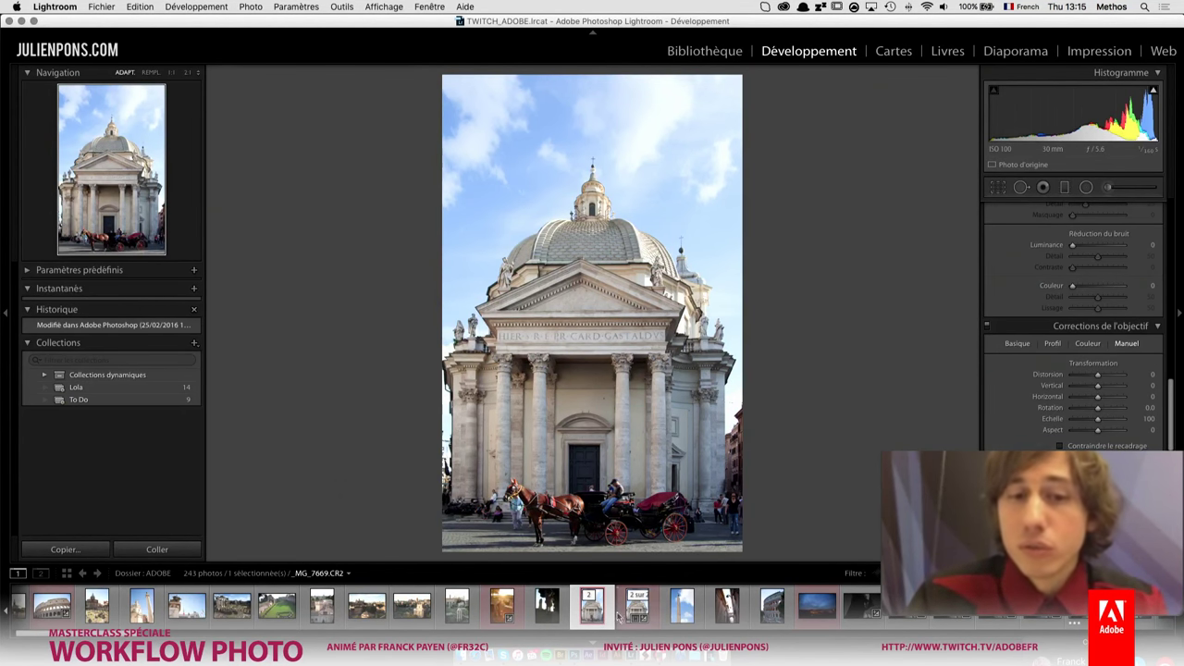
- Reveal _MG_7669-Edit.psd in Finder beside the original CR2, close the ROME window, and return to the Library
right_click(603, 617)
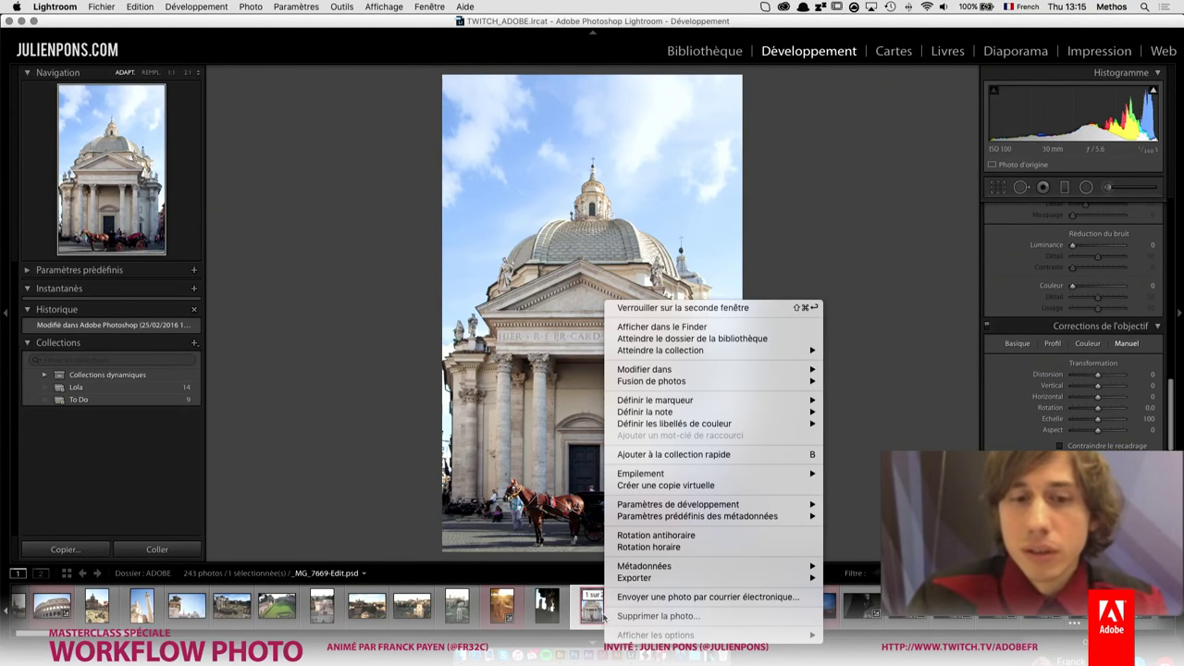
left_click(682, 326)
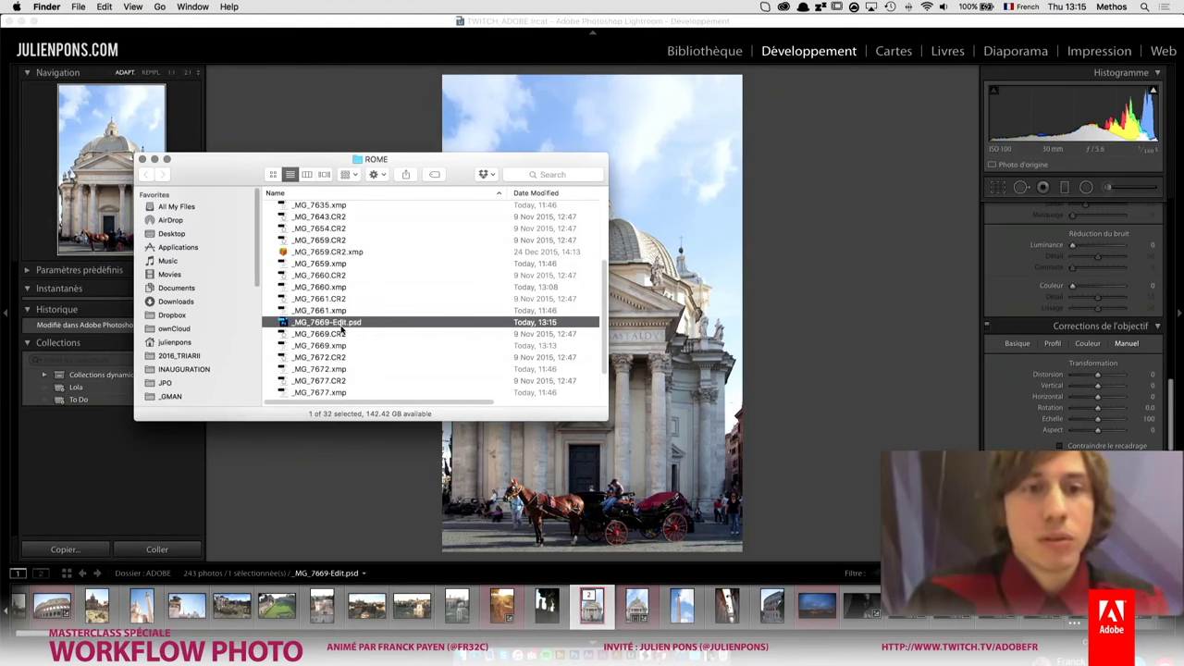
left_click(335, 335)
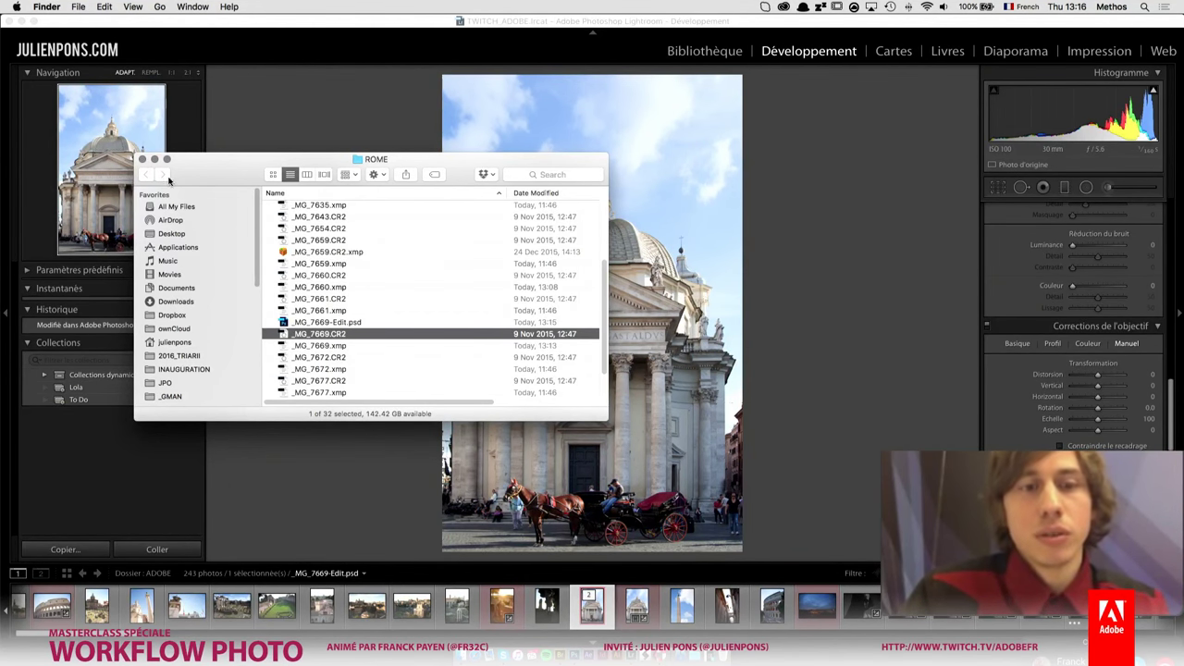
left_click(142, 159)
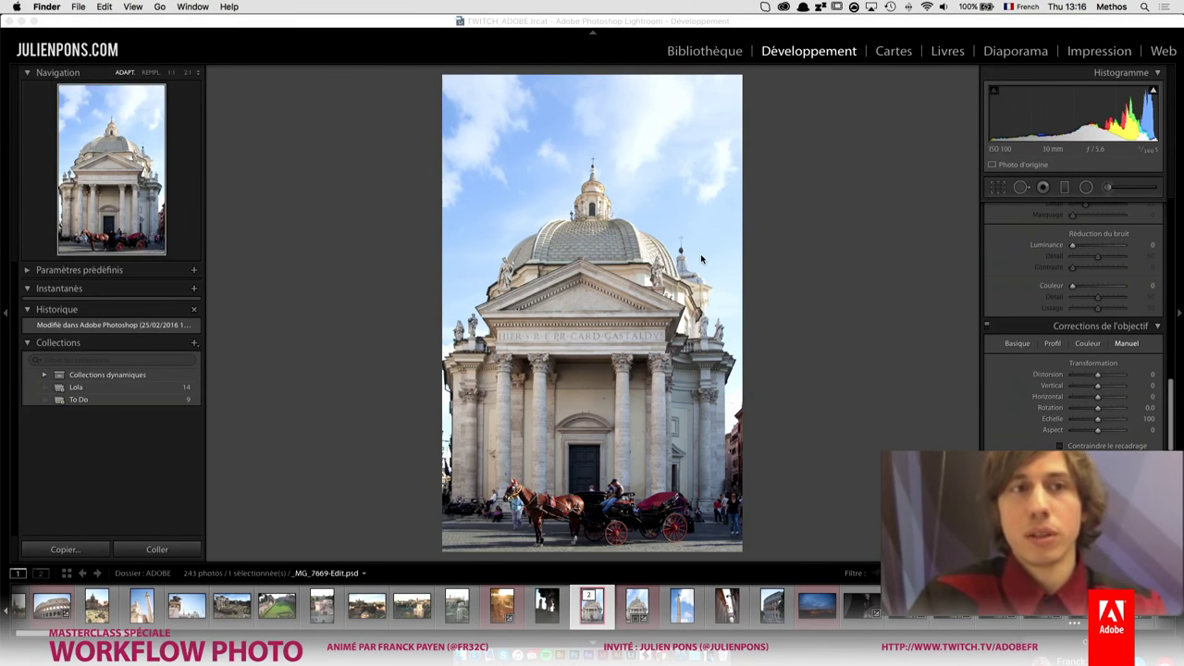
left_click(720, 58)
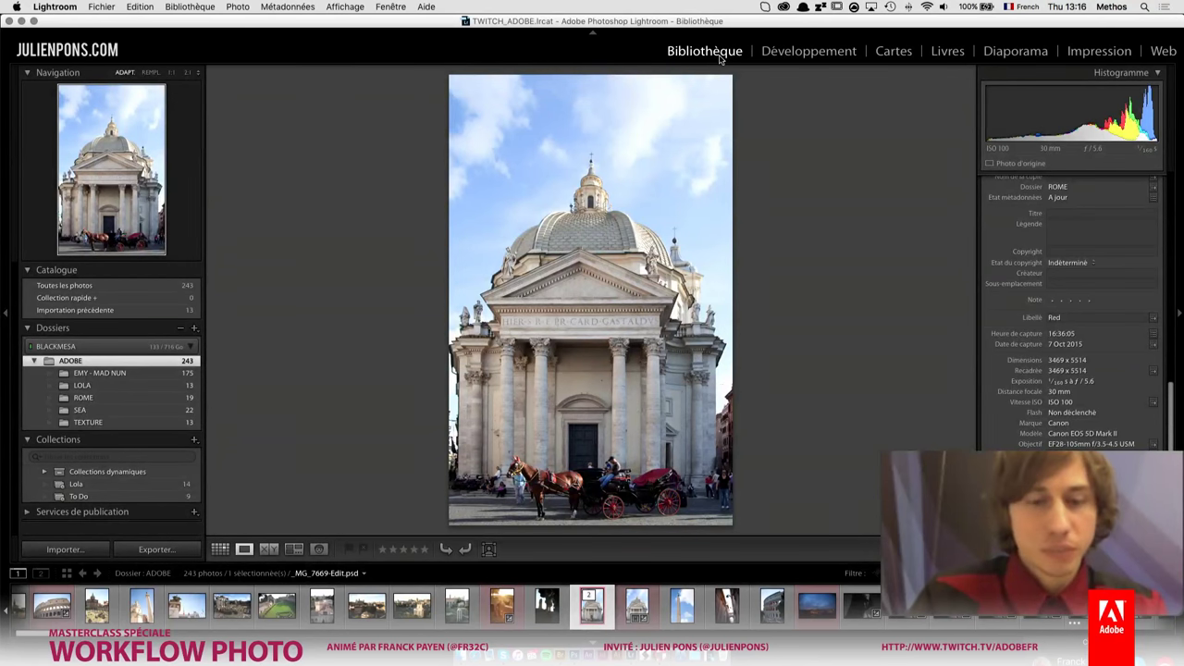
- Show the grid, select the night-time Rome rooftops photo _MG_7695, and open it in Develop
key("g")
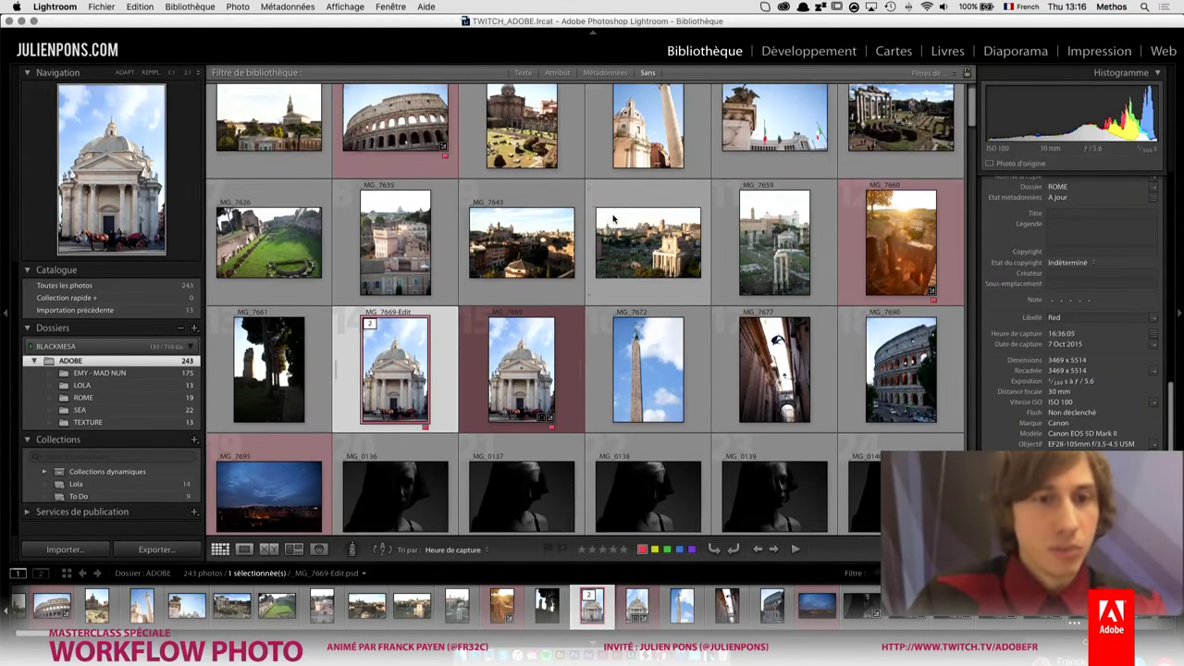
scroll(288, 357, "down", 3)
left_click(269, 442)
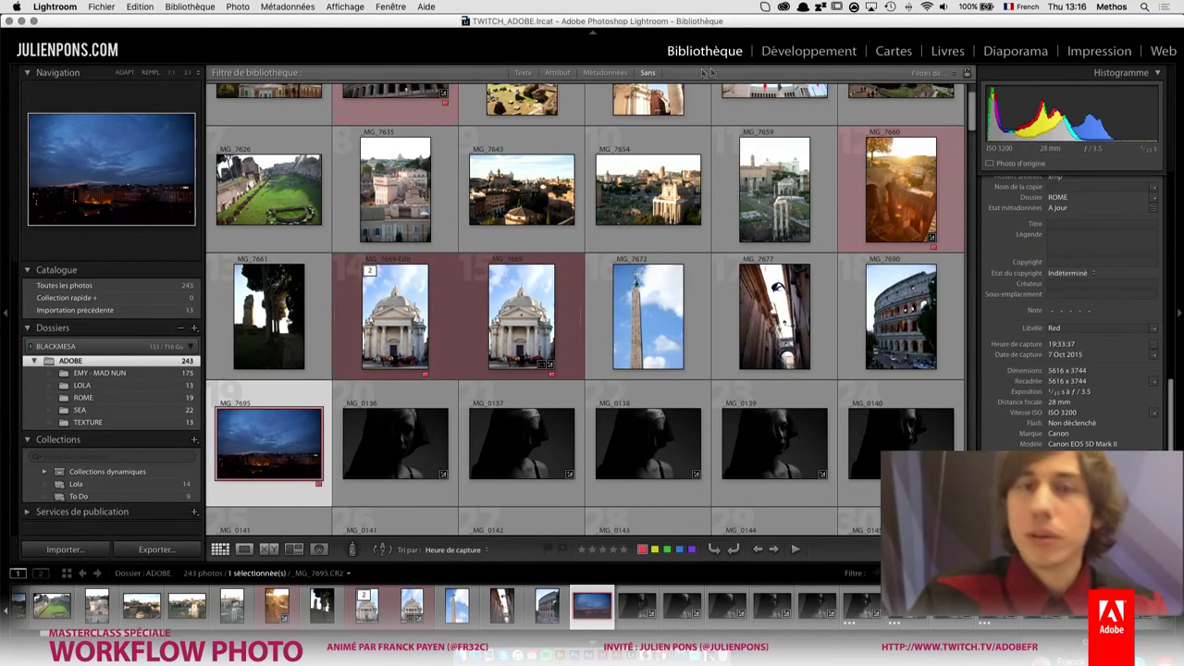
left_click(777, 53)
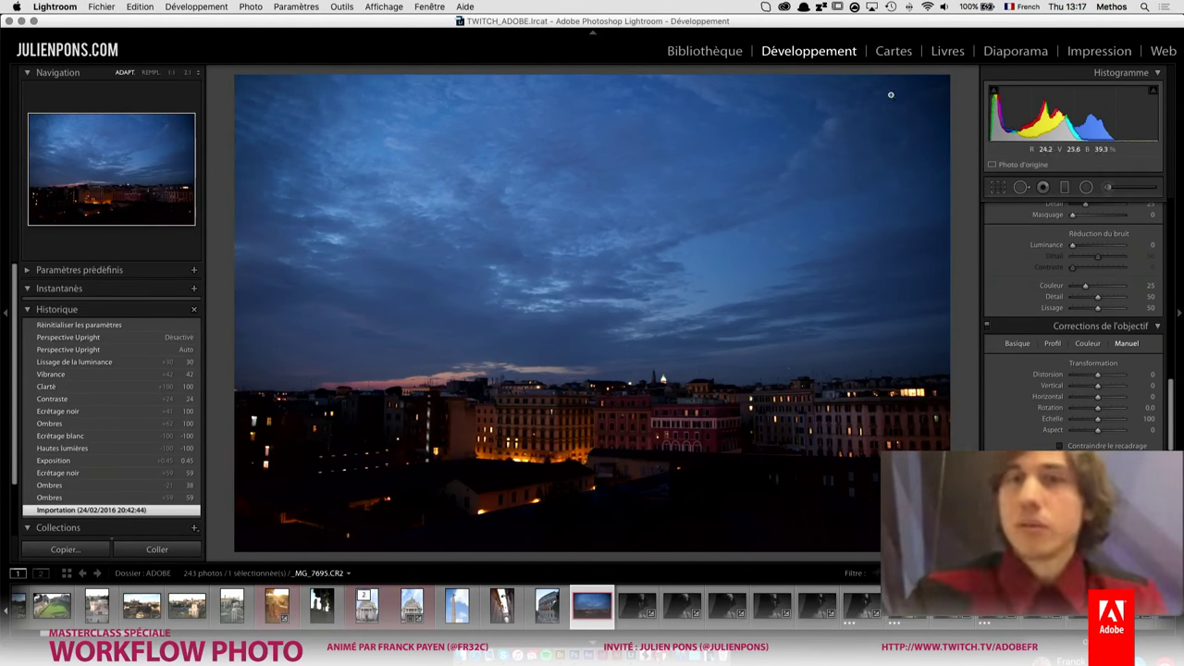
- In Basic, set Shadows and Blacks +100, Highlights and Whites -100, Clarity +69, Vibrance +47
scroll(1070, 355, "up", 5)
scroll(1070, 355, "up", 5)
scroll(1069, 355, "up", 5)
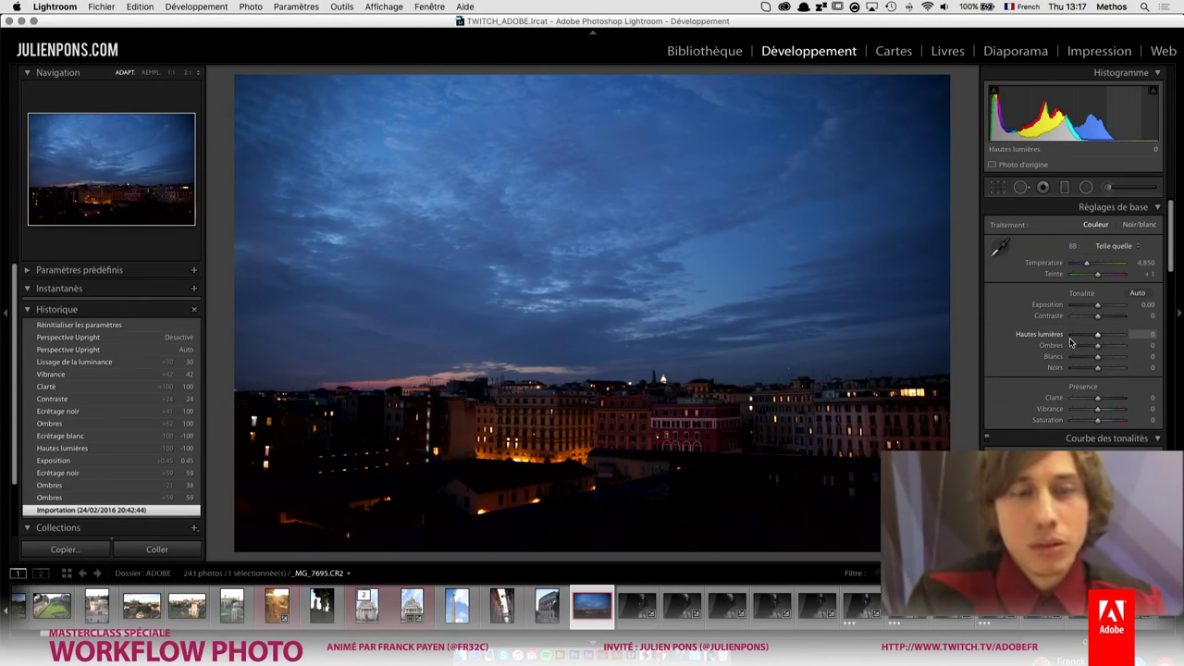
left_click_drag(1073, 345, 1168, 367)
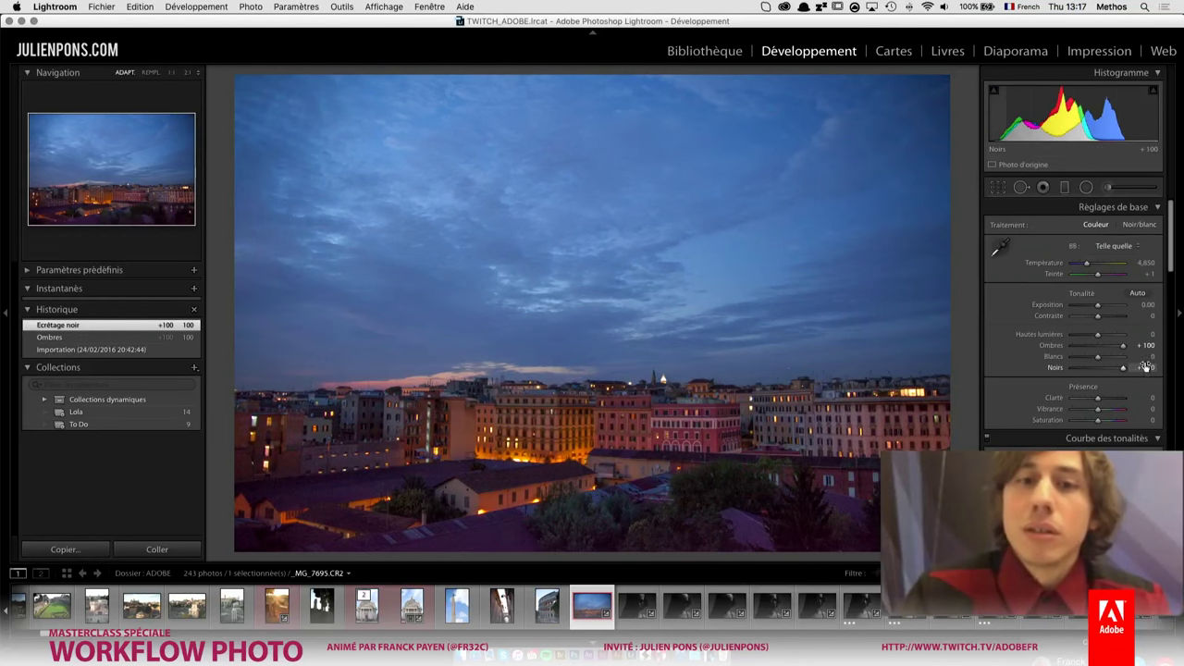
mouse_move(1096, 334)
left_mouse_down()
mouse_move(1049, 336)
mouse_move(1026, 355)
left_mouse_up()
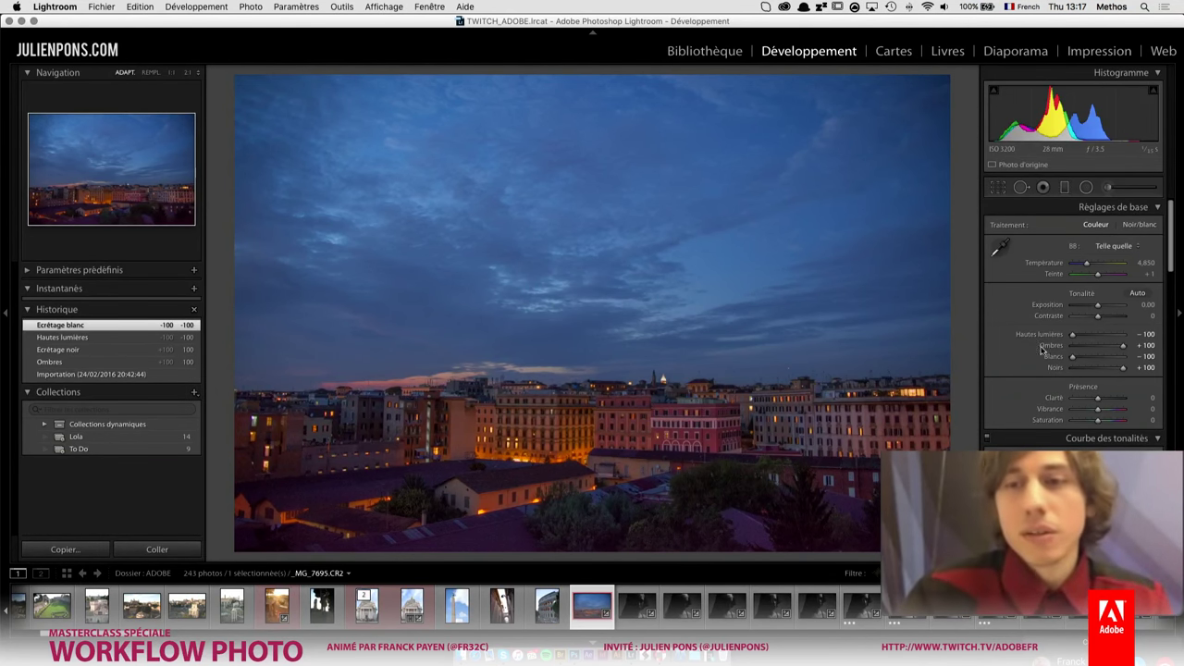
left_click_drag(1101, 397, 1115, 402)
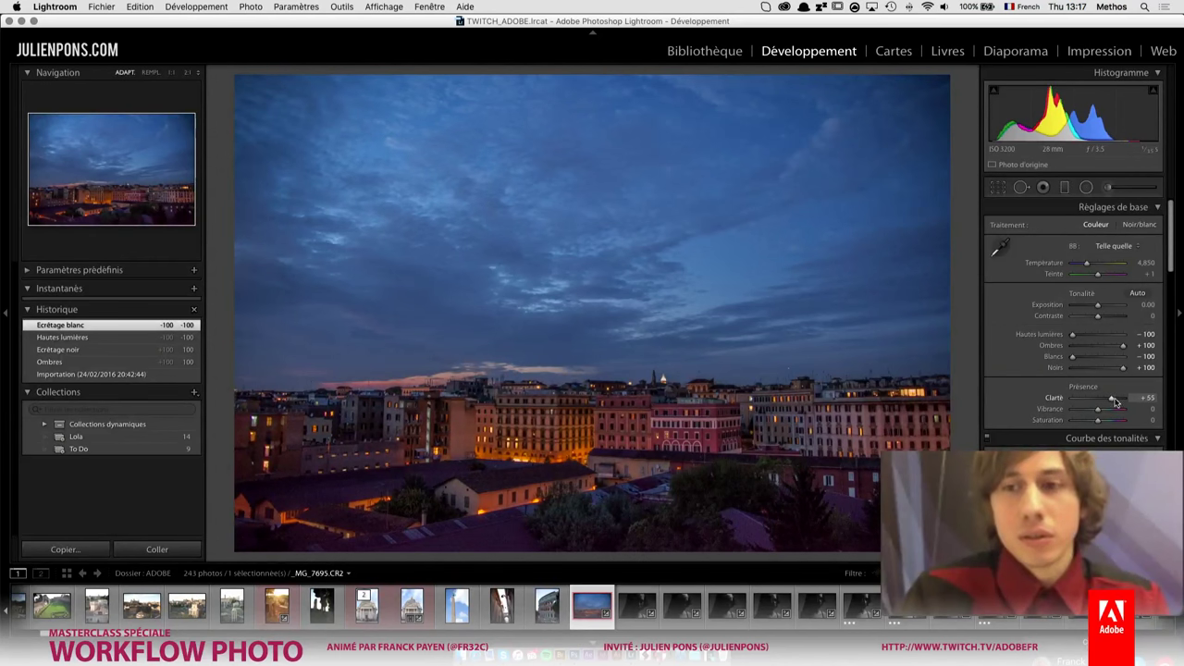
left_click_drag(1115, 402, 1118, 399)
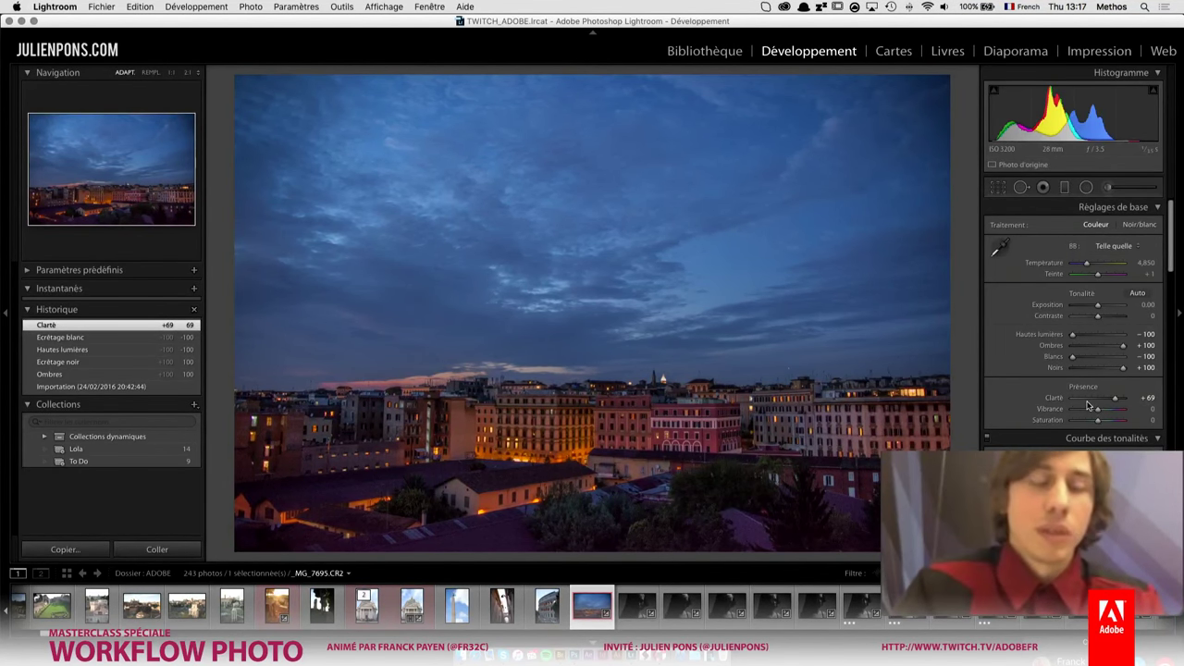
left_click_drag(1097, 408, 1109, 413)
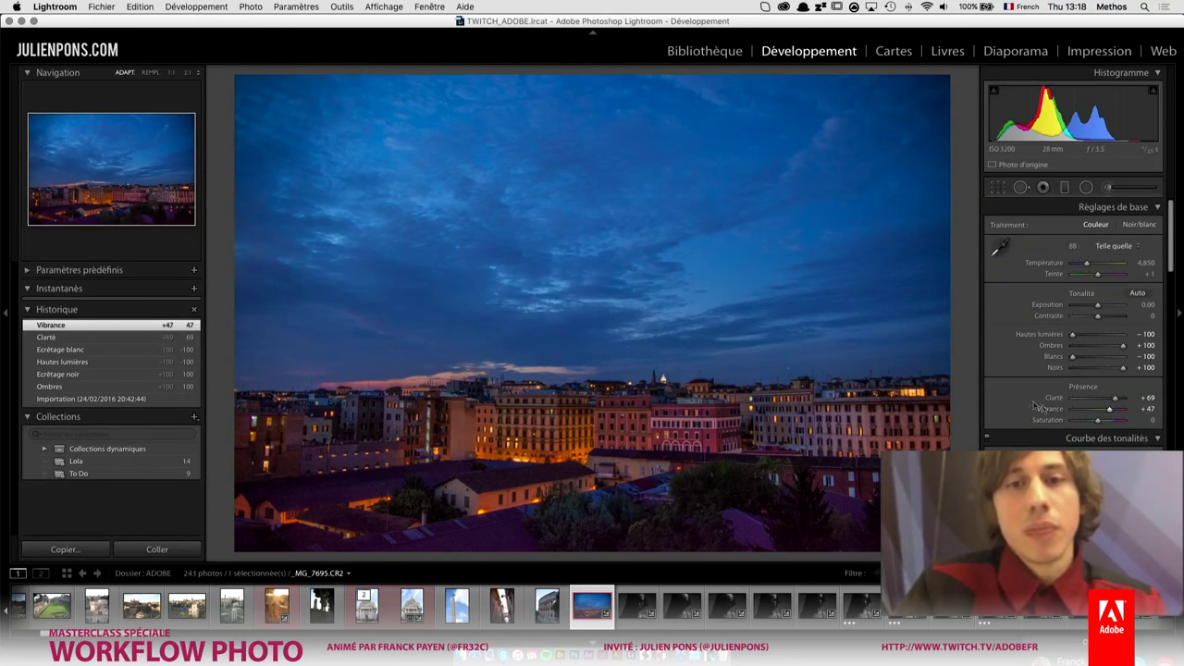
- Compare _MG_7695 before and after, then return to Loupe and zoom 1:1 on the sky and domes
key("y")
key("Tab")
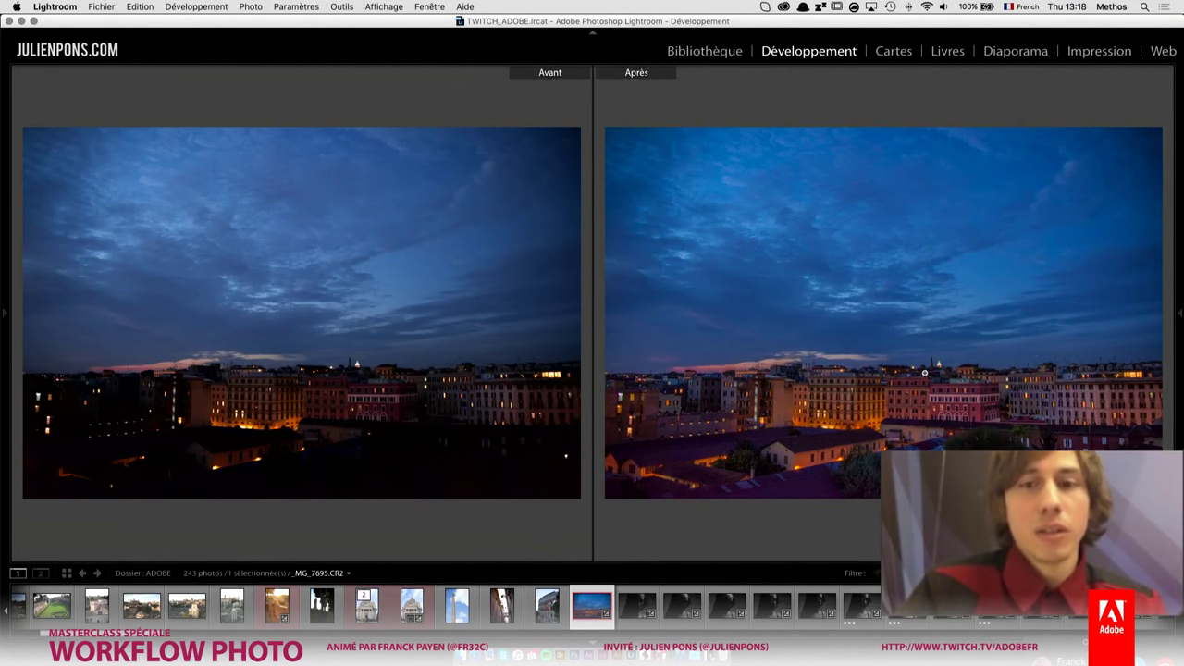
key("Tab")
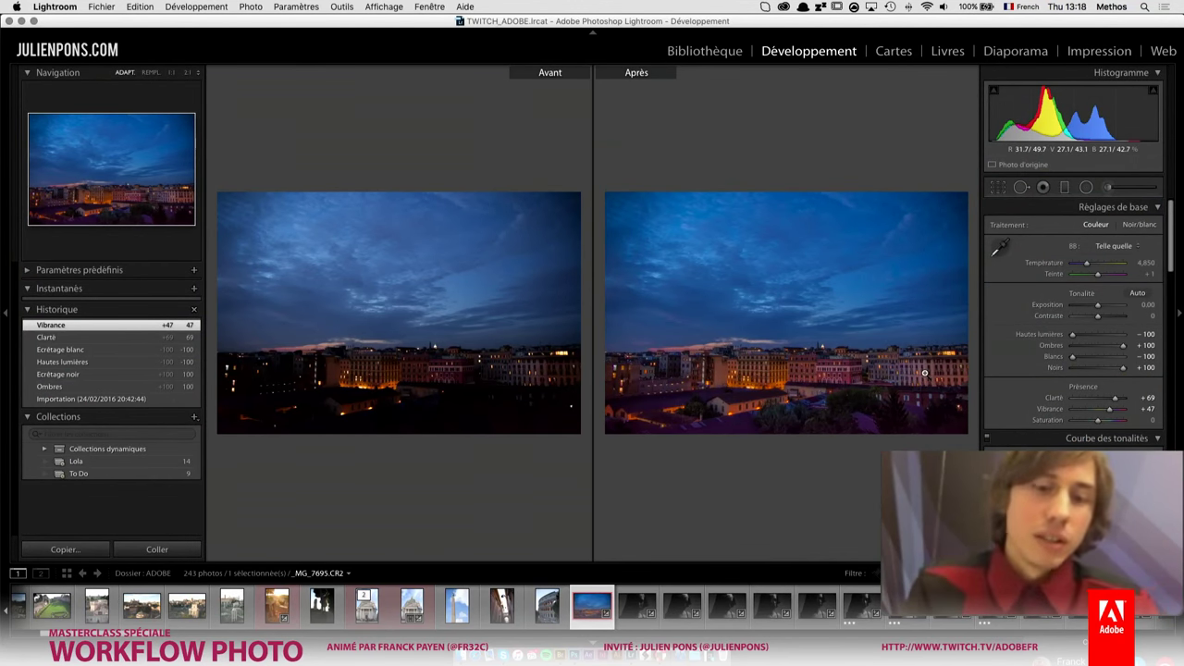
key("y")
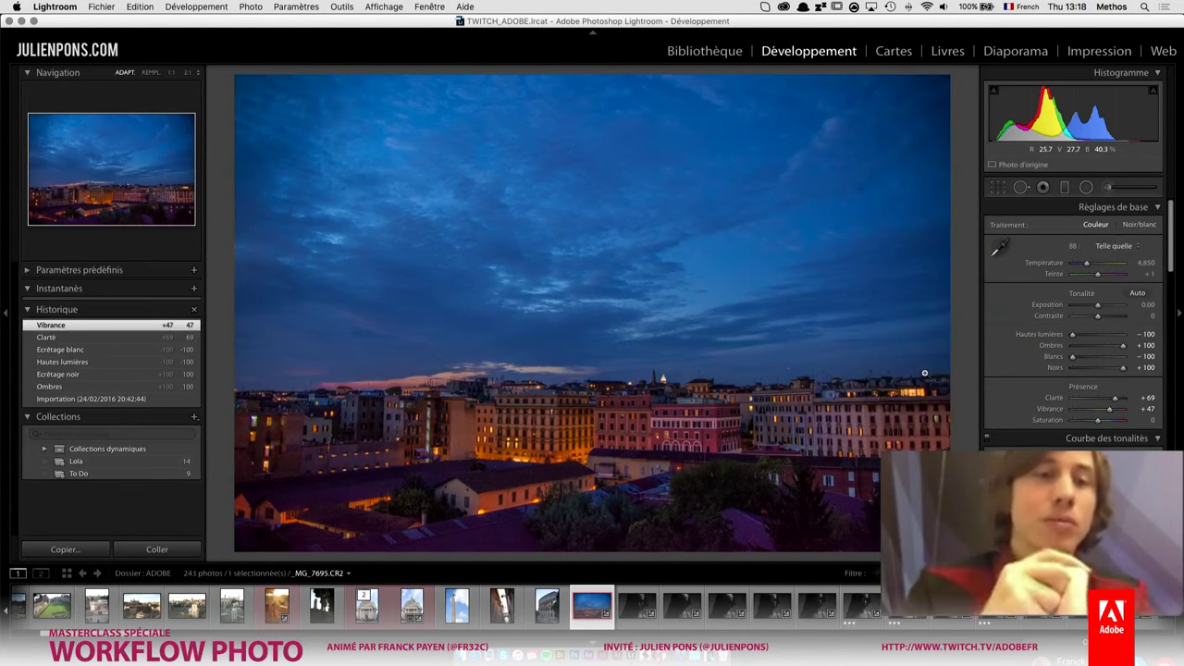
left_click(722, 402)
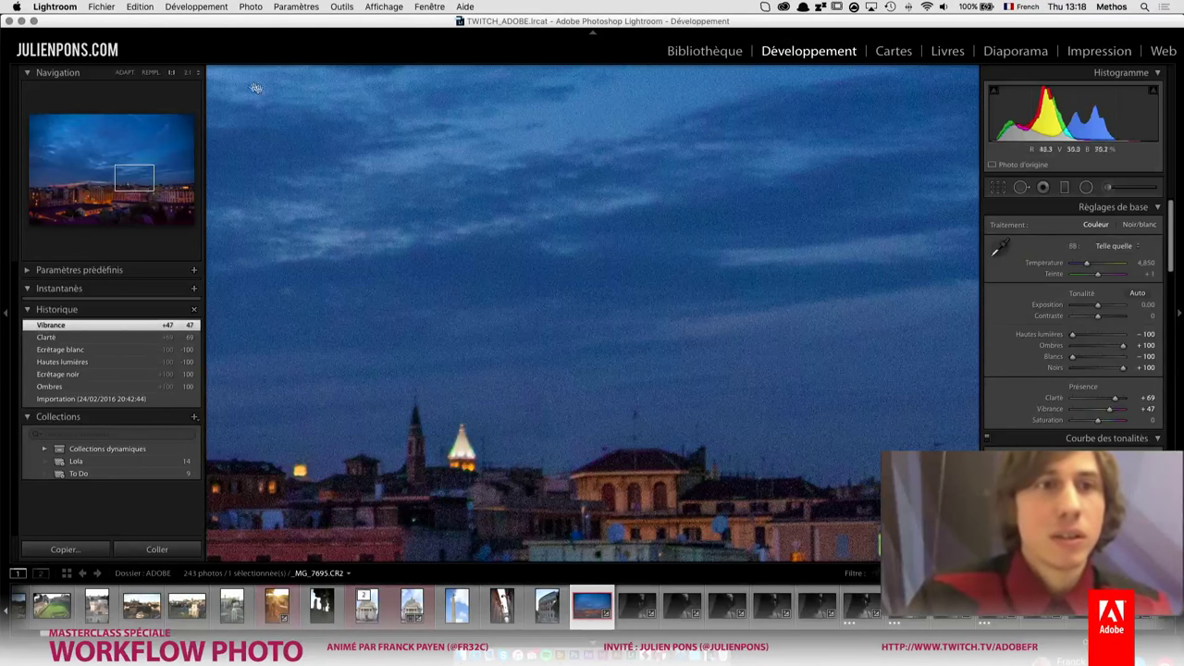
- Zoom to 2:1 in the Navigator to inspect the grain in the sky
left_click(188, 72)
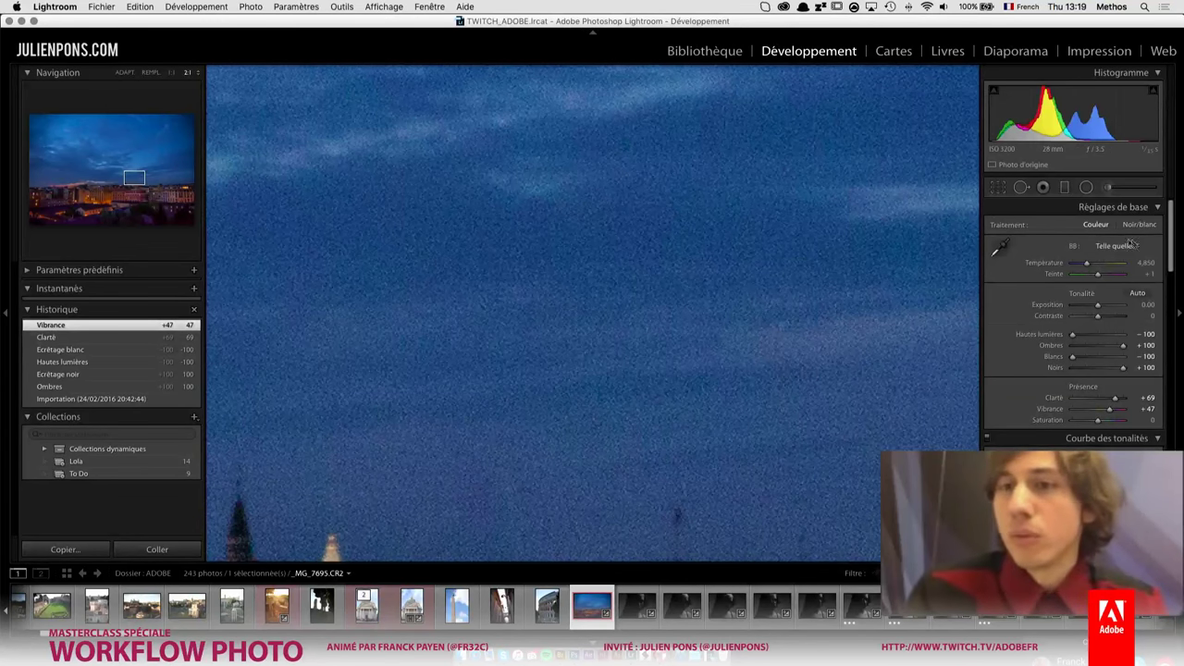
- In Detail, drop colour noise reduction to 0, then set it back to 25
mouse_move(1172, 237)
left_mouse_down()
mouse_move(1164, 436)
mouse_move(1170, 396)
left_mouse_up()
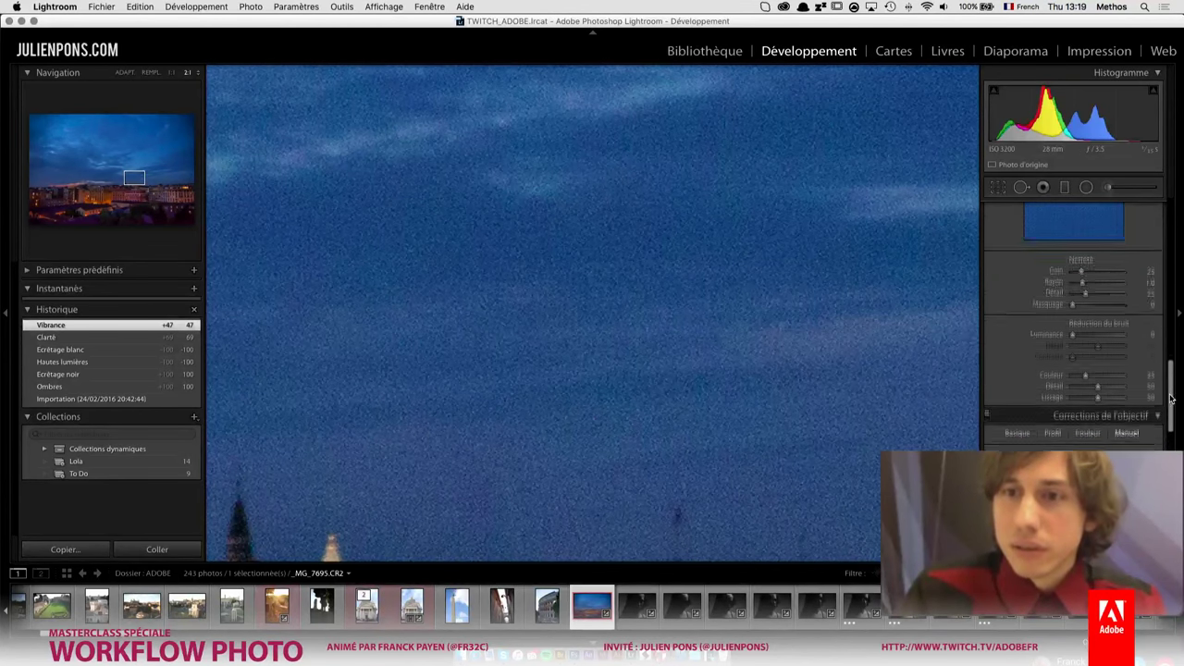
scroll(1098, 306, "down", 2)
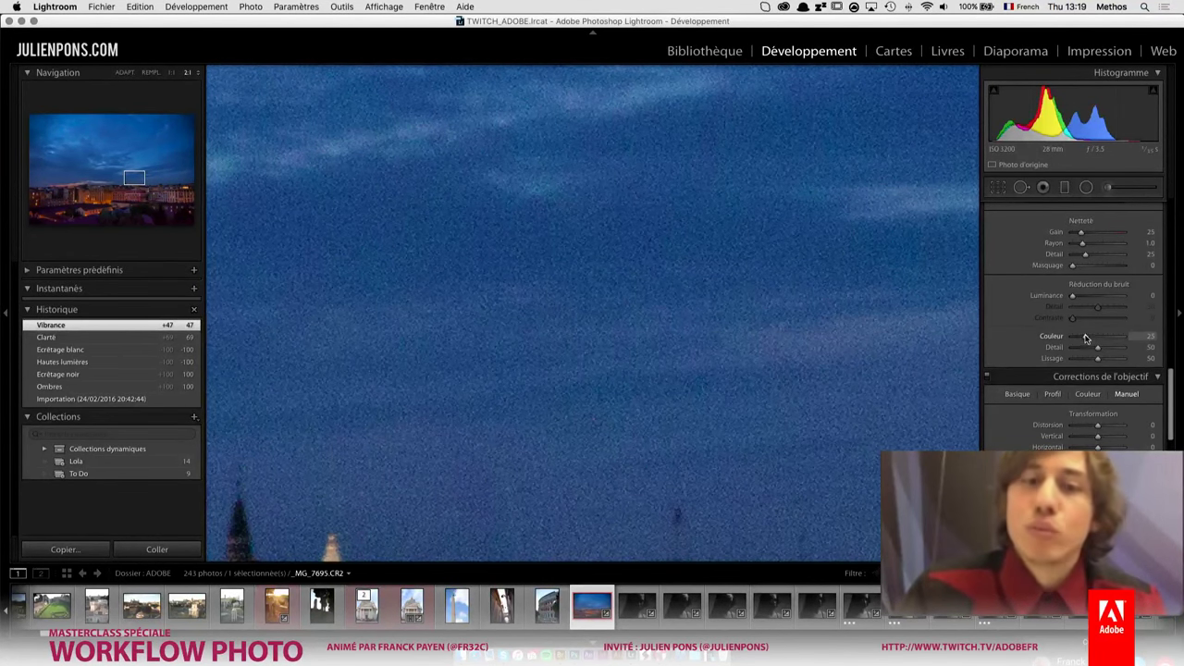
left_click_drag(1086, 338, 1066, 340)
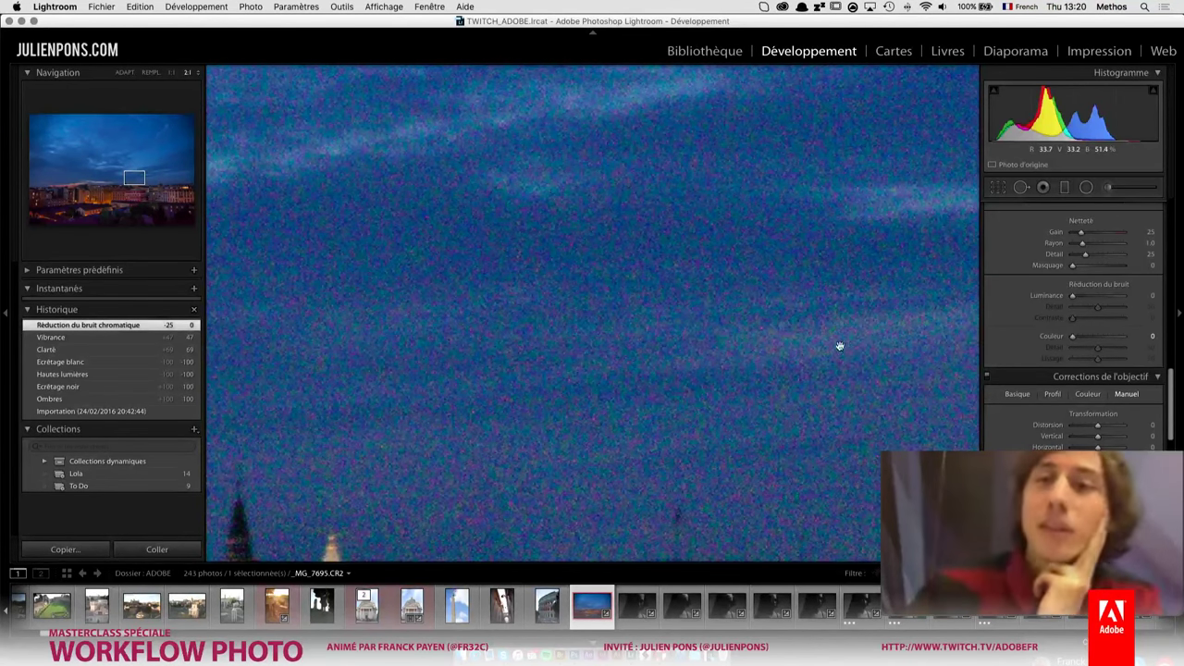
left_click(1149, 335)
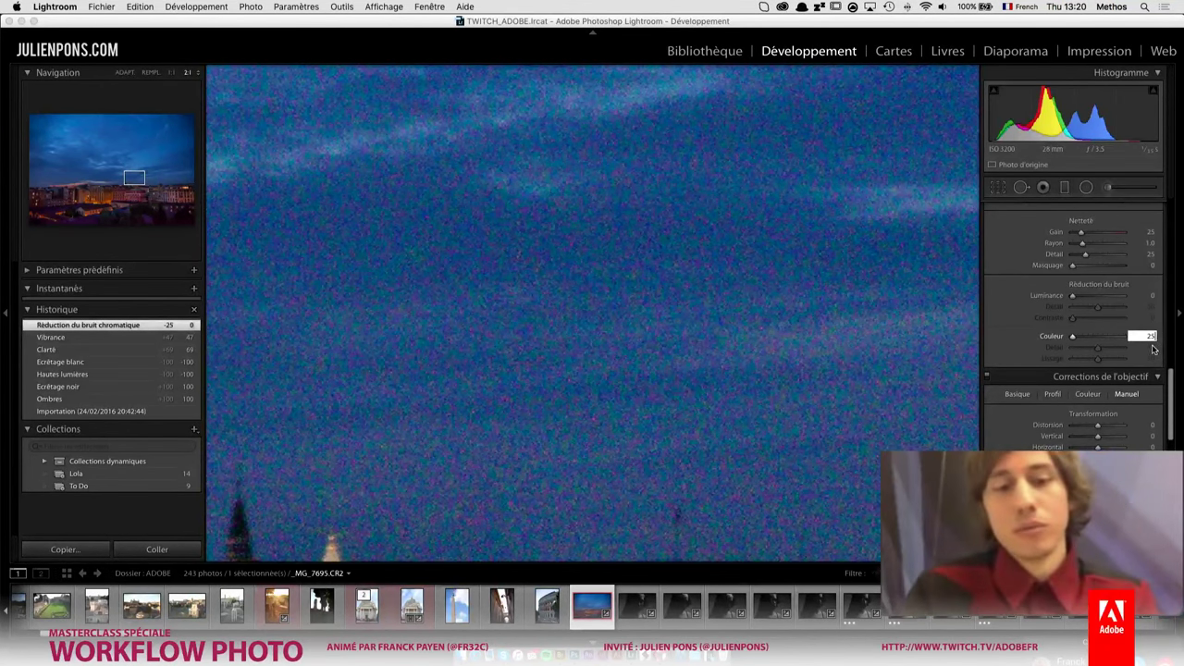
type("25")
key("Return")
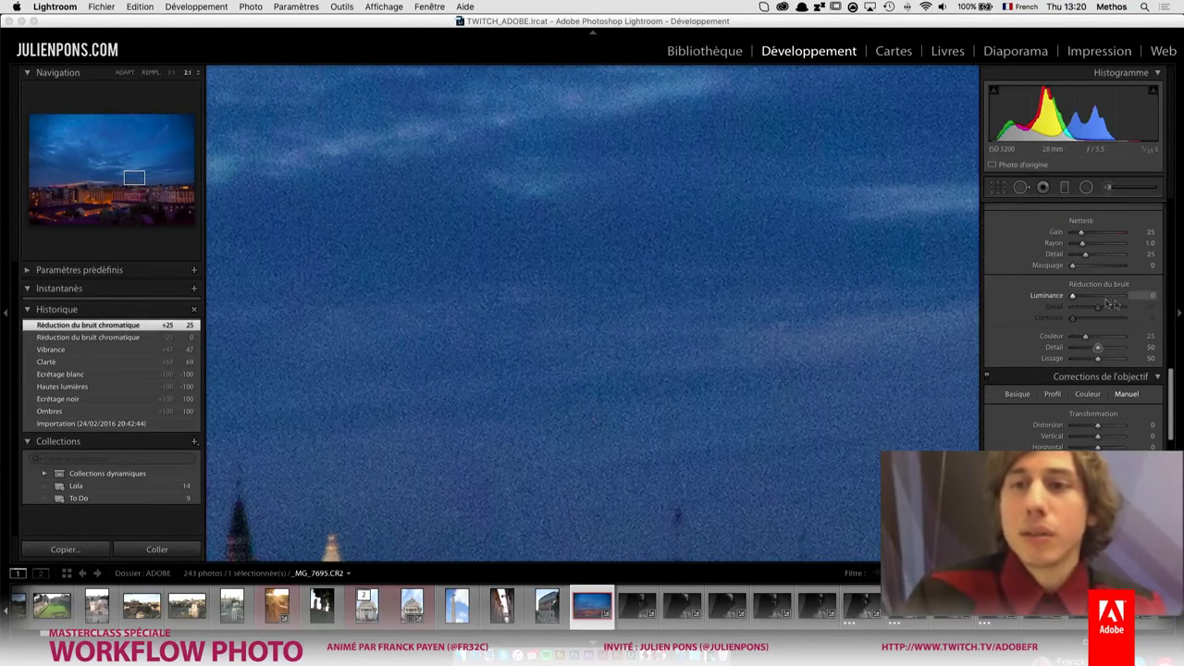
- Apply luminance noise reduction of 30 and view the whole photo
left_click(1145, 294)
type("30")
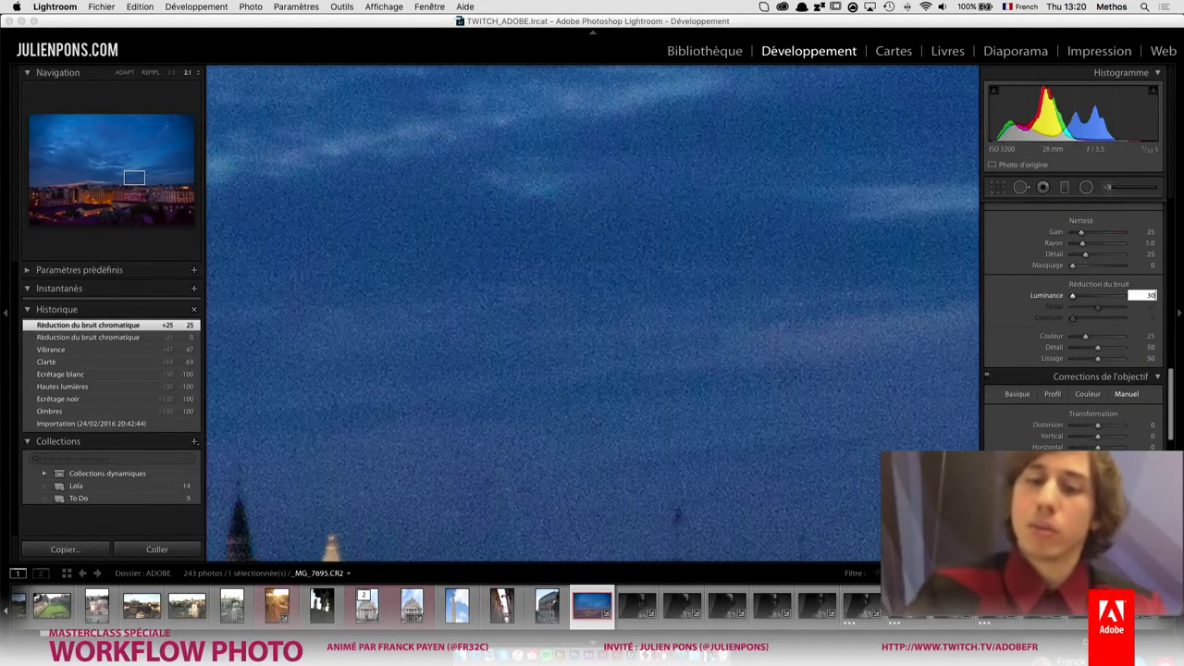
key("Return")
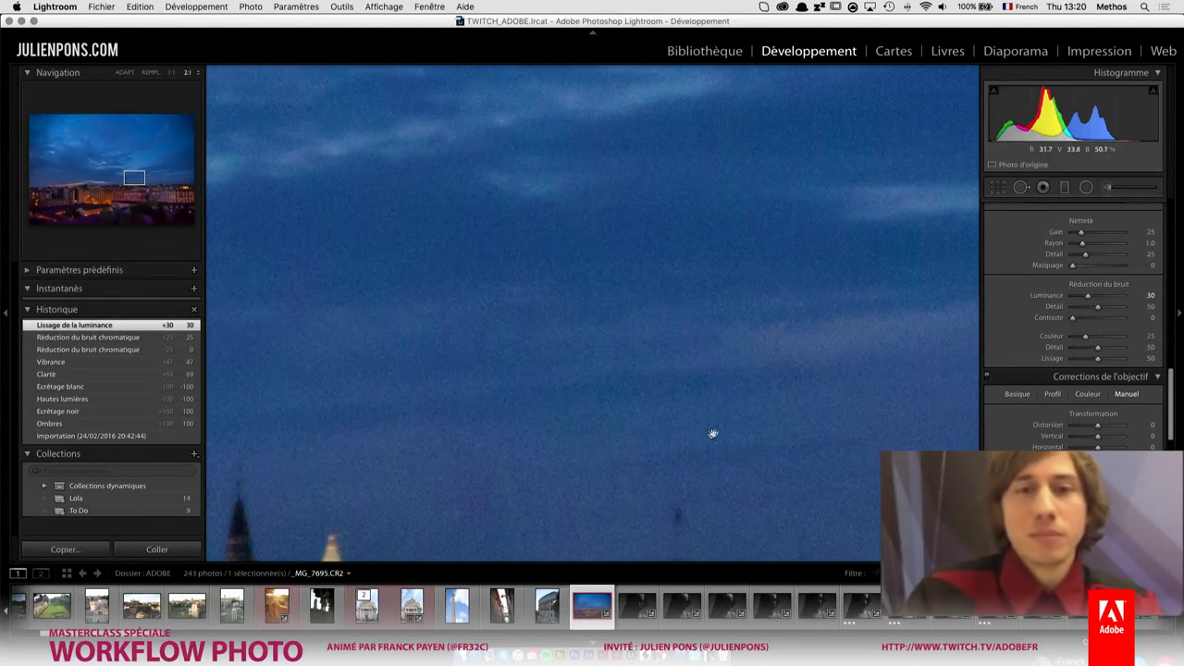
left_click(725, 395)
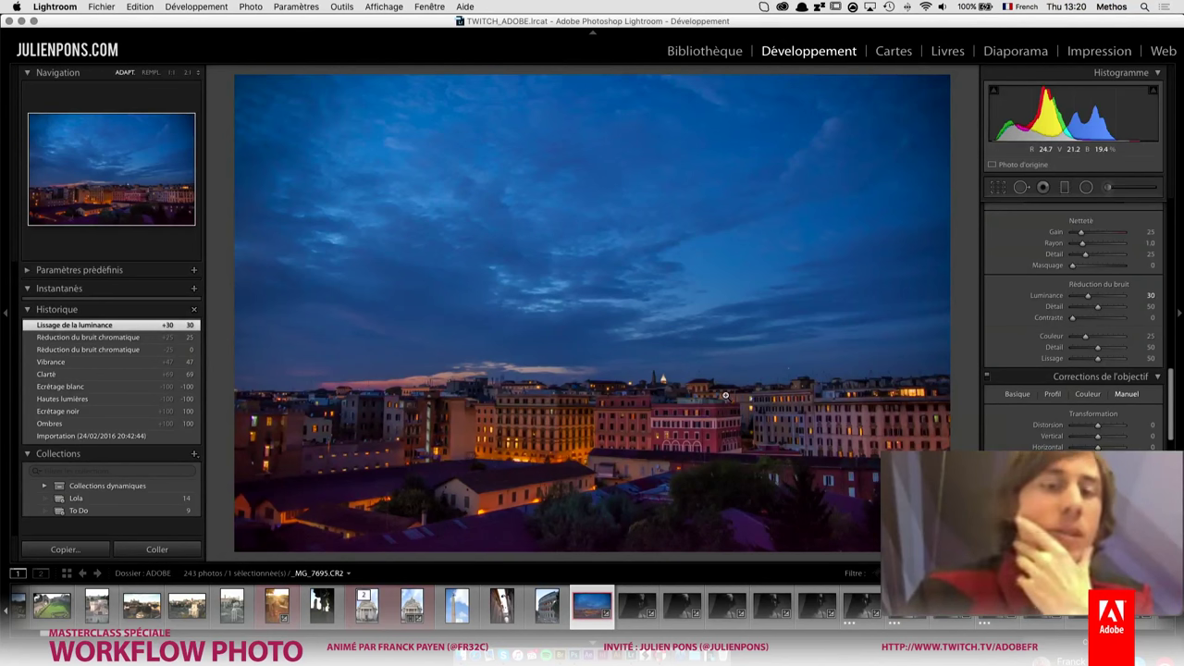
- Raise luminance noise reduction to 50 and zoom 2:1 on the lit rooftops
left_click(1149, 295)
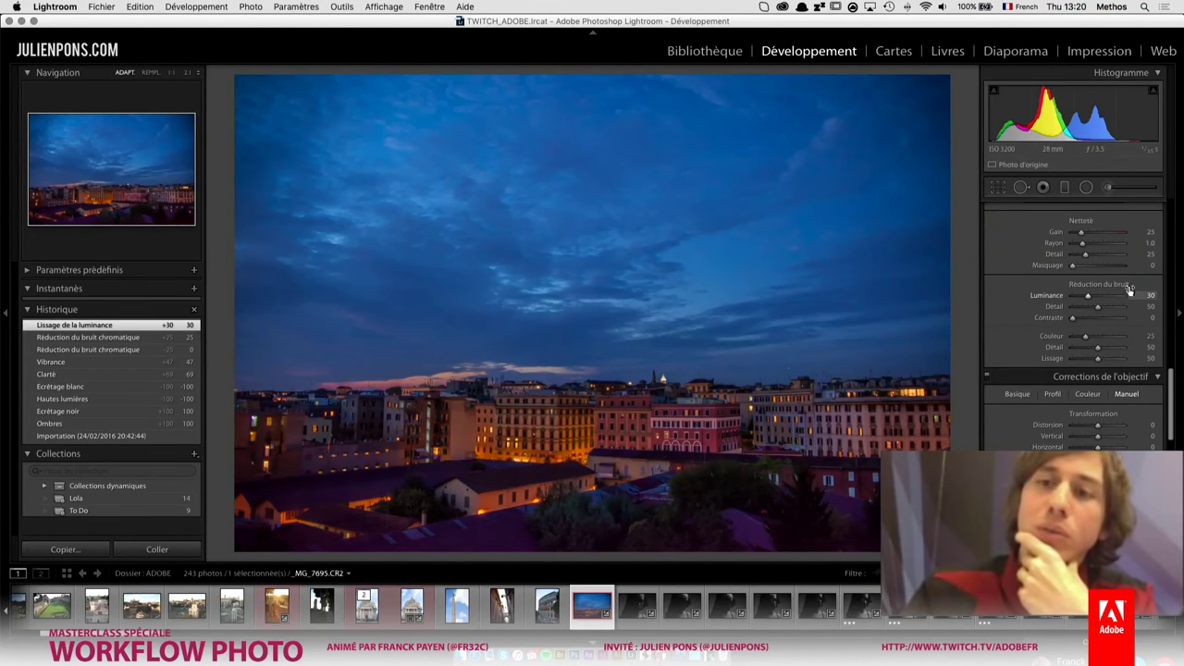
type("5")
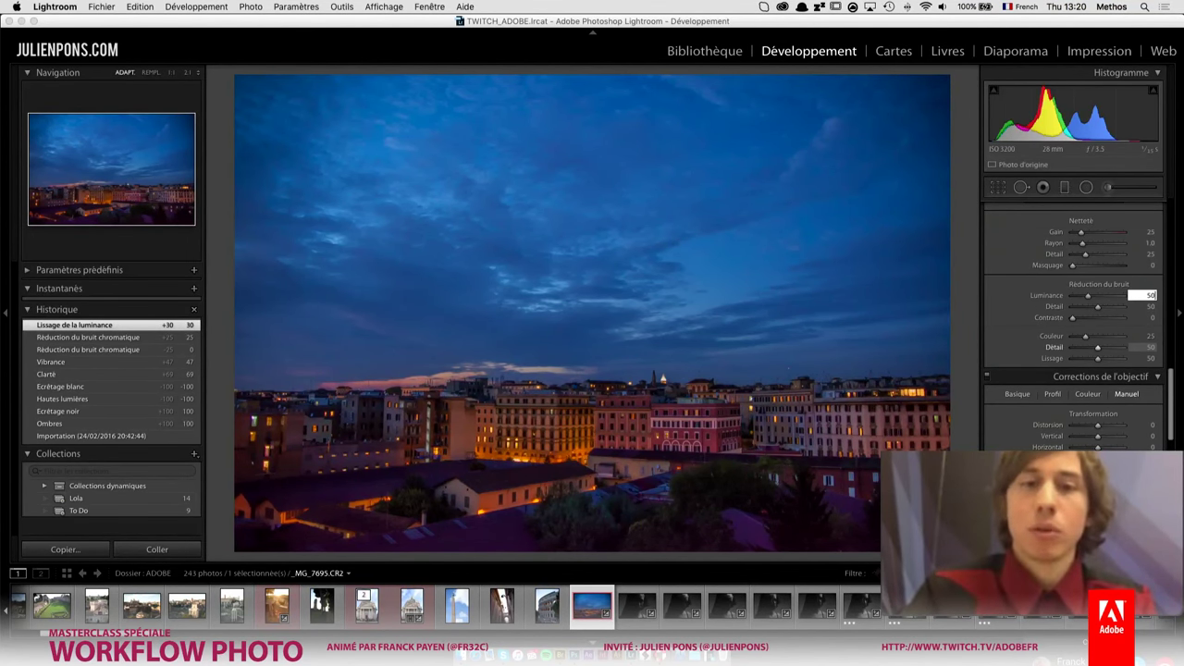
key("Return")
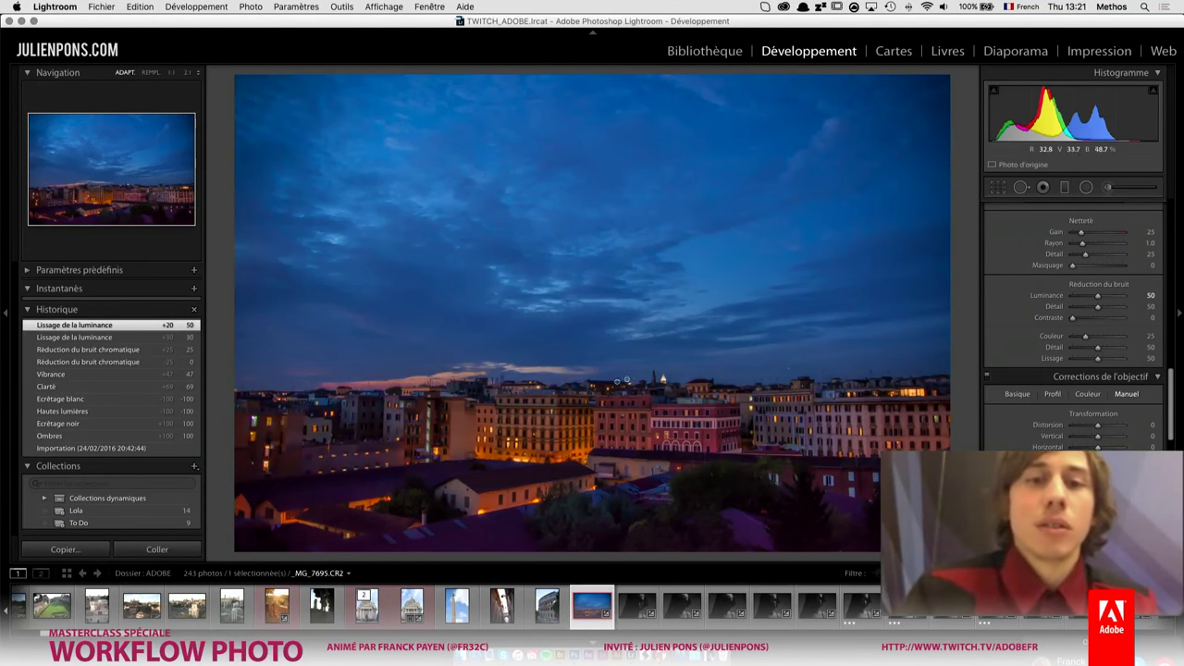
left_click(589, 393)
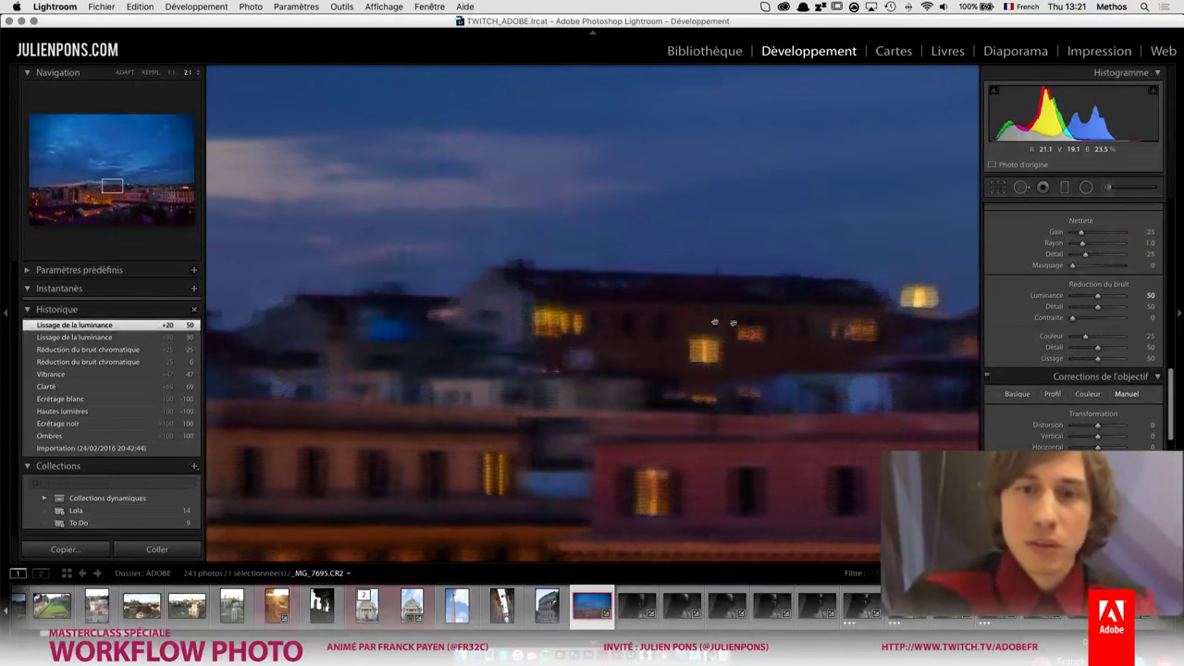
- Test luminance noise reduction at 100 across the 2:1 view, then ease it back to 40
scroll(703, 338, "right", 5)
double_click(1094, 296)
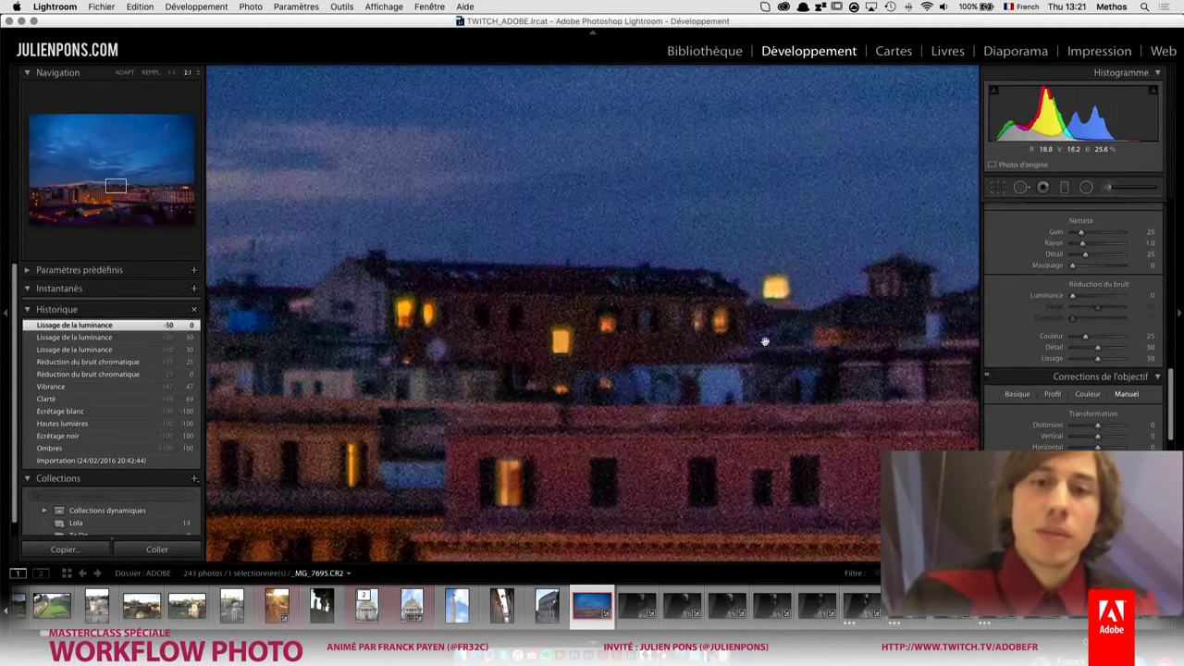
left_click(1098, 297)
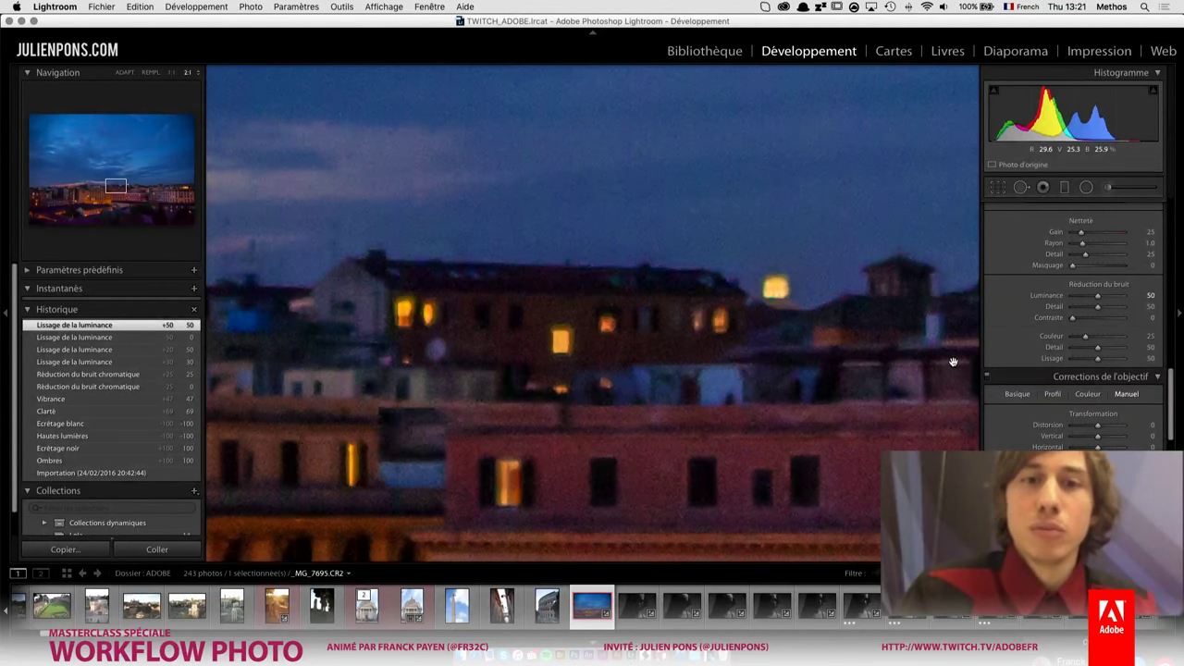
left_click(1125, 297)
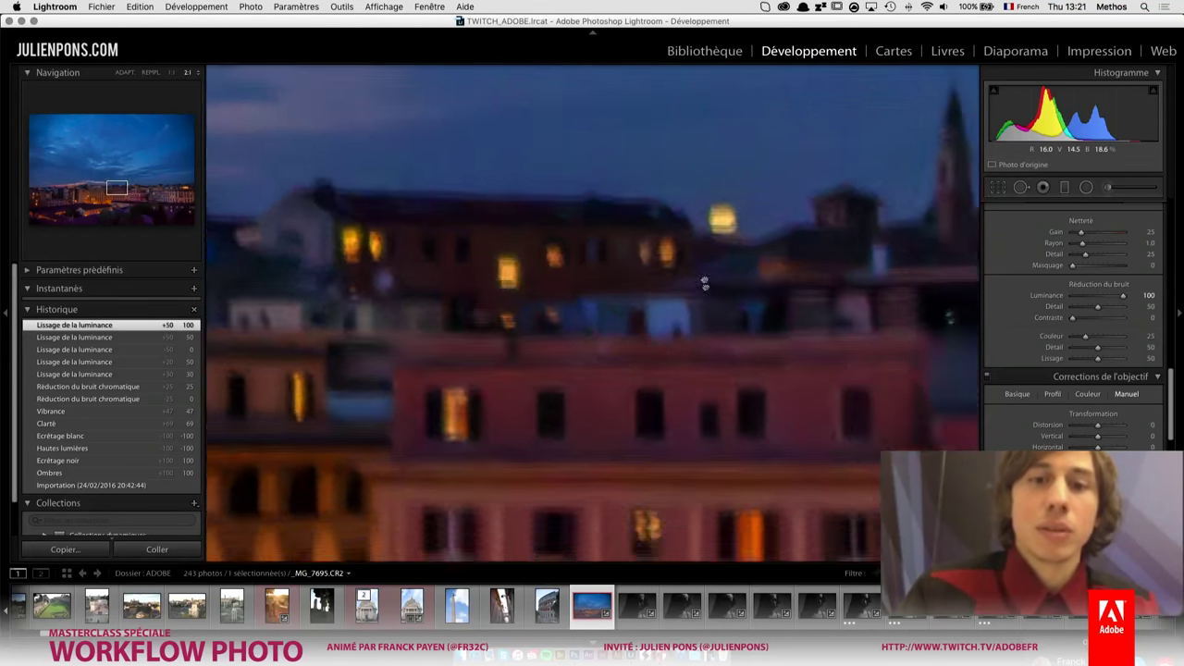
mouse_move(885, 430)
left_mouse_down()
mouse_move(702, 237)
mouse_move(728, 330)
left_mouse_up()
left_click_drag(795, 303, 737, 185)
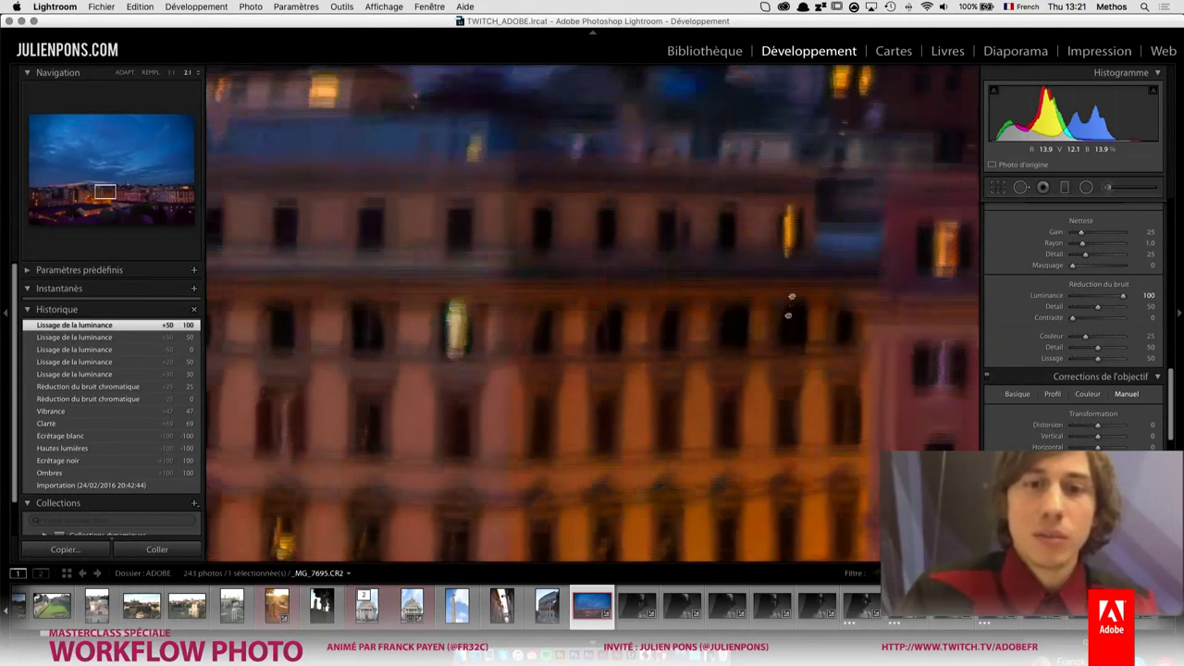
mouse_move(790, 305)
left_mouse_down()
mouse_move(721, 299)
mouse_move(885, 299)
mouse_move(815, 321)
left_mouse_up()
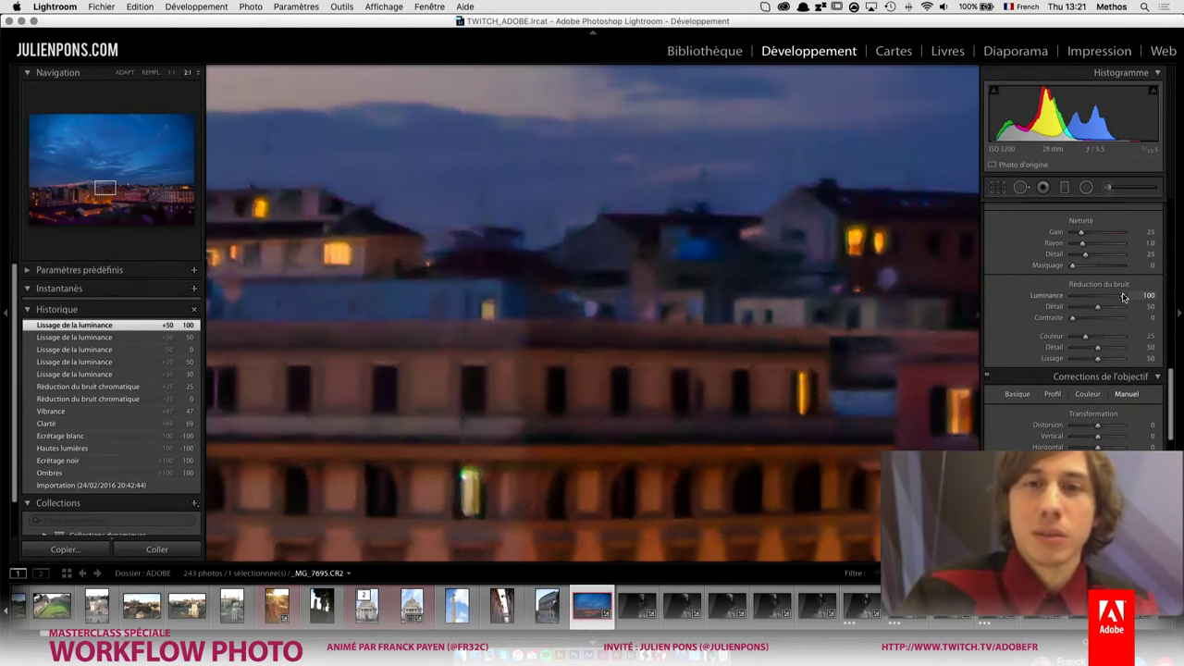
left_click_drag(1122, 295, 1093, 298)
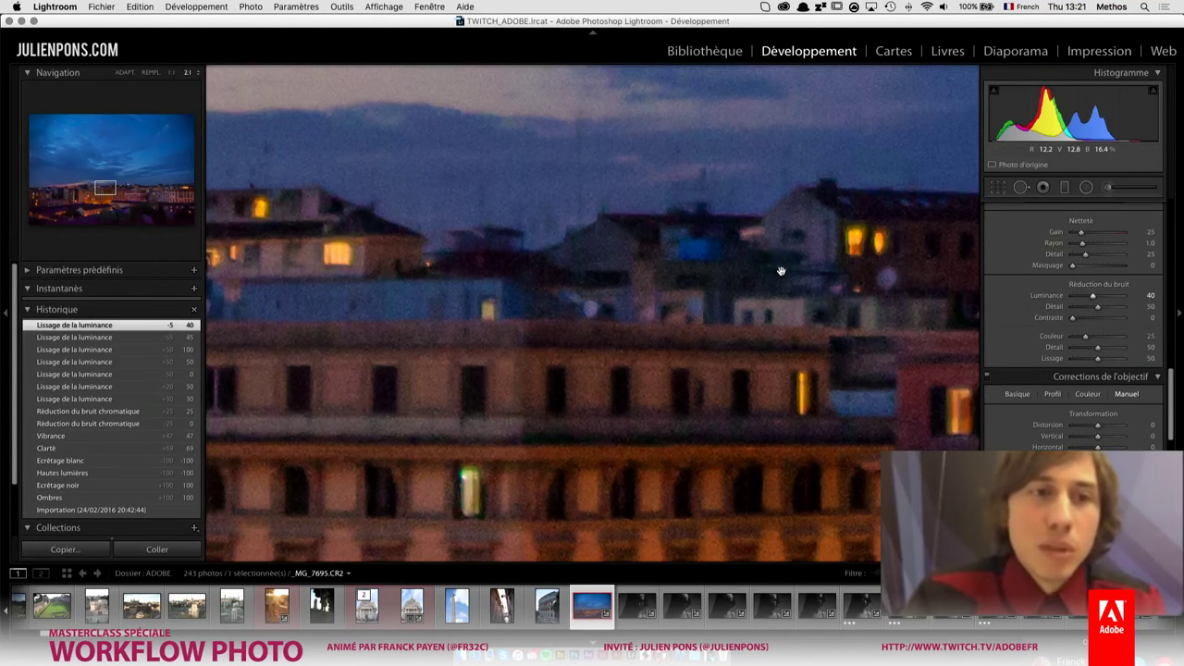
left_click(669, 261)
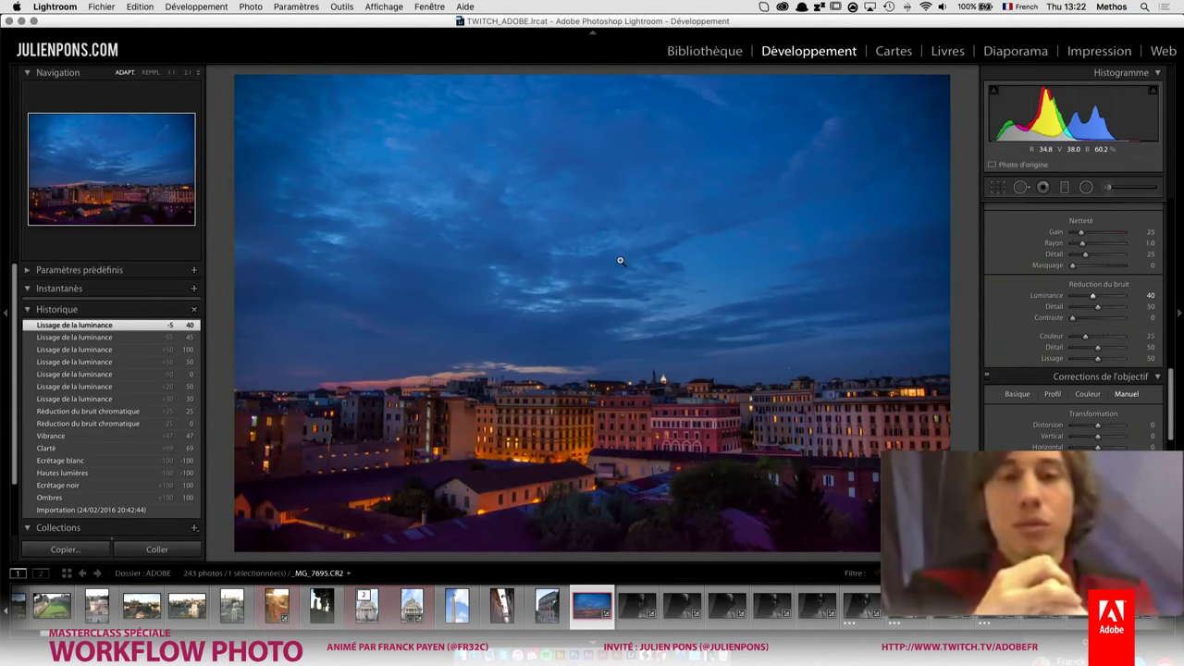
- Zoom 2:1 on the night sky, pan toward the rooftops, and bring up the Effets panel
left_click(643, 329)
left_click_drag(642, 377, 634, 235)
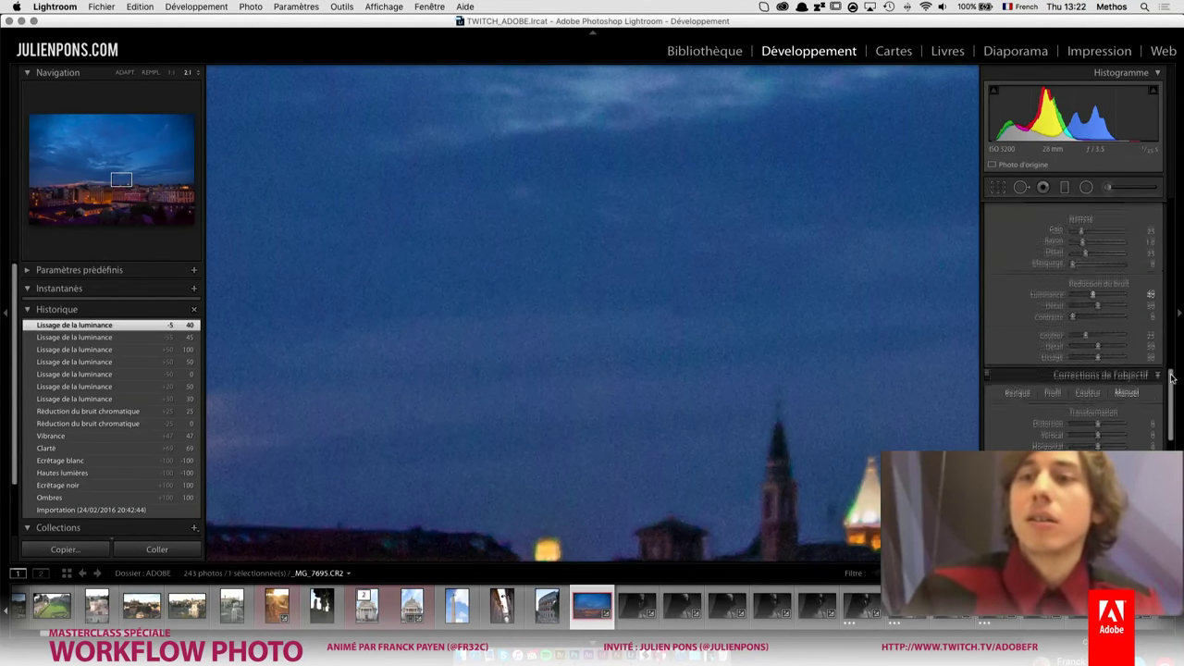
left_click_drag(1170, 379, 1168, 445)
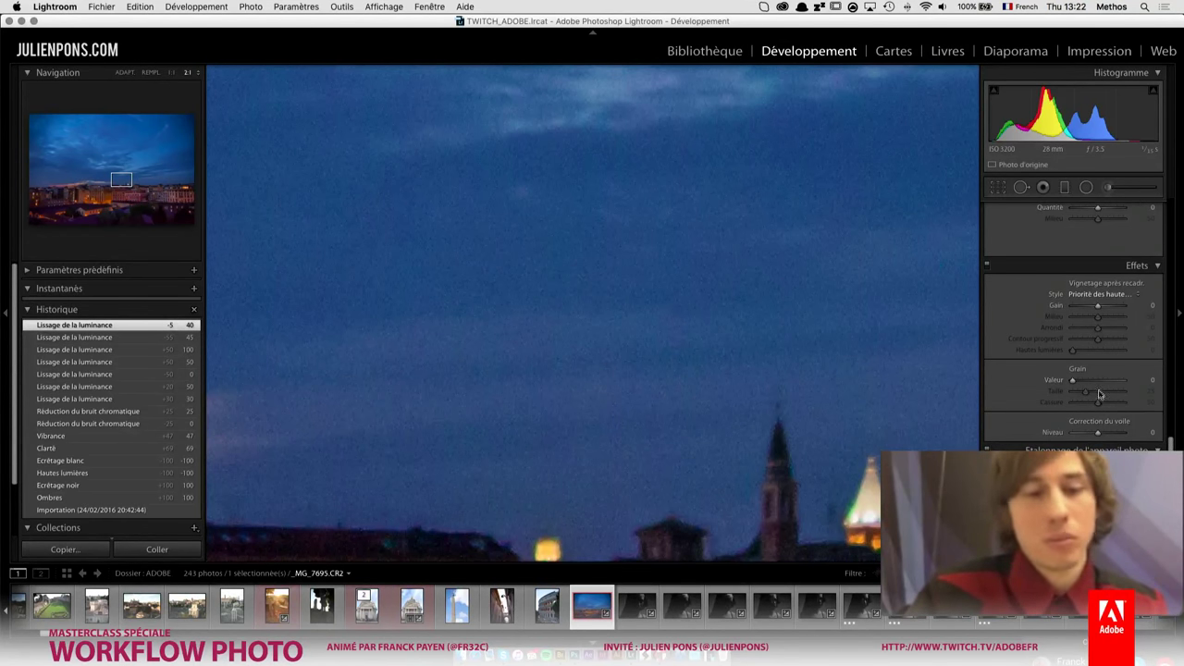
- Set the Grain amount to 18, checking the buildings and sky close up
left_click_drag(1100, 384, 1083, 381)
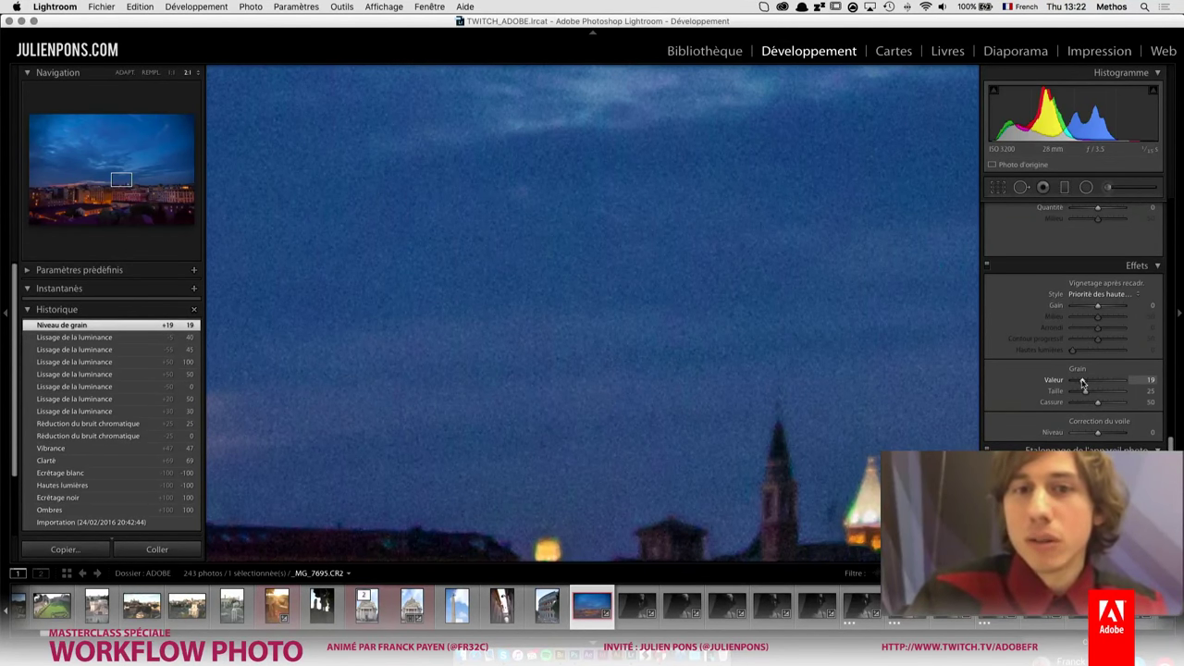
double_click(1080, 381)
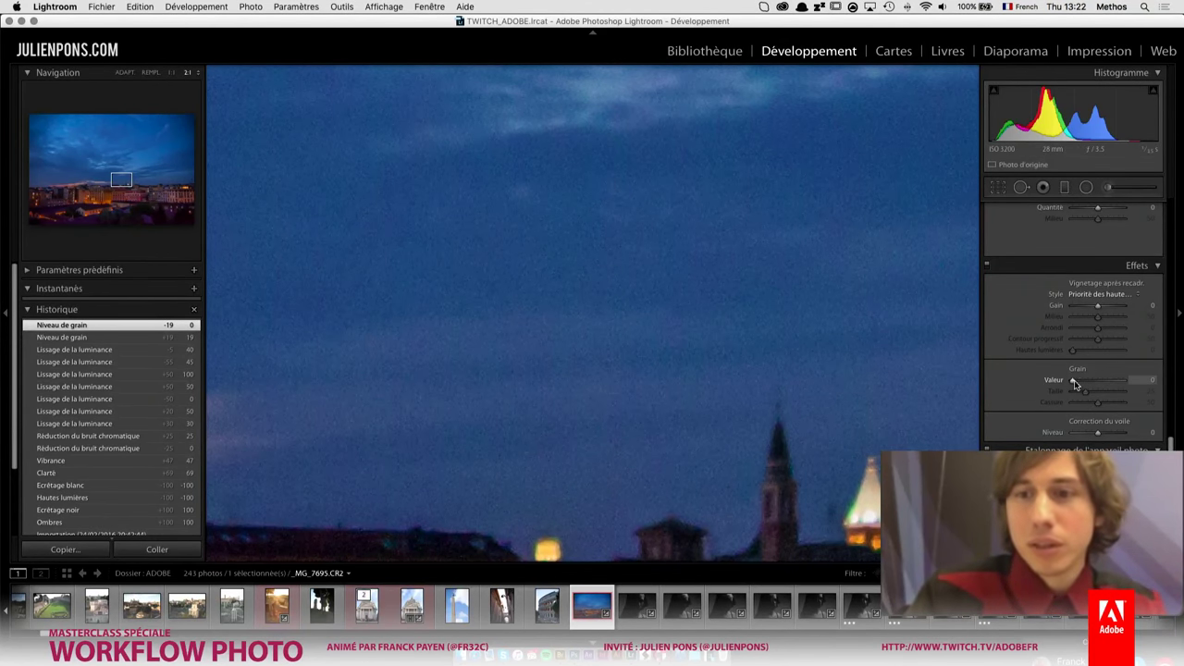
left_click_drag(1073, 380, 1080, 387)
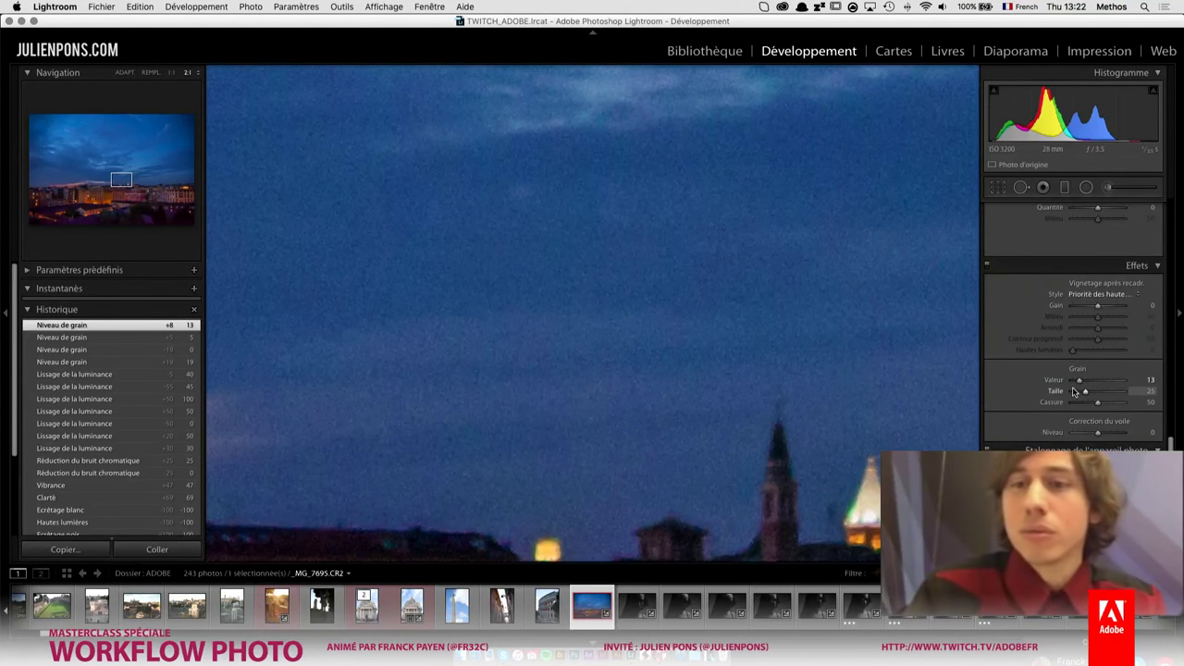
left_click_drag(1078, 381, 1081, 381)
left_click_drag(860, 536, 756, 323)
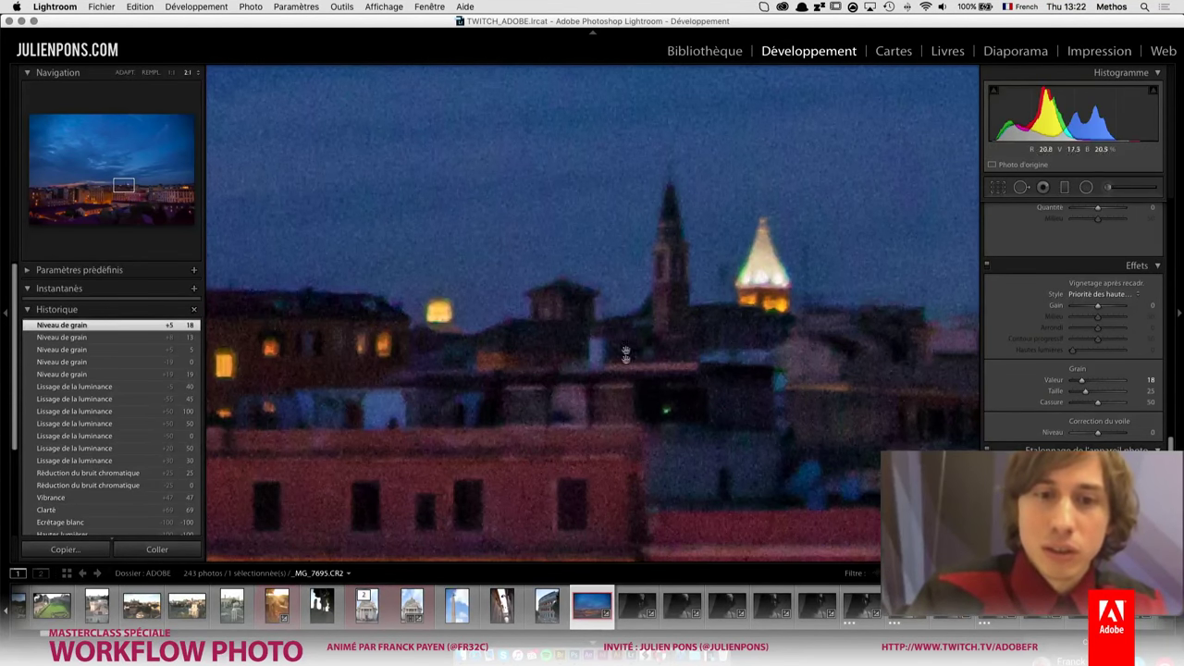
left_click_drag(552, 460, 541, 370)
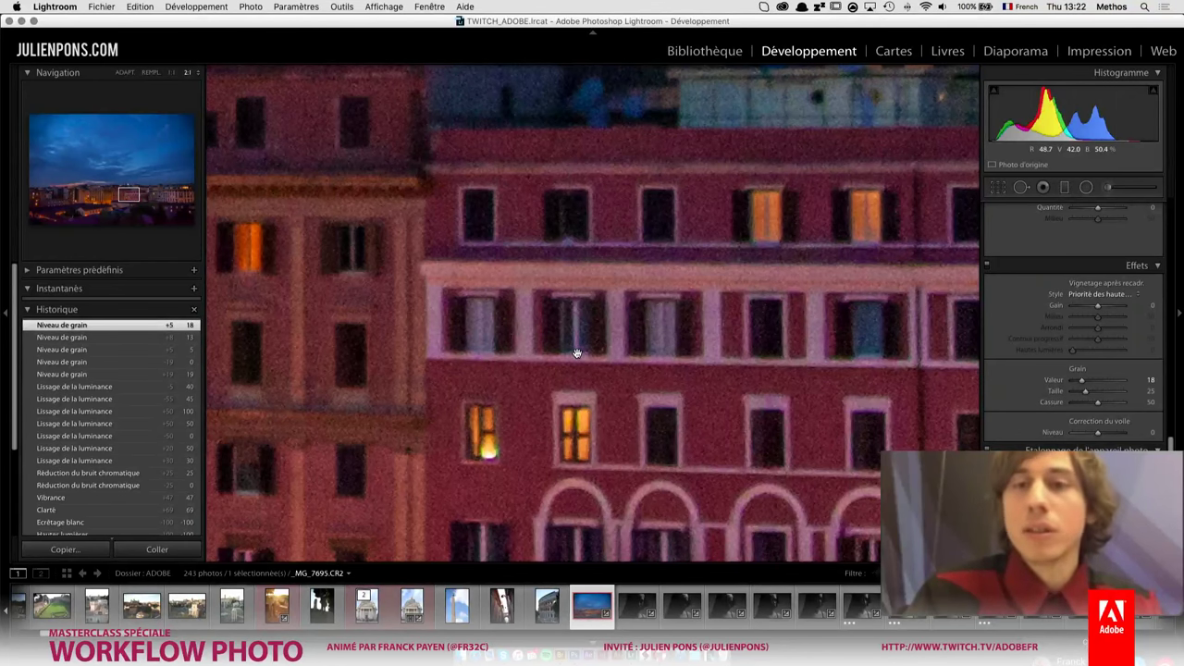
left_click_drag(668, 275, 732, 392)
left_click_drag(700, 250, 665, 444)
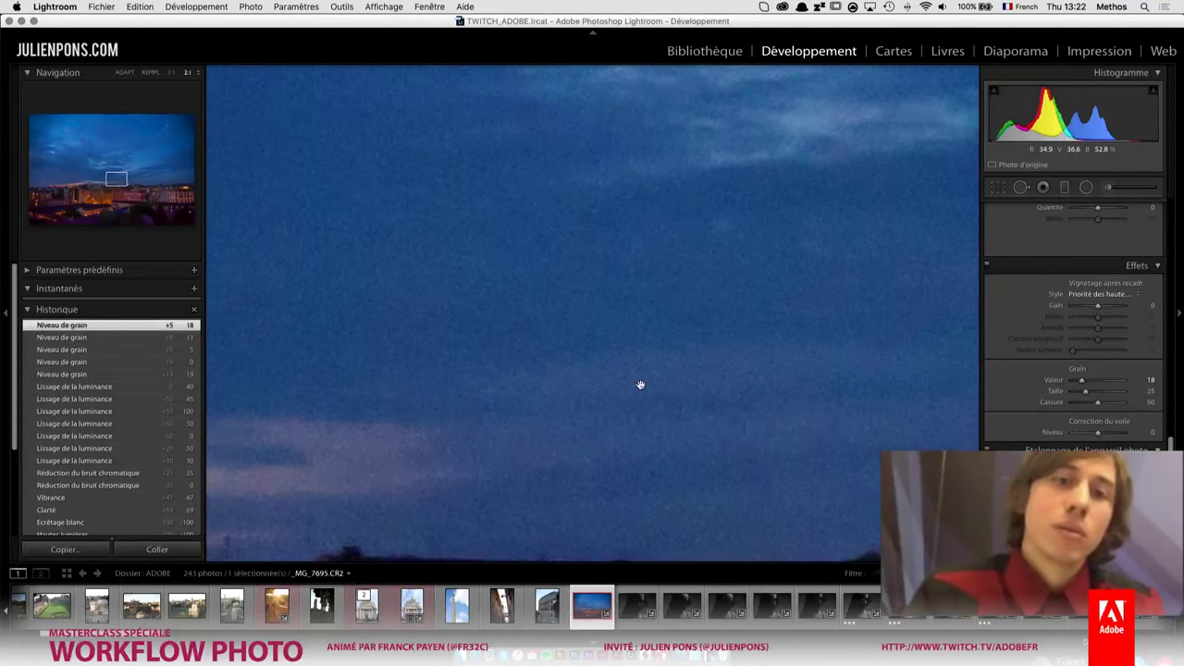
left_click(627, 377)
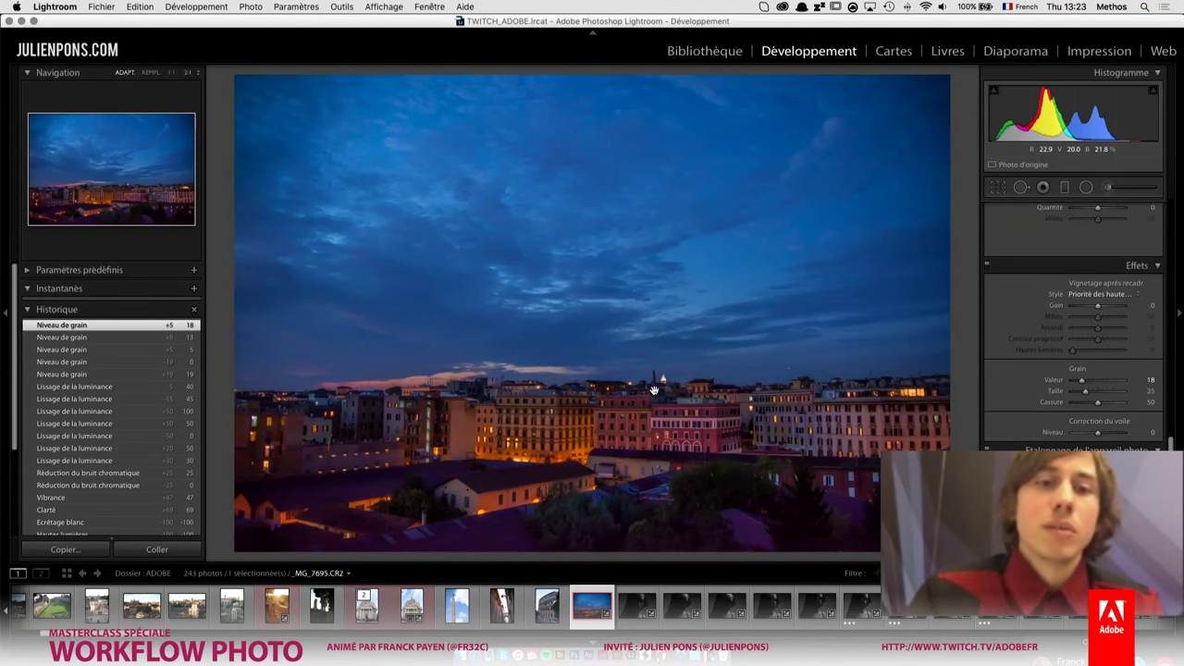
left_click(656, 391)
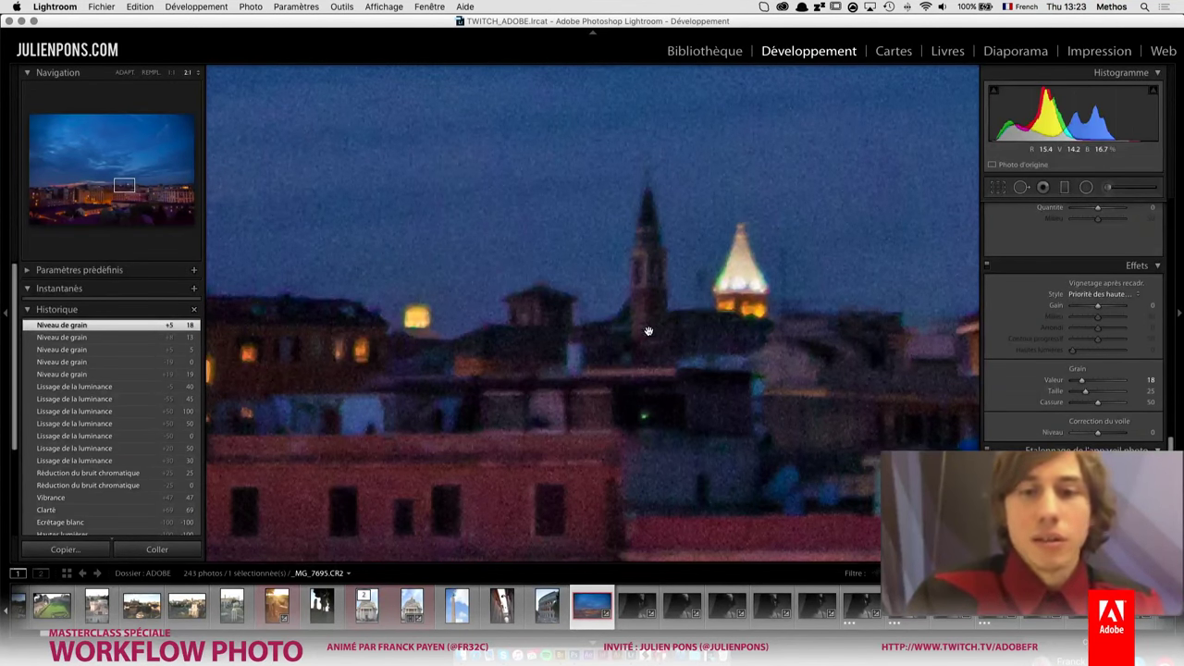
left_click(172, 73)
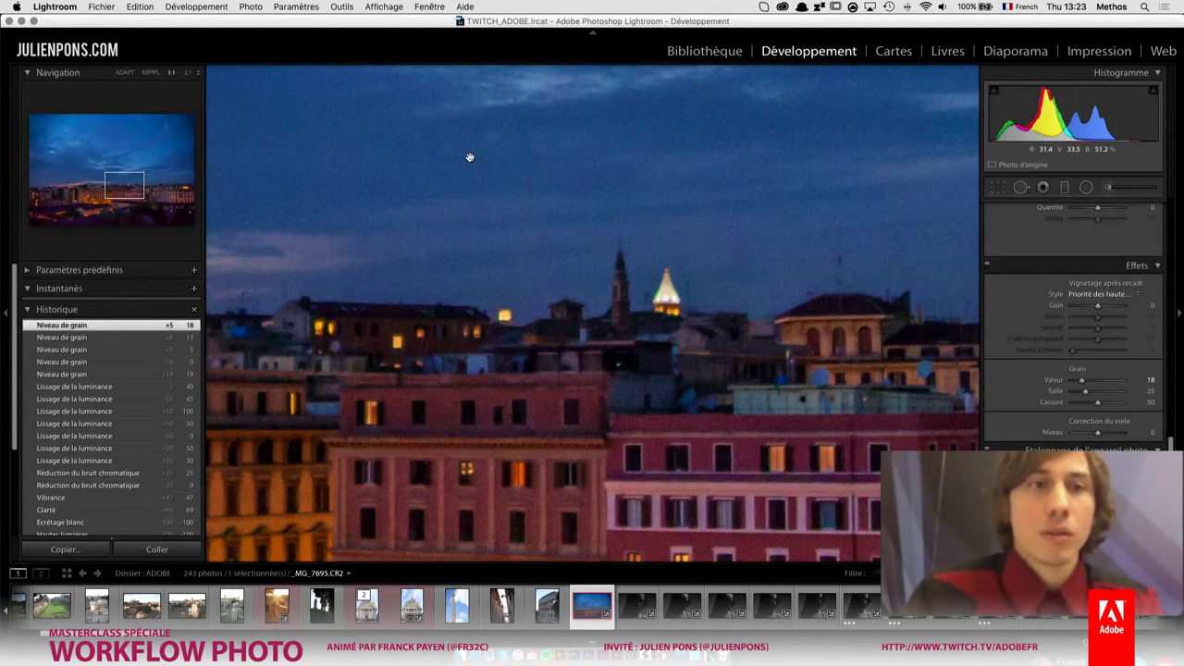
left_click(188, 74)
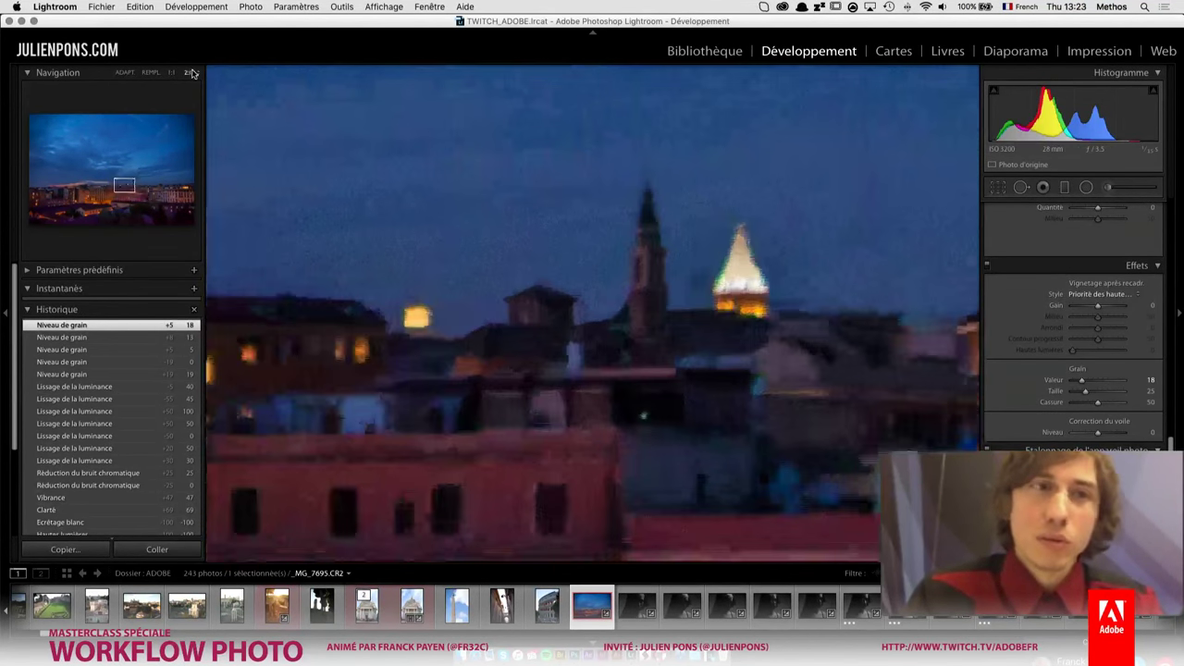
left_click(172, 73)
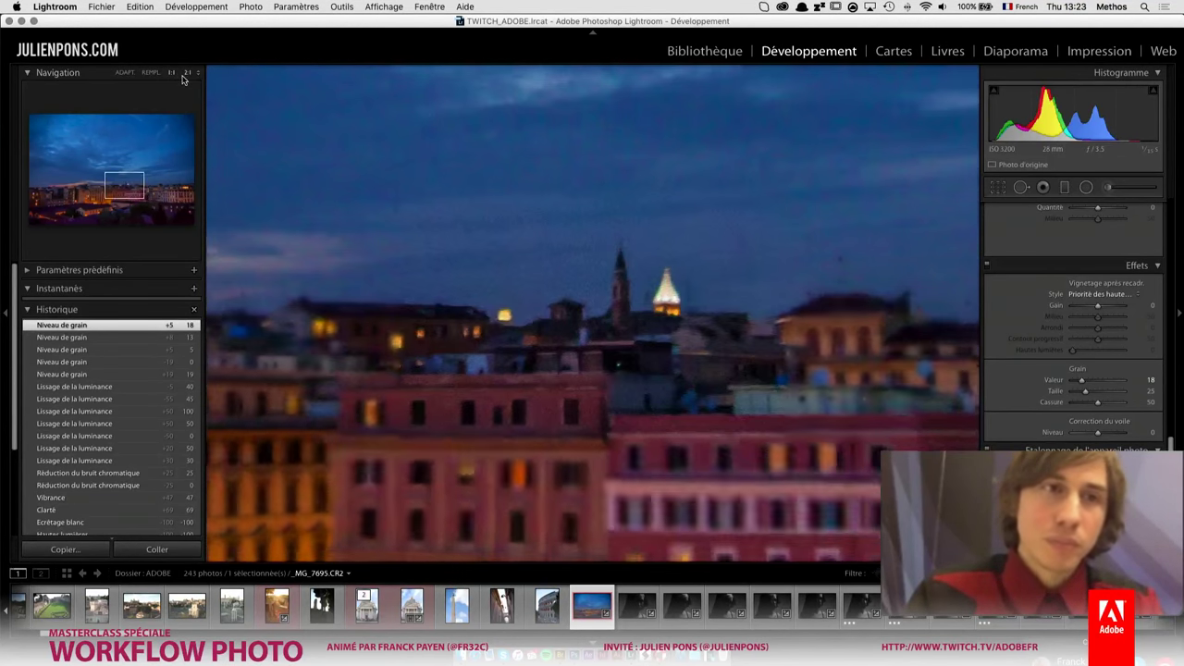
left_click(125, 73)
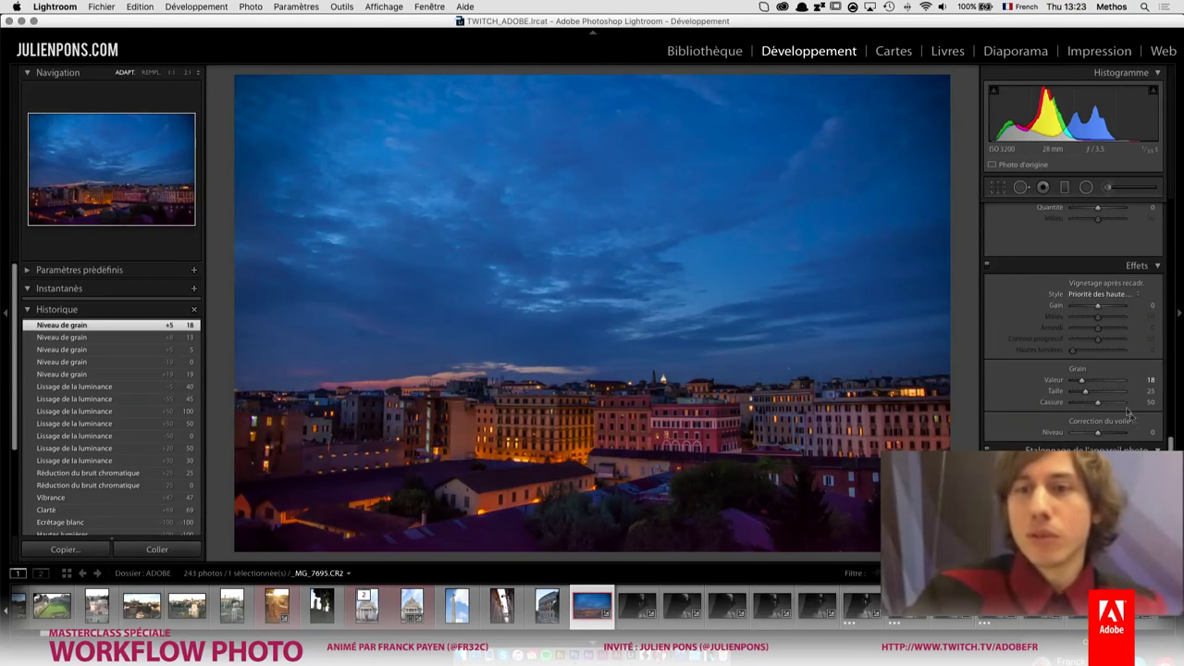
- Try a grain amount of 100 at 1:1, then lower it to 23
left_click_drag(1115, 388, 1165, 388)
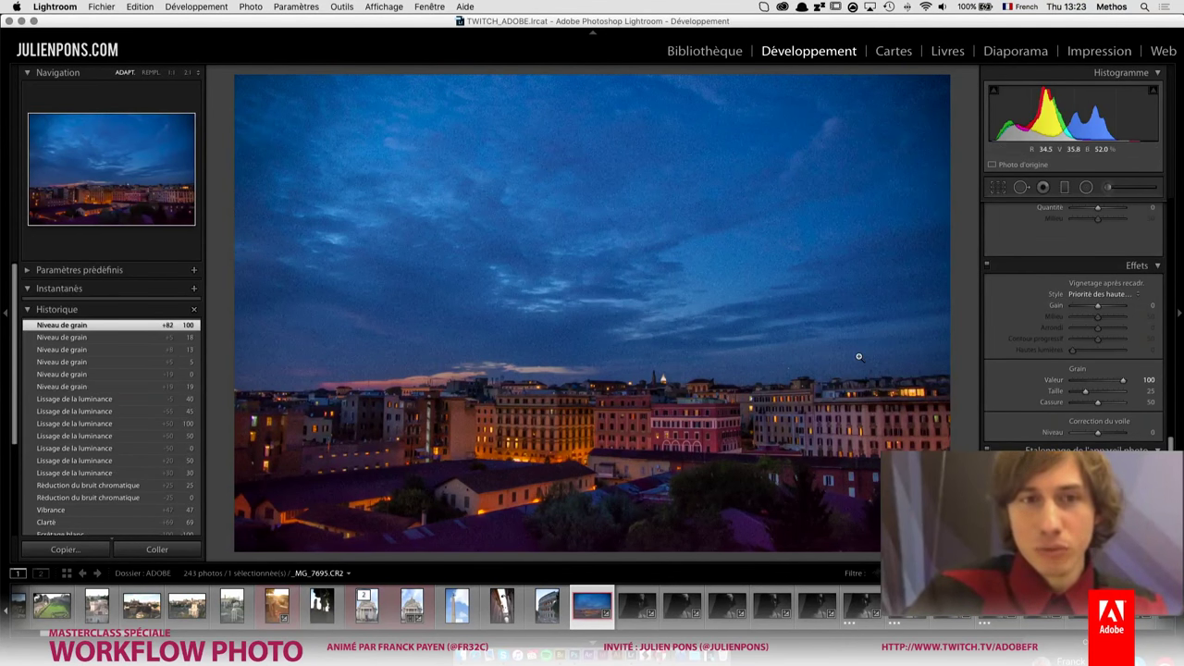
left_click_drag(1119, 381, 1116, 381)
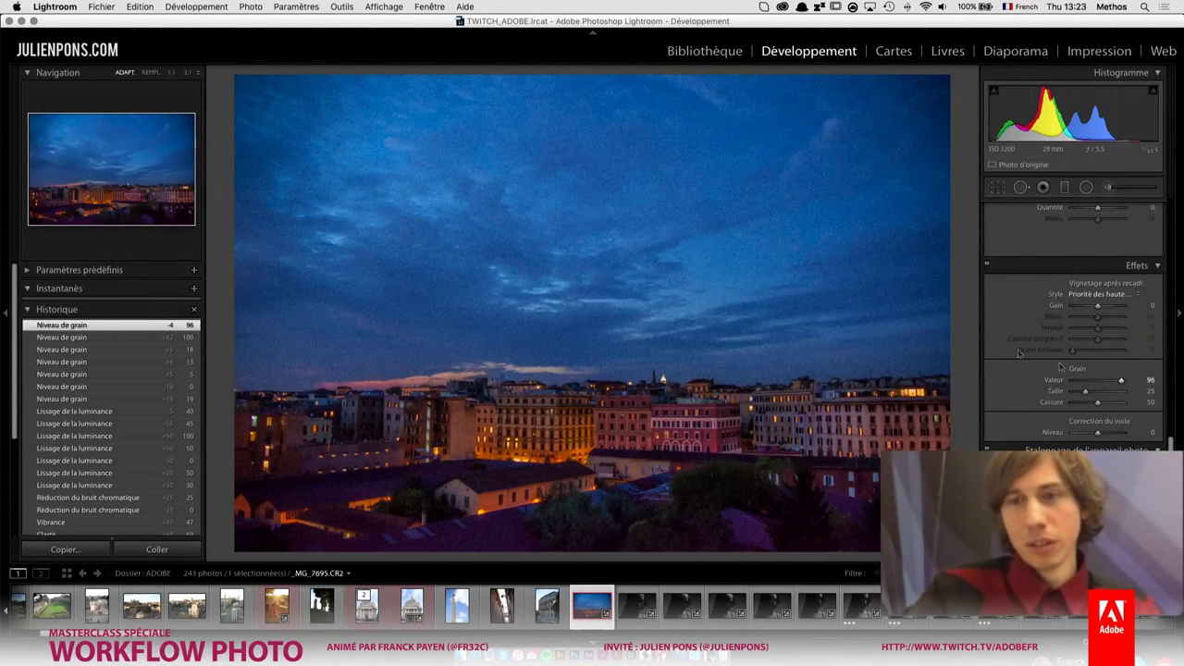
left_click(564, 267)
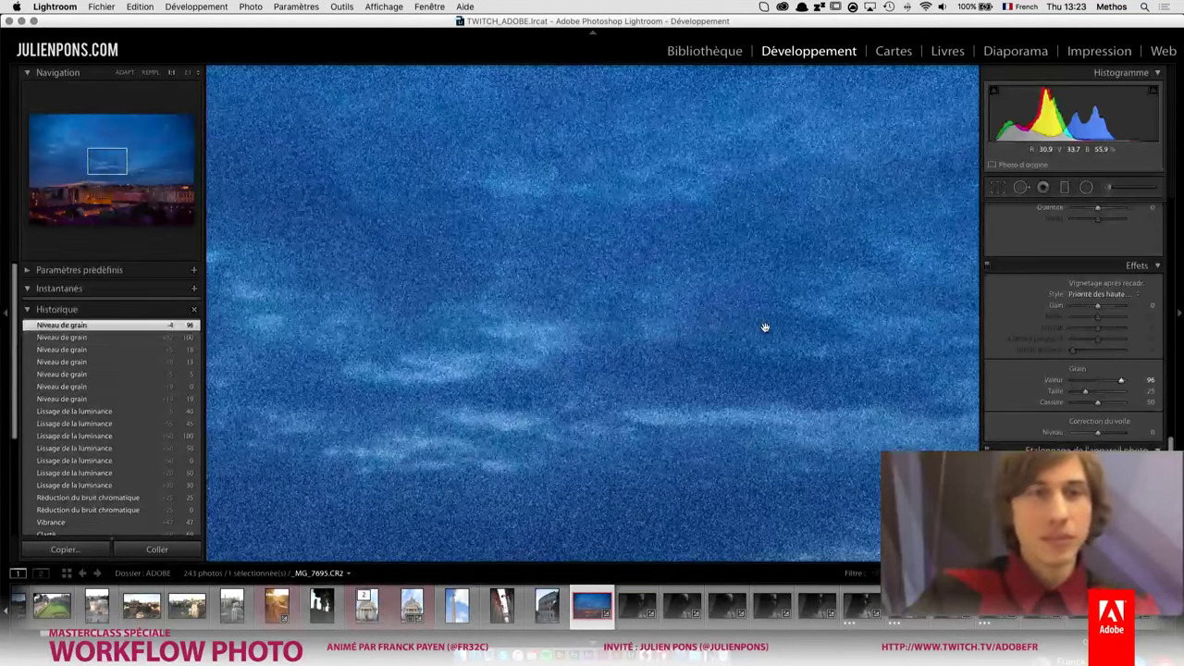
left_click(114, 184)
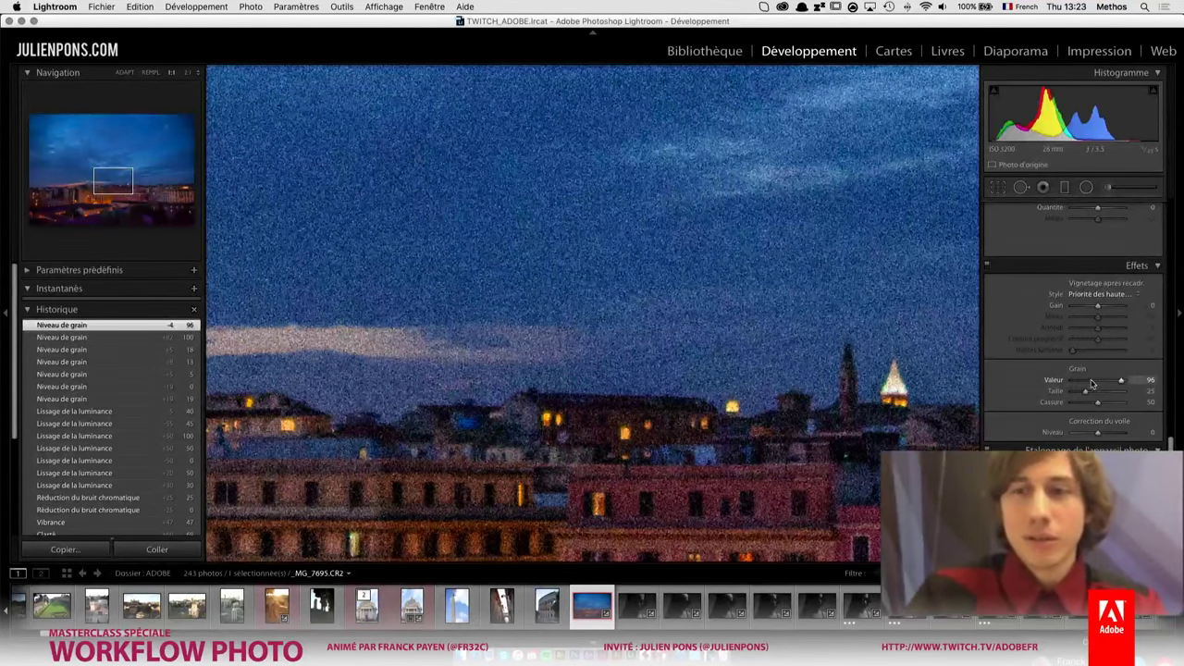
left_click_drag(1085, 385, 1084, 382)
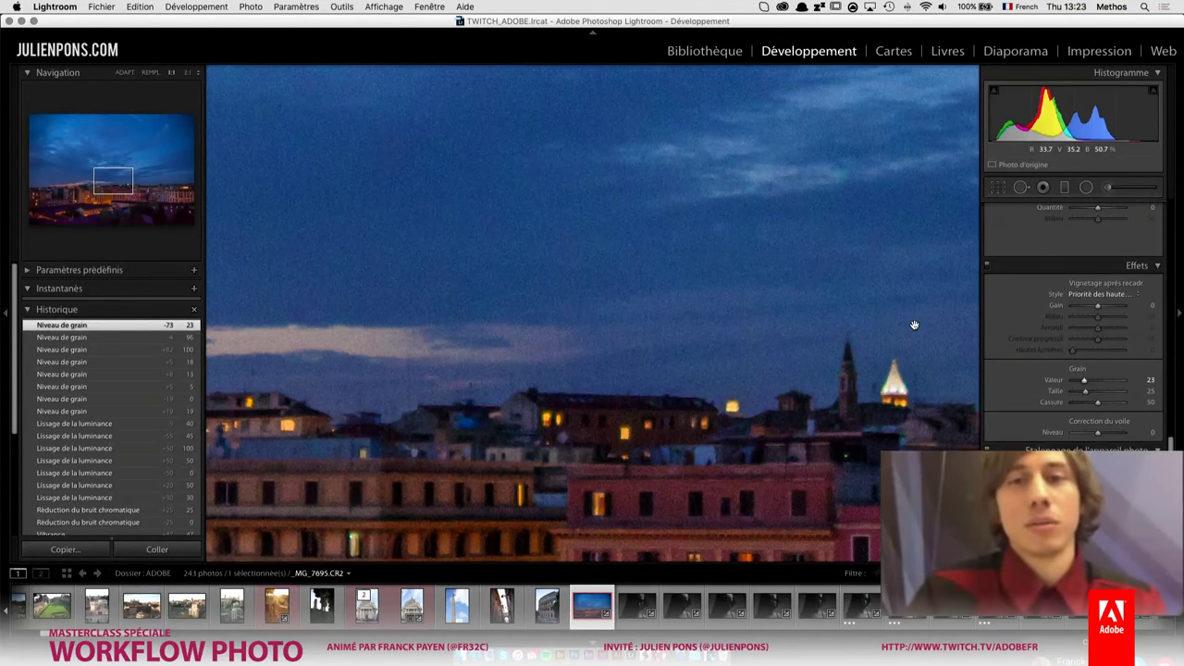
left_click(575, 283)
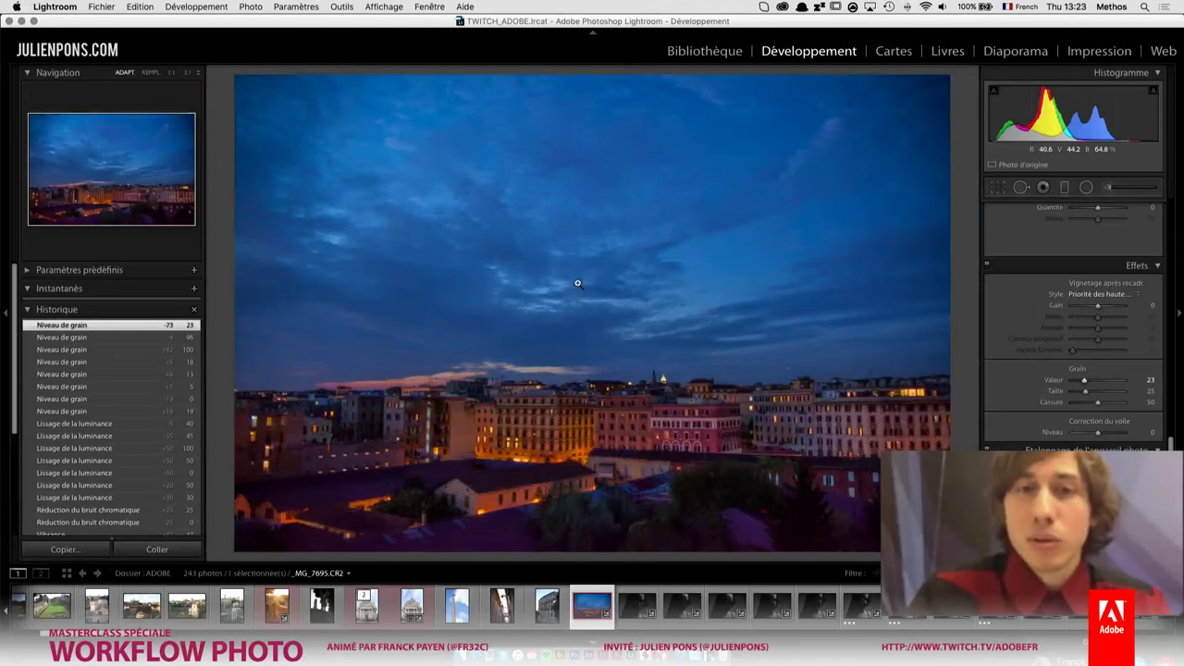
- Inspect the sky and skyline at 1:1, view before/after, then return to the Library grid
left_click(625, 289)
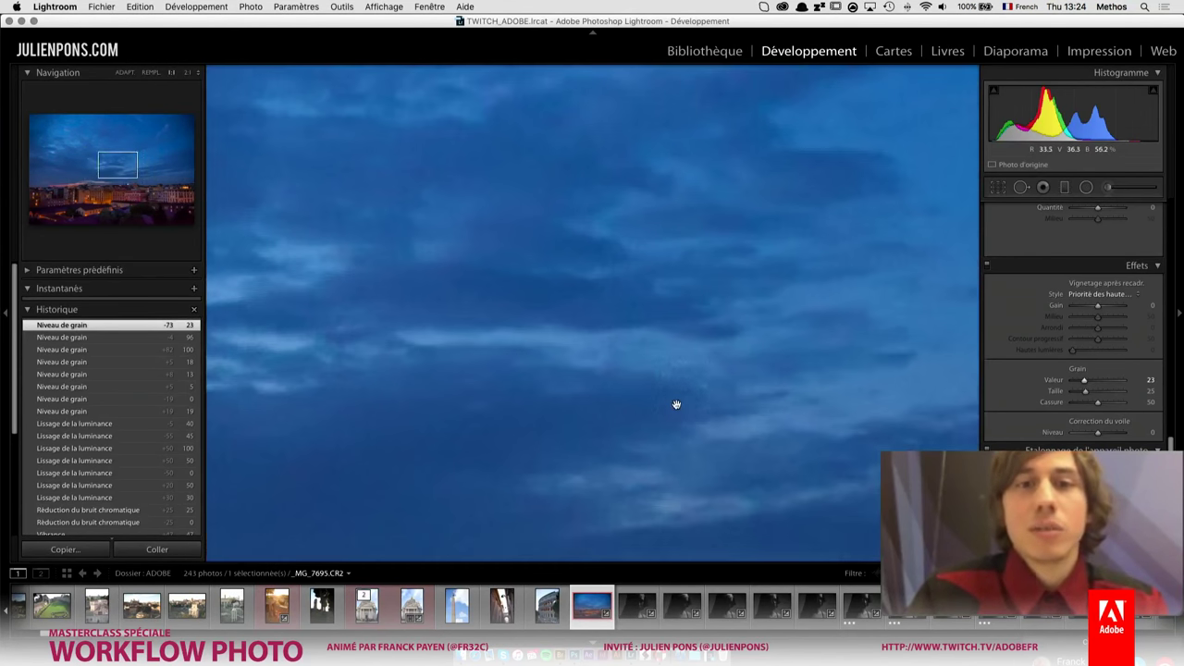
left_click(662, 363)
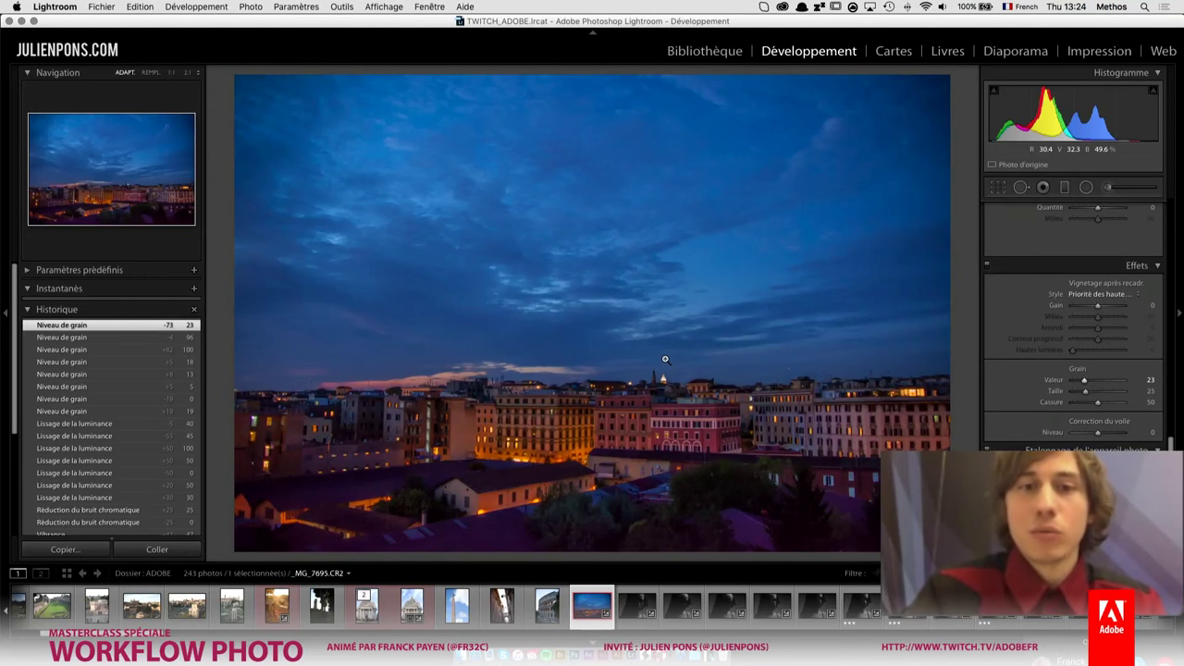
left_click(664, 359)
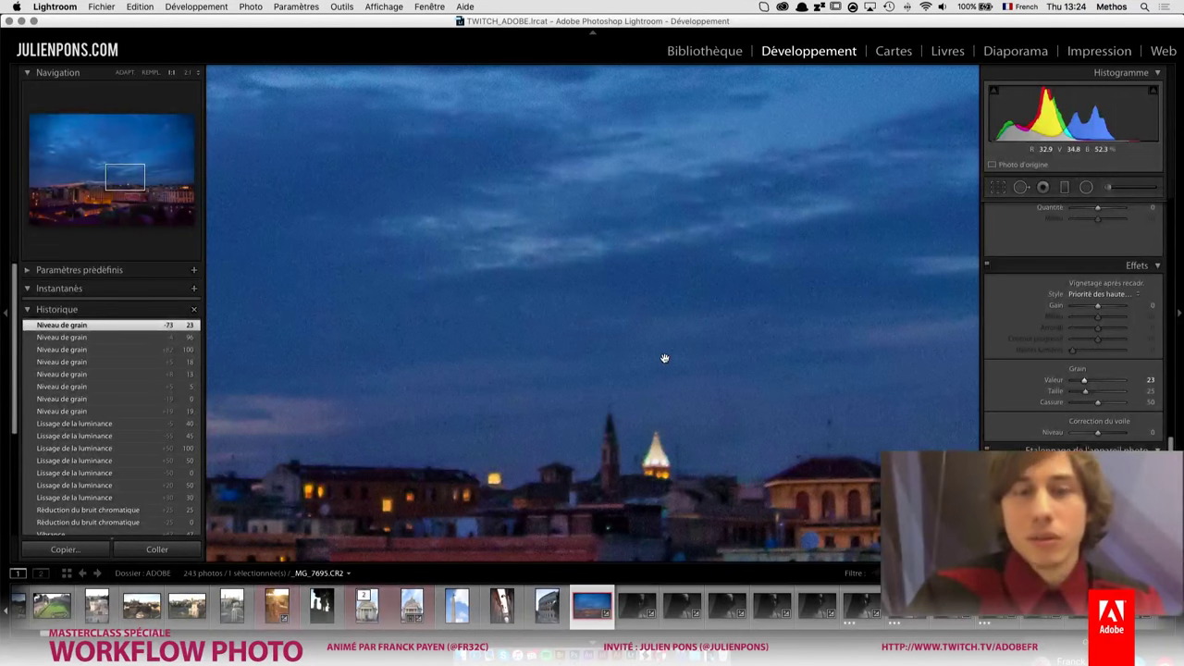
left_click(529, 300)
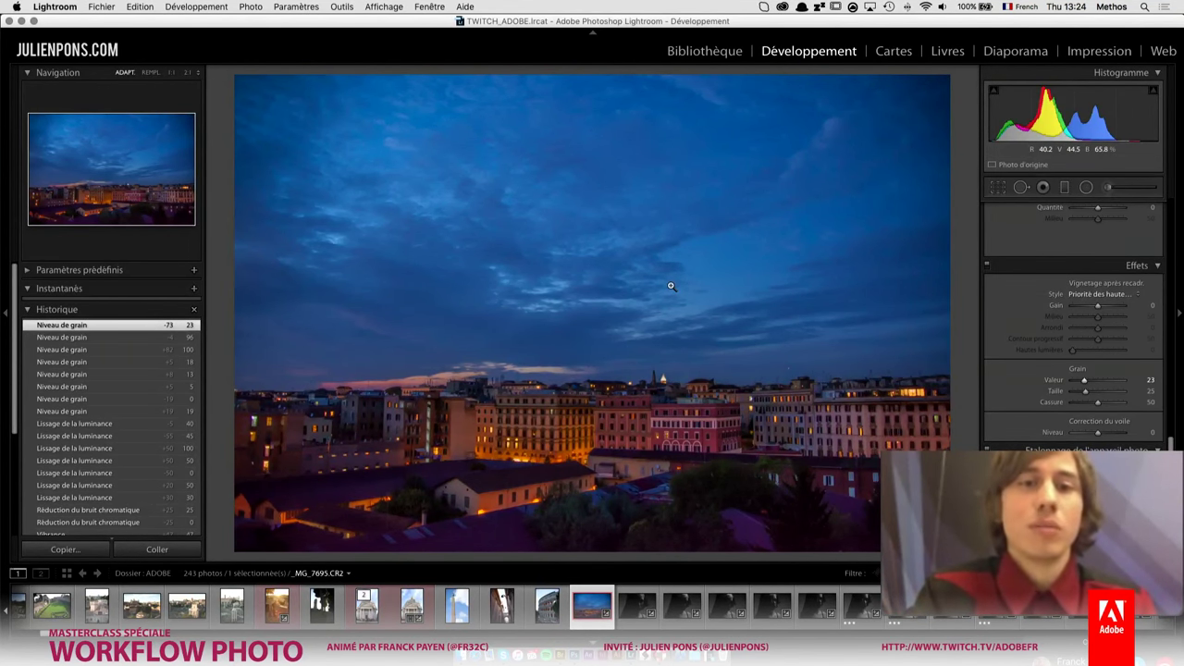
key("y")
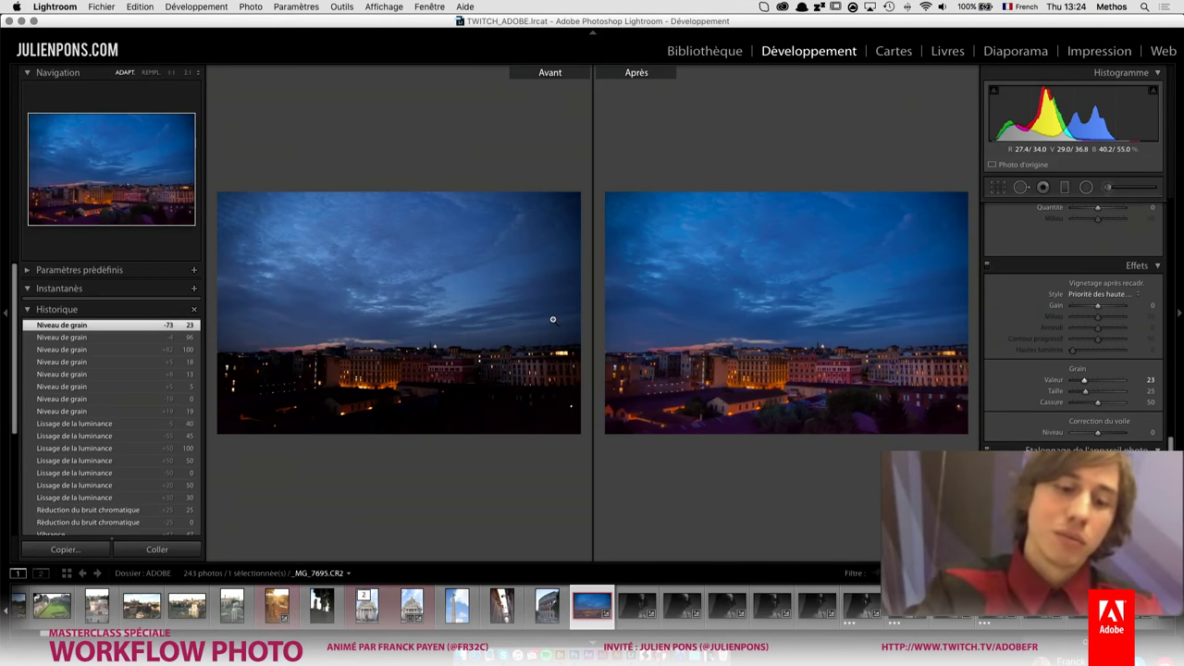
key("g")
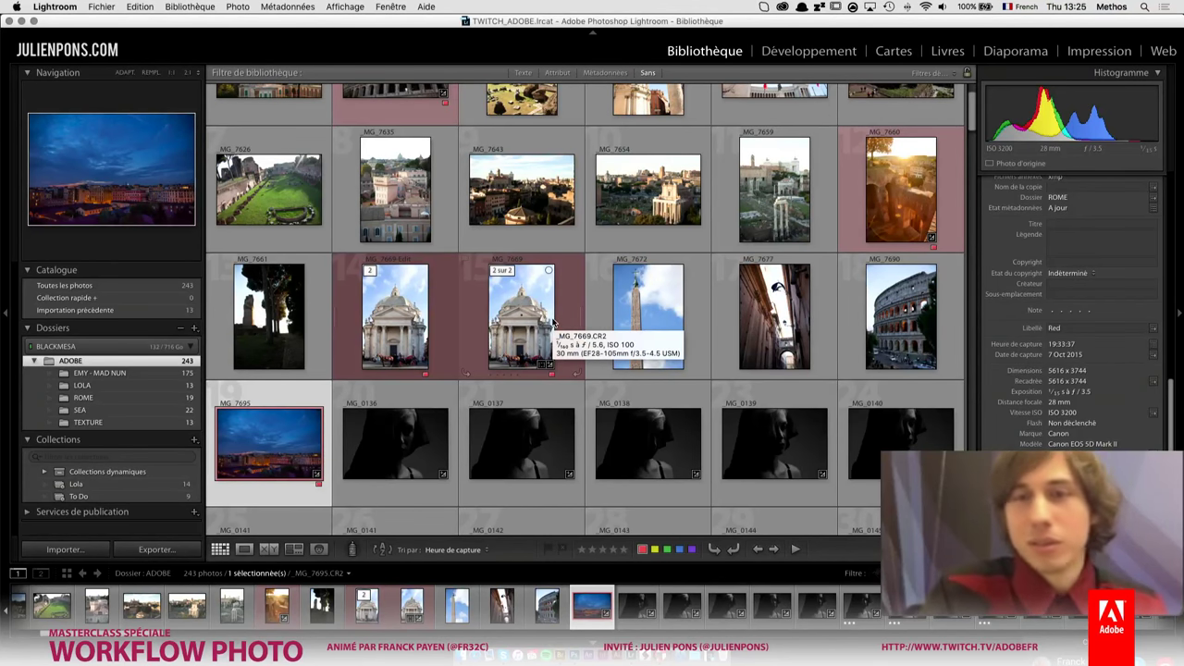
- Select the Colosseum thumbnail _MG_7583 and open it in the Develop module
scroll(708, 286, "up", 2)
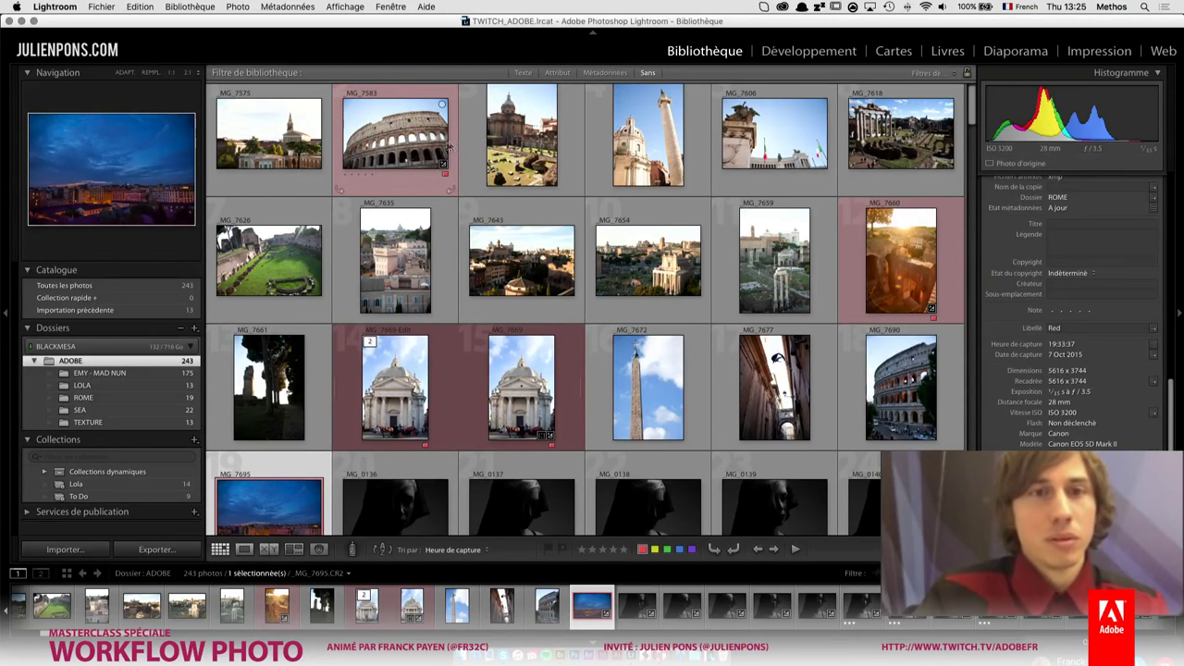
left_click(434, 199)
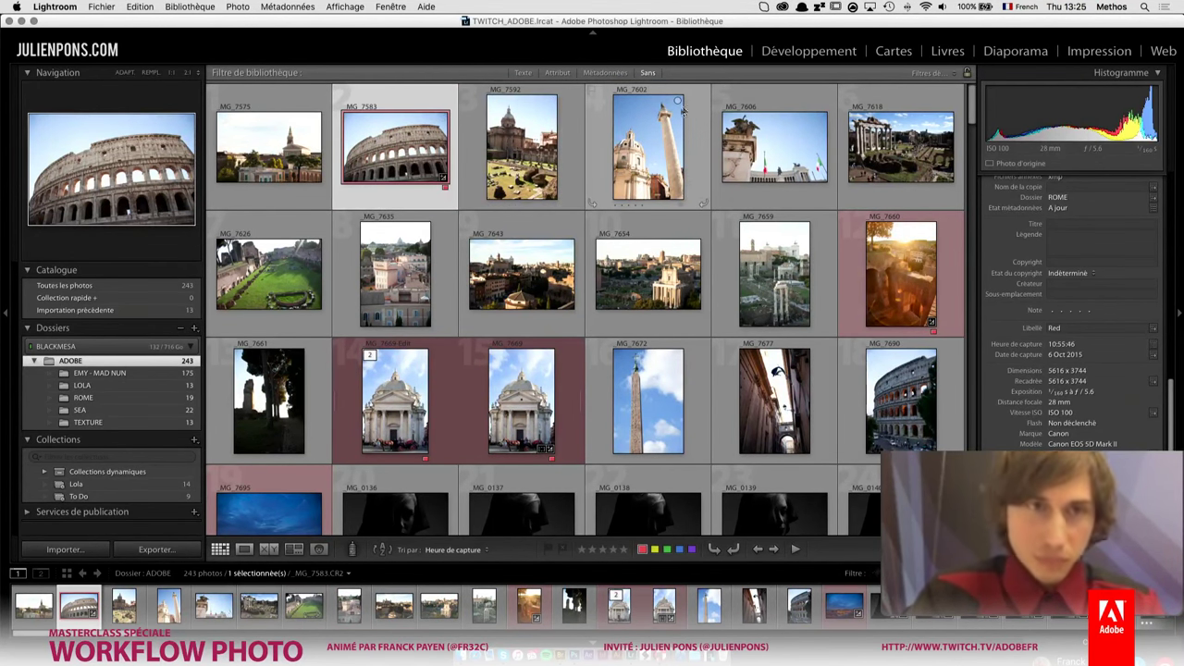
left_click(792, 53)
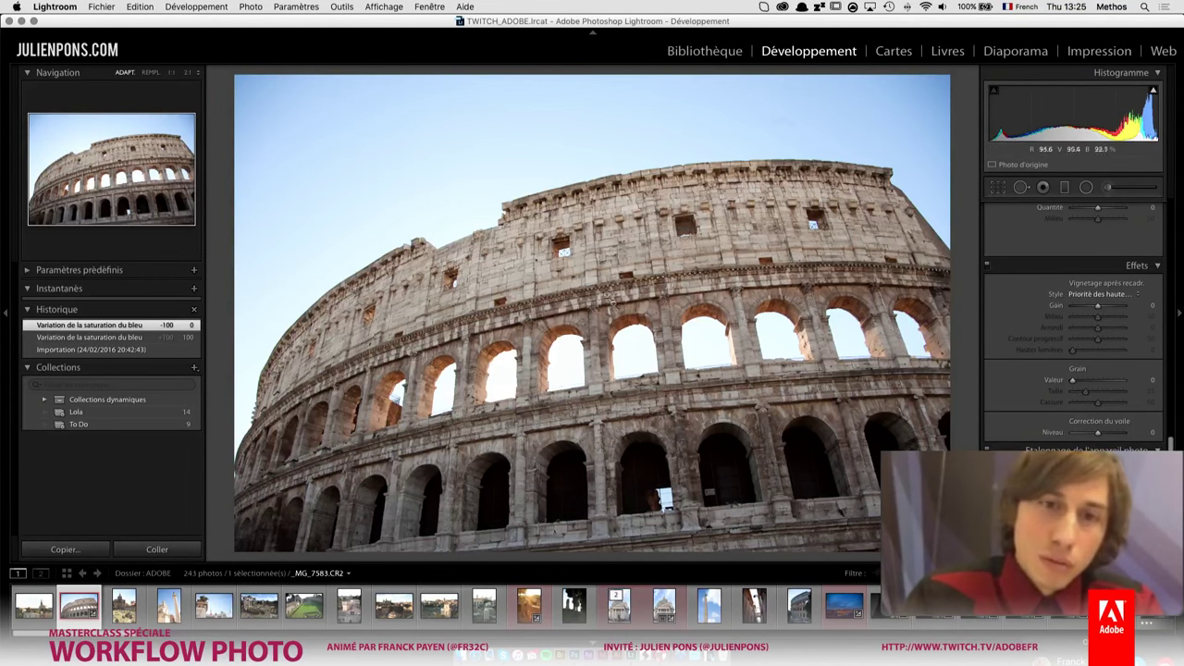
- Show all HSL hue, saturation and luminance sliders together under the Tout tab
scroll(1096, 413, "up", 3)
scroll(1096, 413, "up", 3)
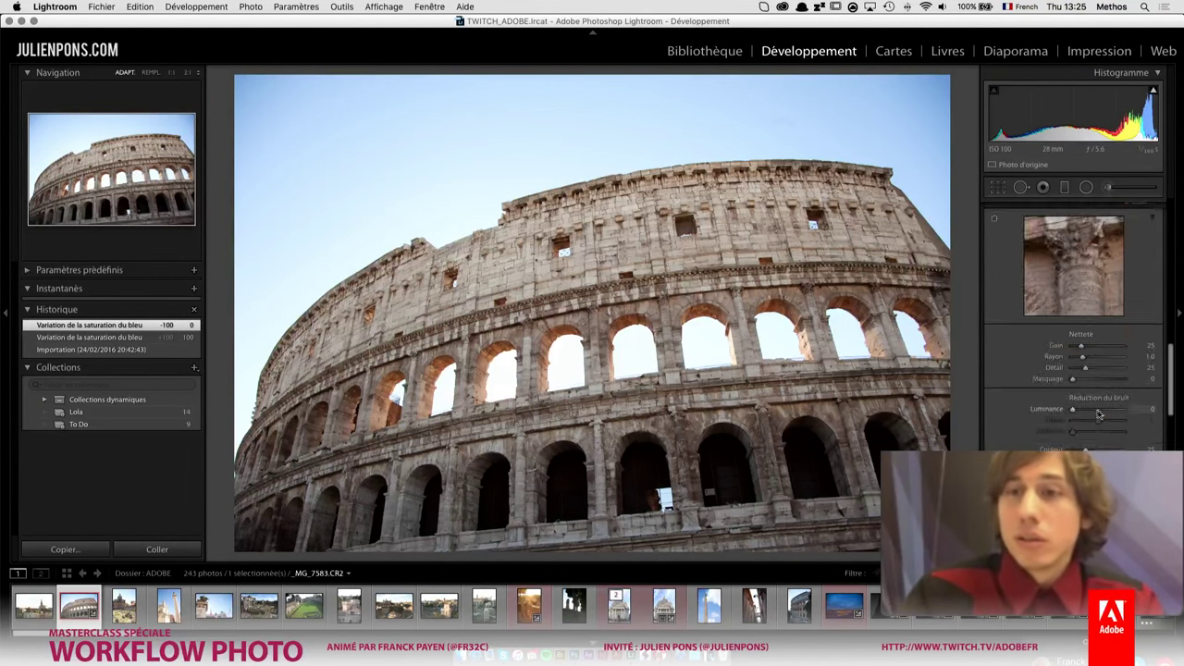
scroll(1095, 412, "up", 3)
scroll(1096, 412, "up", 2)
scroll(1082, 406, "up", 2)
scroll(1054, 393, "up", 2)
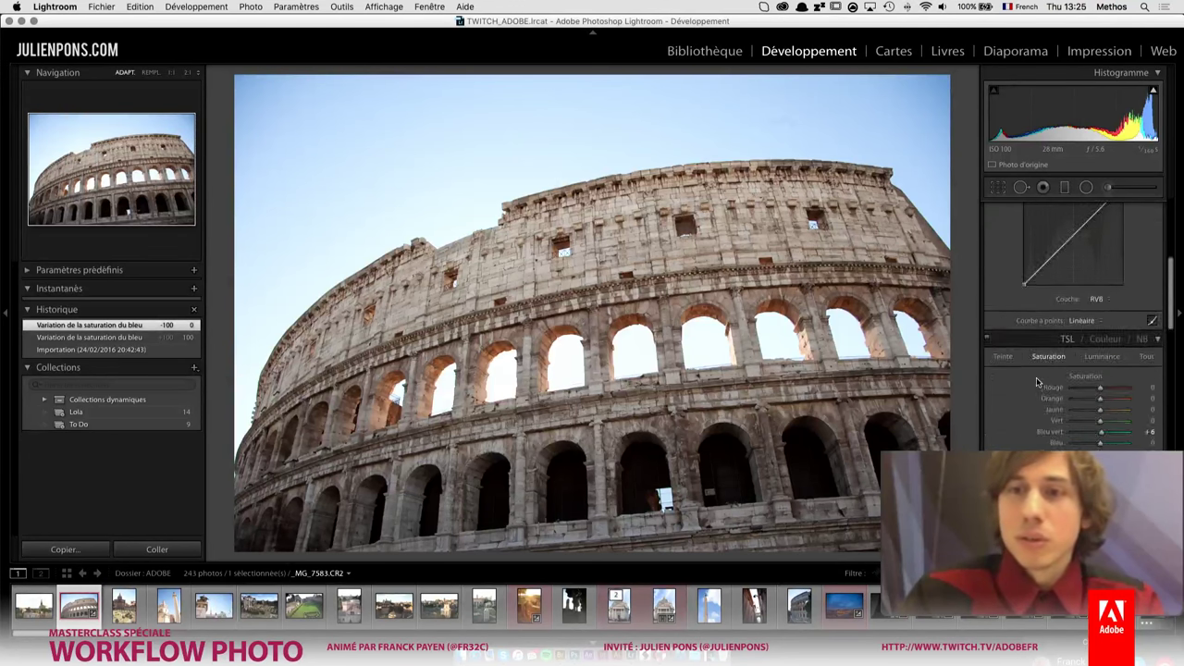
scroll(1036, 383, "up", 2)
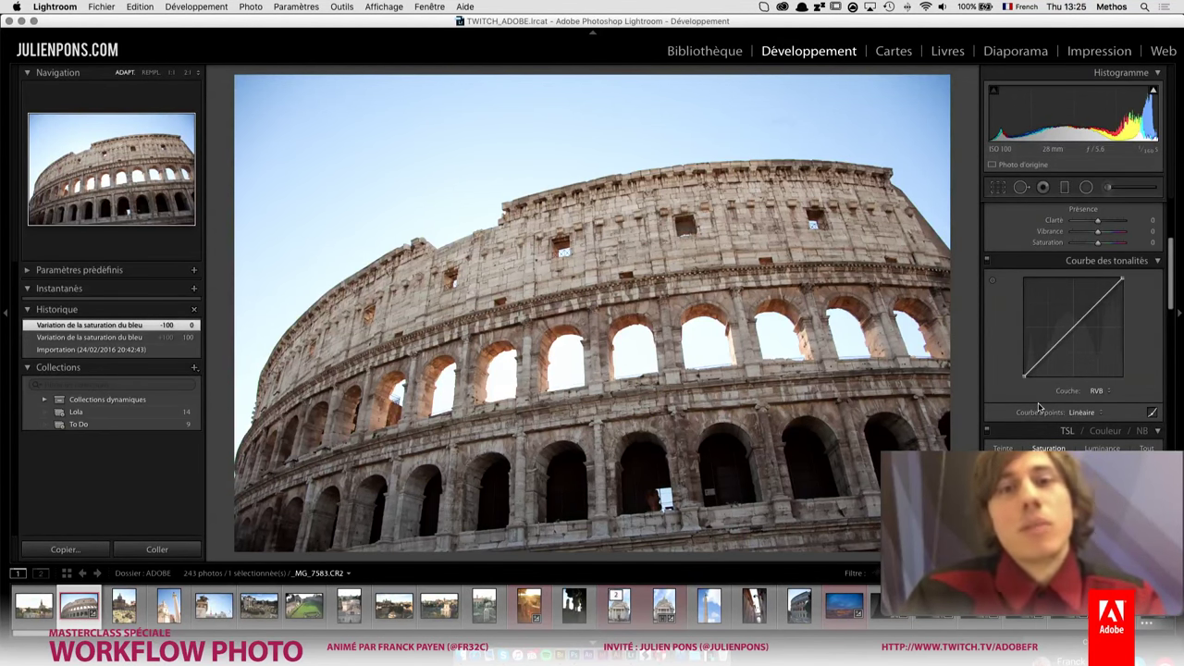
scroll(1055, 393, "down", 1)
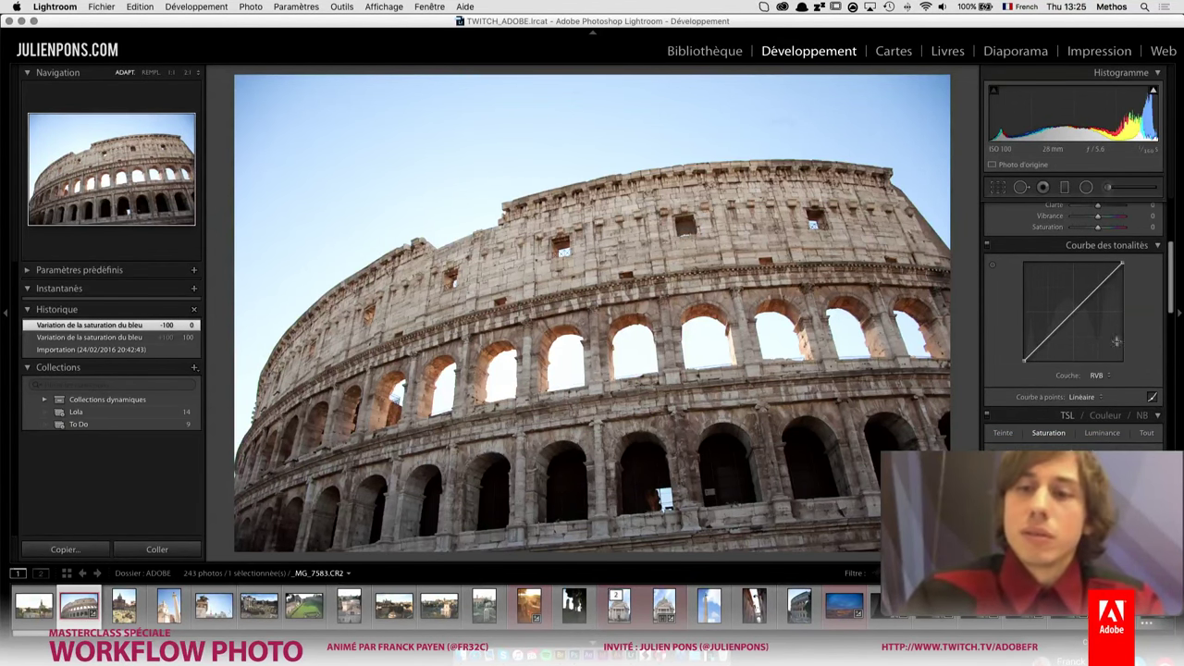
scroll(1072, 381, "down", 1)
left_click(1062, 417)
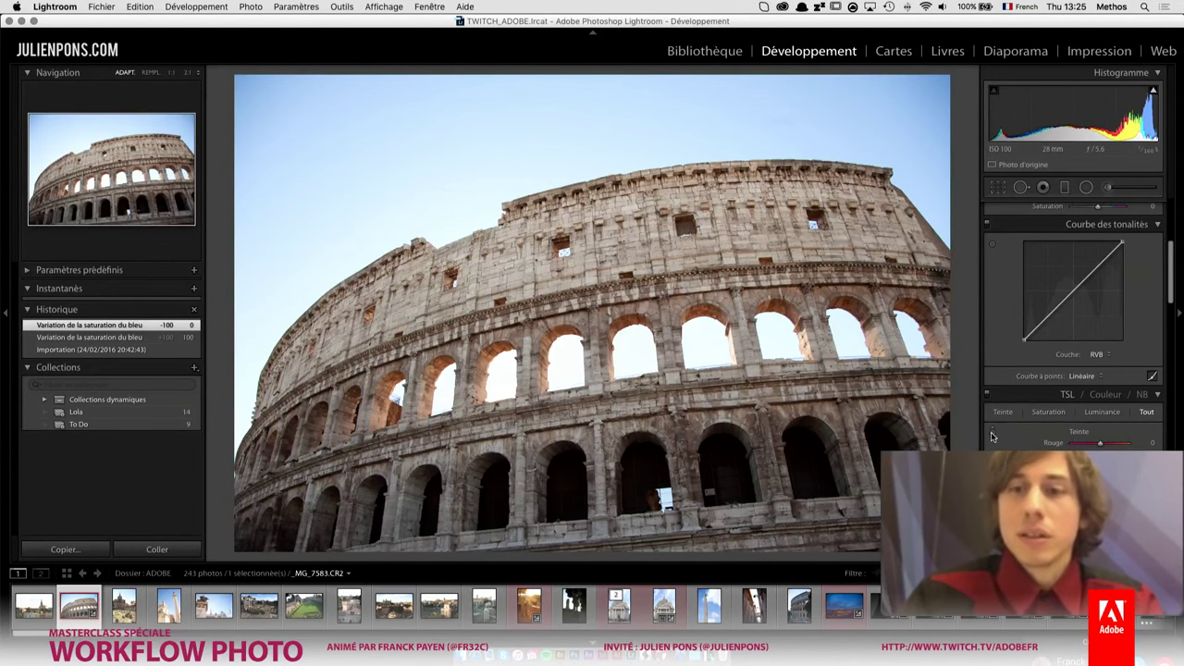
scroll(1058, 416, "down", 5)
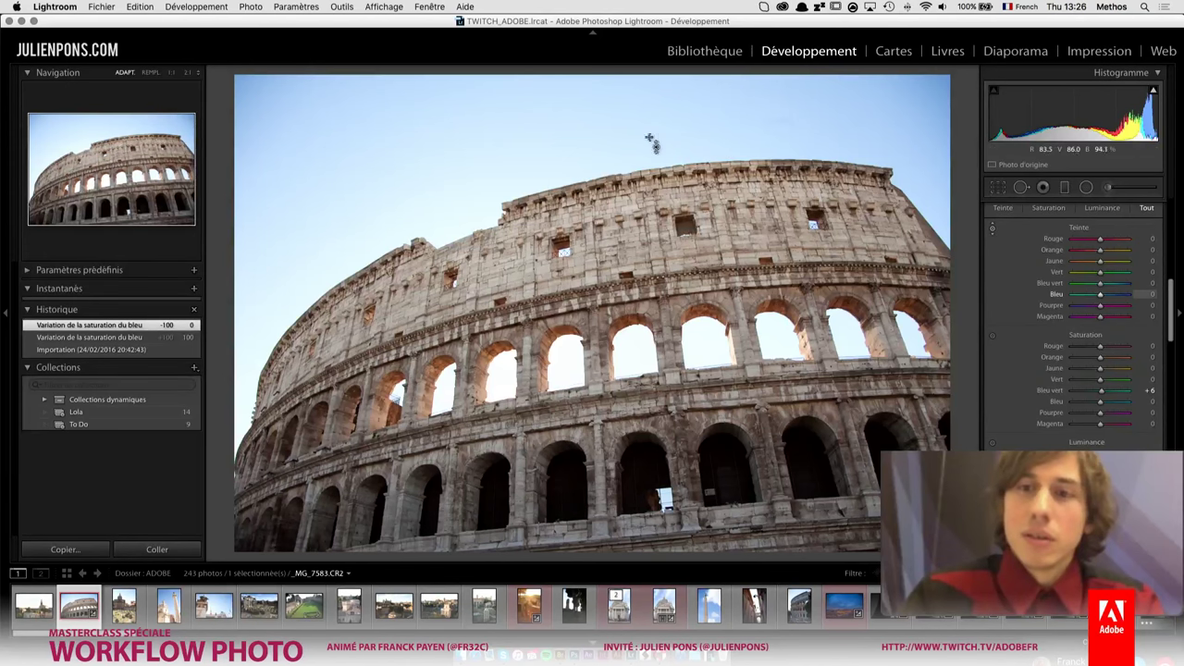
- Boost the sky's blue saturation with the targeted tool, compare before/after, and settle Blue at +73
left_click(1048, 208)
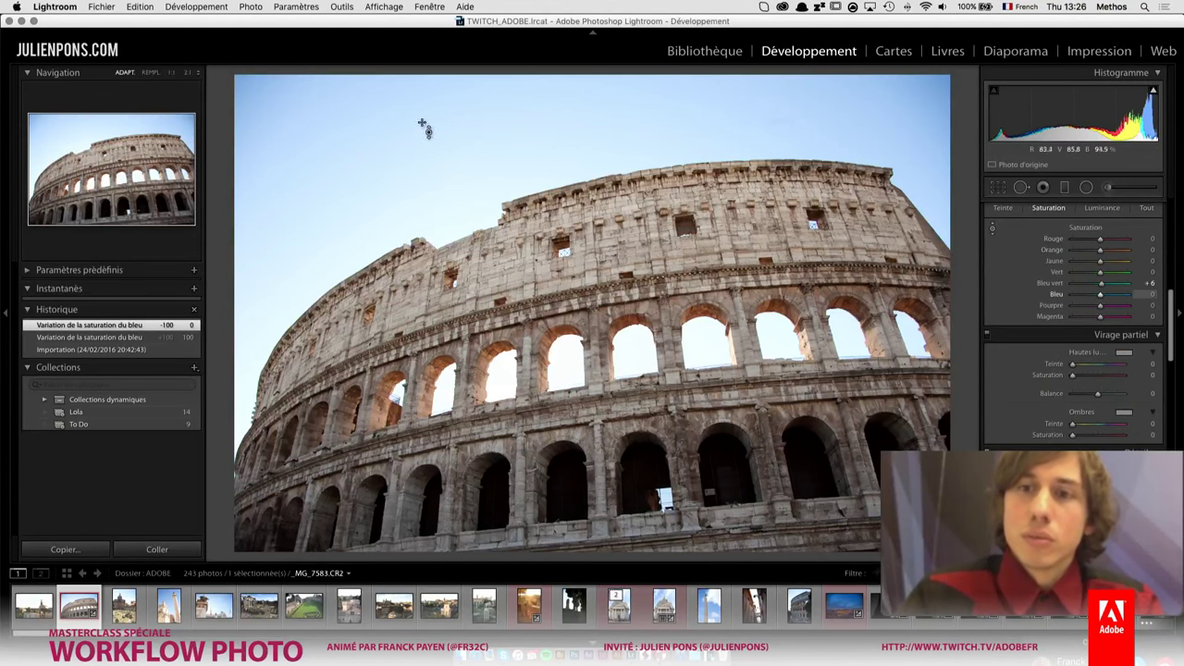
mouse_move(782, 162)
left_mouse_down()
mouse_move(781, 120)
mouse_move(782, 213)
left_mouse_up()
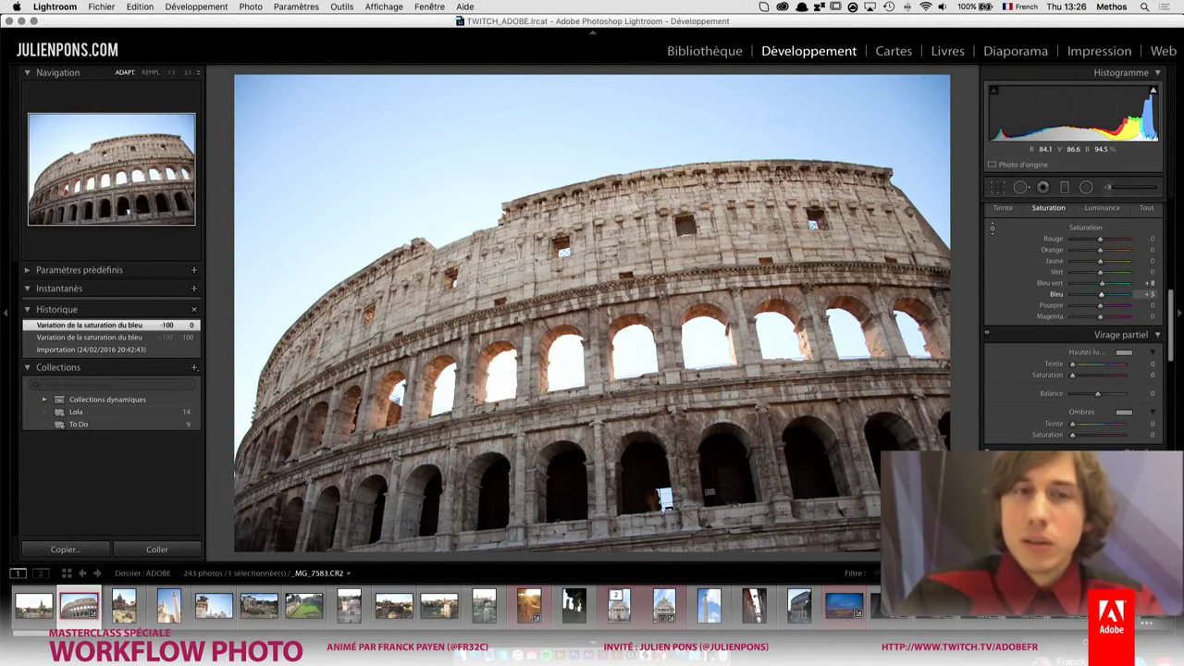
mouse_move(782, 213)
left_mouse_down()
mouse_move(781, 120)
mouse_move(782, 141)
left_mouse_up()
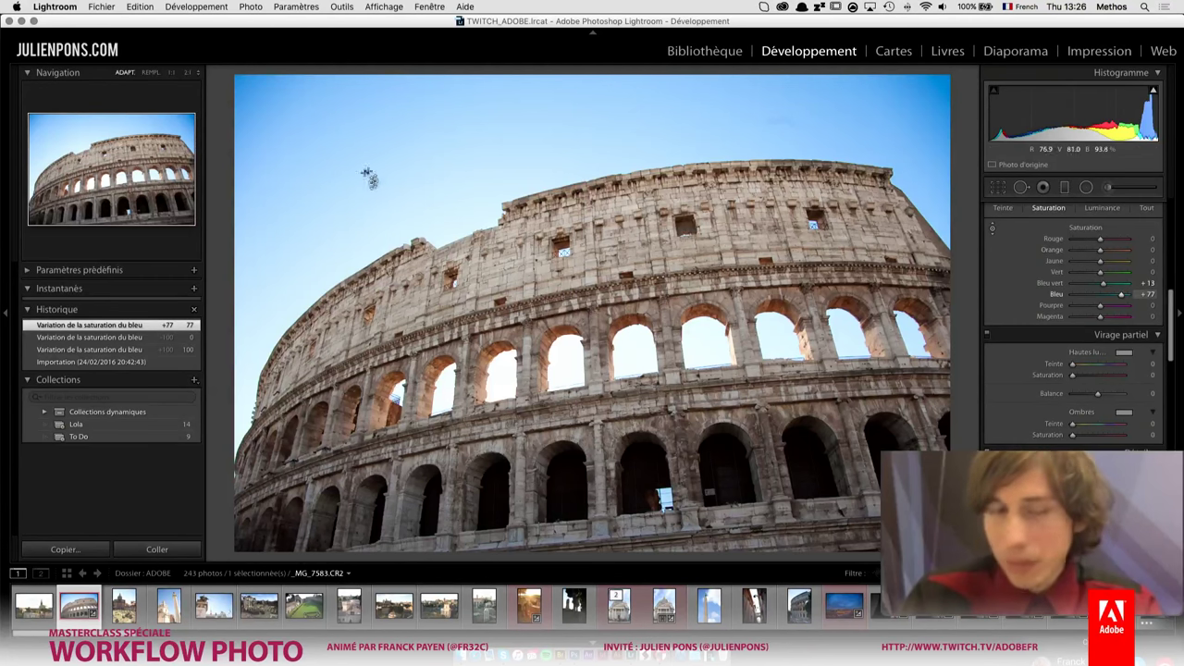
left_click_drag(368, 185, 356, 174)
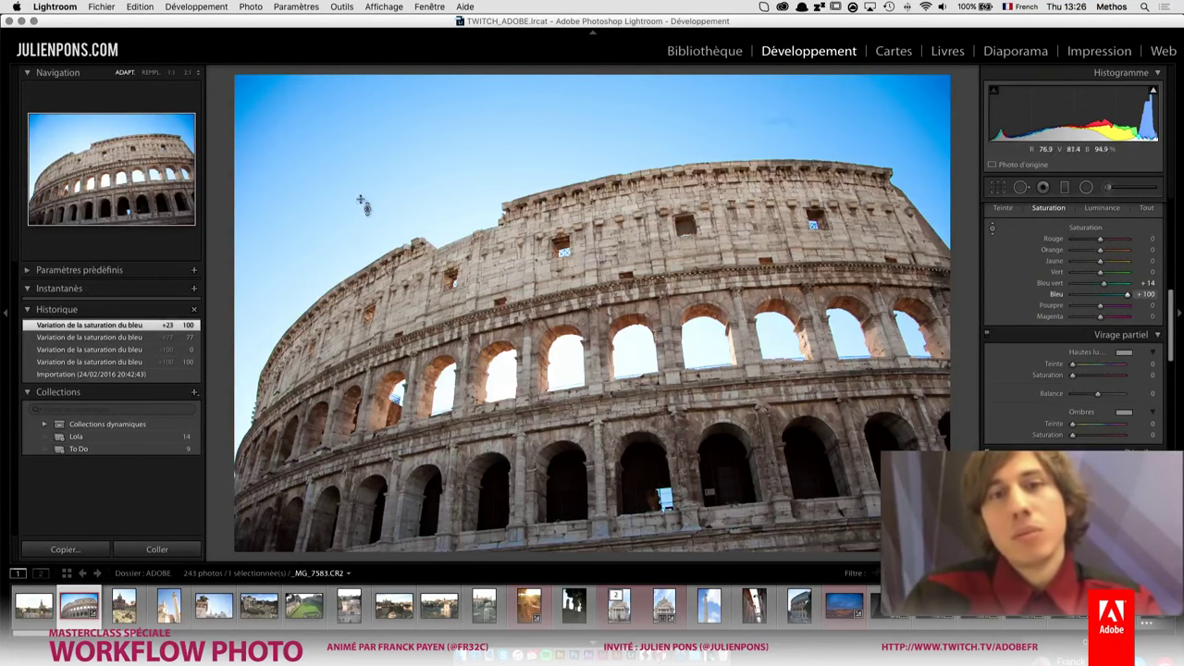
key("y")
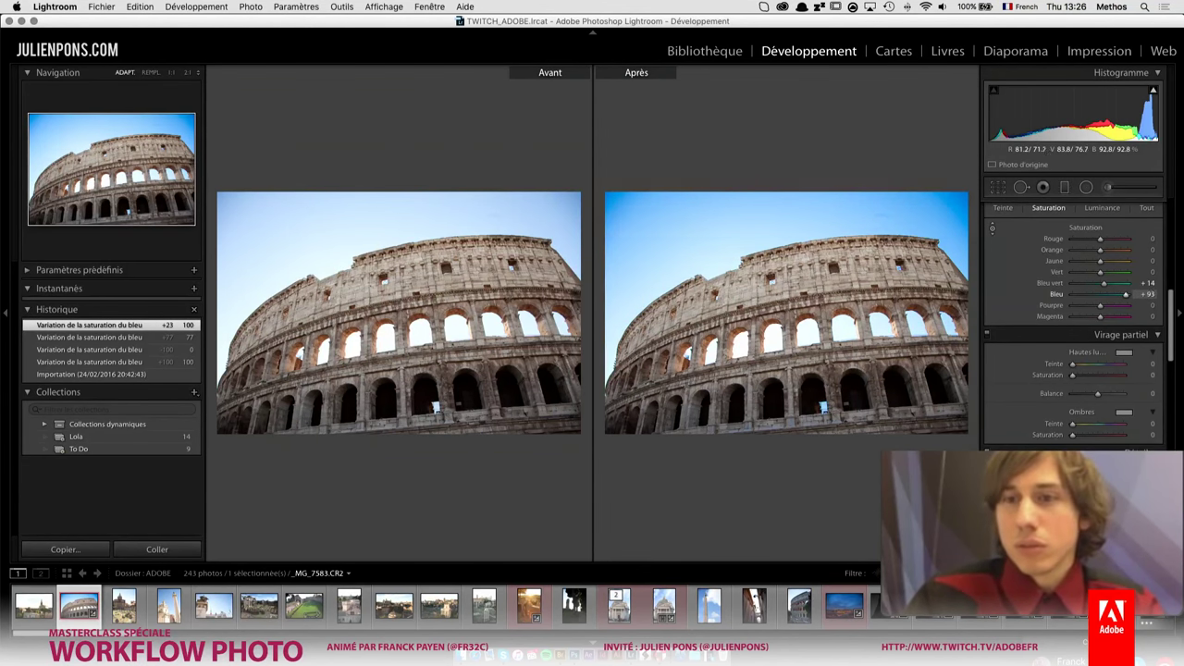
left_click_drag(662, 213, 662, 226)
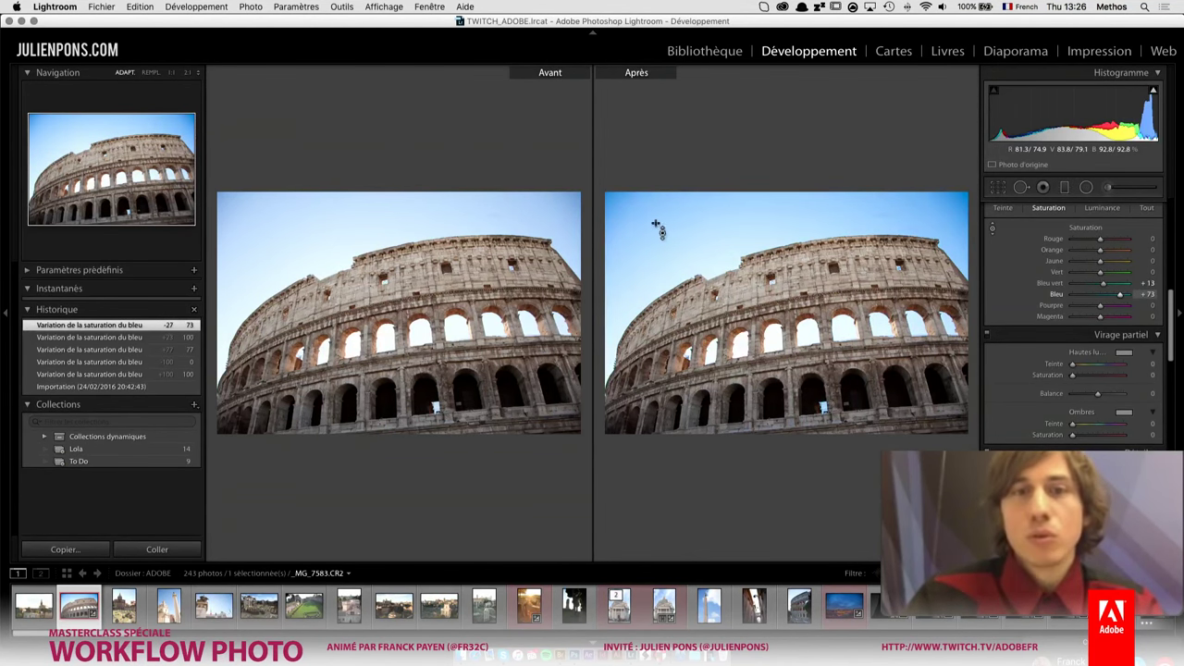
key("y")
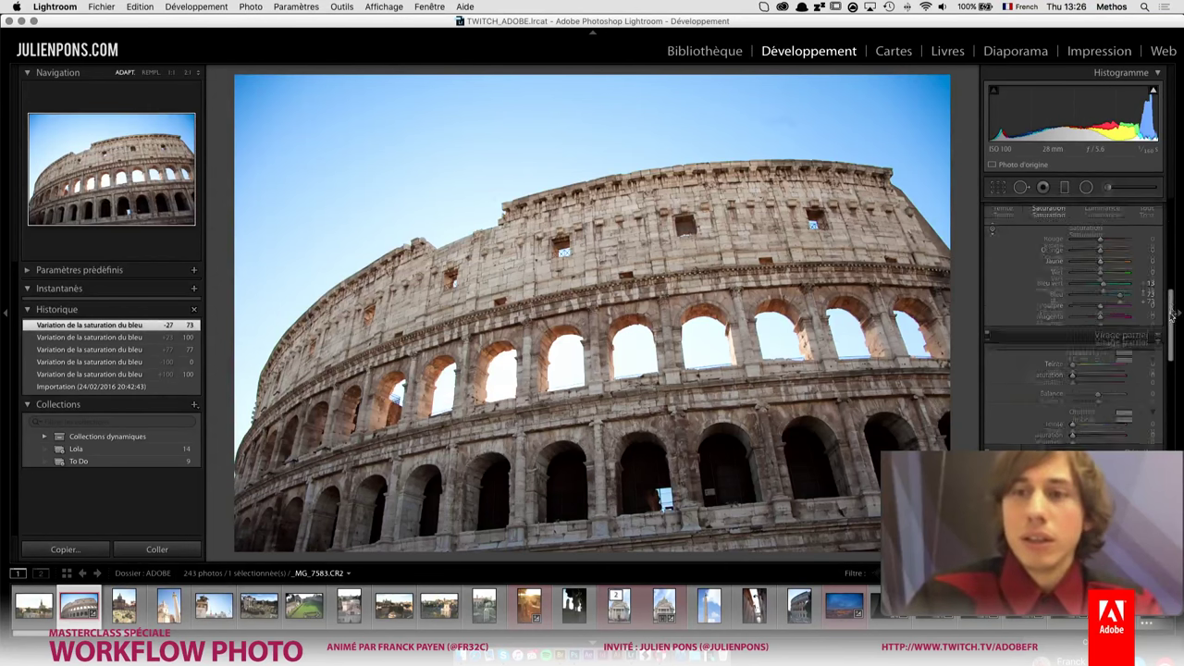
left_click_drag(1173, 317, 1179, 227)
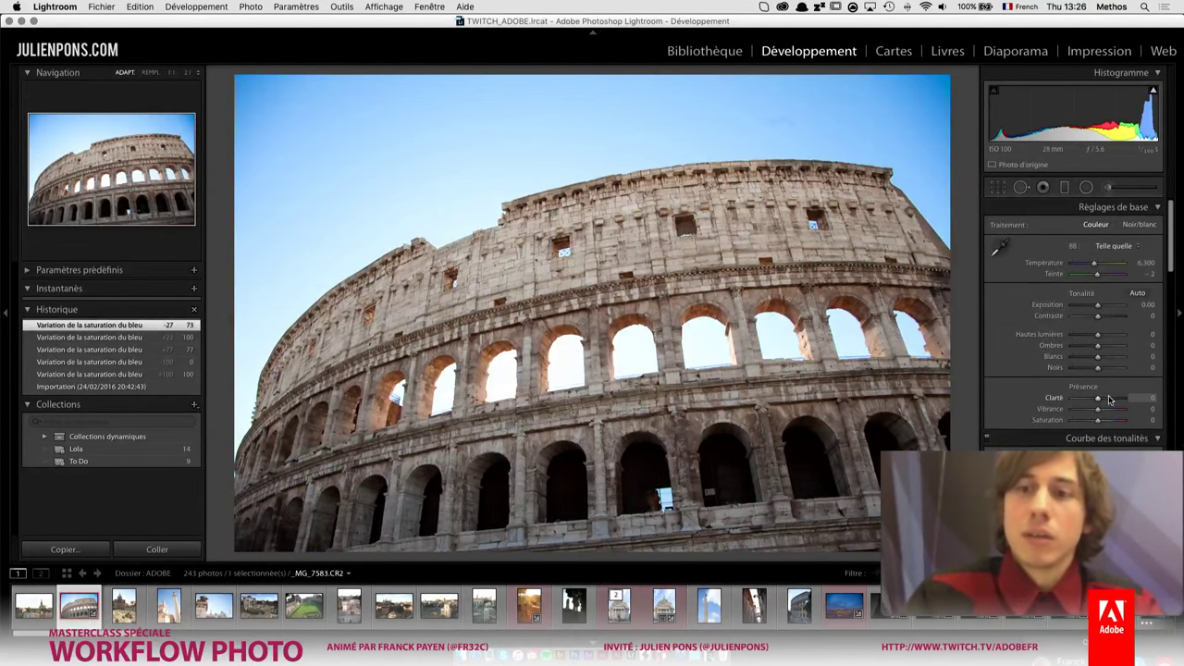
- Test Clarity at +100, then settle it at +33
left_click_drag(1097, 398, 1104, 401)
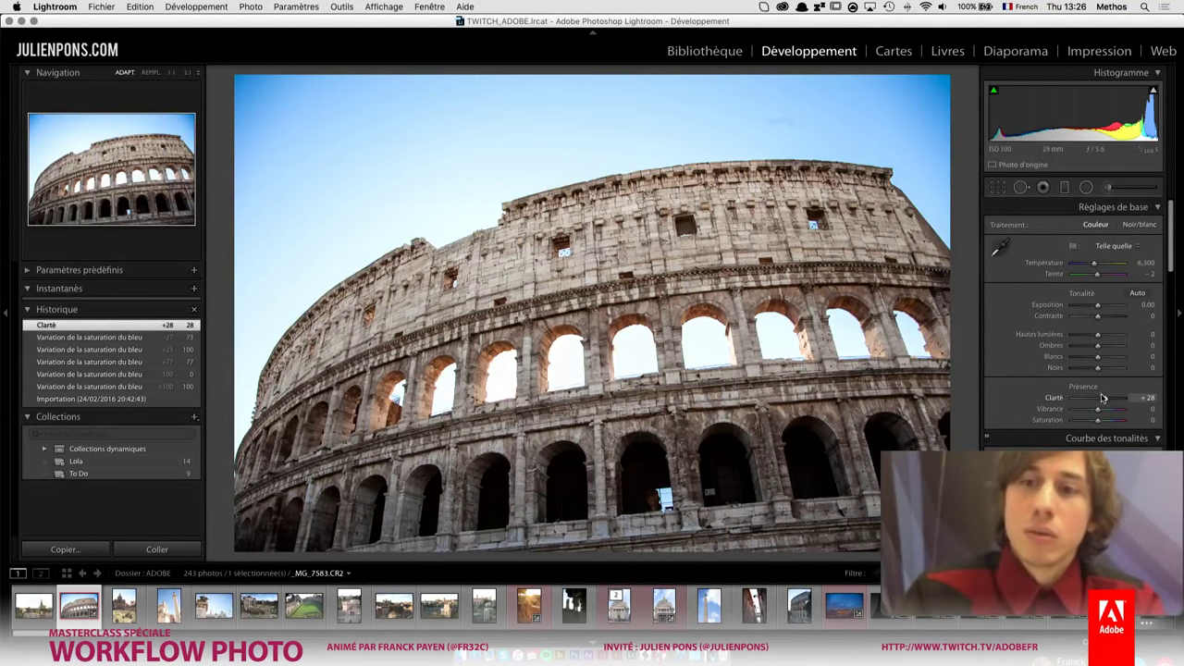
left_click_drag(1106, 401, 1125, 398)
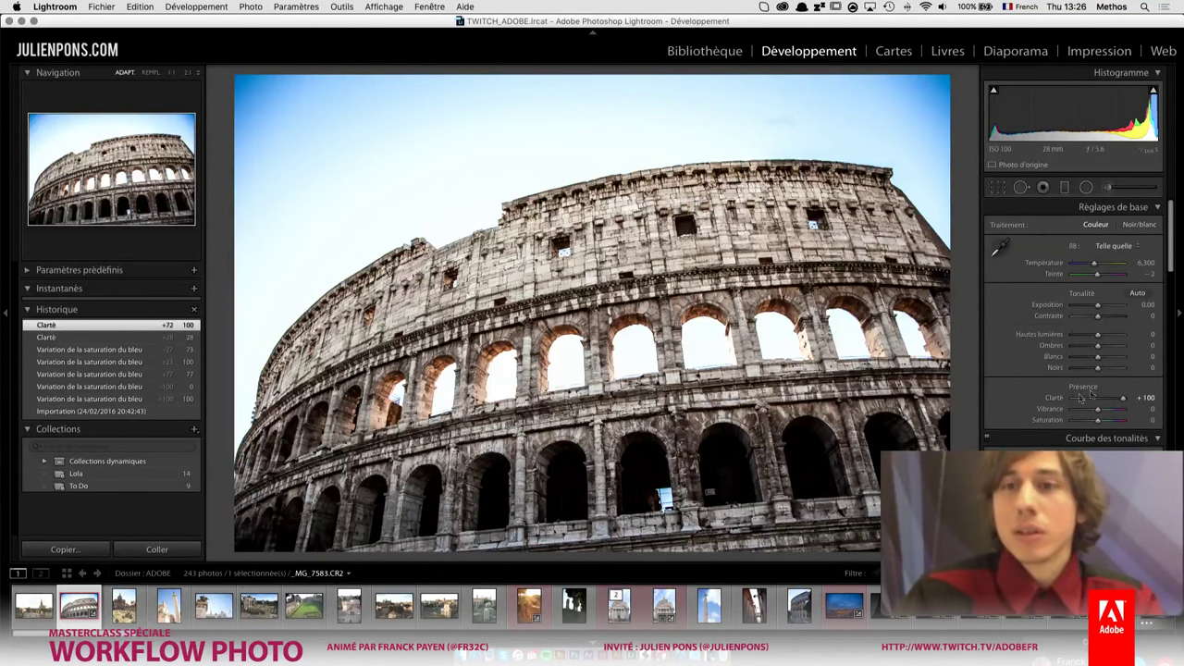
left_click_drag(1119, 398, 1106, 400)
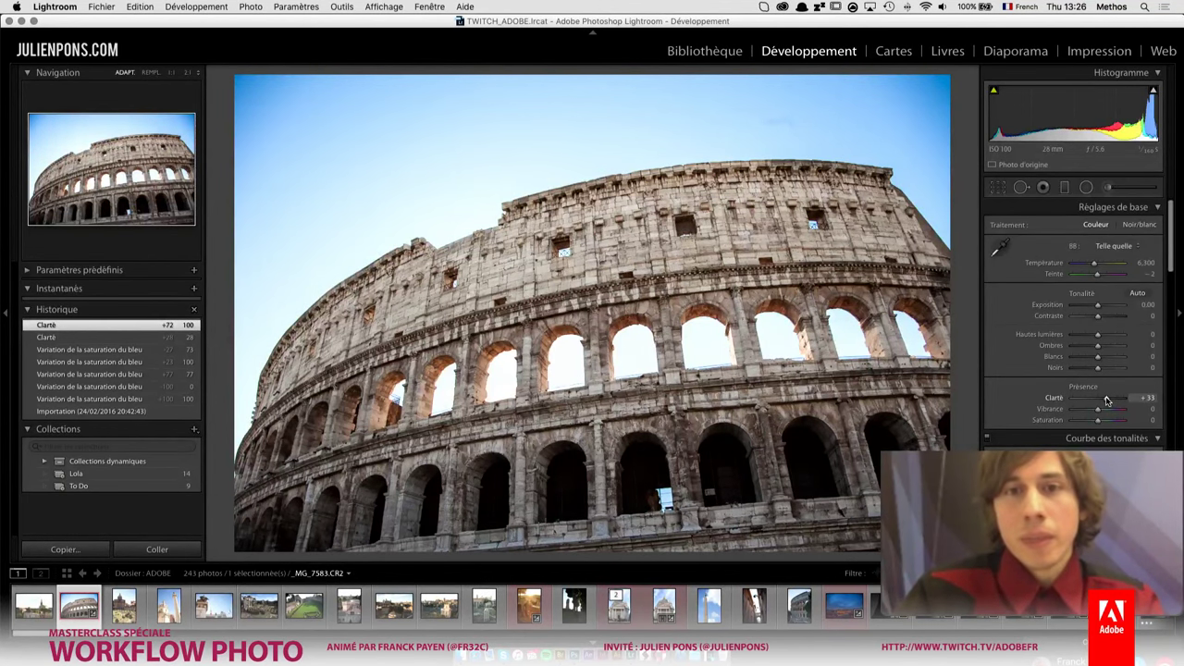
- Raise the stone's orange saturation to +35 and yellow to +30, then view before/after
scroll(1170, 261, "down", 2)
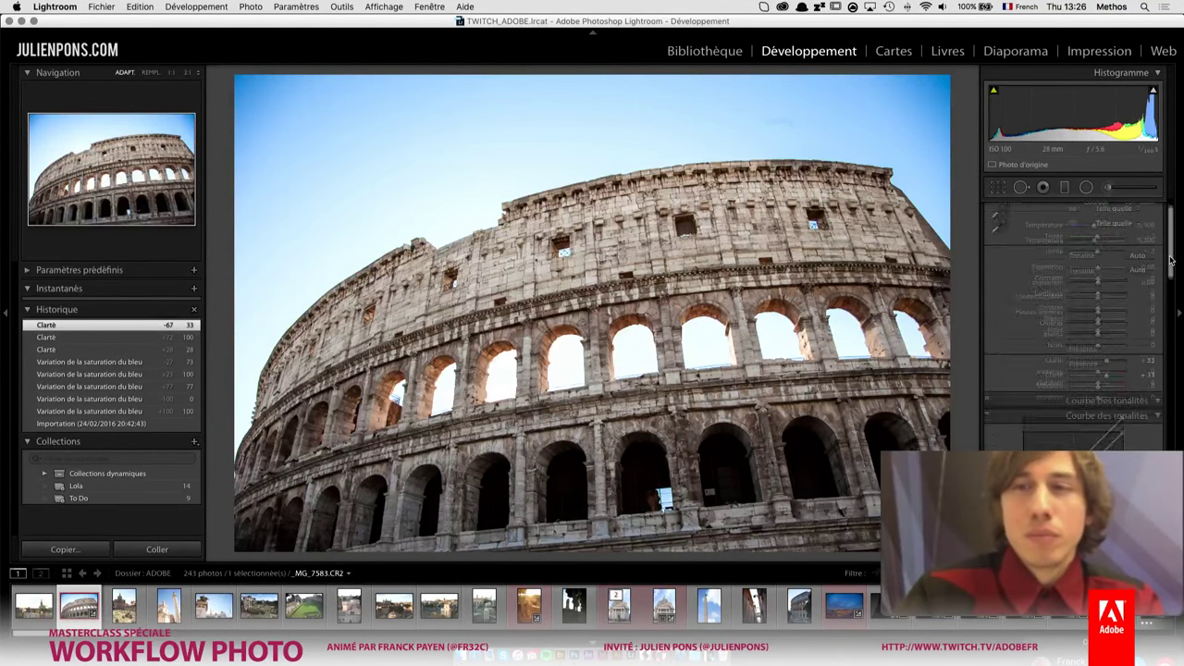
scroll(1169, 261, "down", 10)
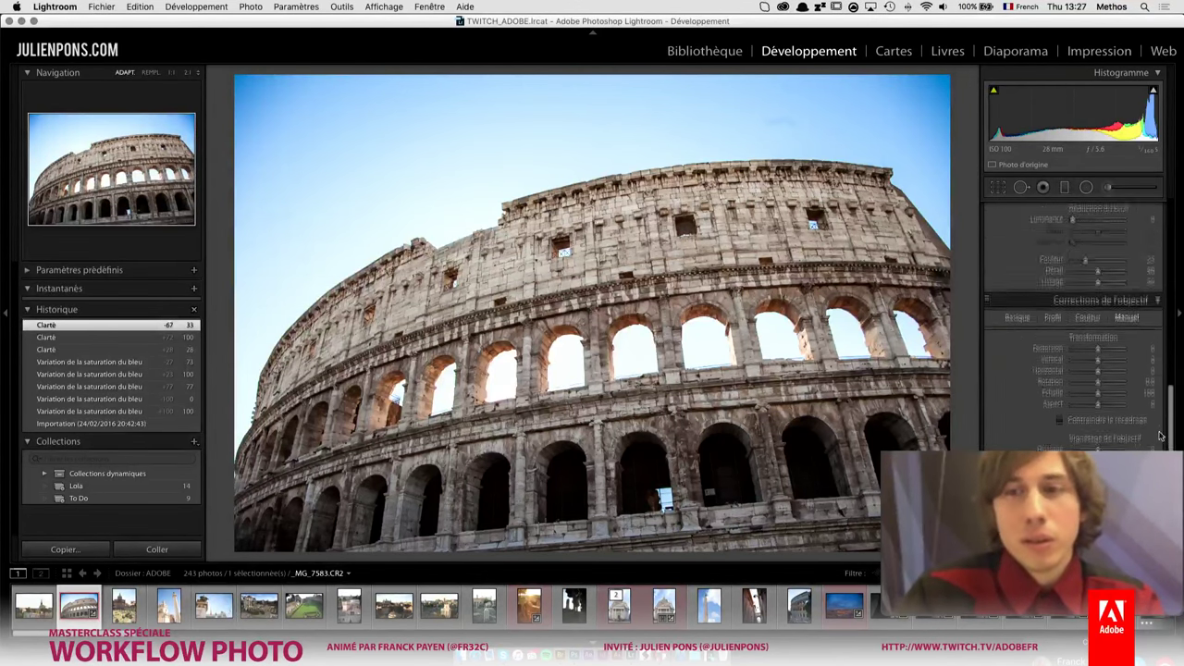
mouse_move(1161, 435)
left_mouse_down()
mouse_move(1175, 324)
mouse_move(1157, 316)
left_mouse_up()
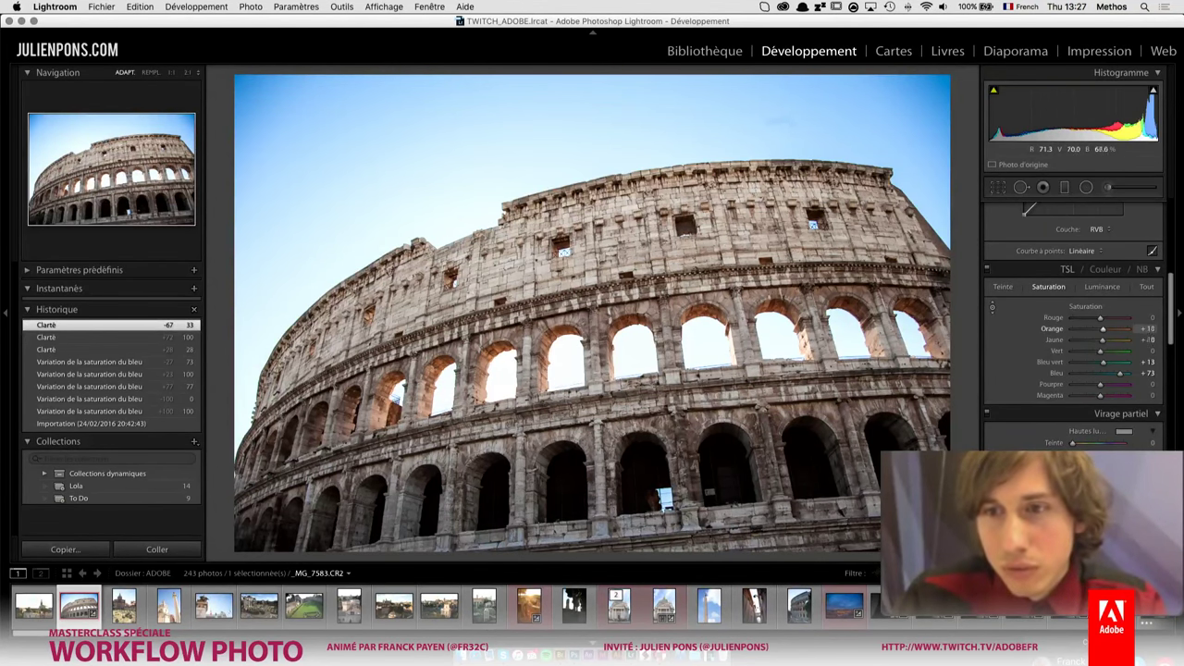
left_click_drag(563, 252, 564, 344)
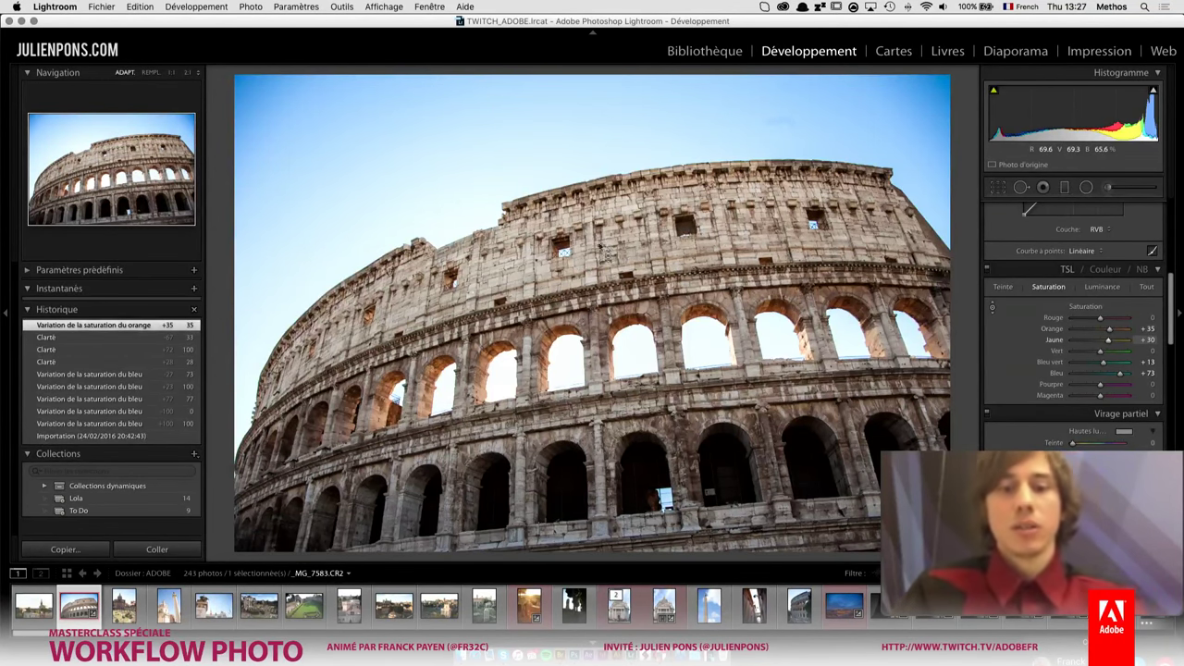
key("y")
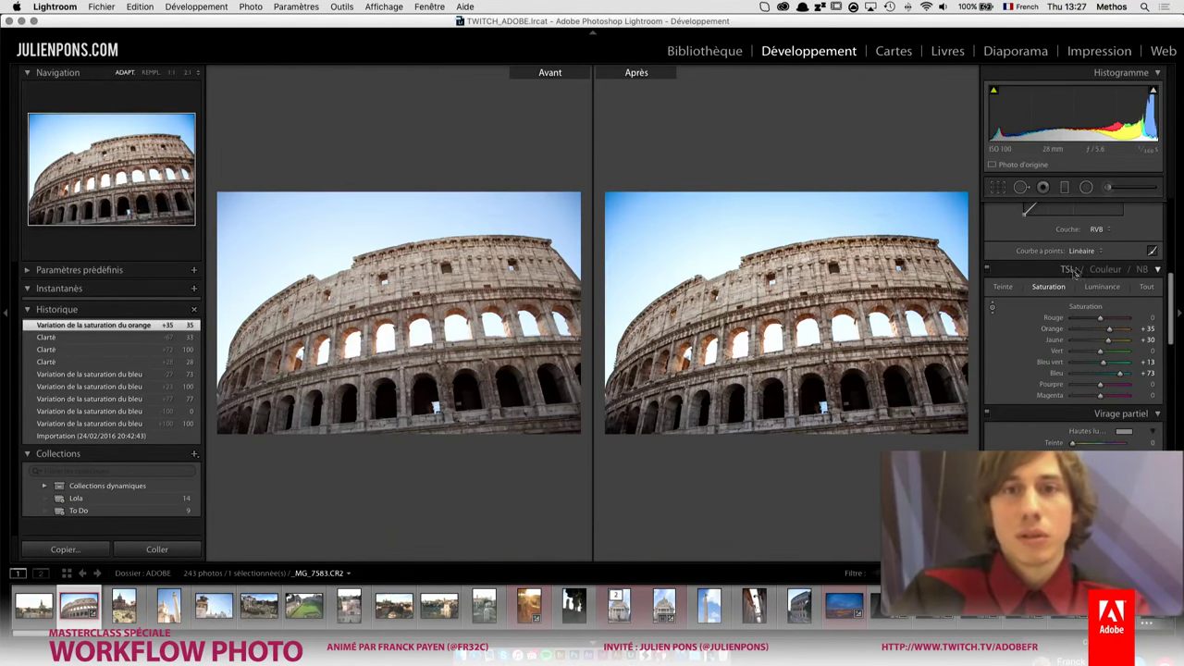
- Hide and then restore the side panels around the Colosseum before/after comparison
key("Tab")
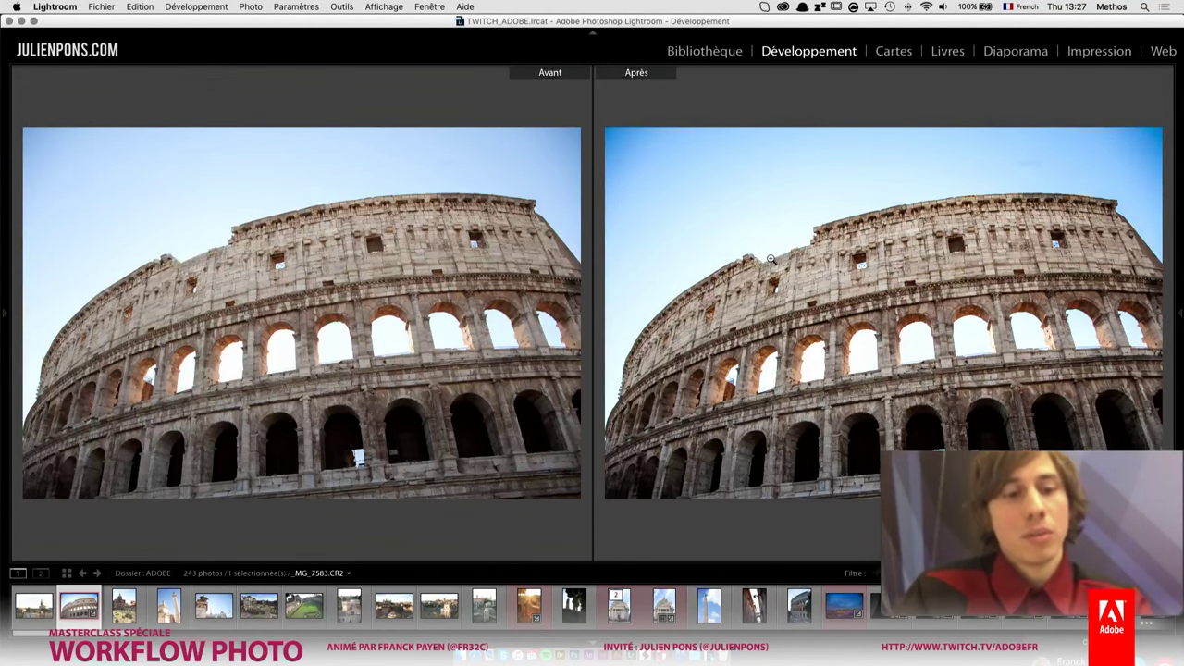
key("Tab")
key("Tab")
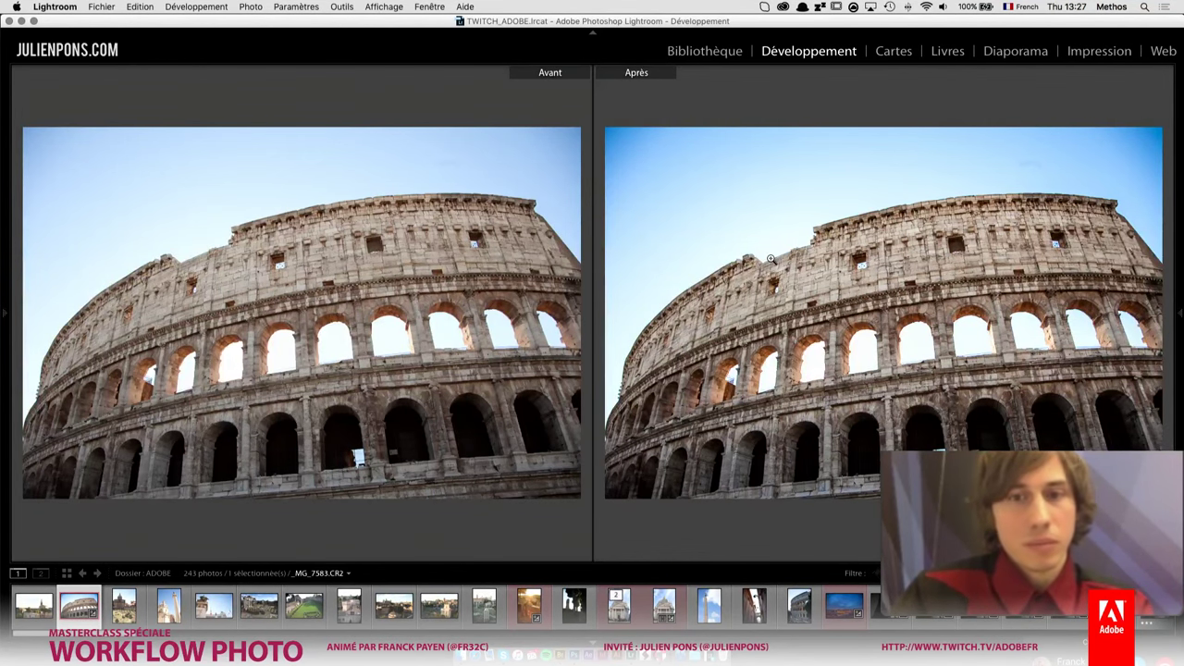
key("Tab")
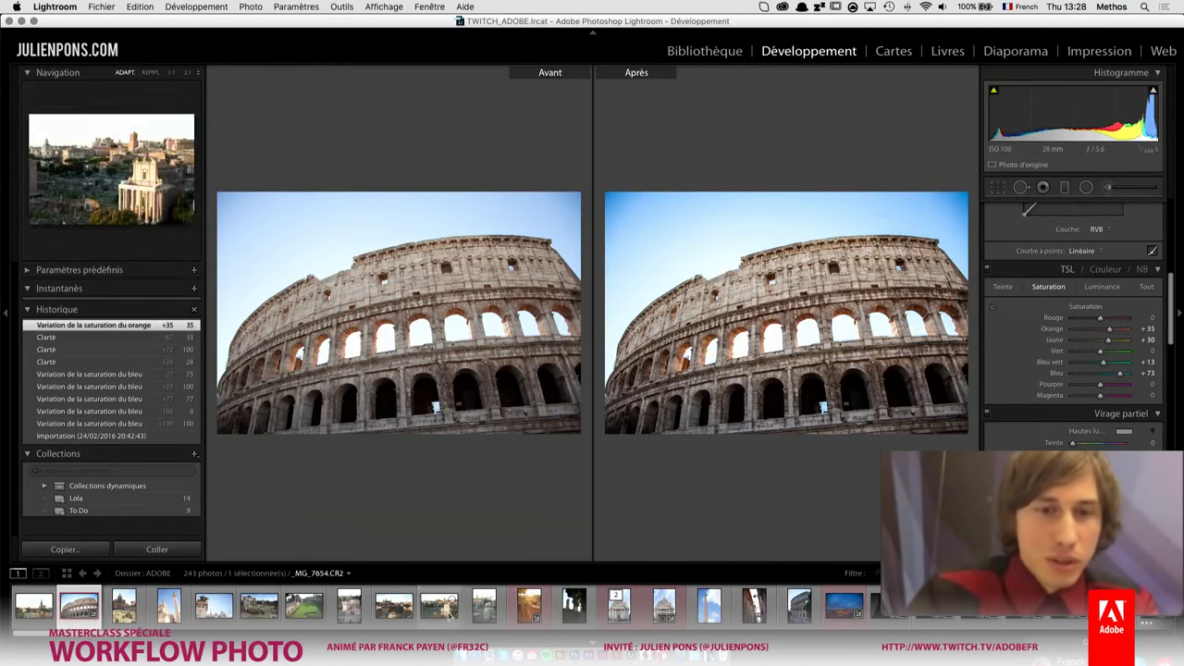
- Show the SEA folder's photos and view beach photo _MG_9169 in Loupe
key("g")
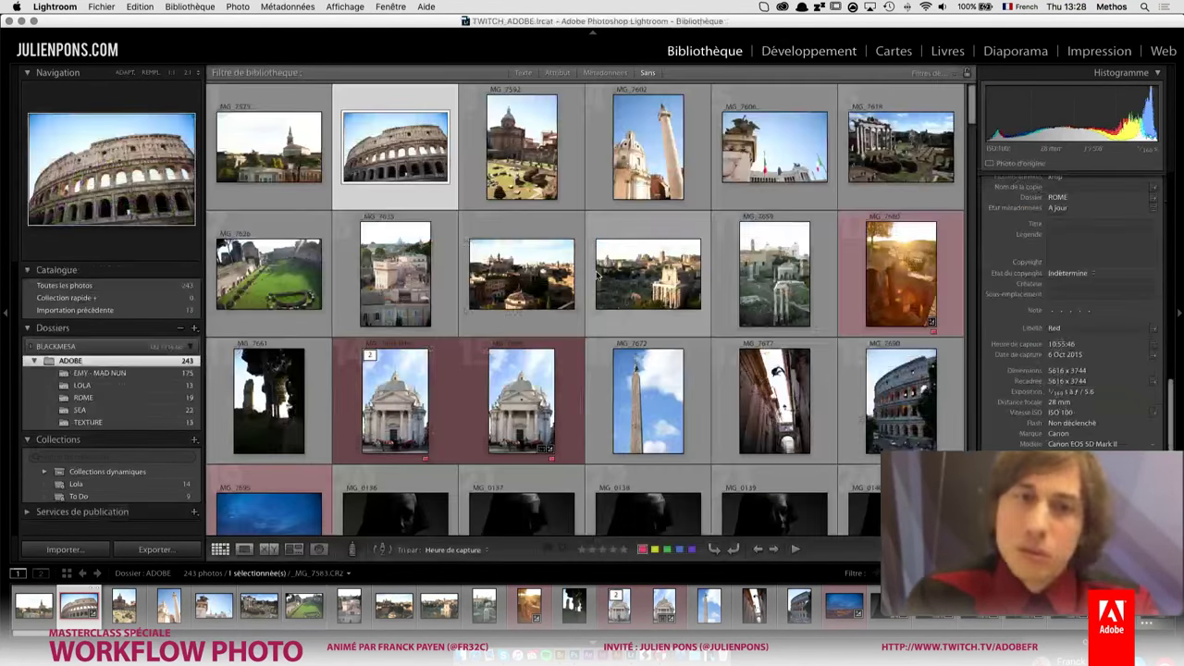
left_click(93, 411)
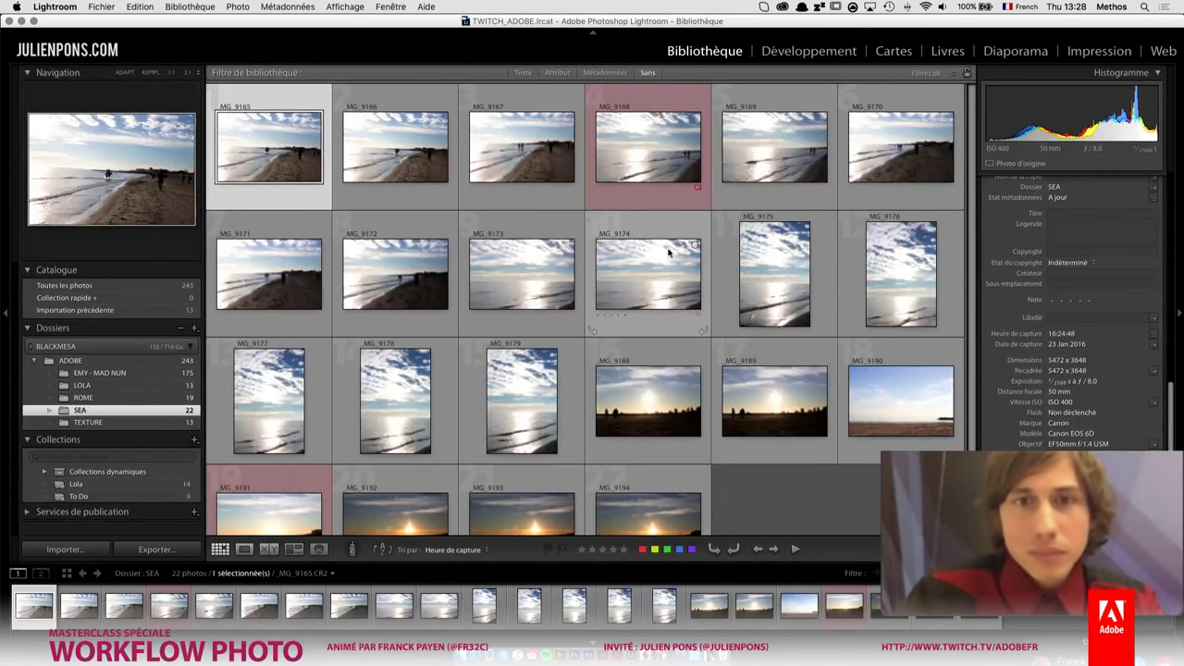
left_click(774, 143)
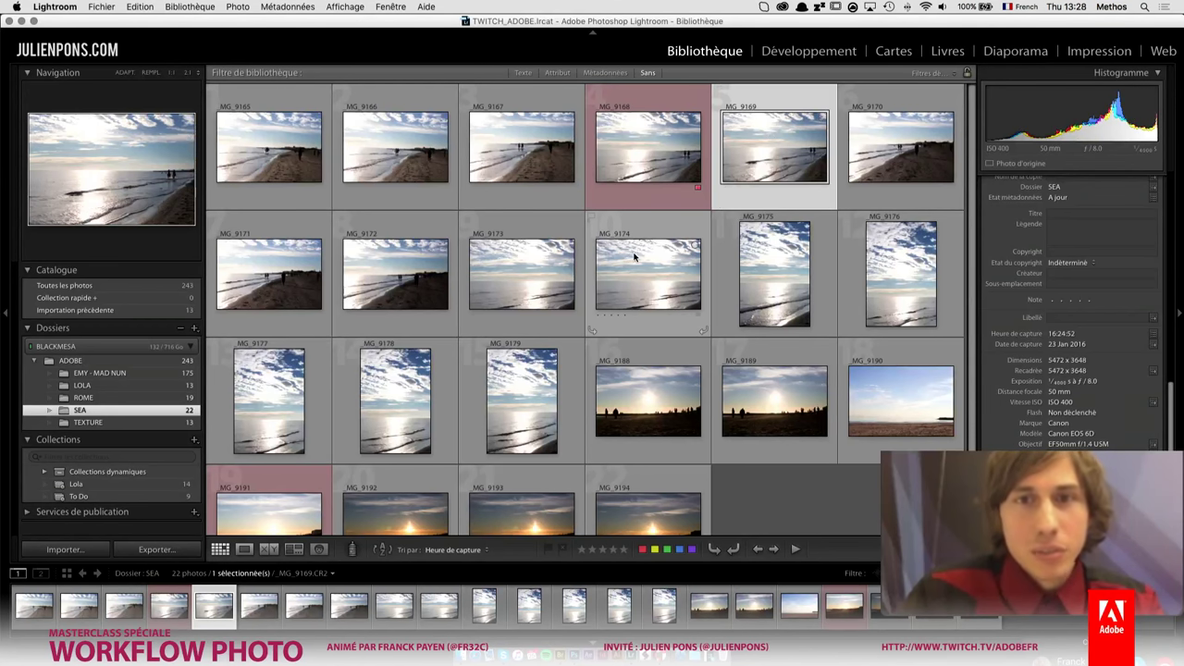
key("e")
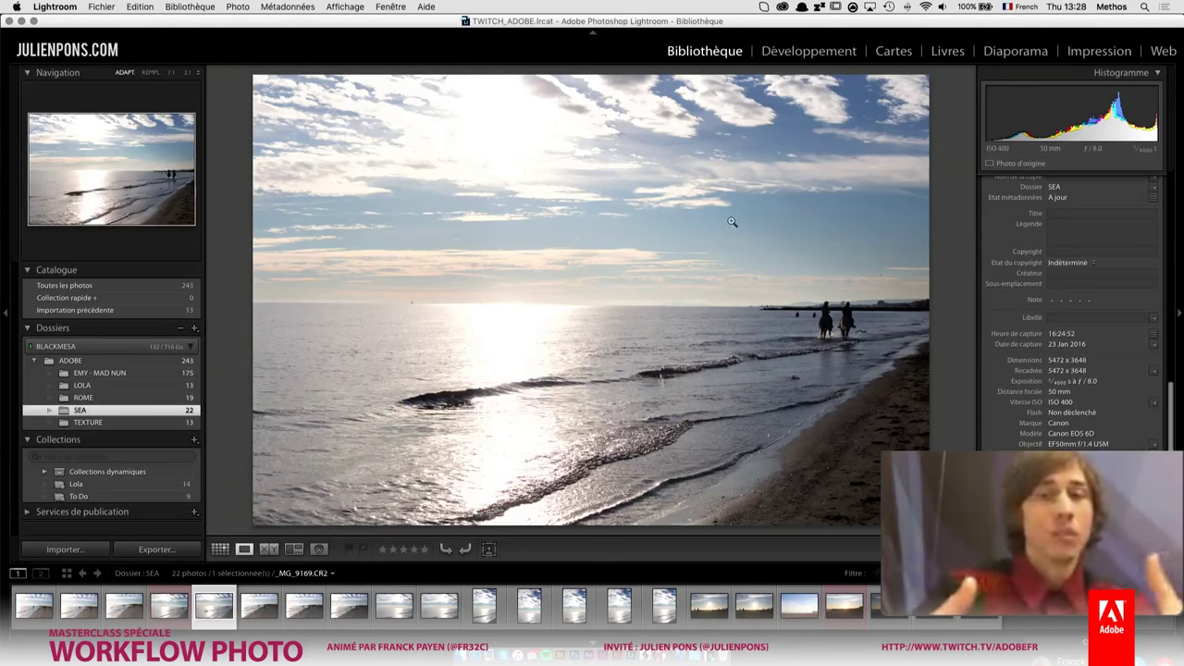
- Develop _MG_9169 in single view and set Dehaze to -20
key("d")
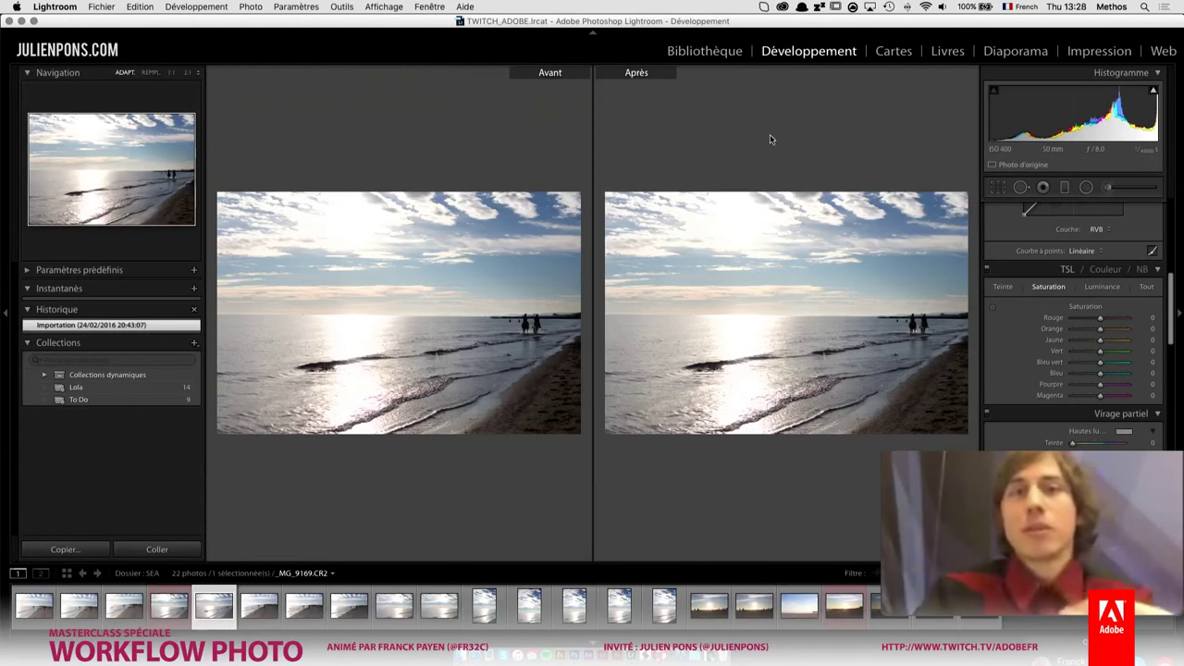
key("y")
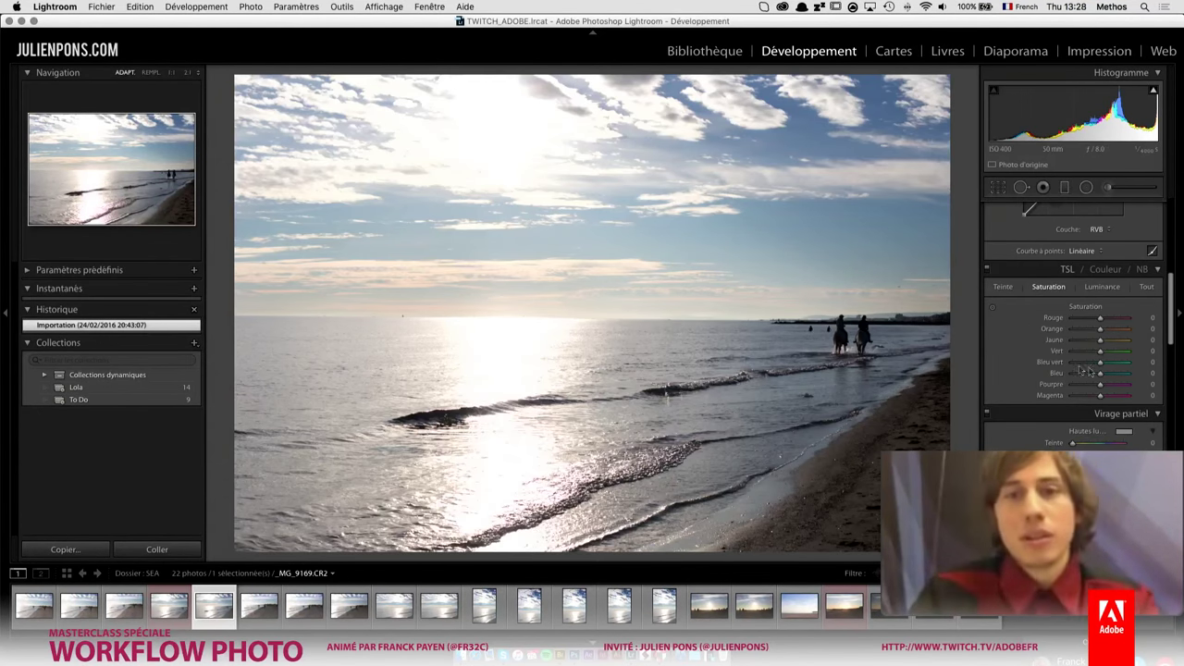
scroll(1094, 363, "down", 10)
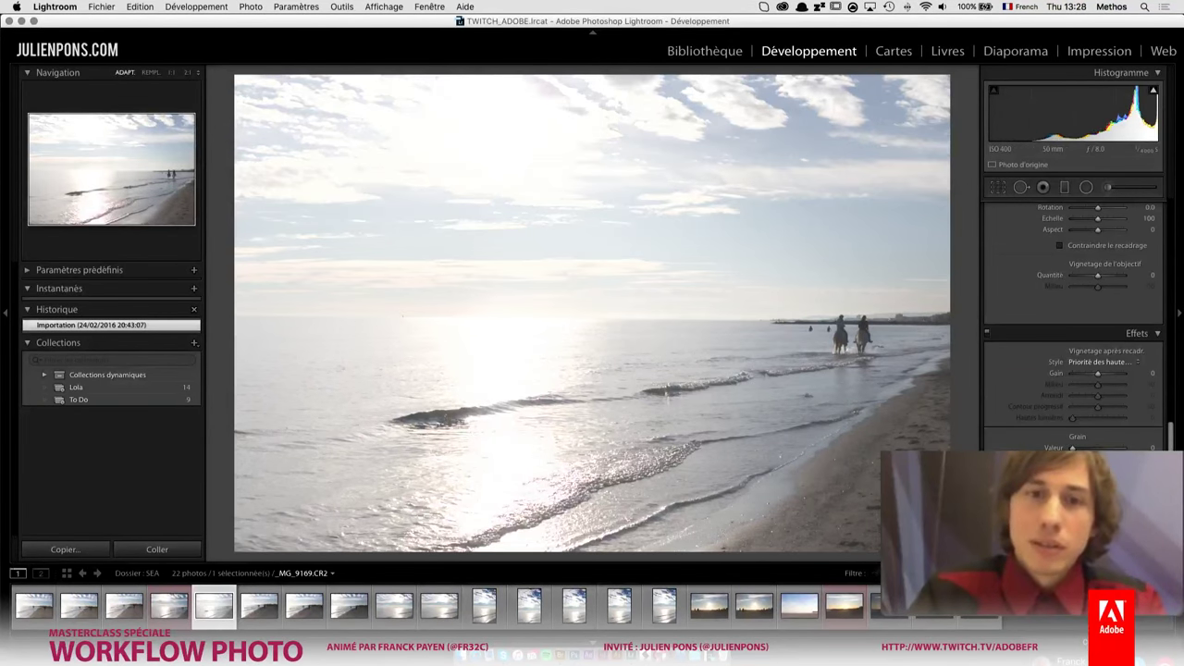
left_click_drag(1098, 471, 1091, 471)
left_click_drag(1170, 435, 1181, 236)
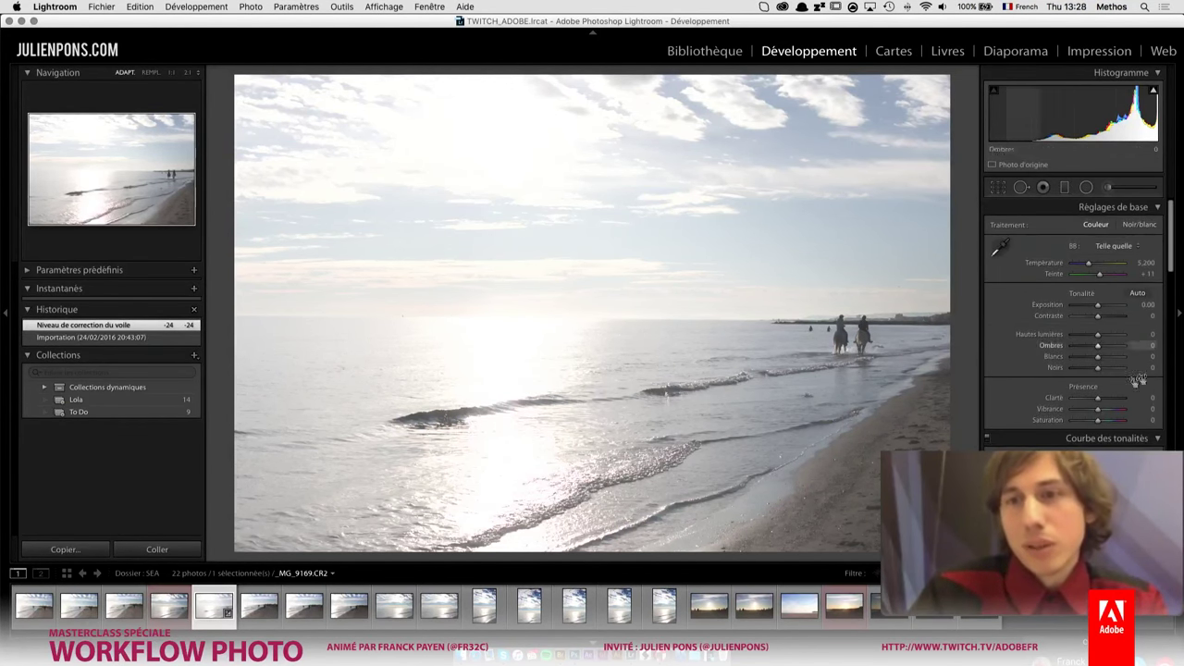
- Set Clarity +31, Vibrance +30 and Saturation +68, then return to the SEA grid
mouse_move(1098, 398)
left_mouse_down()
mouse_move(1130, 410)
mouse_move(1100, 425)
left_mouse_up()
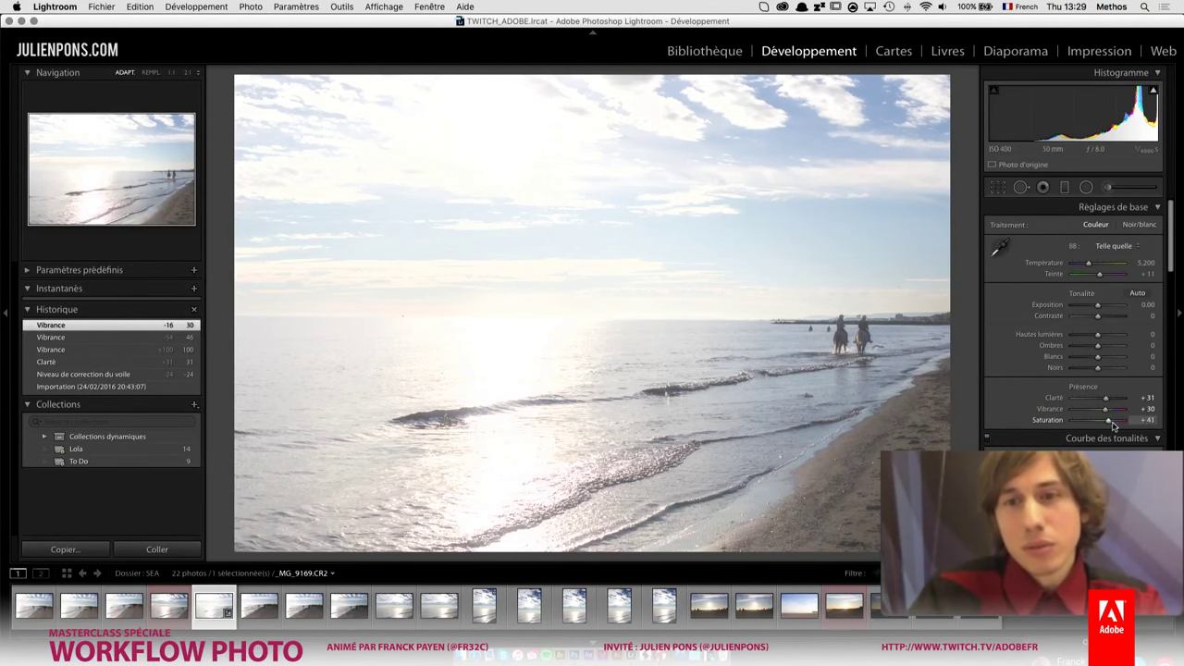
left_click_drag(1117, 424, 1118, 424)
left_click_drag(1171, 250, 1176, 462)
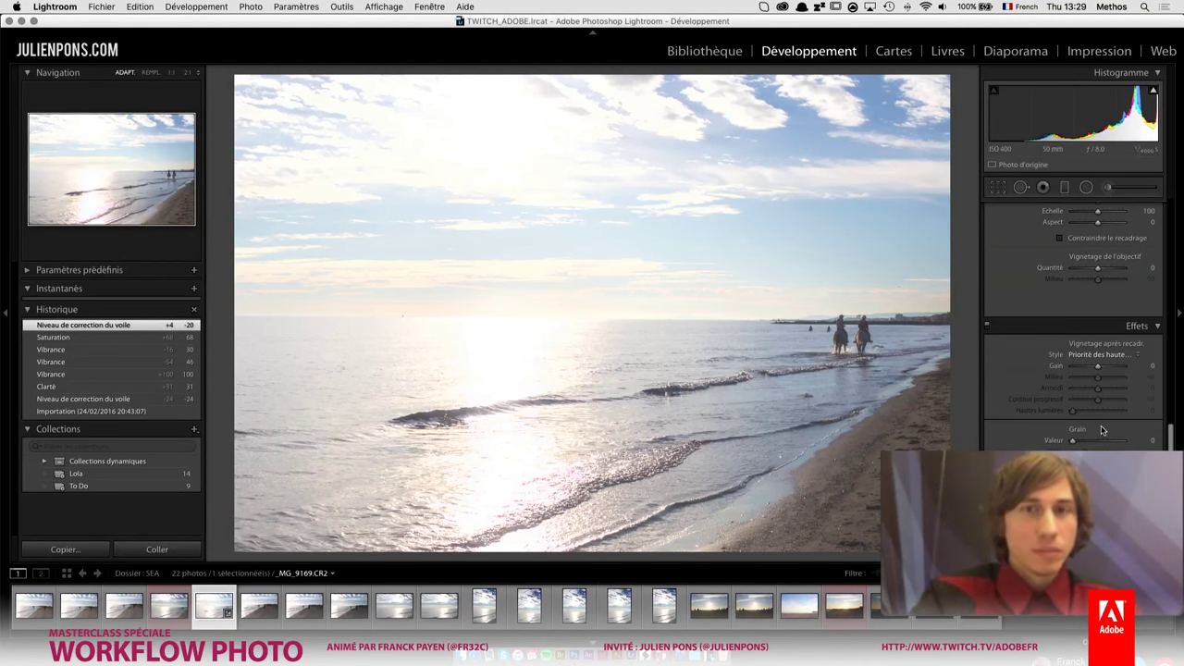
key("g")
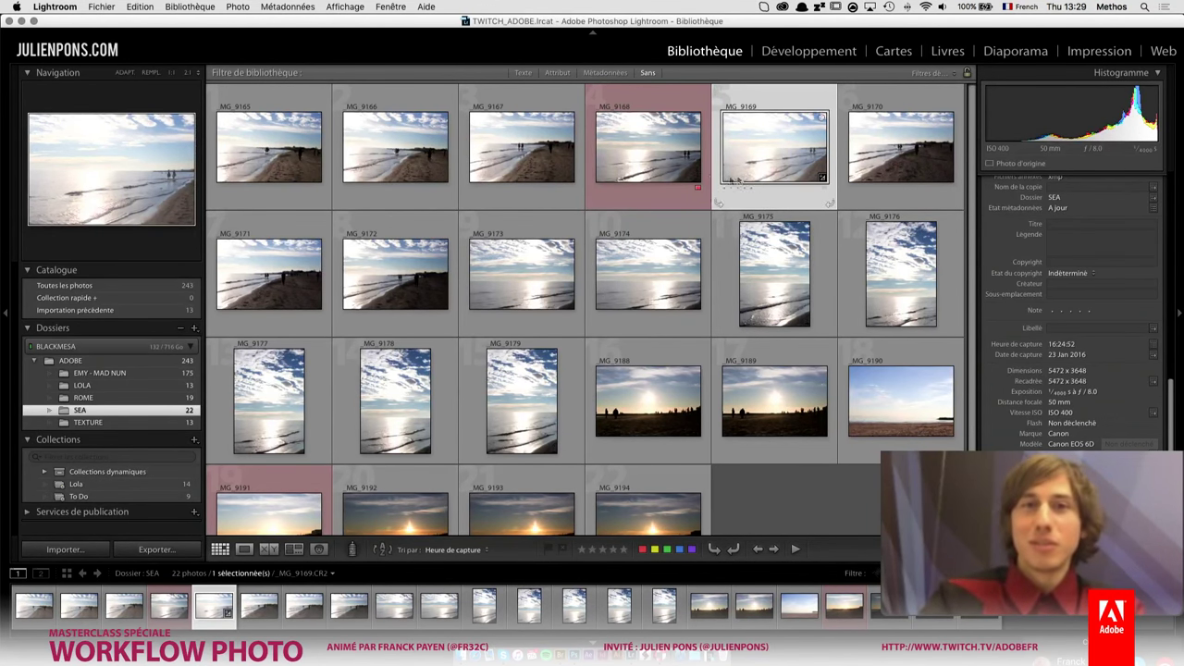
- Edit _MG_9169 in Adobe Photoshop CC 2015, then come back to Lightroom's SEA grid
left_click(793, 56)
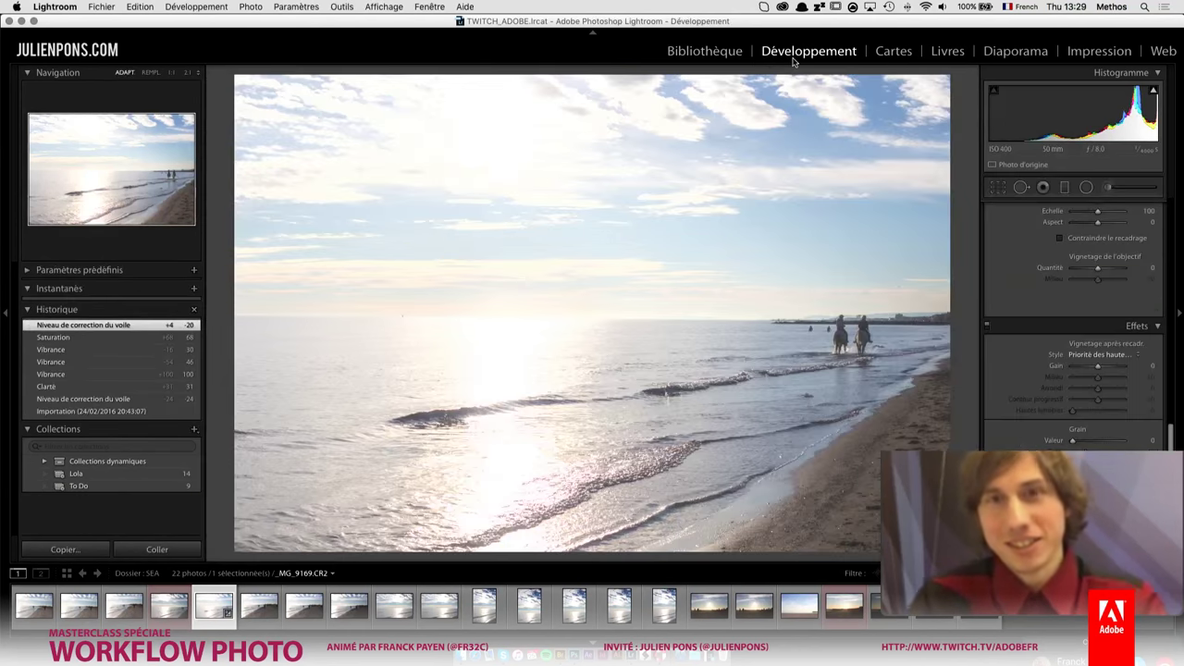
right_click(462, 262)
mouse_move(499, 342)
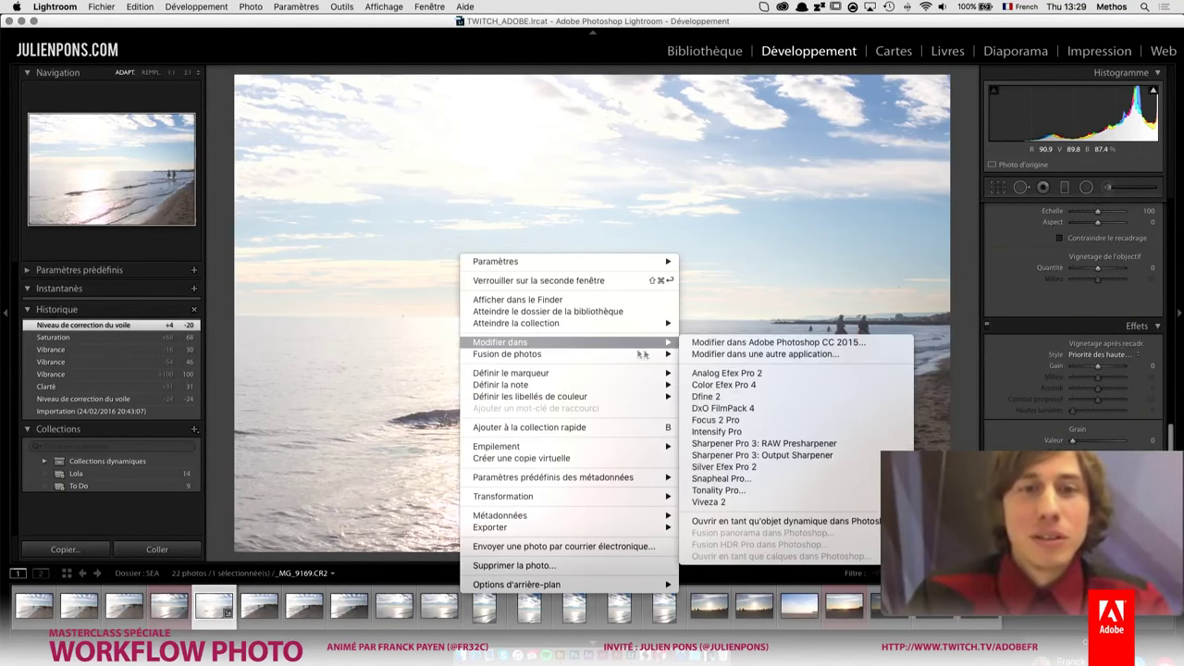
left_click(703, 346)
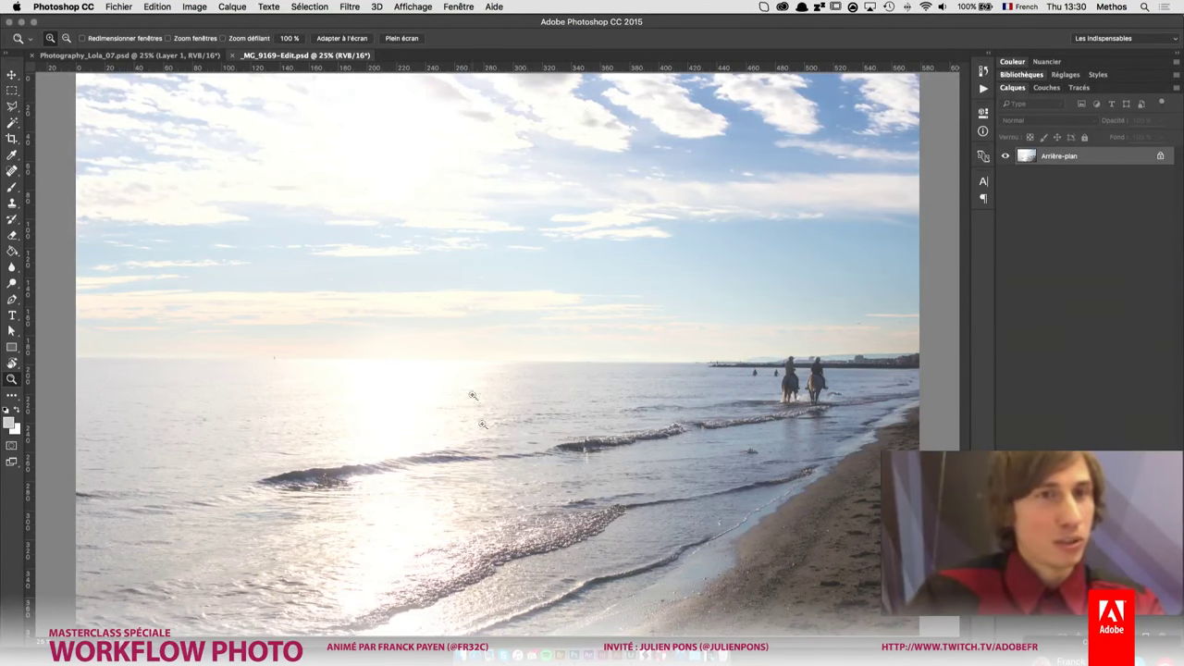
left_click(629, 655)
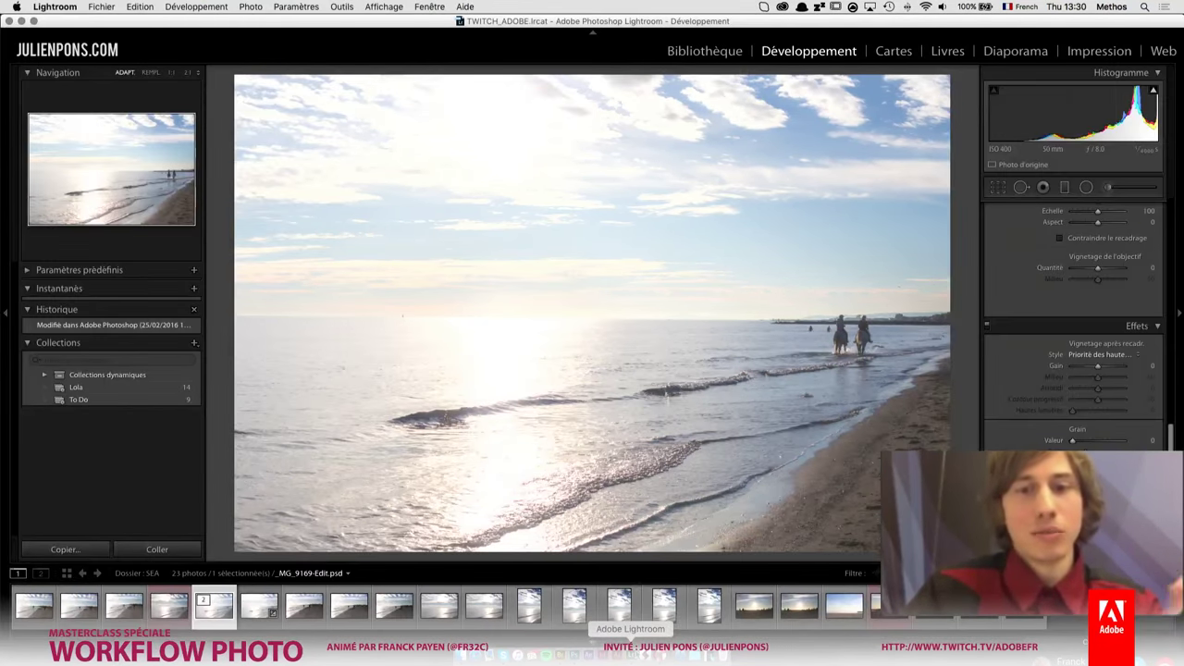
key("g")
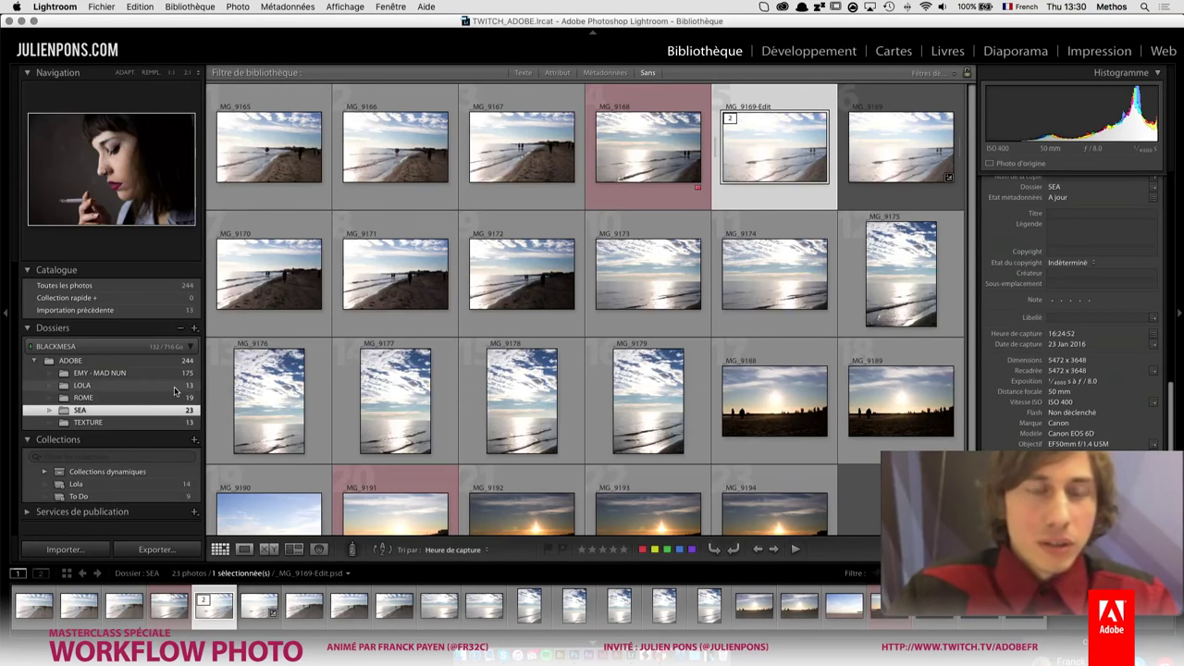
- Show the LOLA folder and close _MG_9169-Edit.psd in Photoshop before returning to Lightroom
left_click(174, 386)
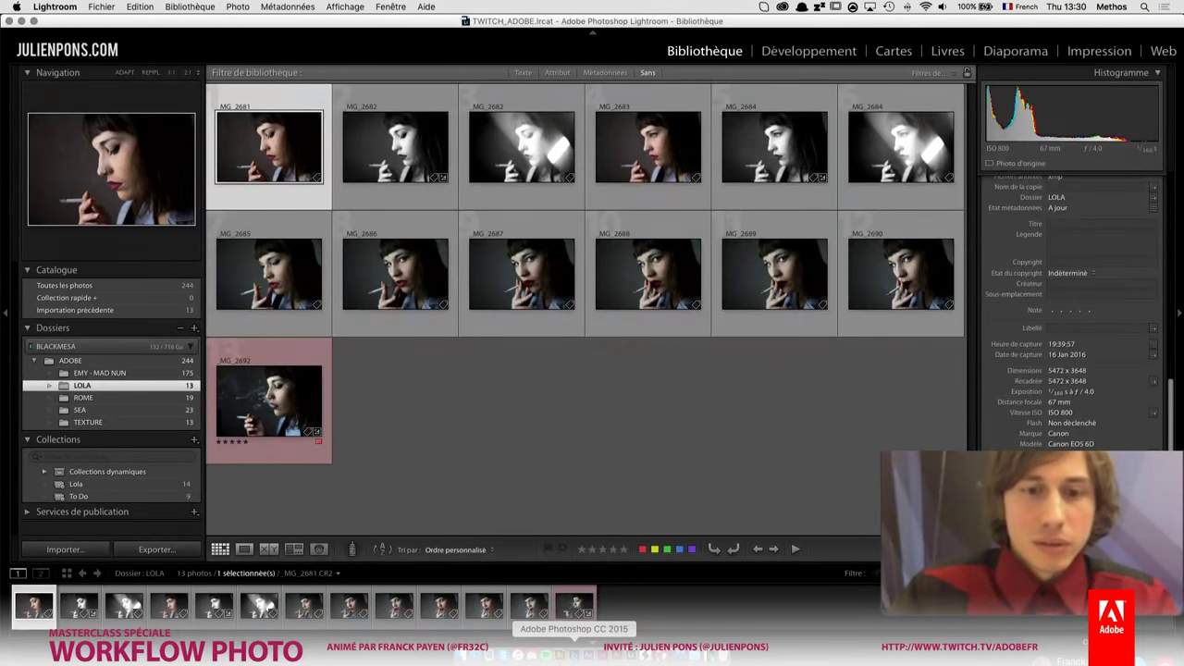
left_click(573, 655)
left_click(233, 57)
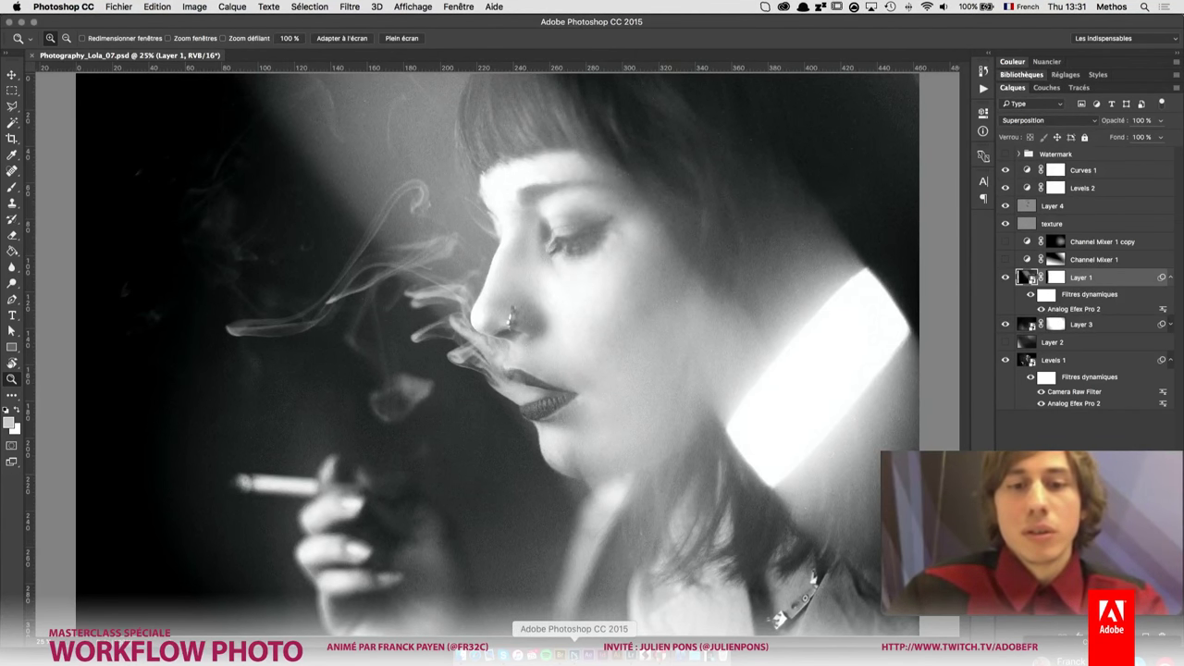
left_click(630, 653)
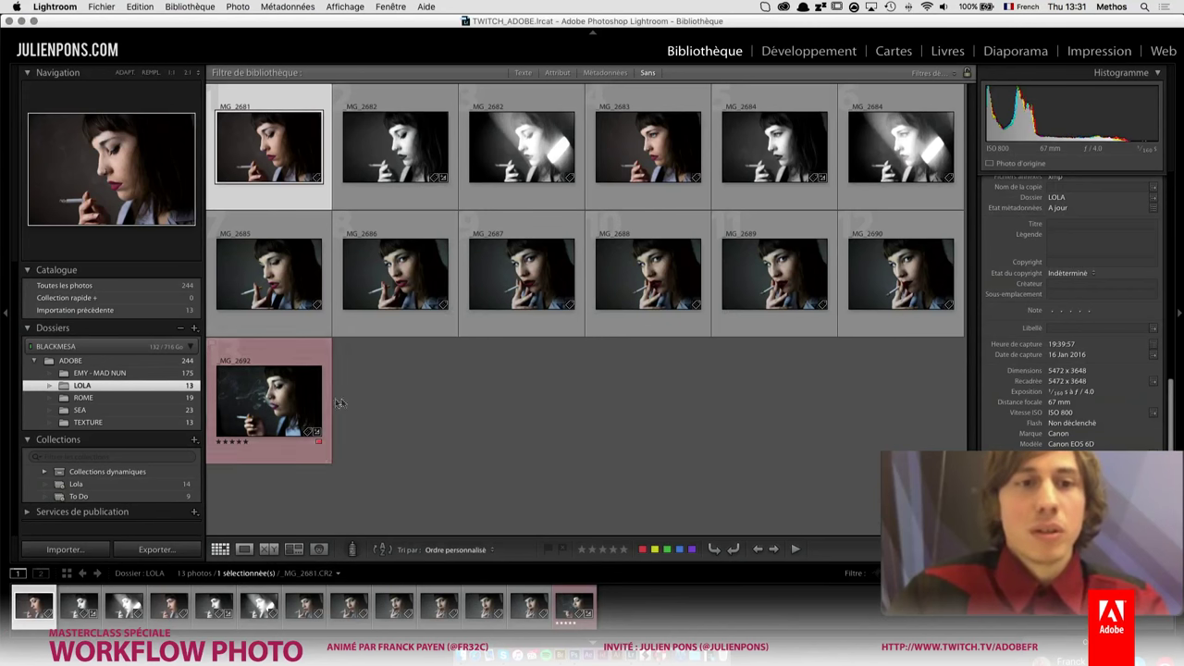
mouse_move(268, 399)
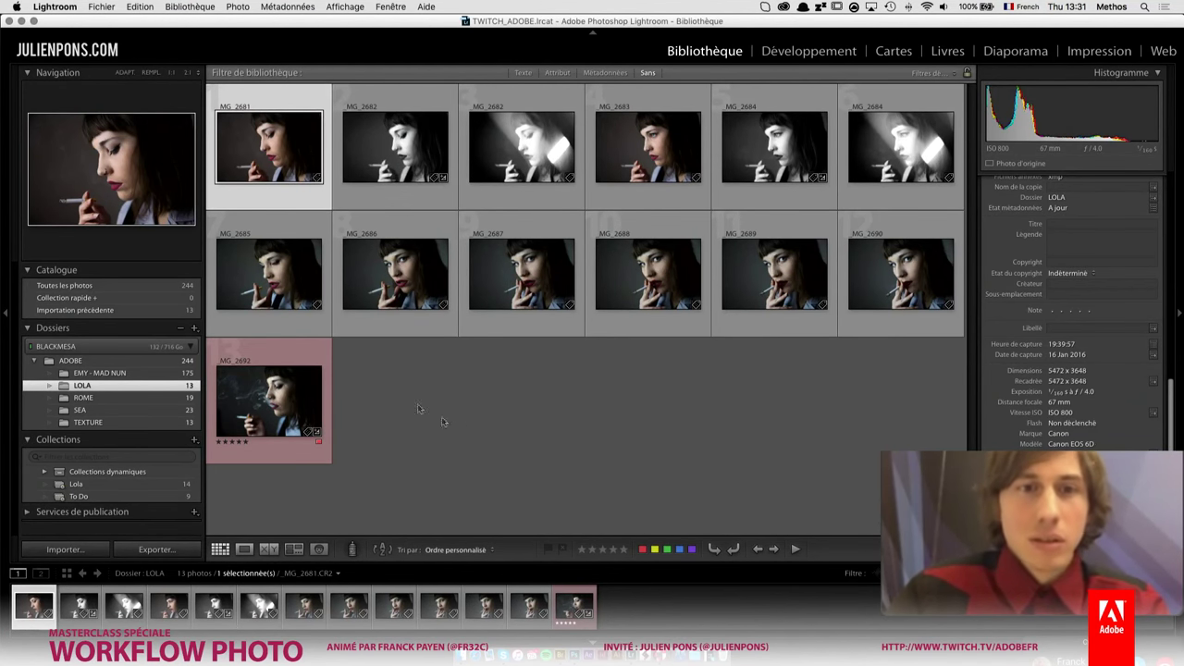
- Compare portrait _MG_2692 with black-and-white _MG_2689 full size, then reselect _MG_2692 in the grid
double_click(288, 426)
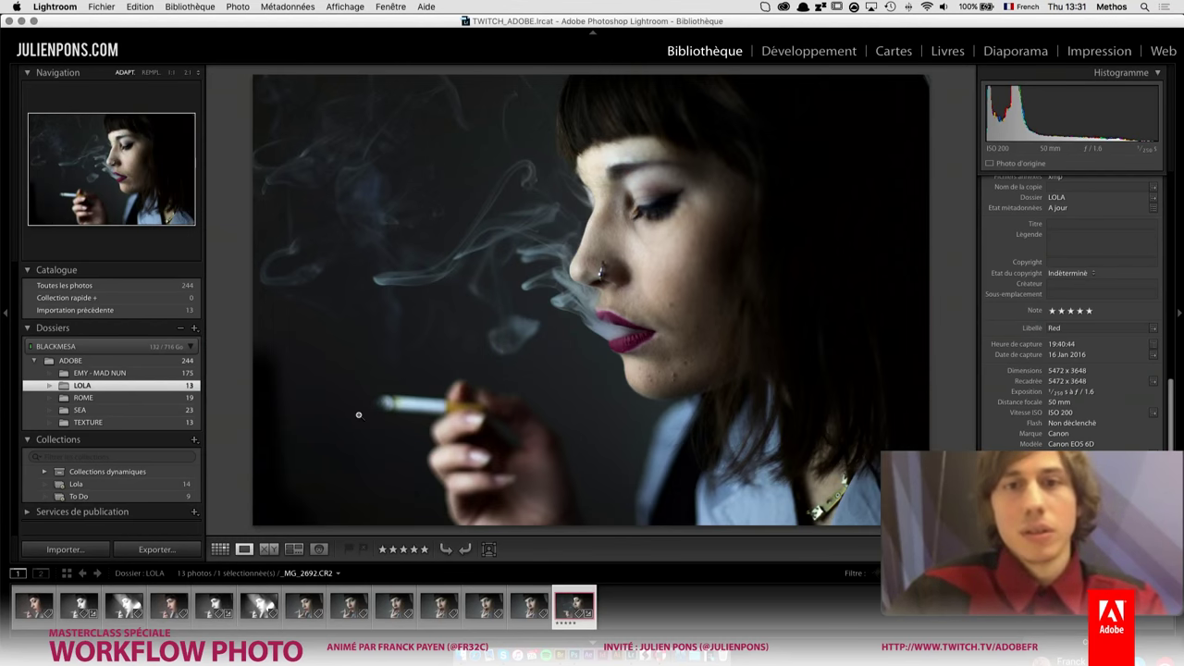
key("Left")
key("Left")
key("Left")
key("Left")
key("Left")
key("Left")
key("Left")
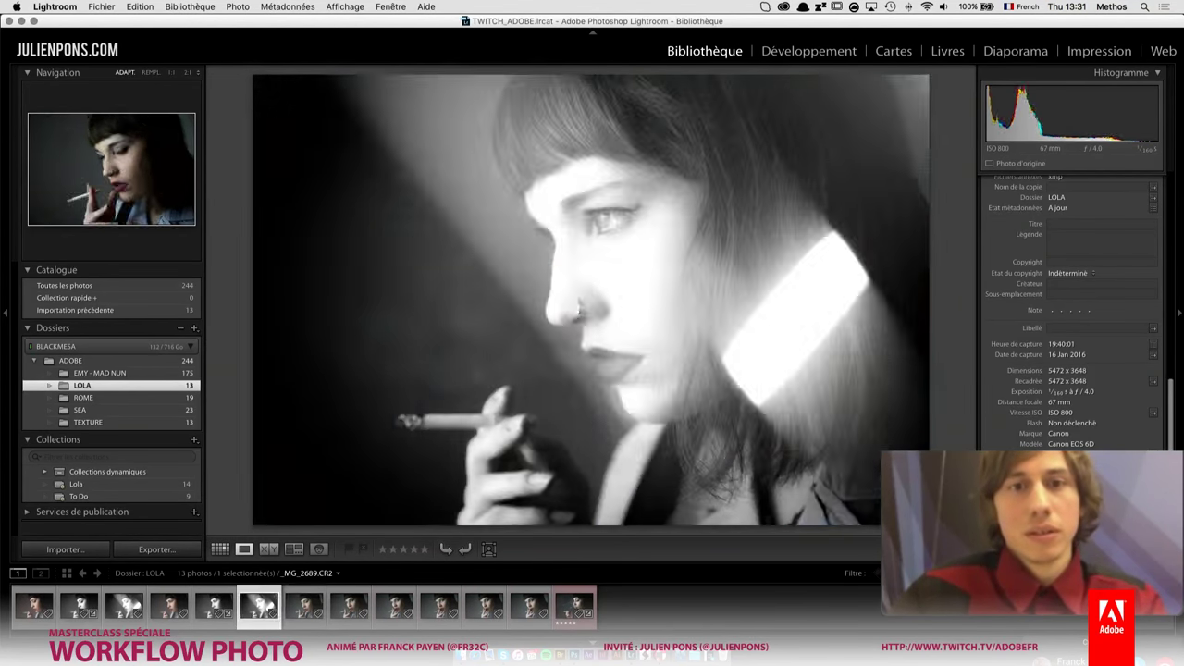
key("Right")
key("Right")
key("Right")
key("Right")
key("Right")
key("Right")
key("Right")
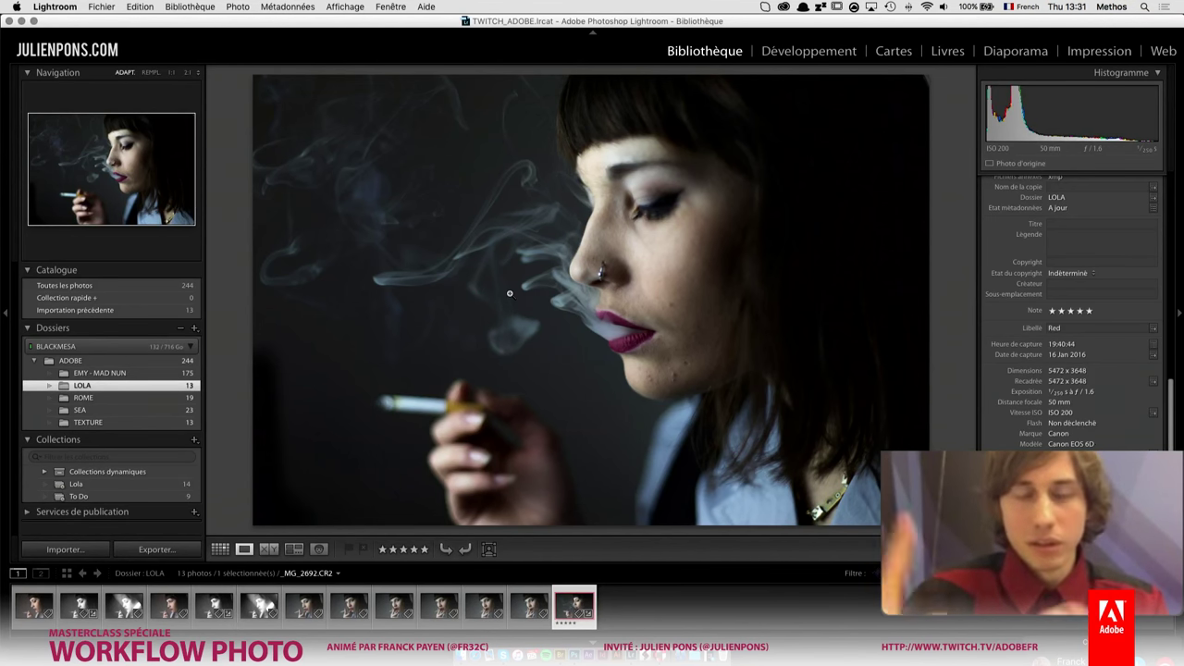
key("g")
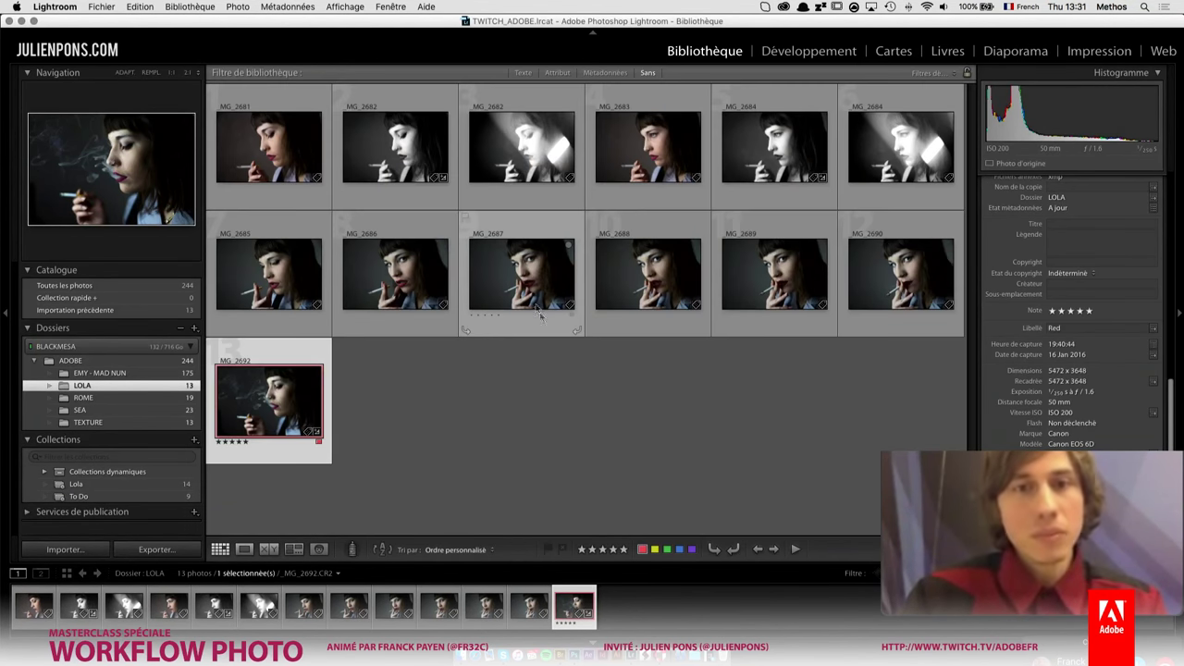
left_click(481, 412)
left_click(319, 411)
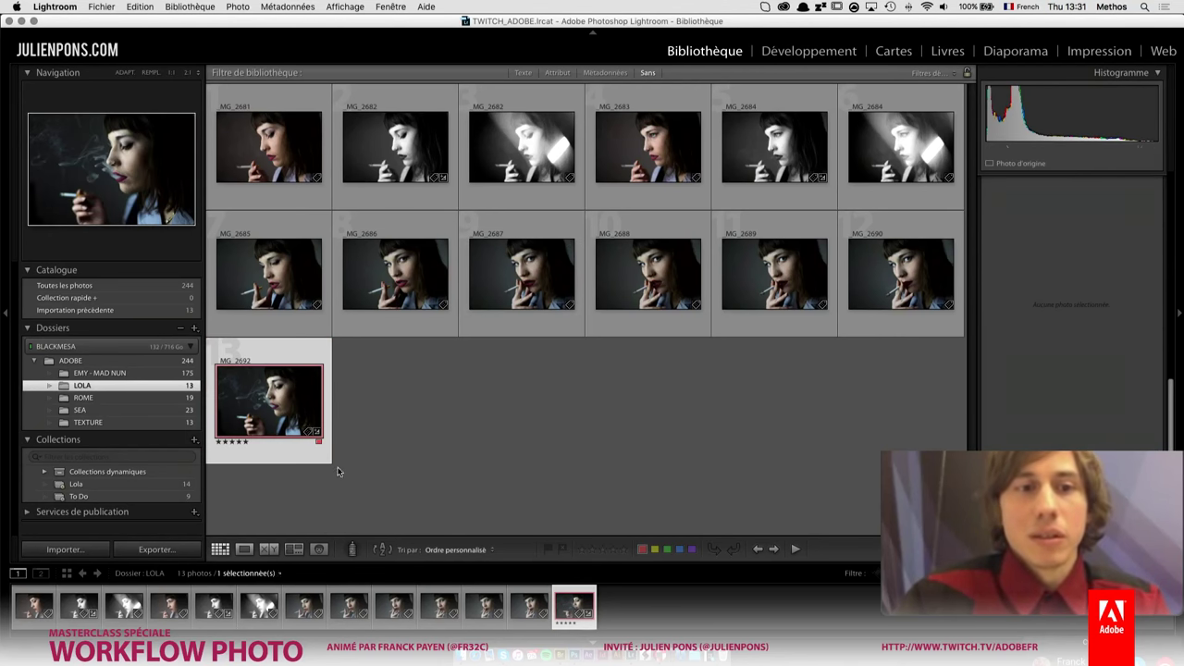
- Open Photography_Lola_07_base.psd from Photoshop's recent files
left_click(573, 653)
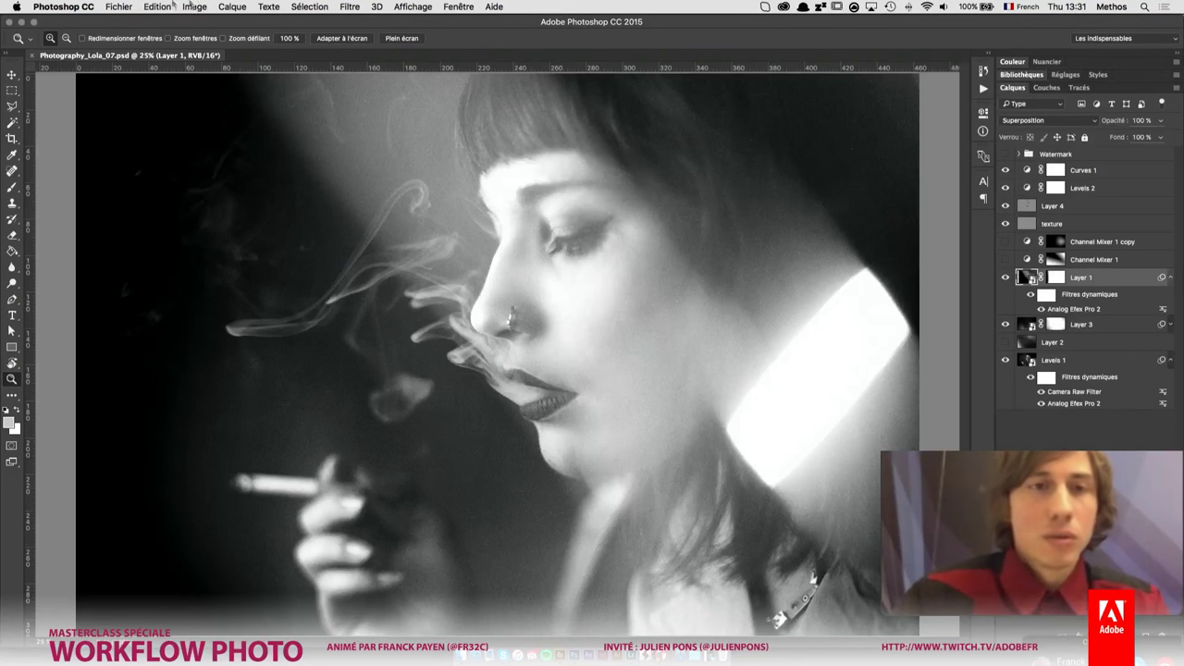
left_click(120, 7)
mouse_move(164, 69)
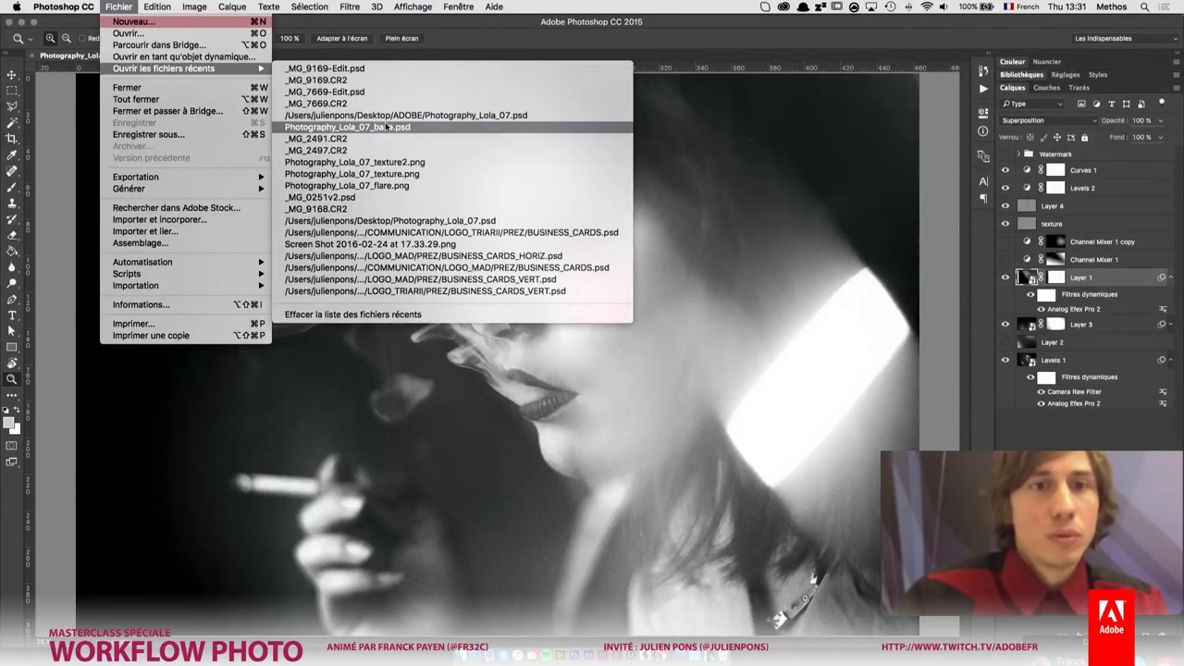
left_click(387, 128)
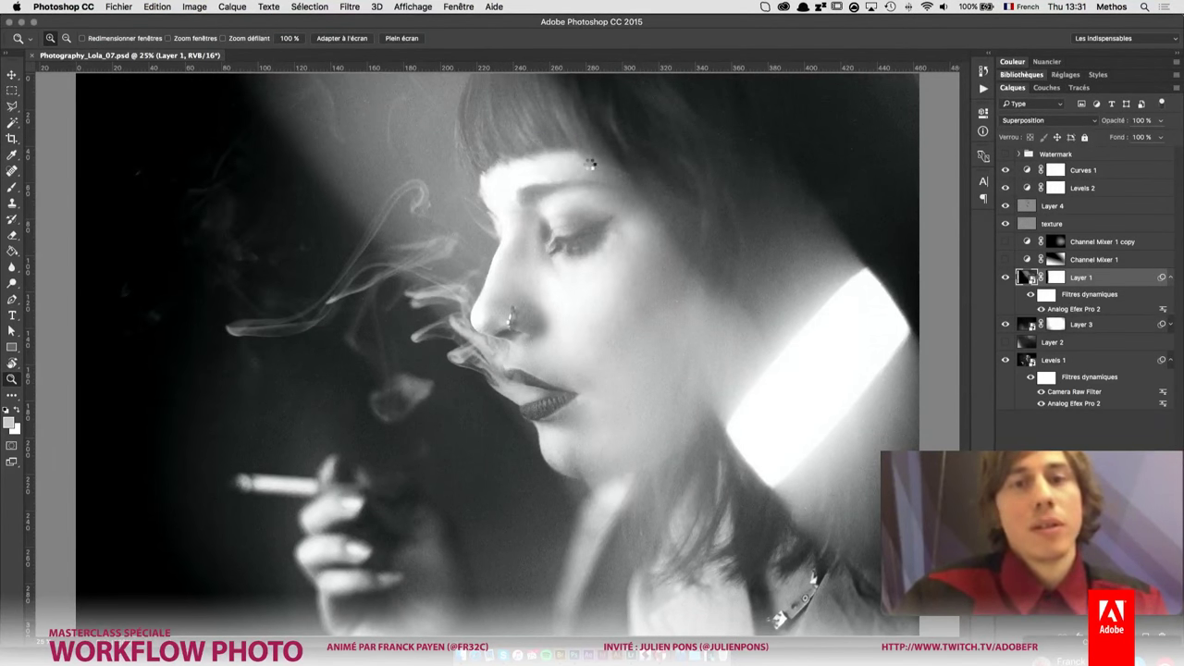
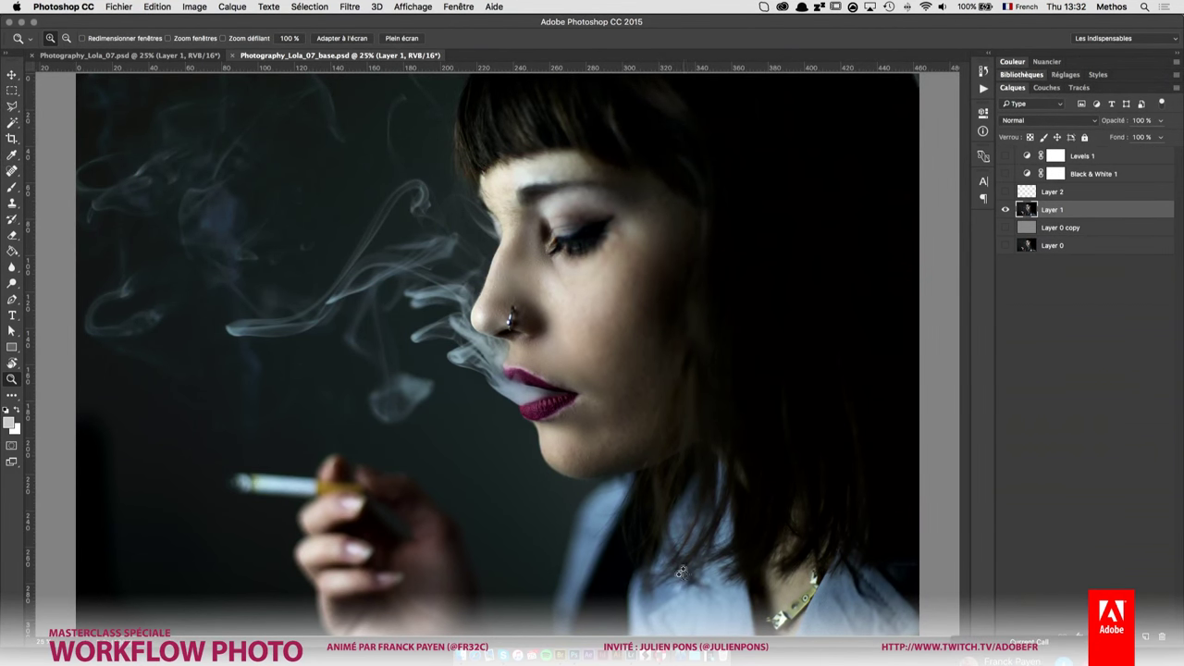
- Open flare.png, texture.png and texture2.png together as three new documents
left_click(137, 12)
left_click(280, 60)
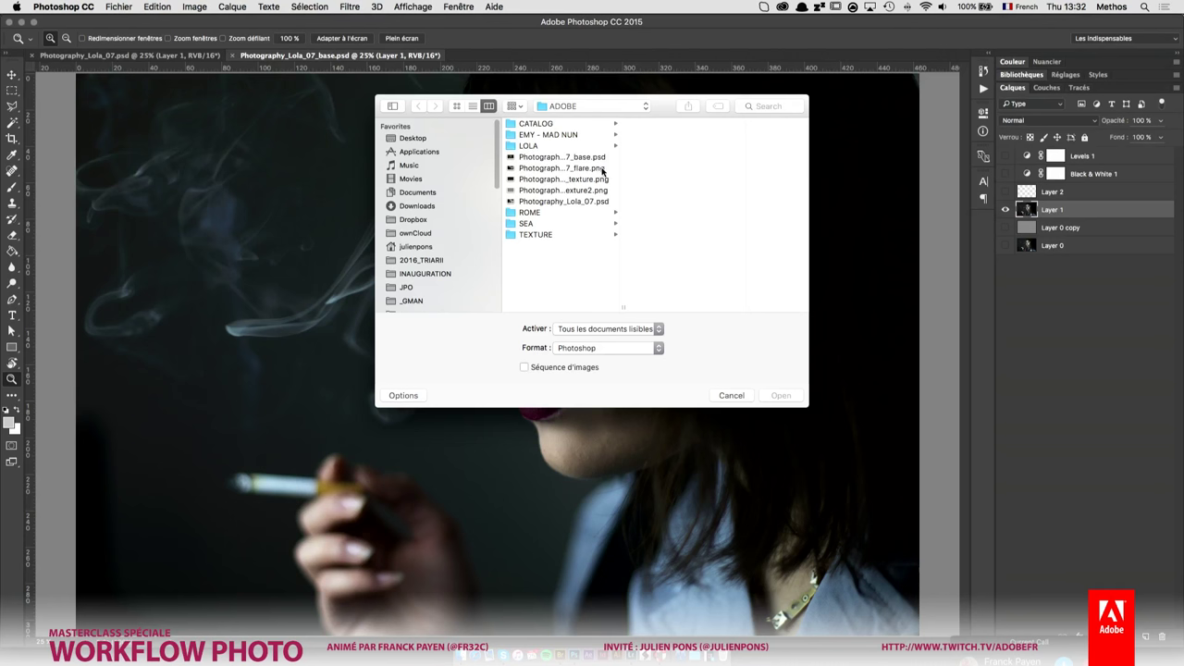
left_click(601, 168)
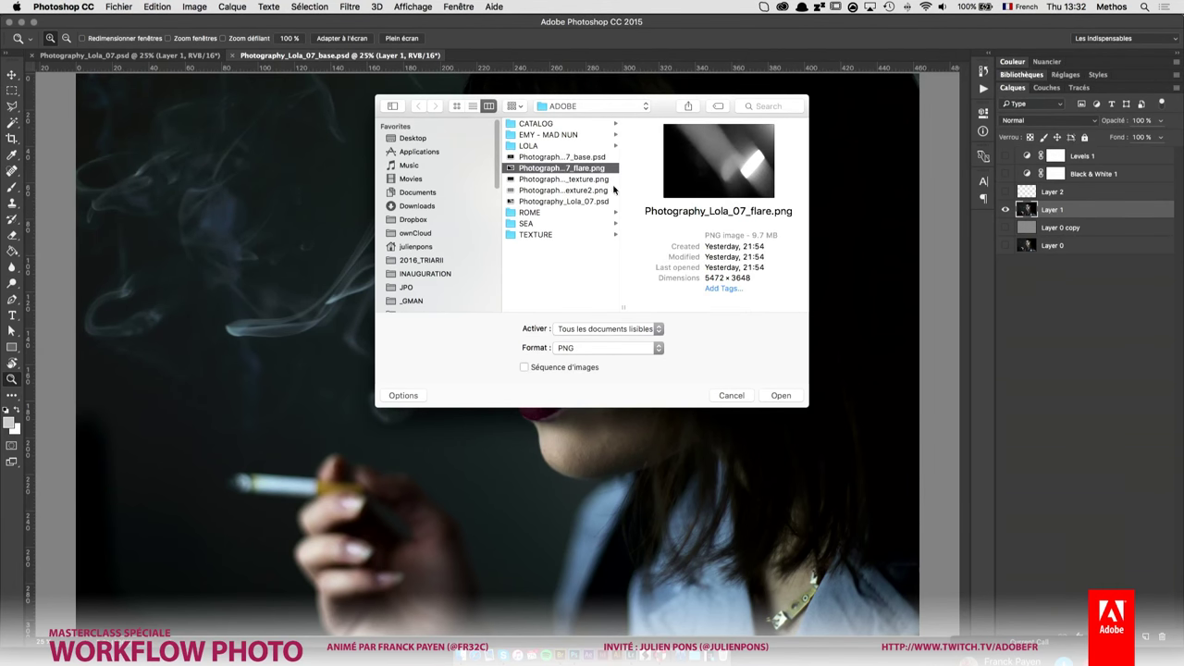
key("shift+Down")
key("shift+Down")
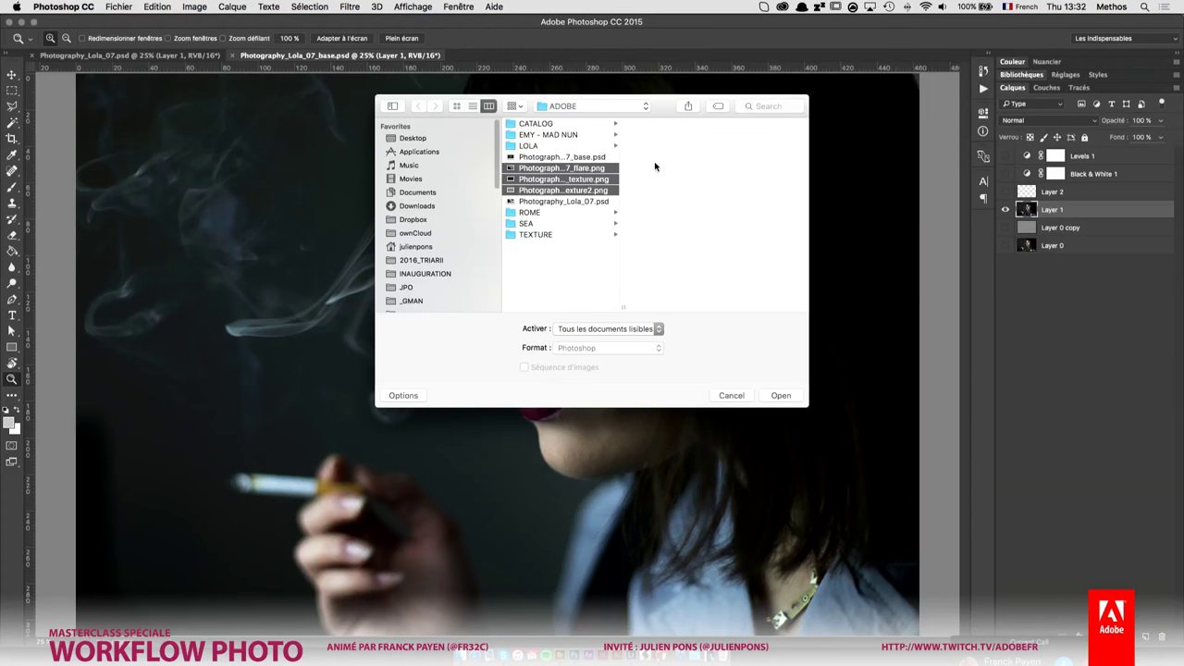
left_click(781, 395)
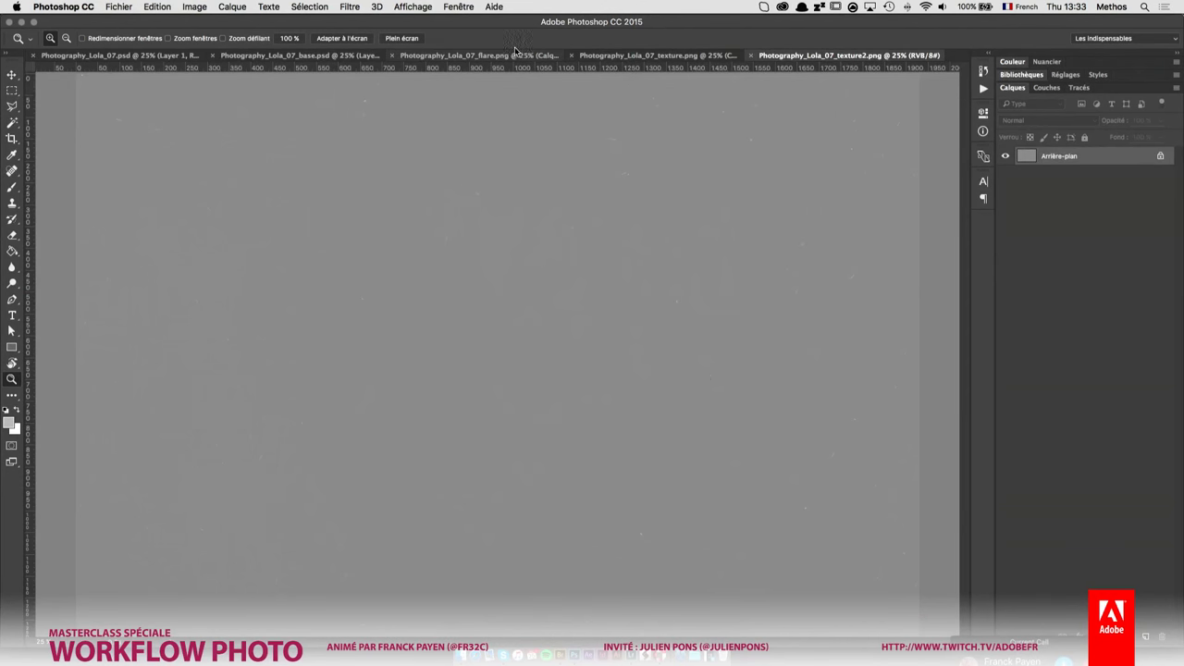
- Flip between the texture and flare documents, ending on flare, then switch over to Lightroom
left_click(513, 56)
left_click(662, 55)
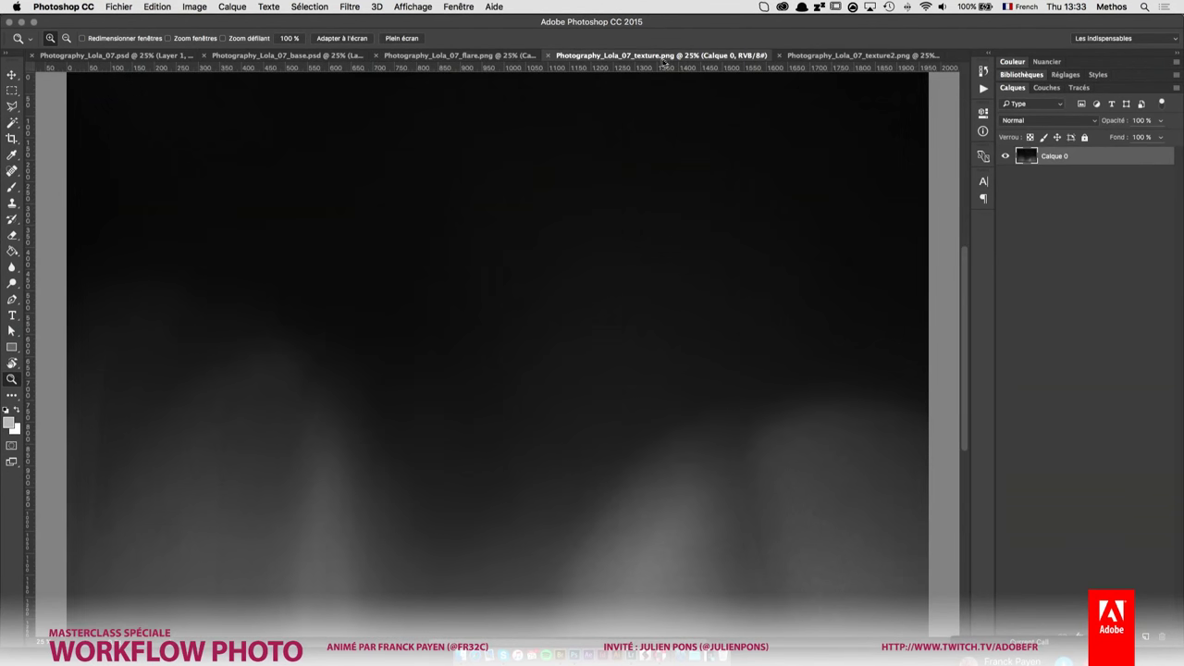
left_click(493, 55)
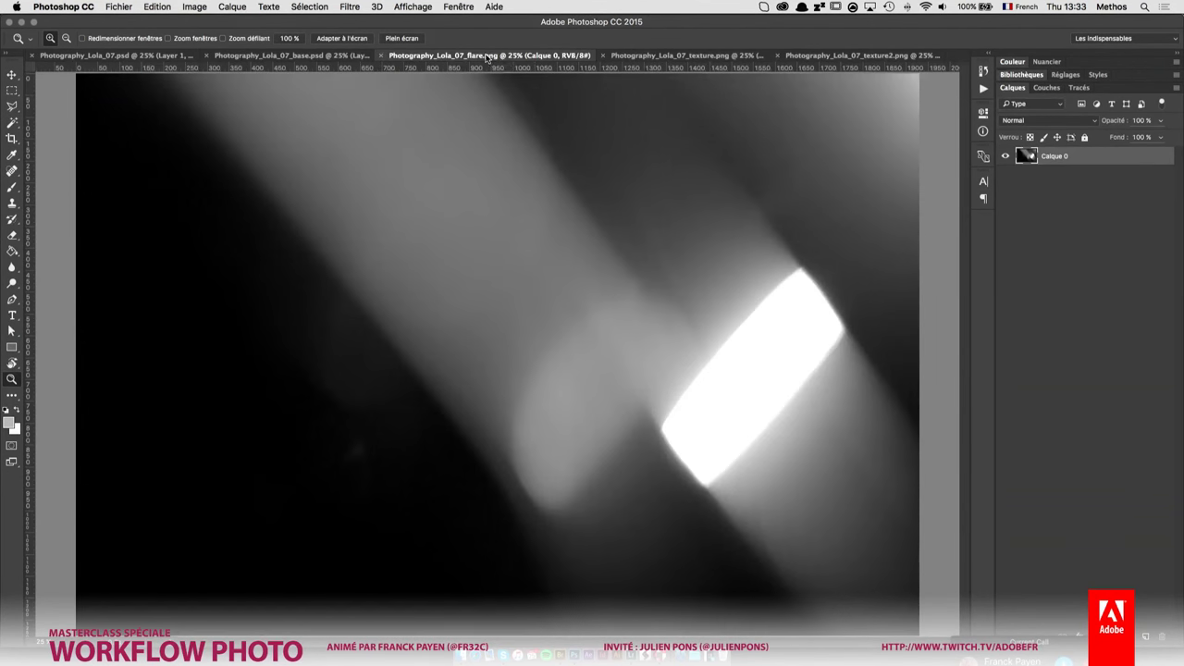
left_click(662, 57)
left_click(508, 57)
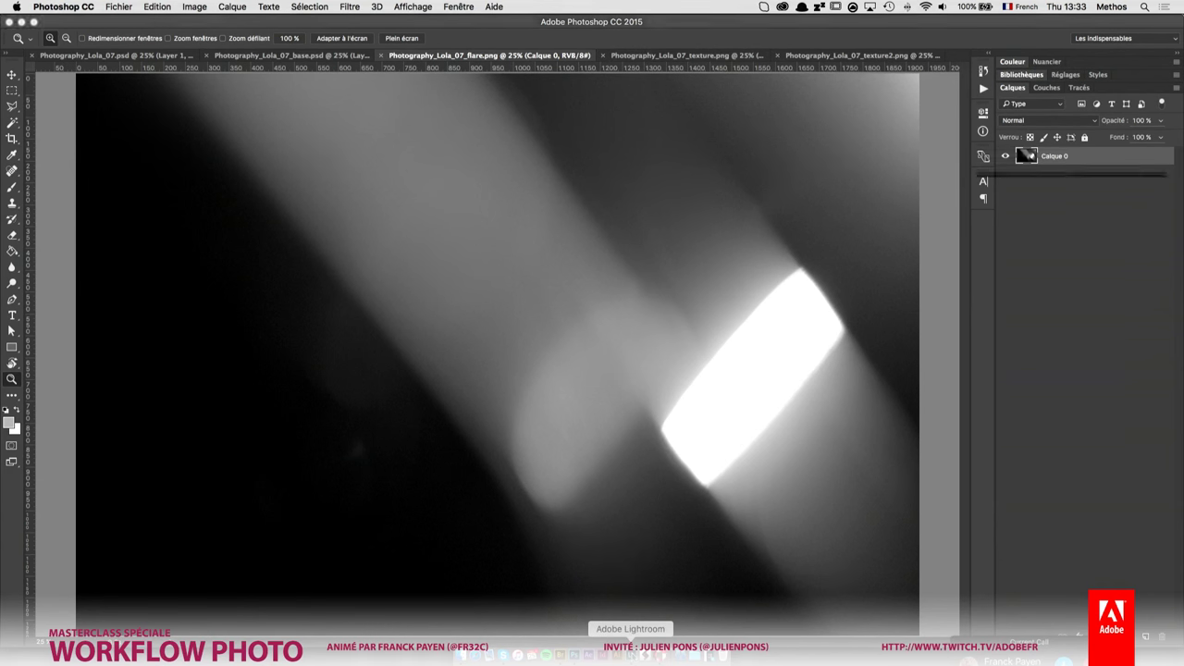
left_click(630, 653)
- Browse the TEXTURE folder in Loupe view, zooming 1:1 to inspect the water drops
left_click(87, 422)
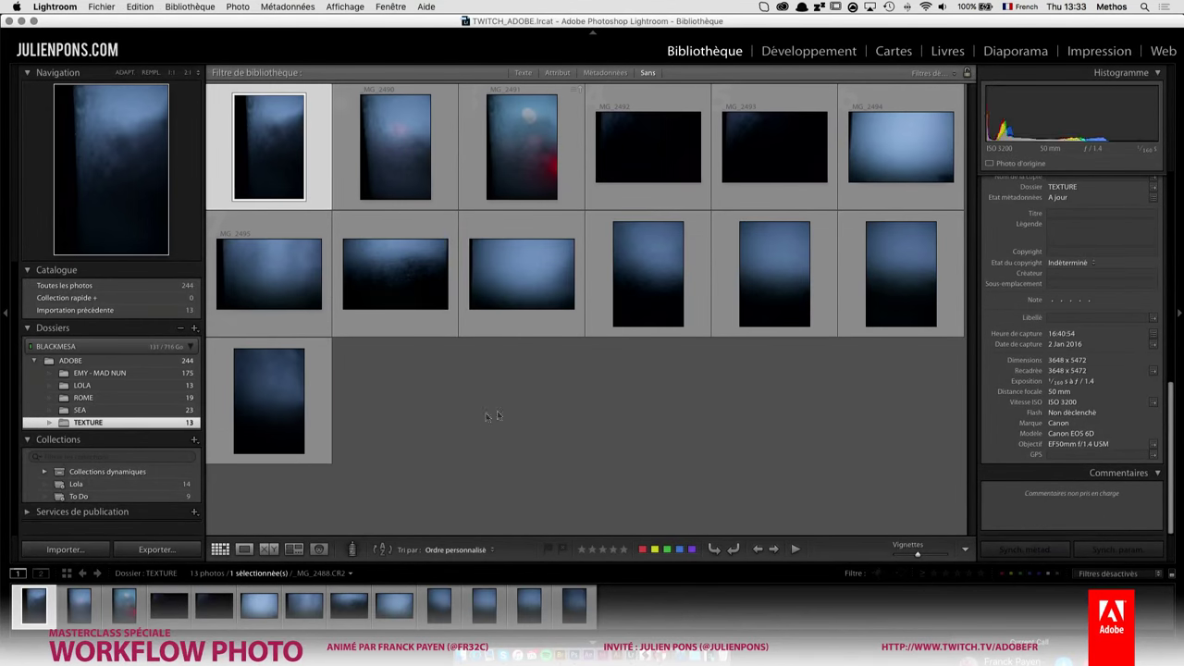
key("e")
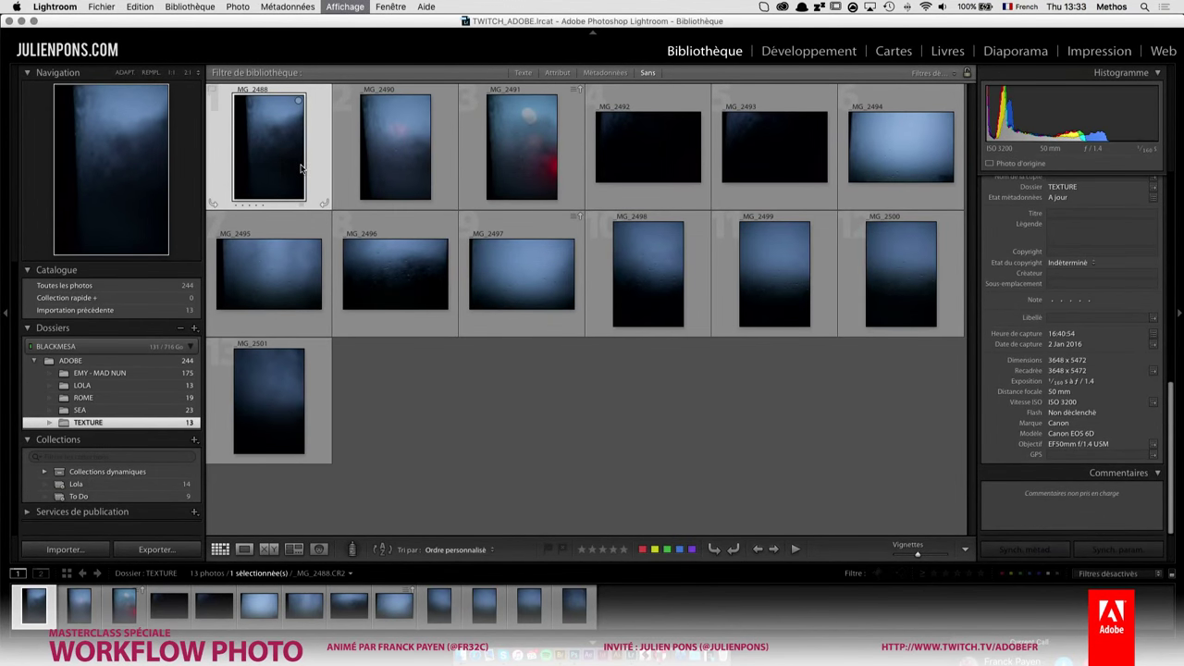
key("Right")
key("Right")
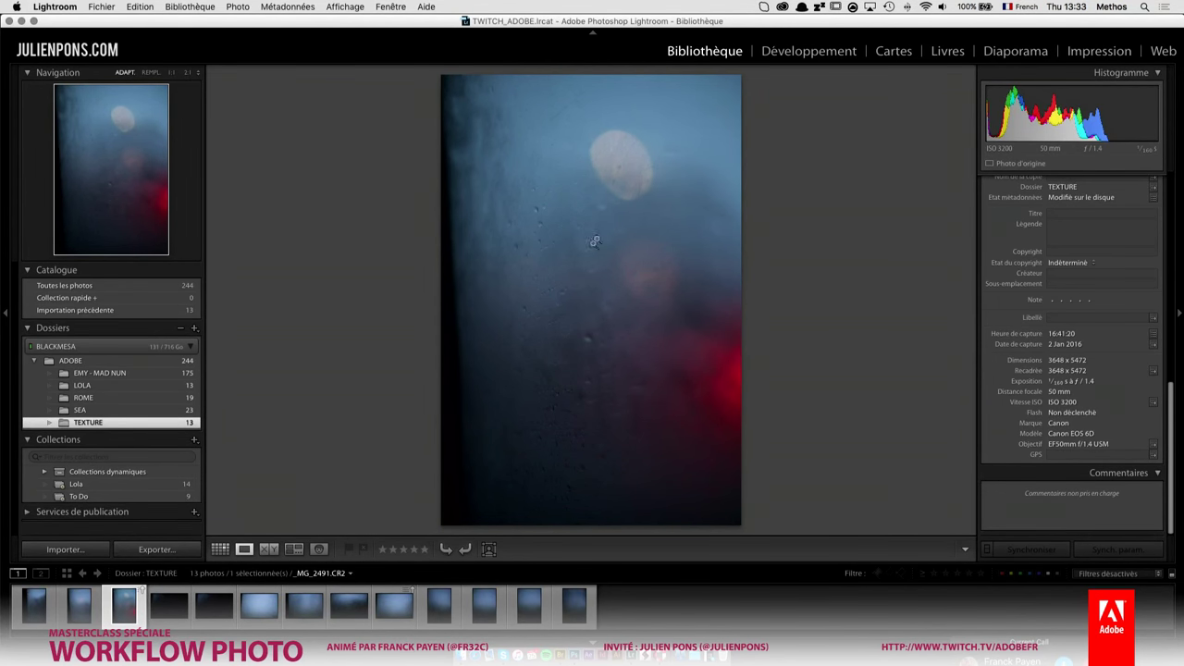
left_click(595, 241)
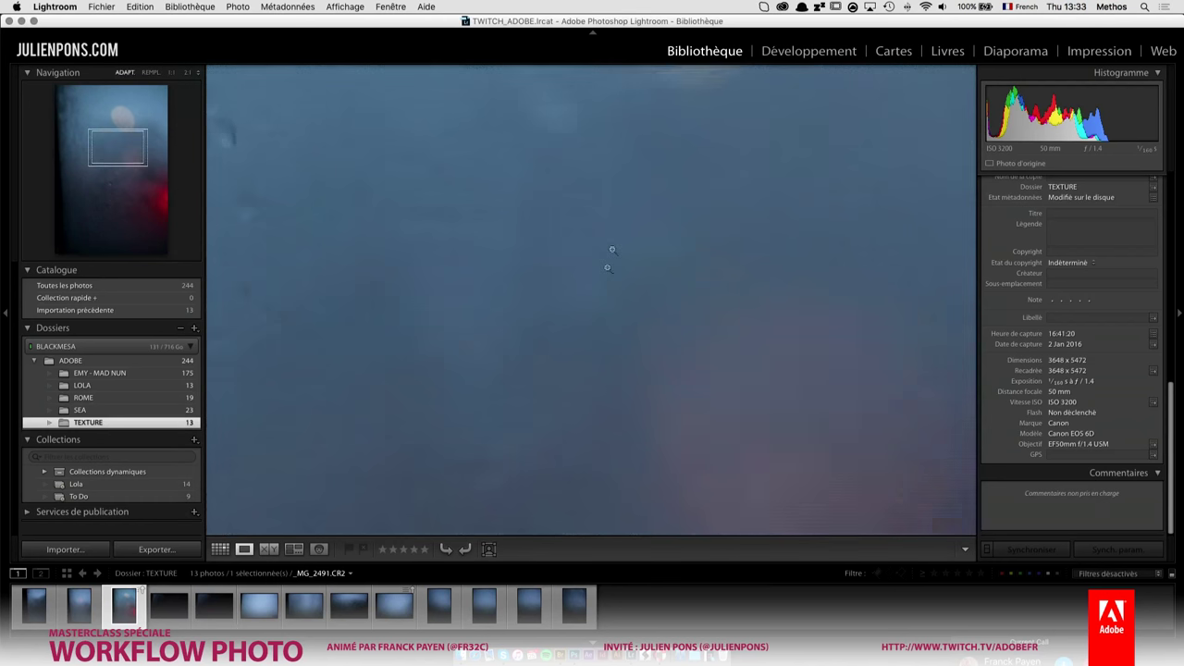
left_click(611, 249)
- Settle on photo _MG_2491 and open it in the Develop module
key("Right")
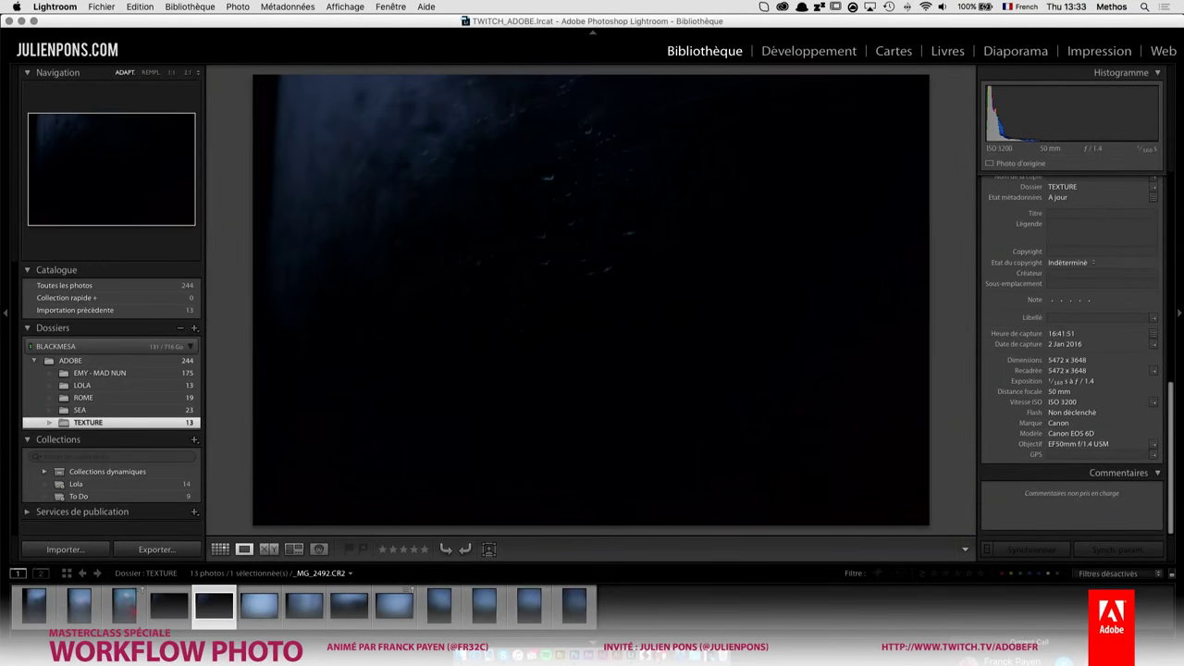
key("Right")
key("Right")
key("Right")
key("Right")
key("Right")
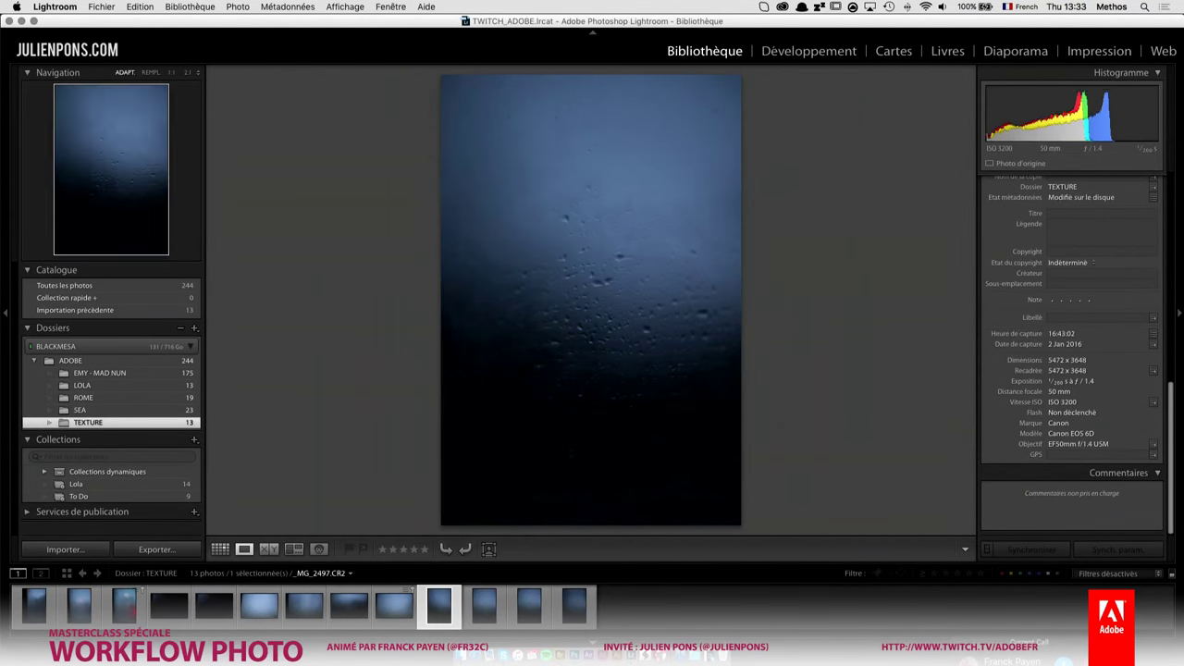
key("Right")
key("Left")
key("Left")
key("Left")
key("Left")
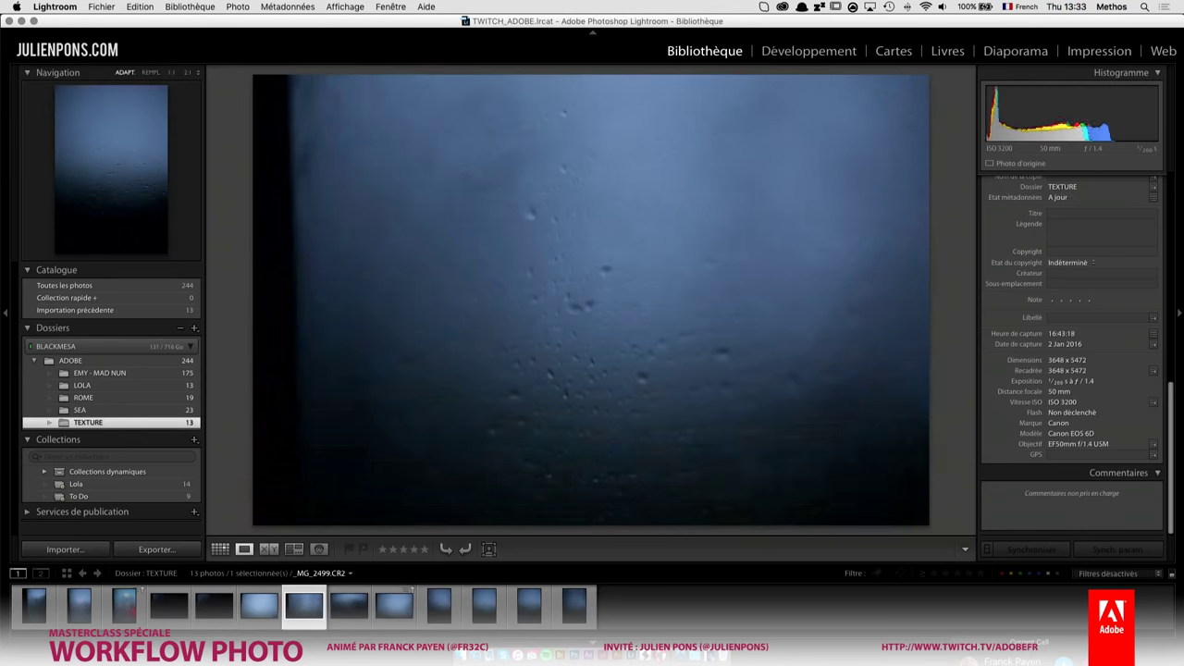
key("Left")
key("Left")
key("Left")
key("Left")
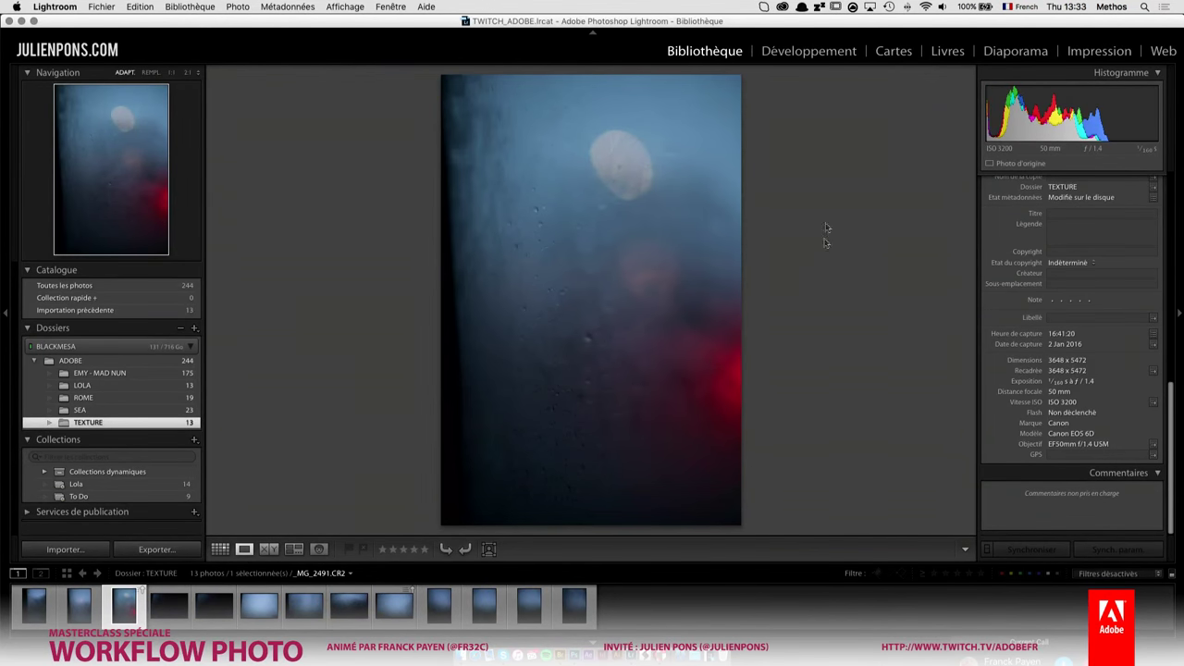
left_click(800, 51)
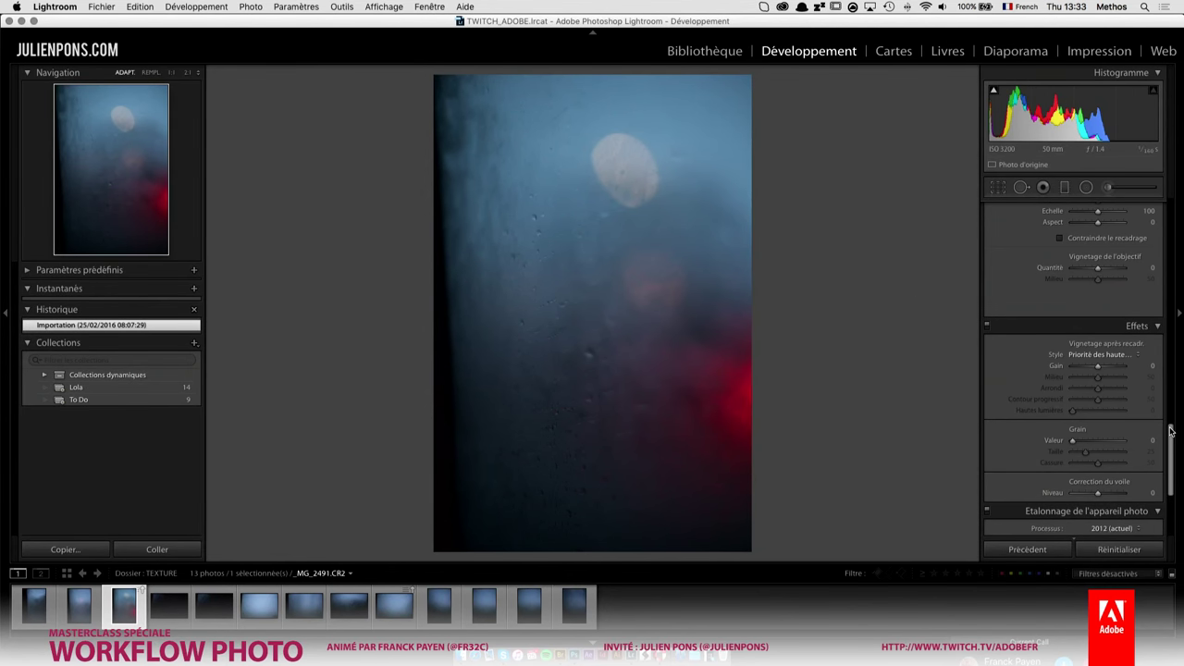
- In the Basic panel set Shadows +62, Clarity +100 and Vibrance +21
left_click_drag(1171, 430, 1164, 201)
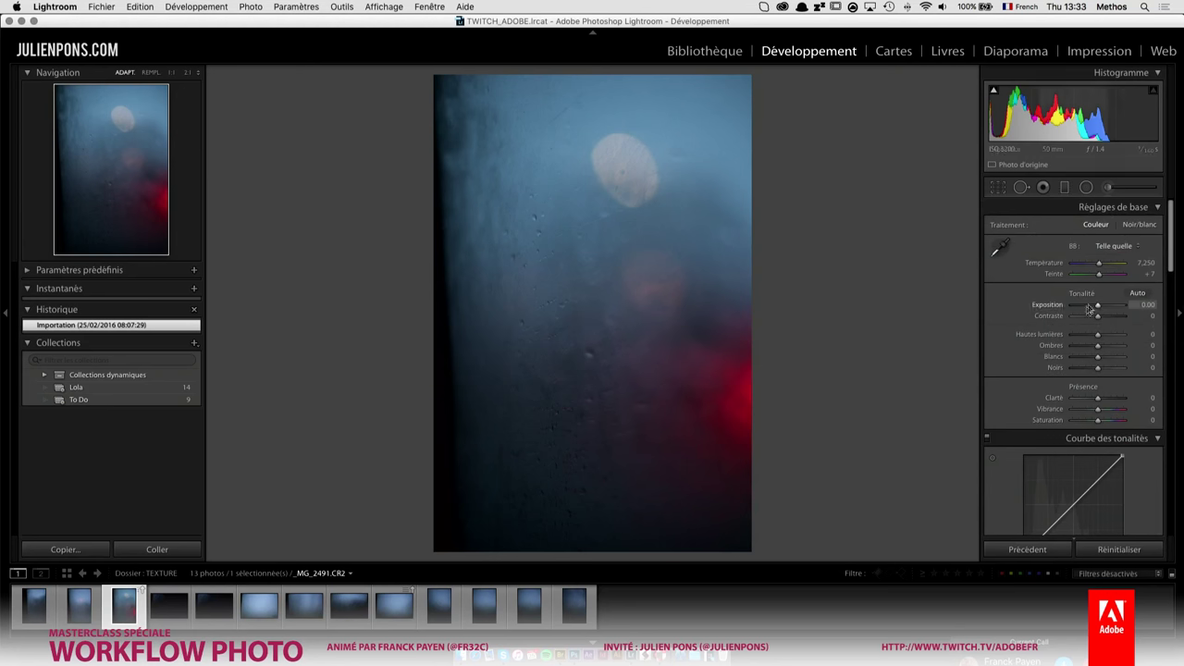
left_click_drag(1098, 345, 1113, 348)
left_click_drag(1098, 398, 1144, 399)
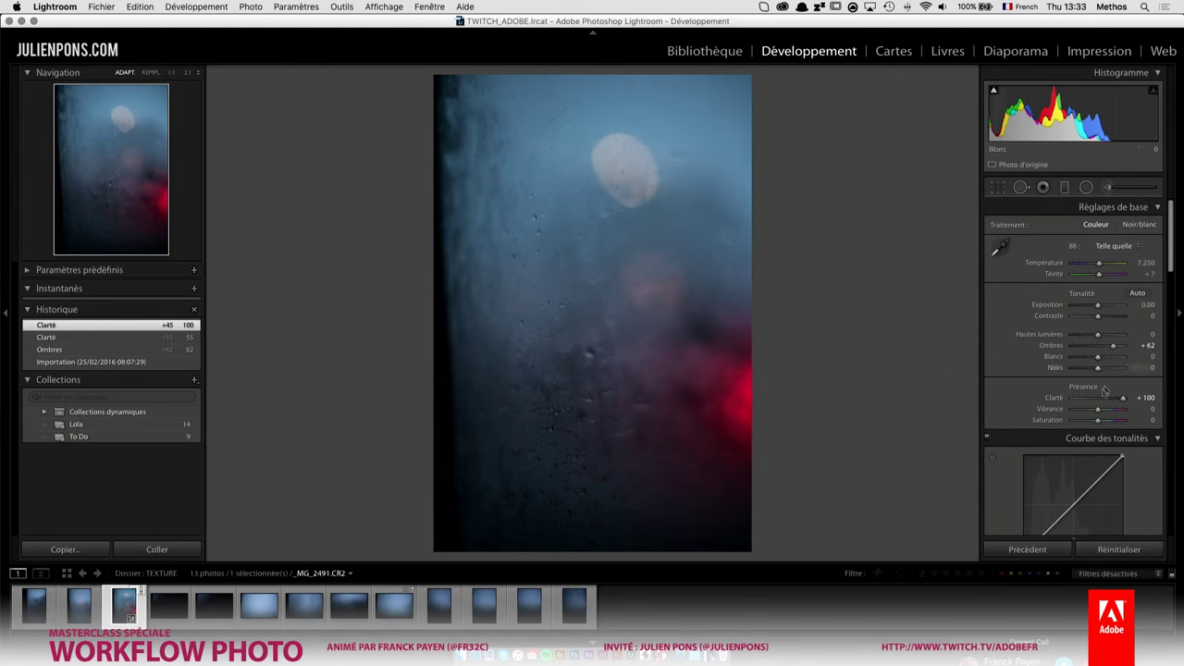
left_click_drag(1097, 409, 1104, 409)
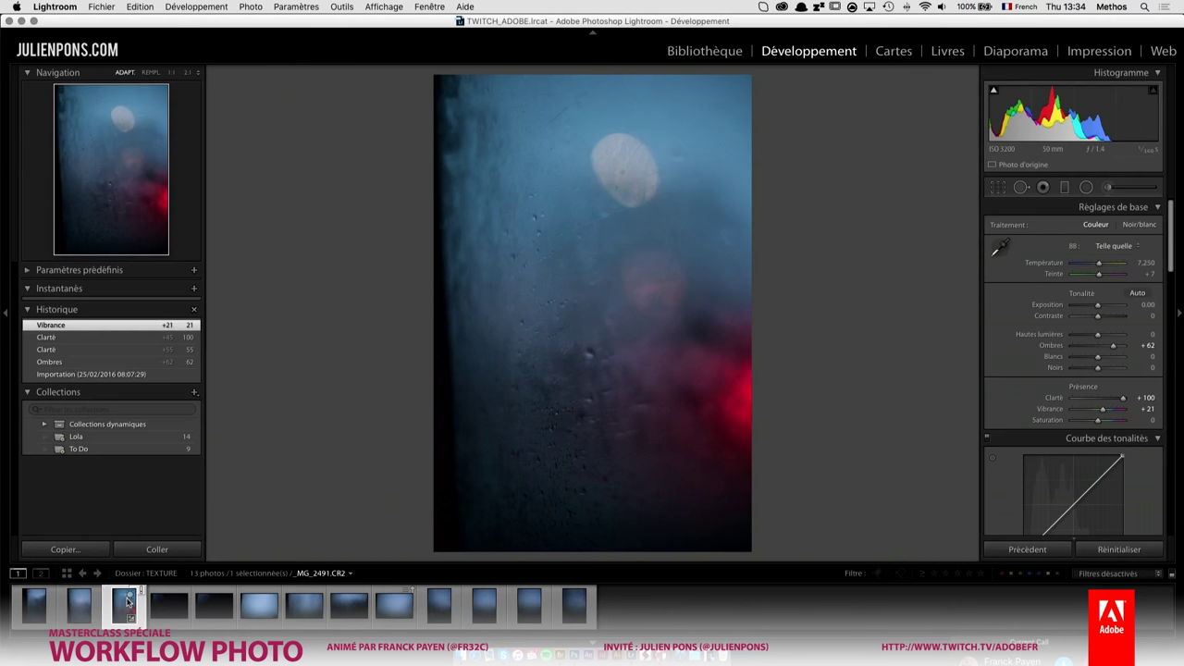
- Send the filmstrip's _MG_2491 thumbnail via Edit In to Adobe Photoshop CC 2015
right_click(125, 611)
mouse_move(164, 369)
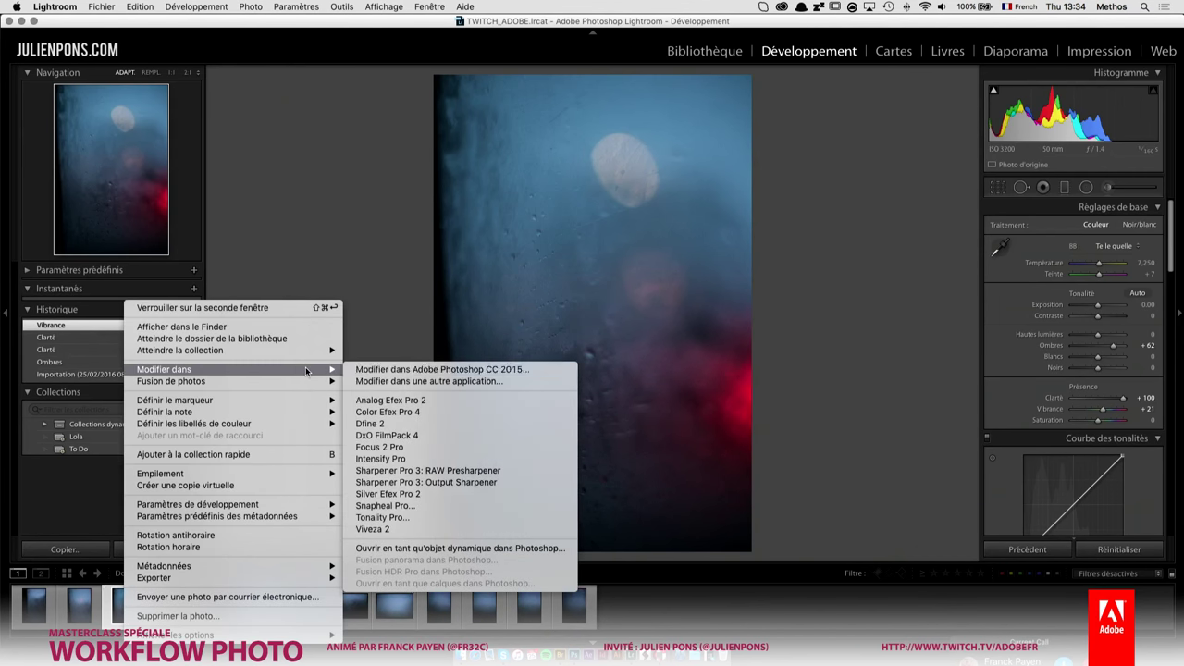
left_click(371, 374)
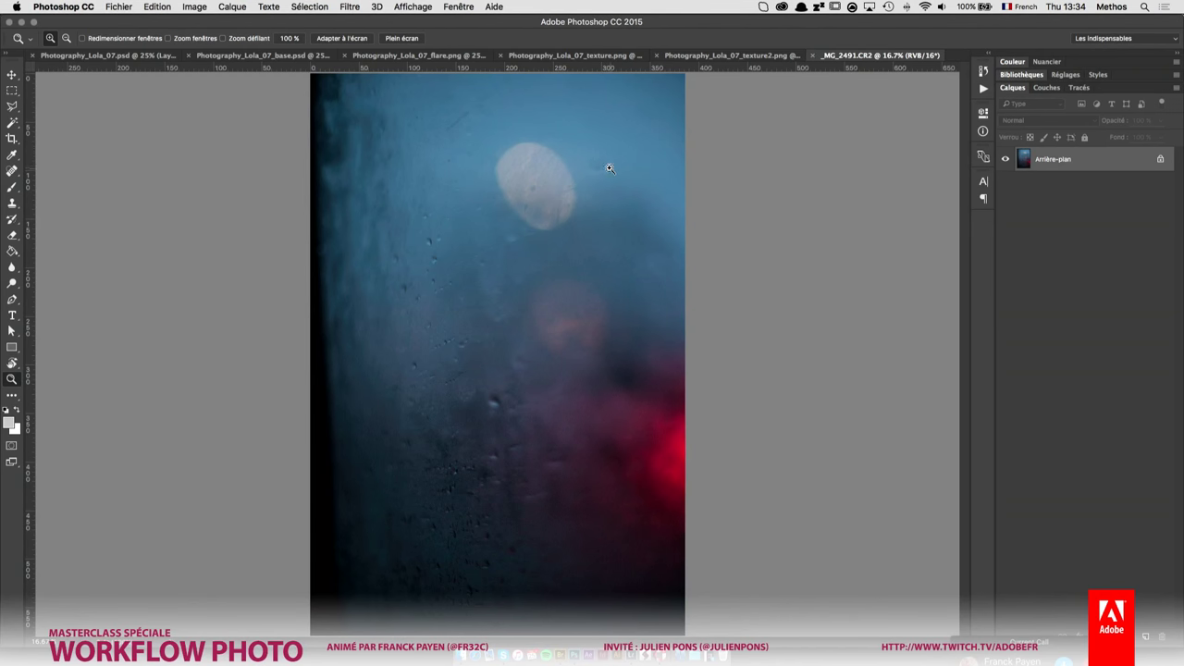
- Rearrange and flip through the document tabs, landing on _MG_2491.CR2
left_click(605, 61)
left_click_drag(604, 61, 462, 62)
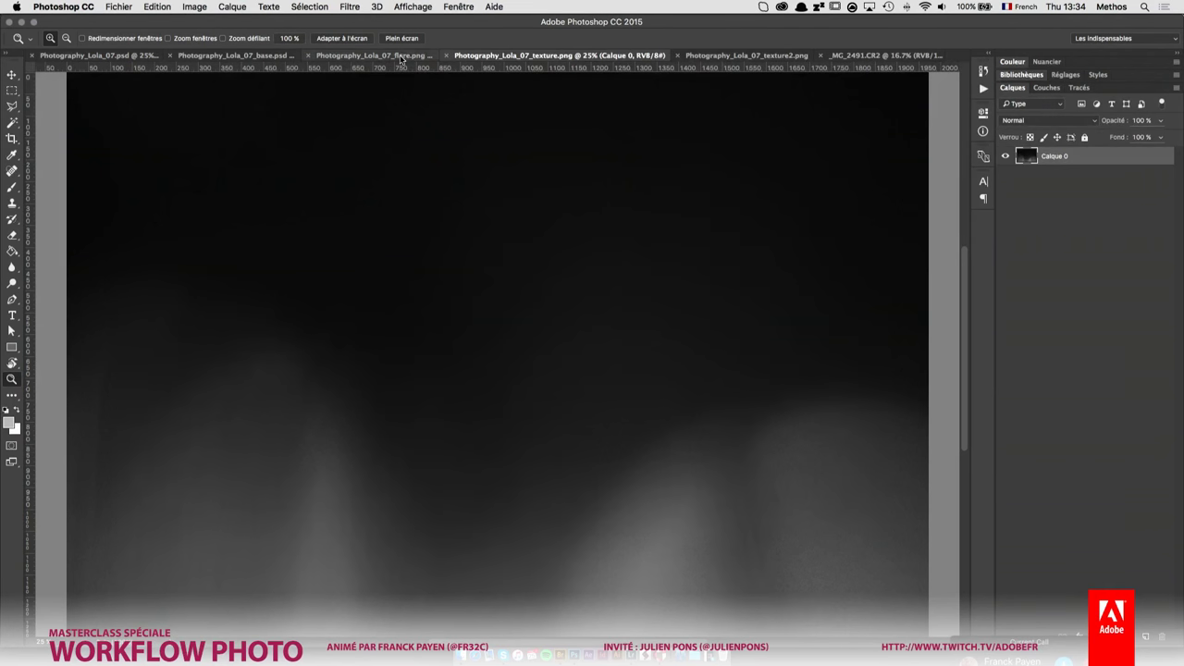
left_click(426, 57)
left_click(534, 58)
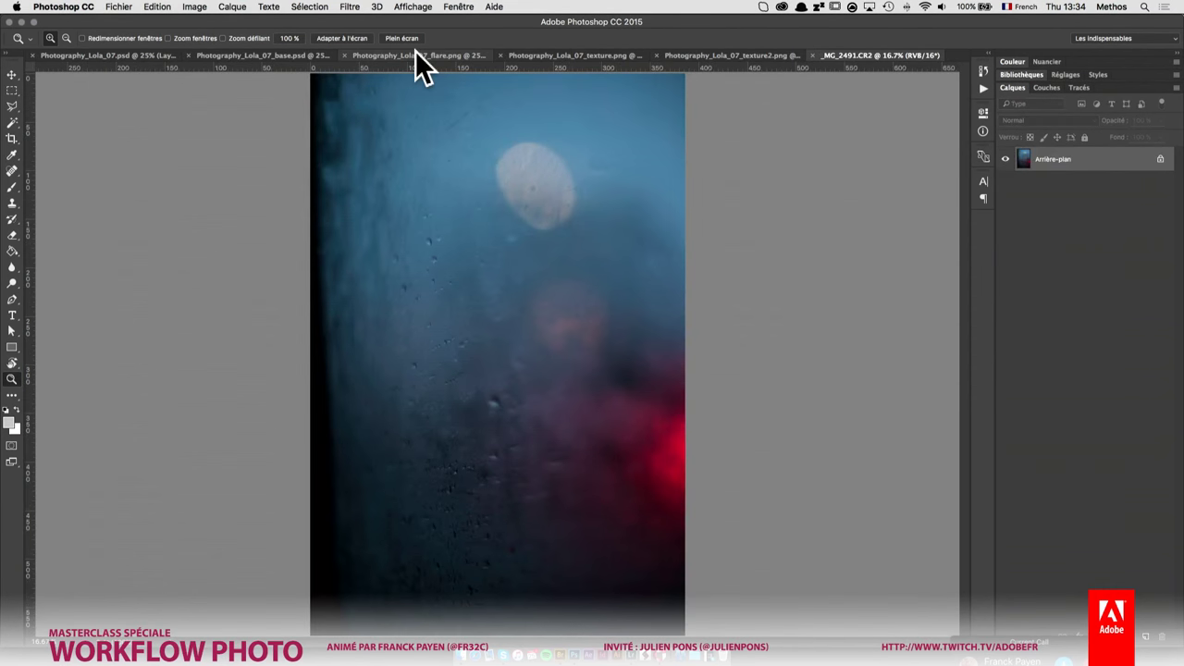
left_click(418, 58)
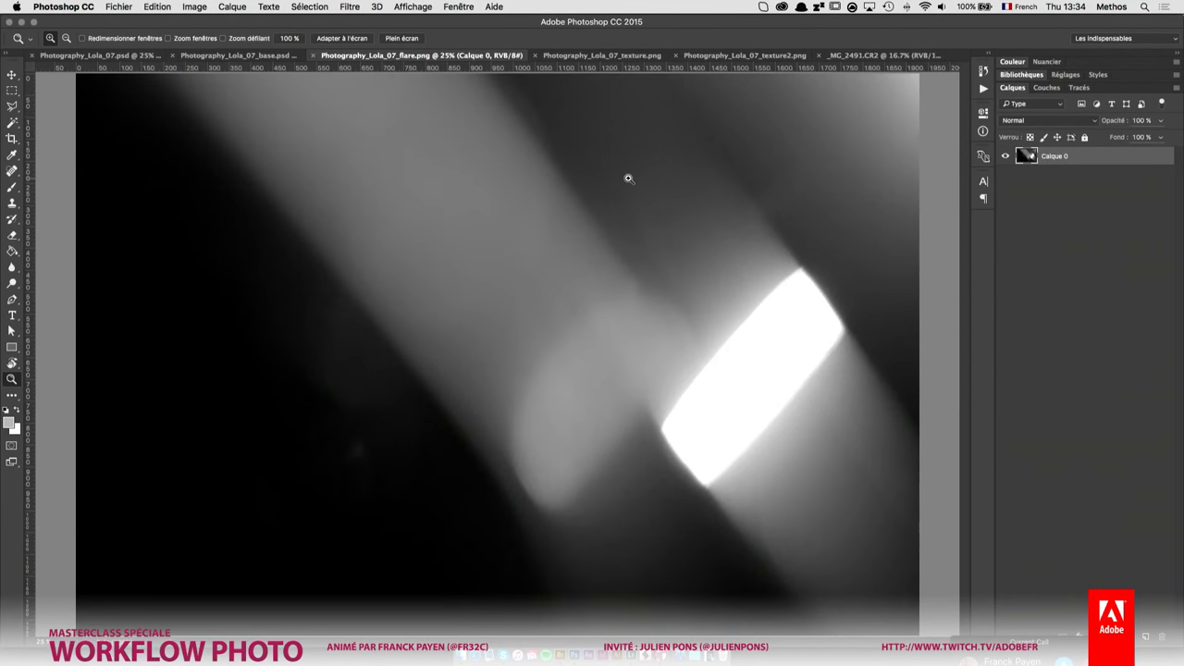
left_click(899, 56)
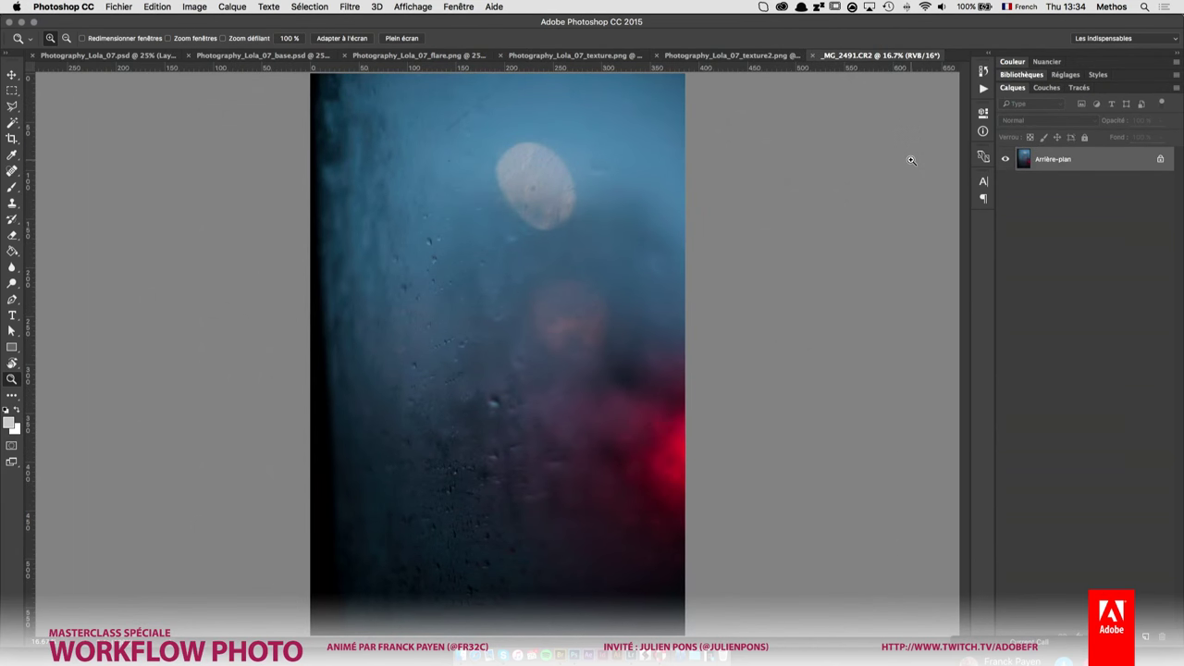
- Trial a desaturation and a Black & White layer with Reds and Blues tweaks, then discard both
key("ctrl+shift+u")
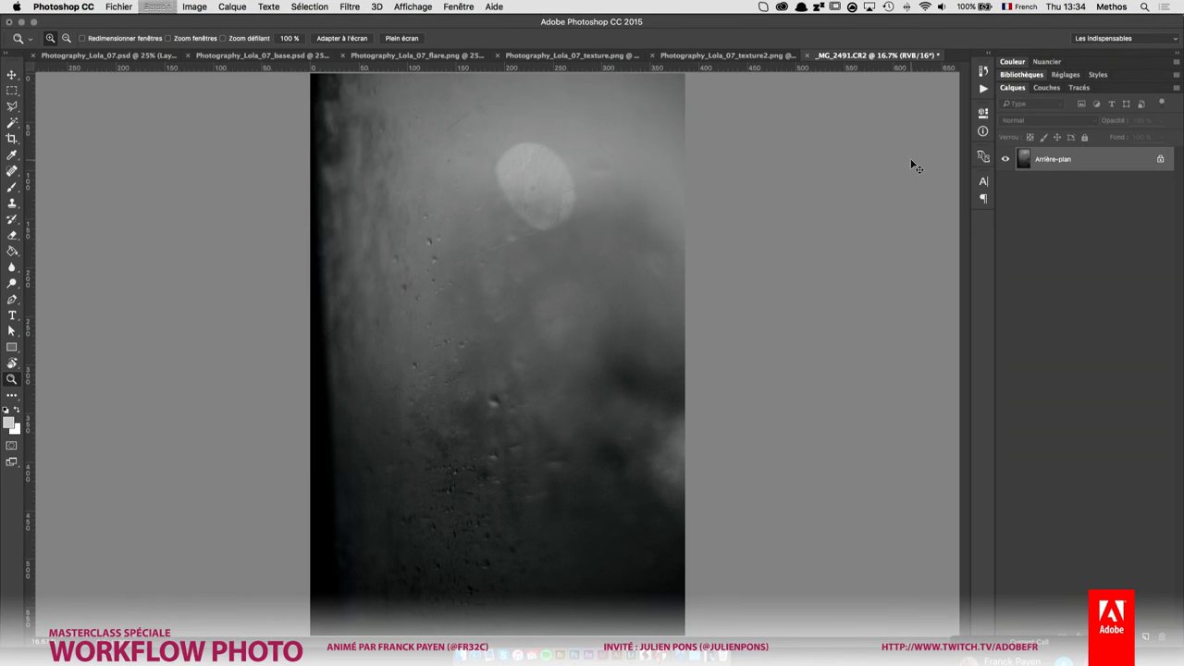
key("ctrl+z")
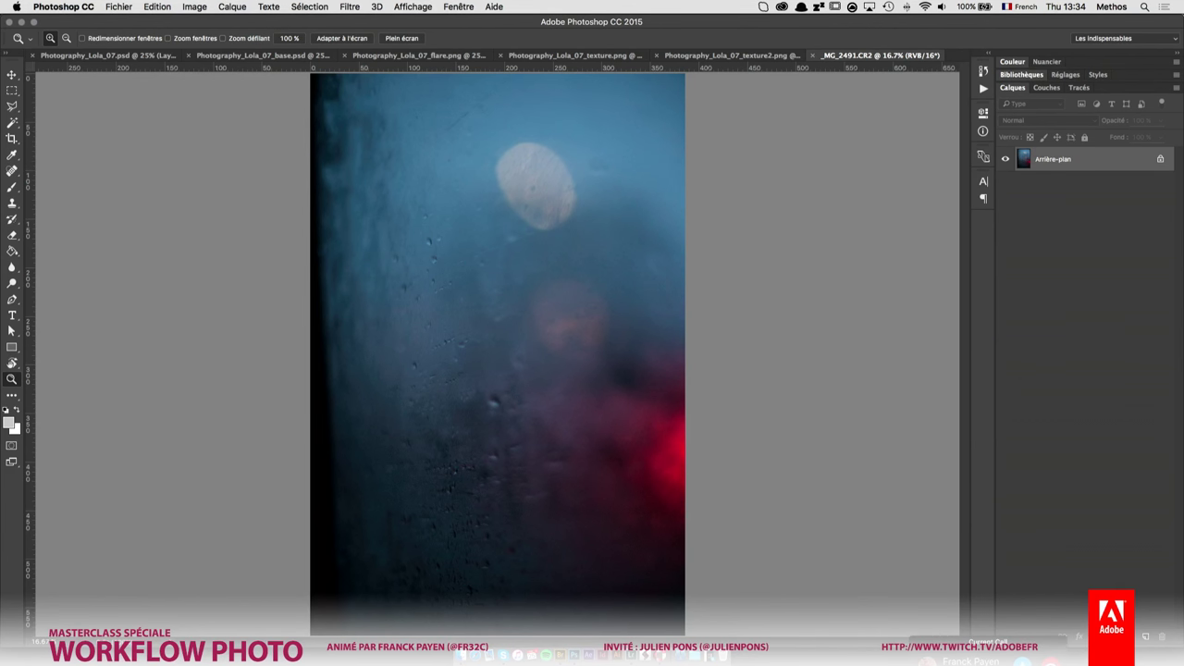
left_click(1113, 638)
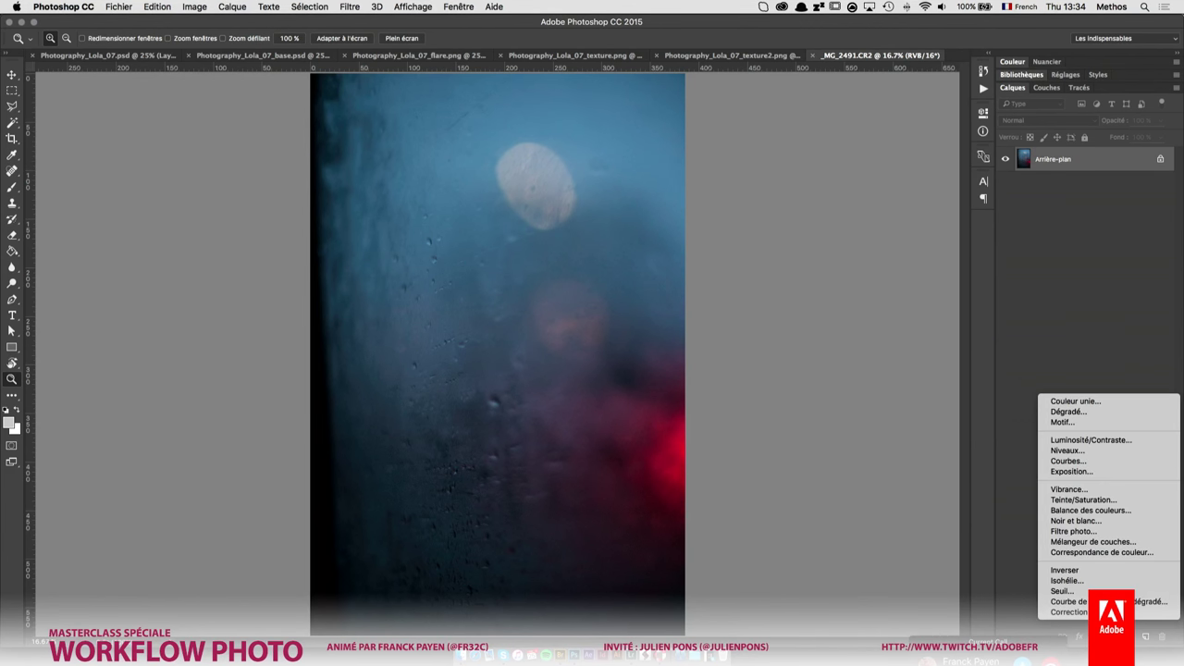
left_click(1103, 520)
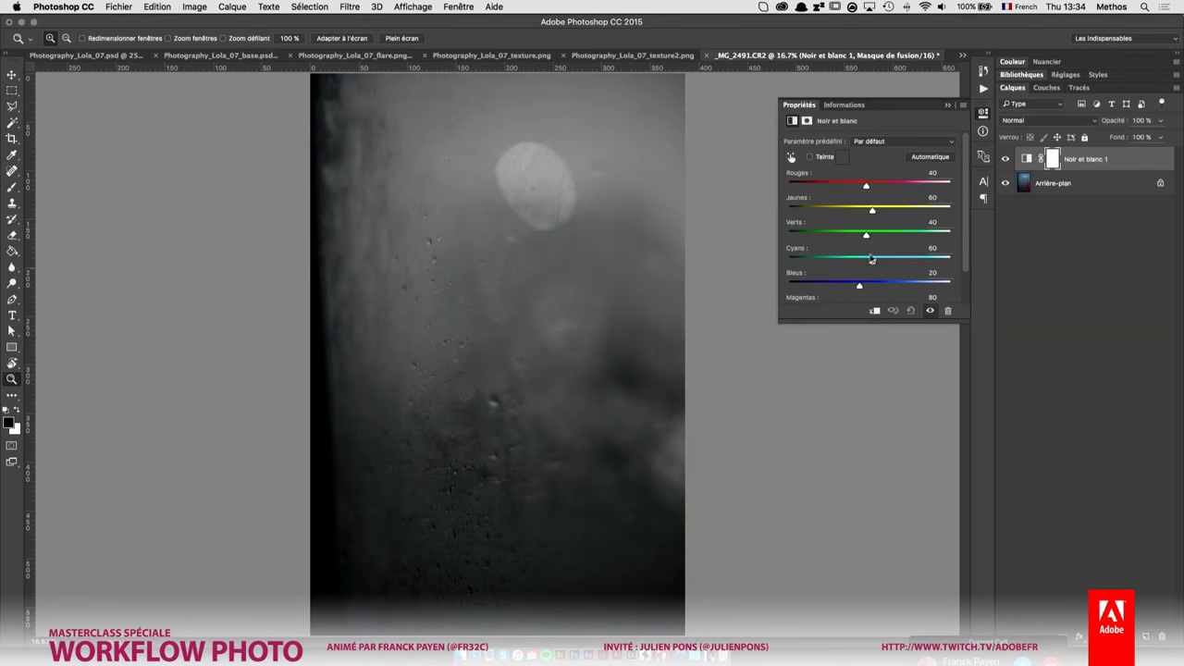
mouse_move(866, 186)
left_mouse_down()
mouse_move(841, 188)
mouse_move(913, 186)
mouse_move(892, 187)
left_mouse_up()
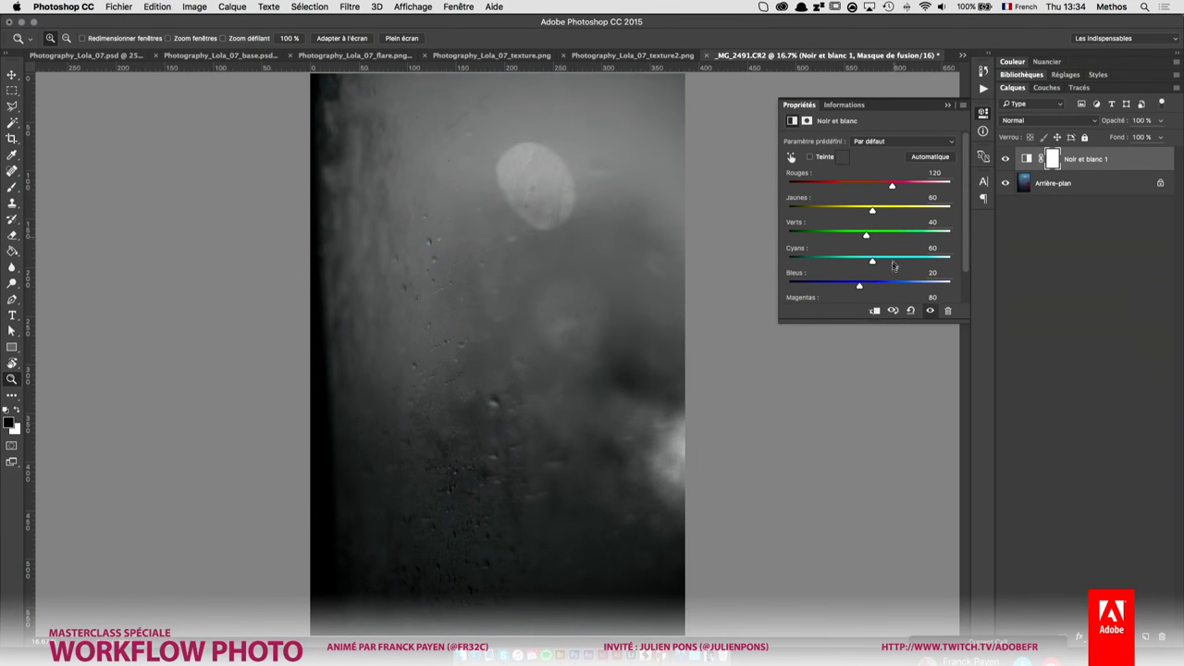
mouse_move(859, 285)
left_mouse_down()
mouse_move(902, 285)
mouse_move(844, 284)
mouse_move(884, 283)
mouse_move(874, 282)
left_mouse_up()
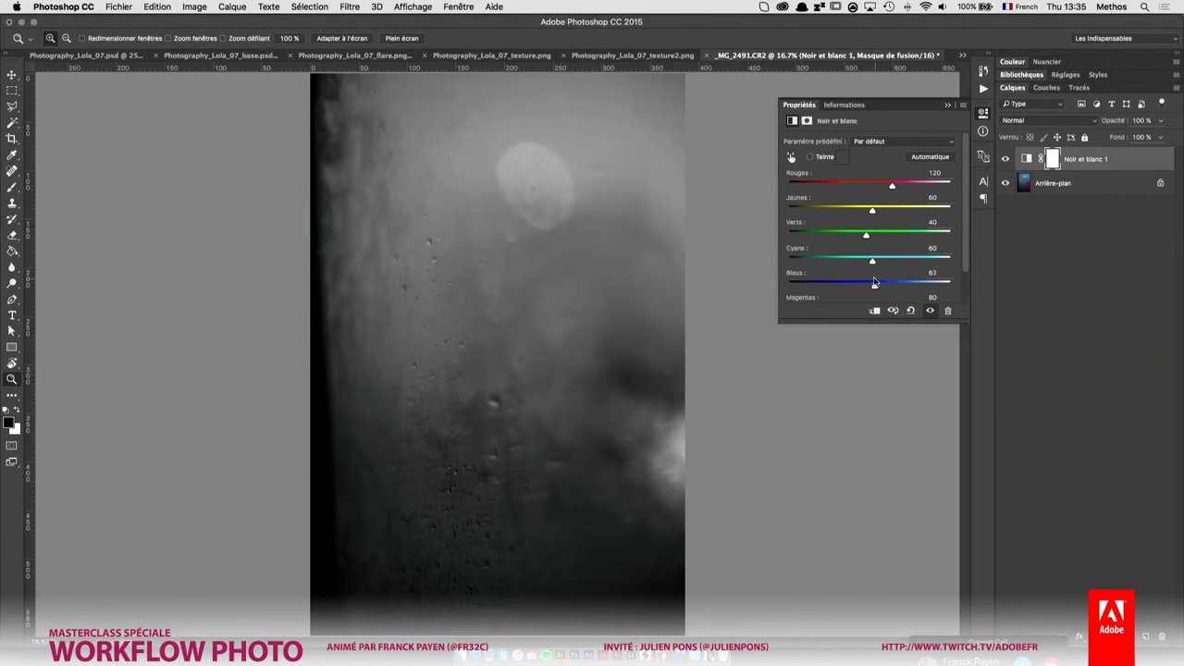
left_click(1161, 634)
- Try pasting the whole flare image into the base portrait, then undo it and deselect the flare
left_click(417, 56)
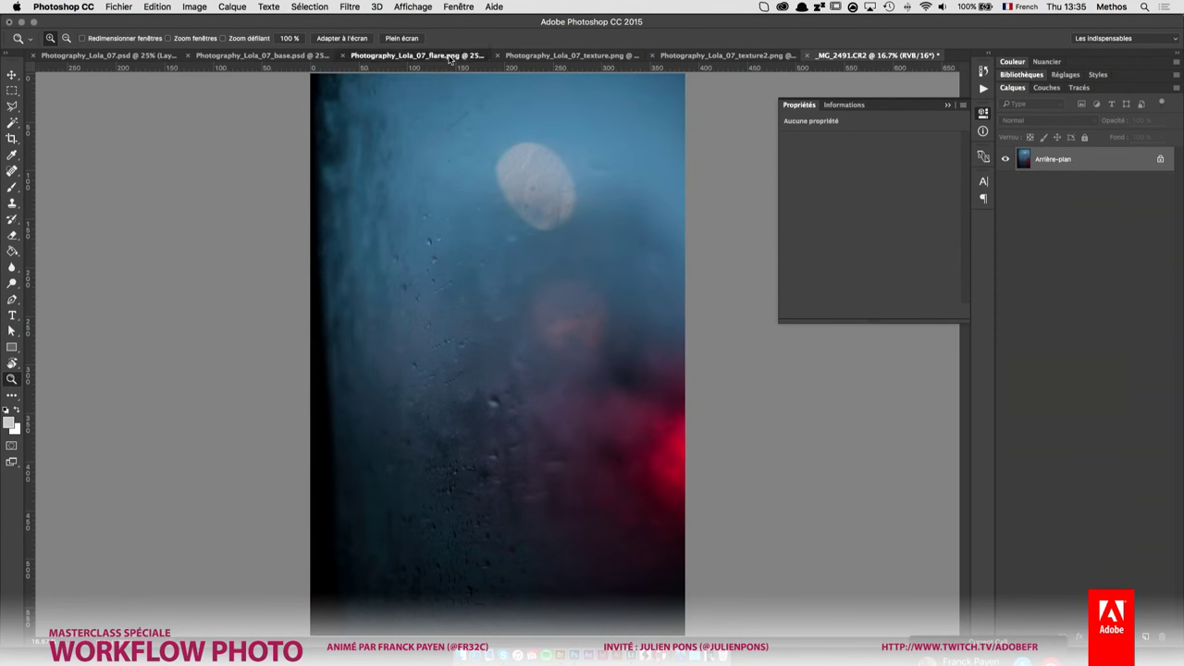
left_click(948, 107)
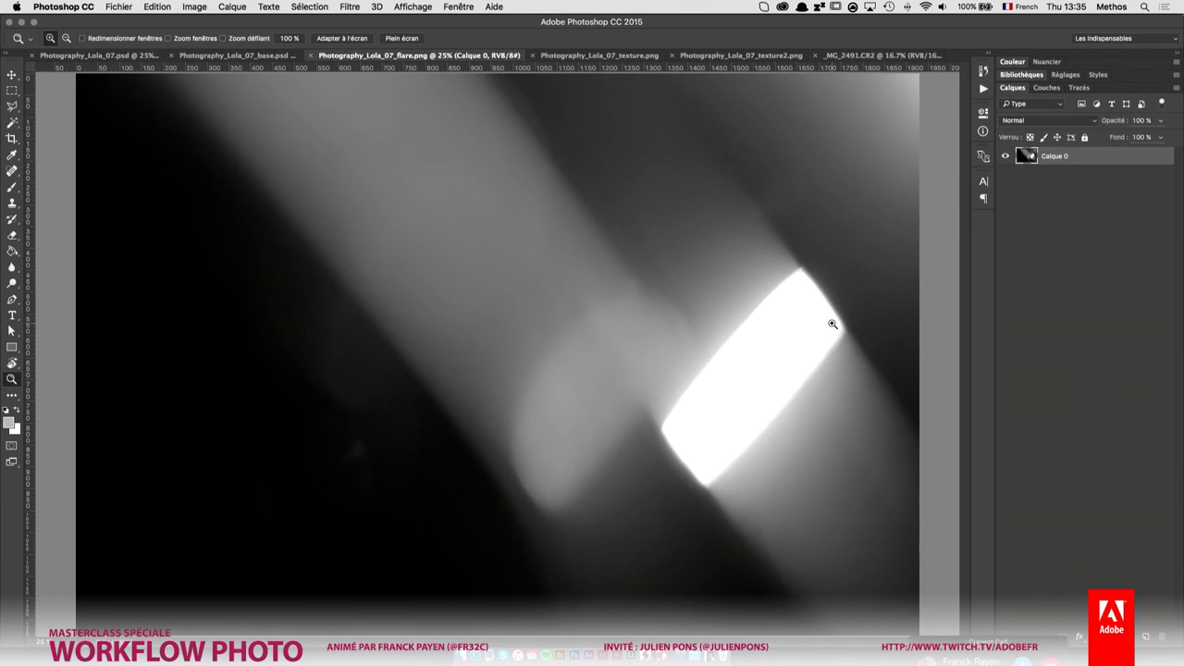
key("super+a")
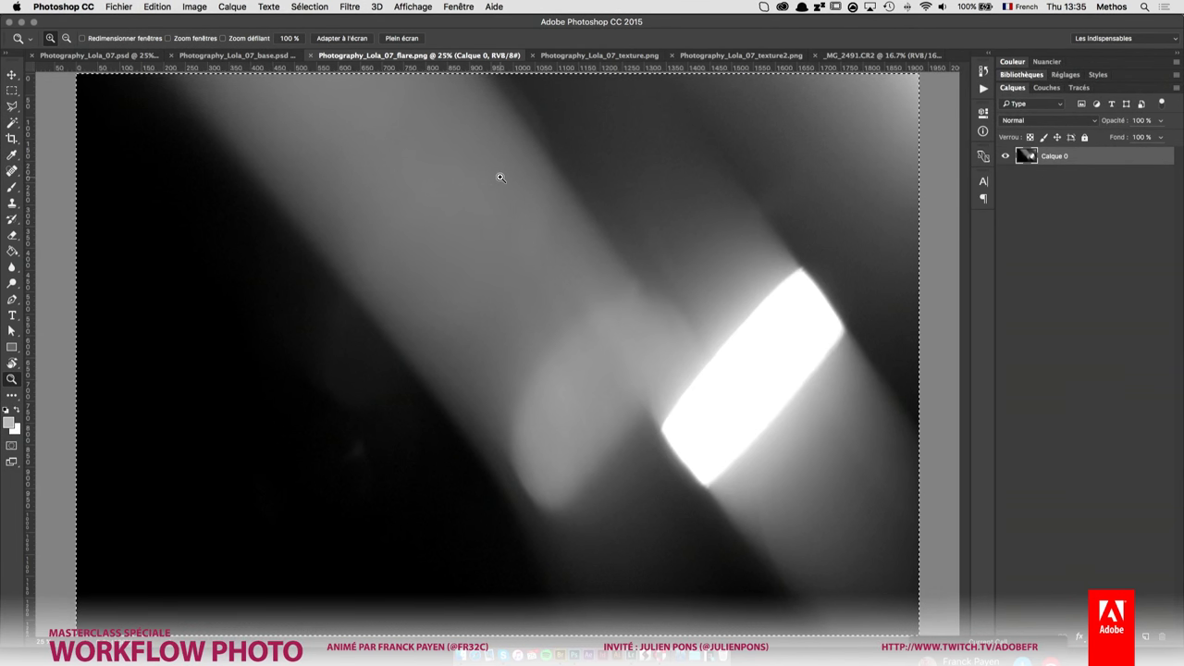
left_click(271, 56)
key("super+v")
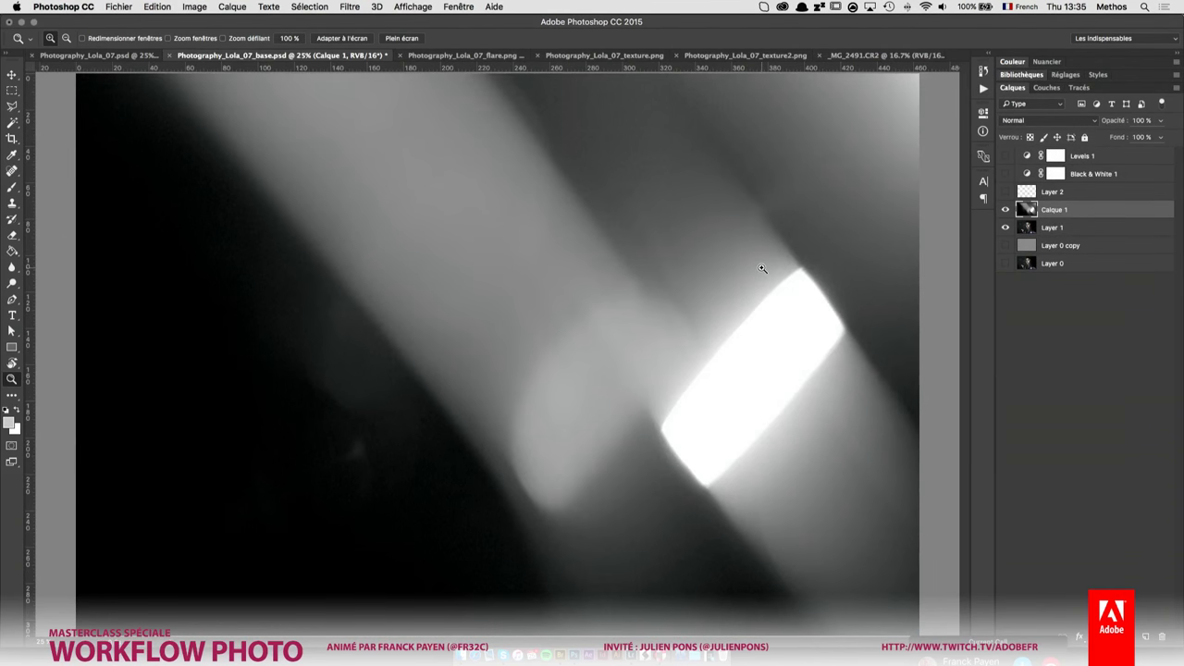
key("super+e")
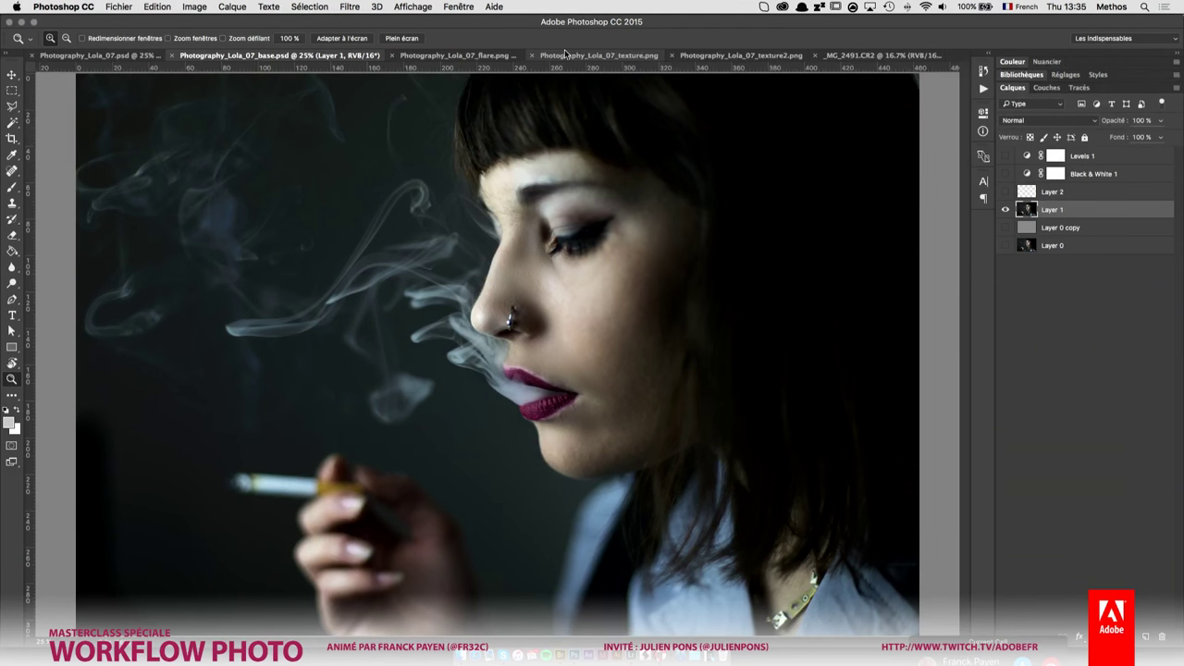
left_click(402, 55)
key("ctrl+d")
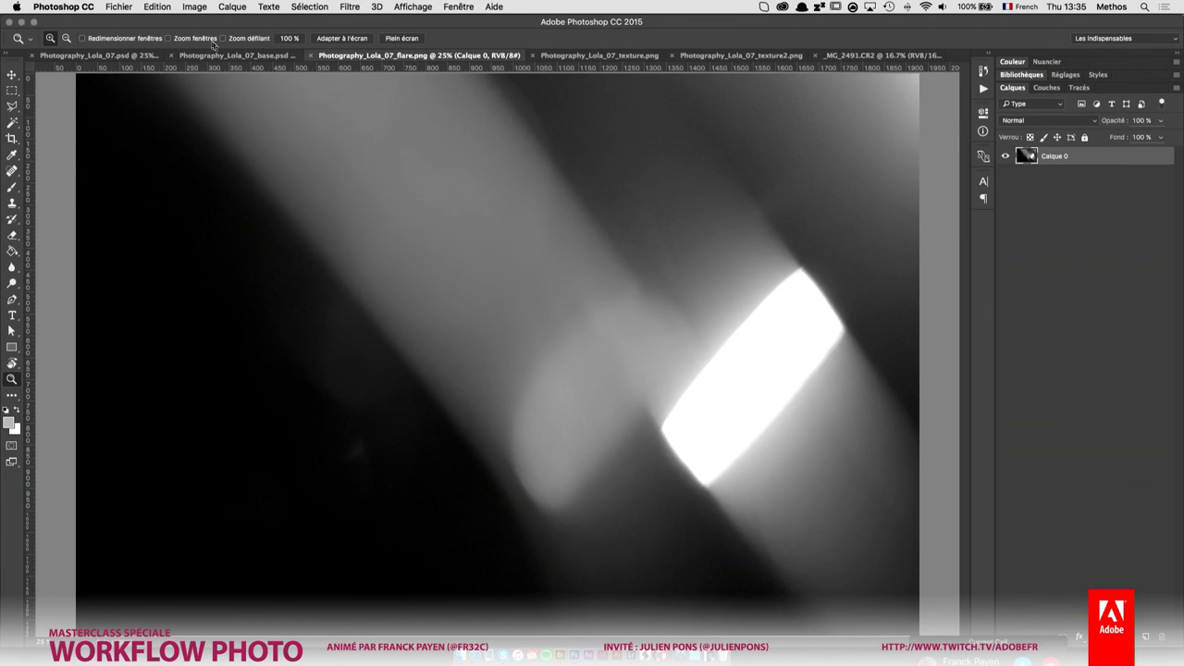
- Duplicate the flare layer into Photography_Lola_07_base.psd
left_click(193, 7)
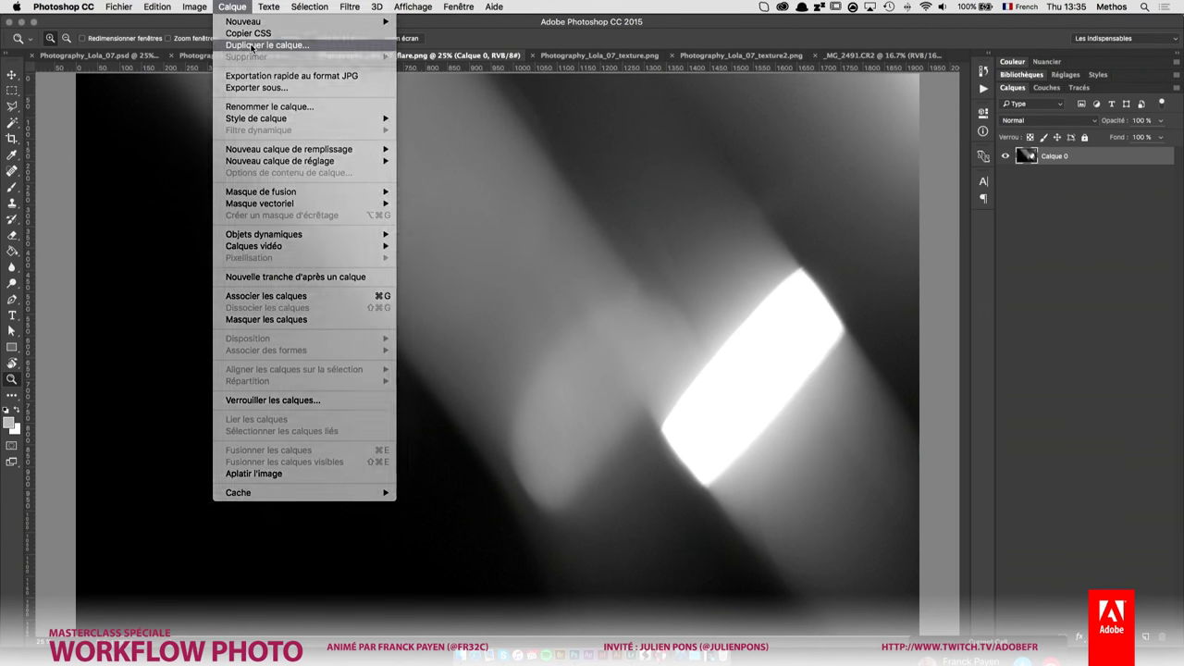
left_click(251, 44)
left_click(498, 280)
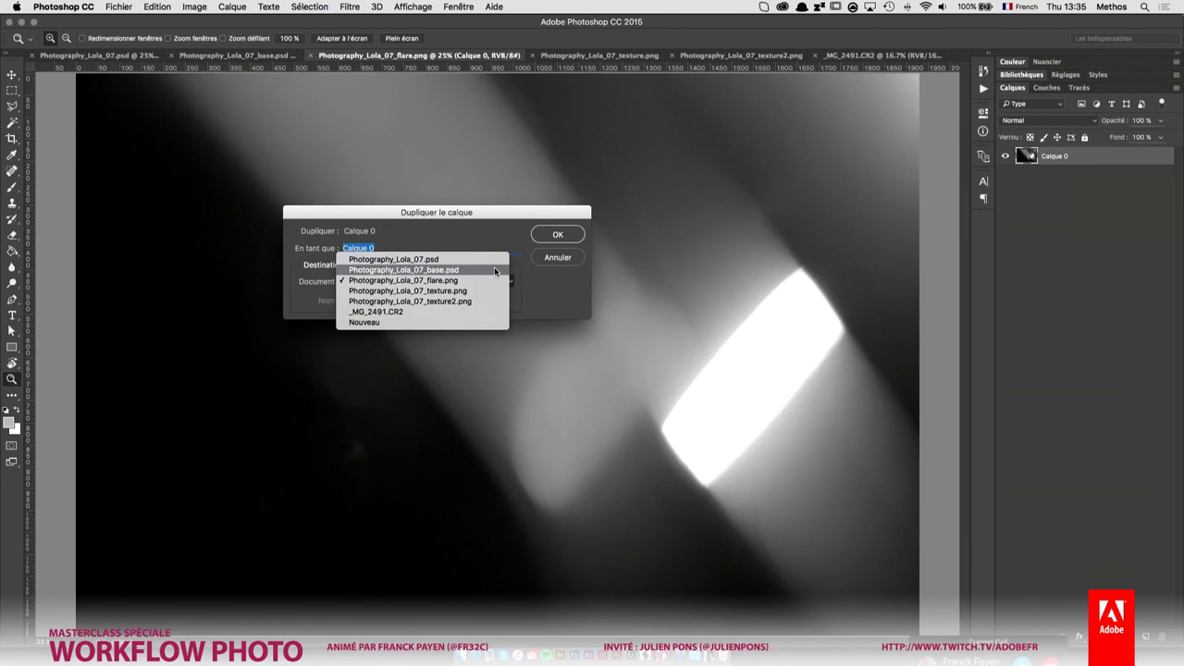
left_click(494, 269)
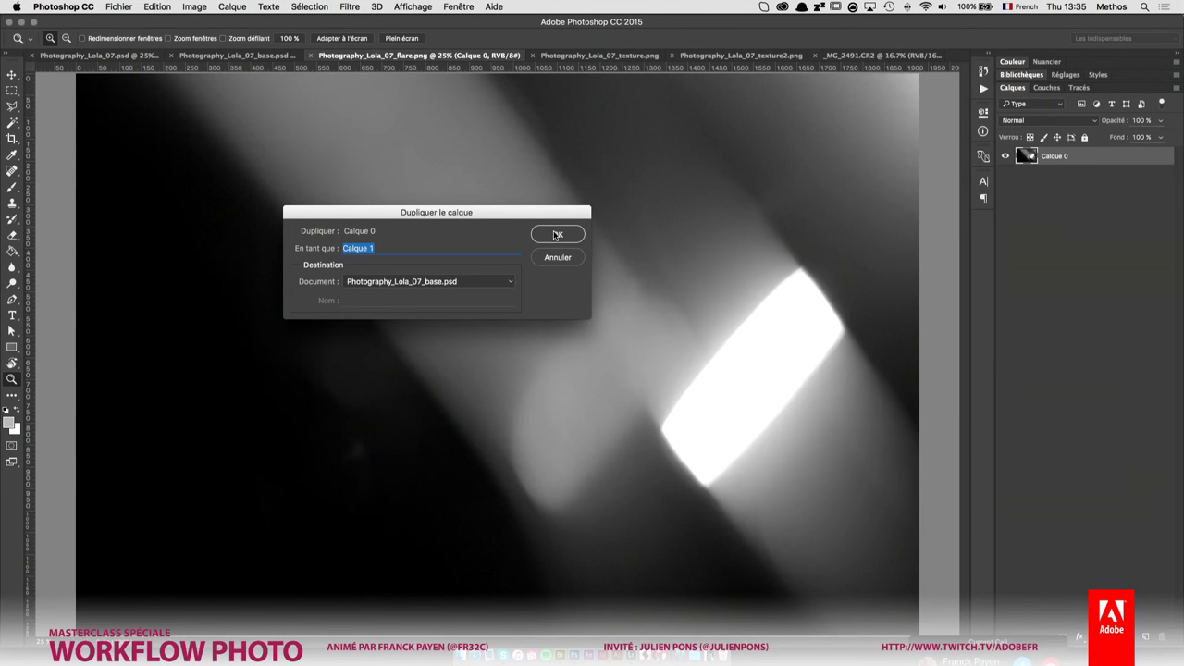
left_click(557, 235)
left_click(235, 55)
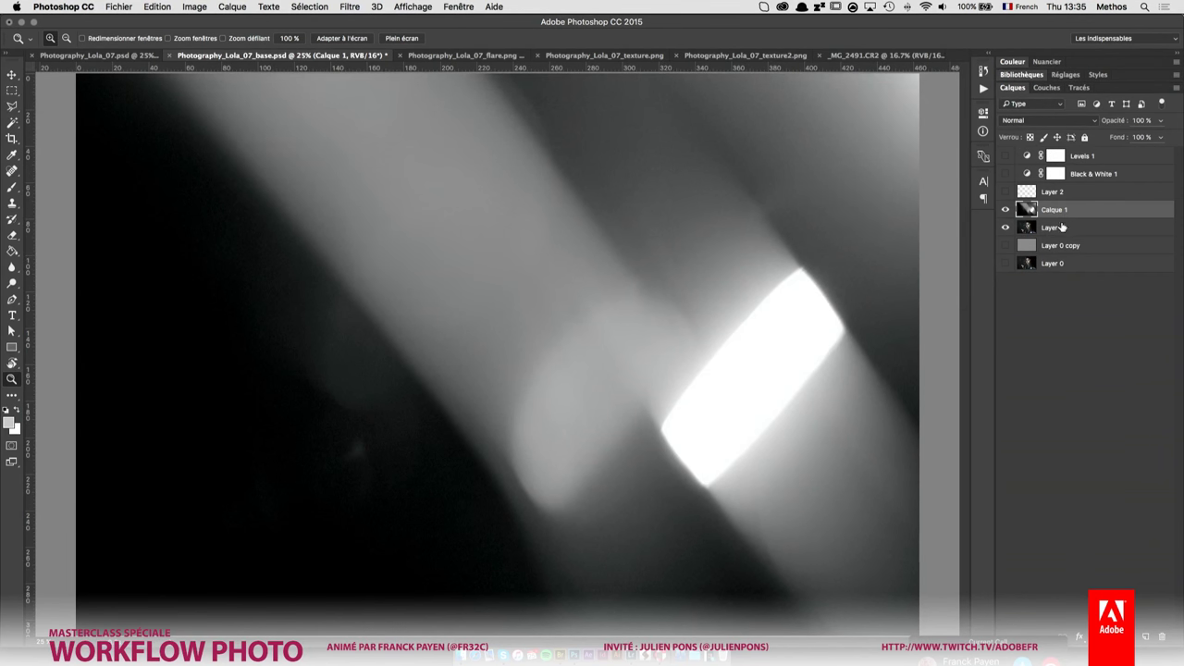
- Delete Layer 0 copy and Layer 0 from the base document
left_click(1081, 252)
left_click(1080, 265, "shift")
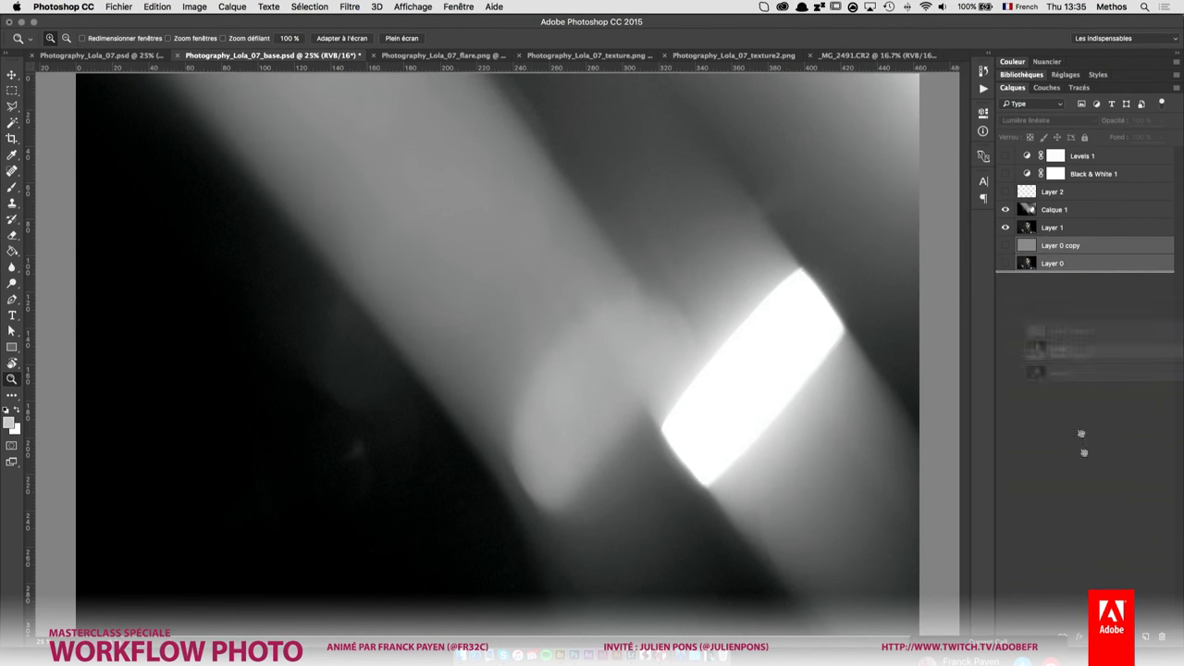
left_click_drag(1080, 264, 1161, 636)
left_click(1092, 191)
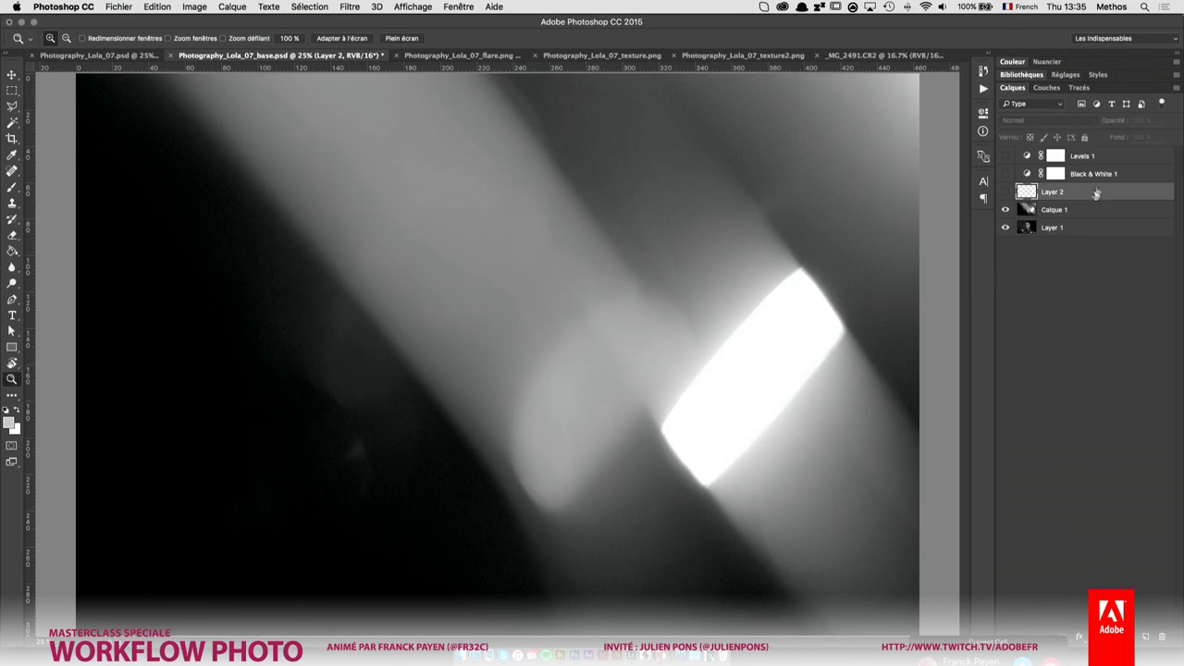
double_click(1133, 176)
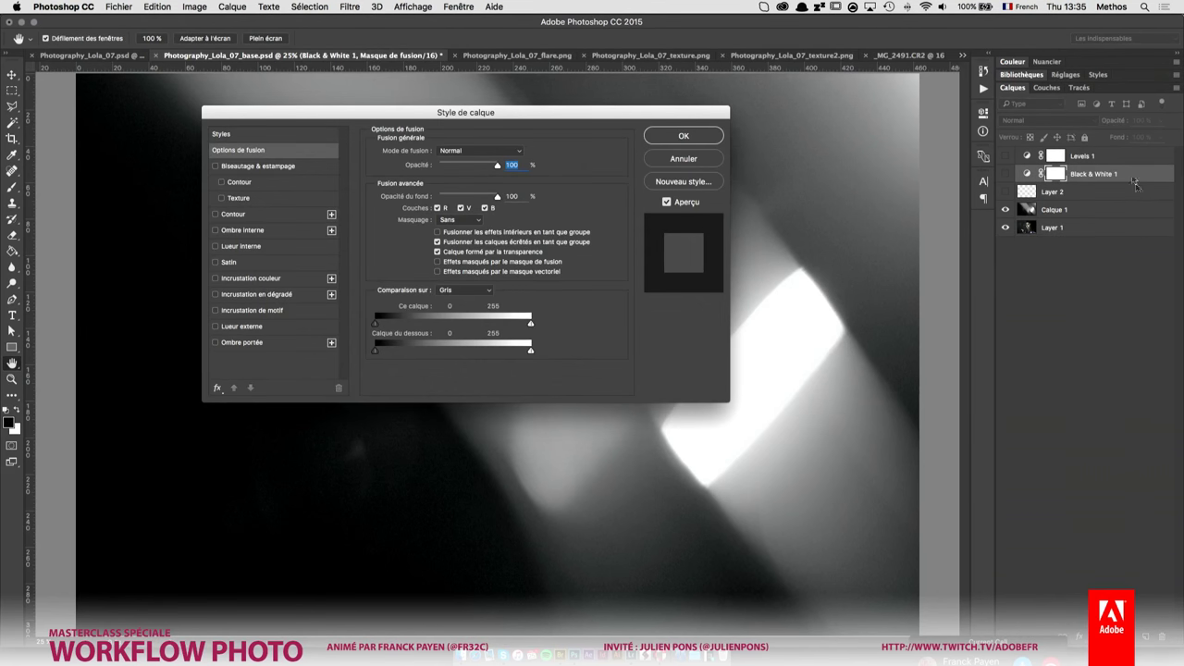
- Delete Levels 1, Black & White 1 and Layer 2 from the base, then bring up texture.png
key("Escape")
left_click(1099, 194)
left_click(1100, 163, "shift")
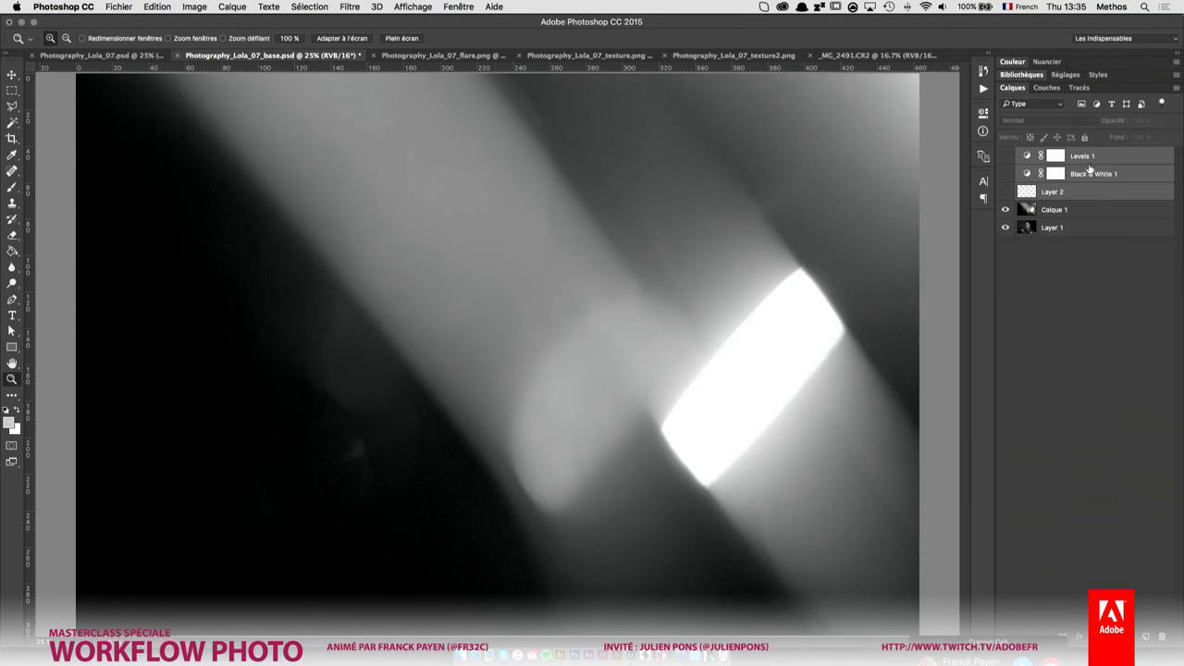
left_click_drag(1091, 168, 1161, 637)
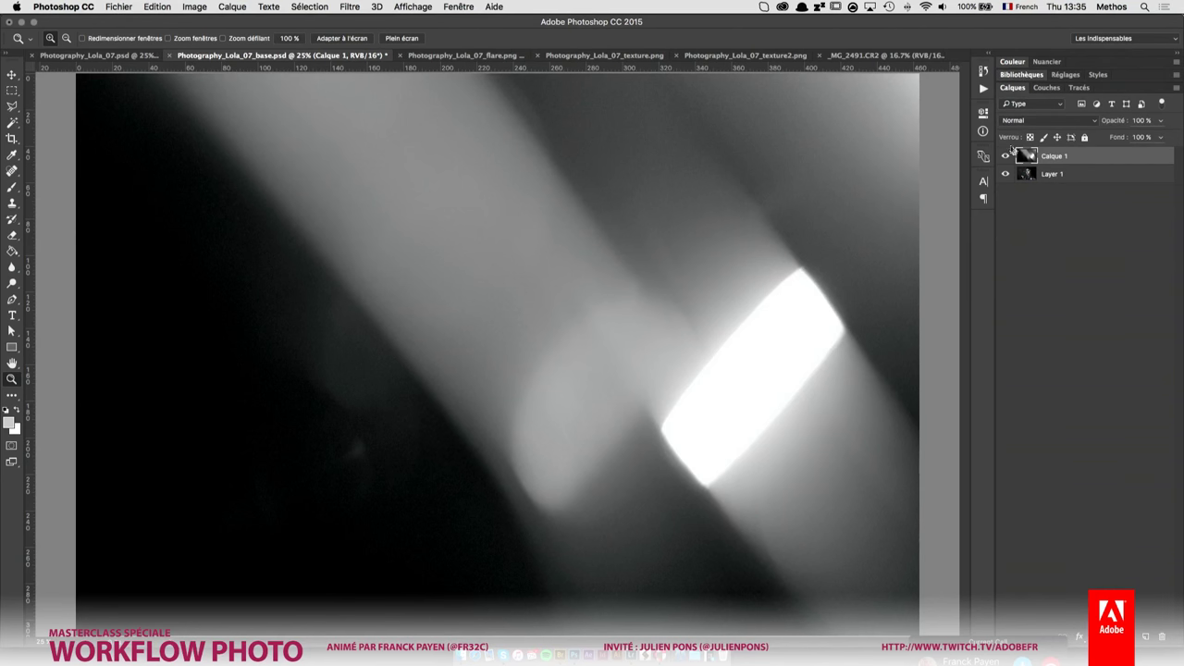
left_click(1005, 156)
left_click(1006, 157)
left_click(740, 57)
left_click(532, 59)
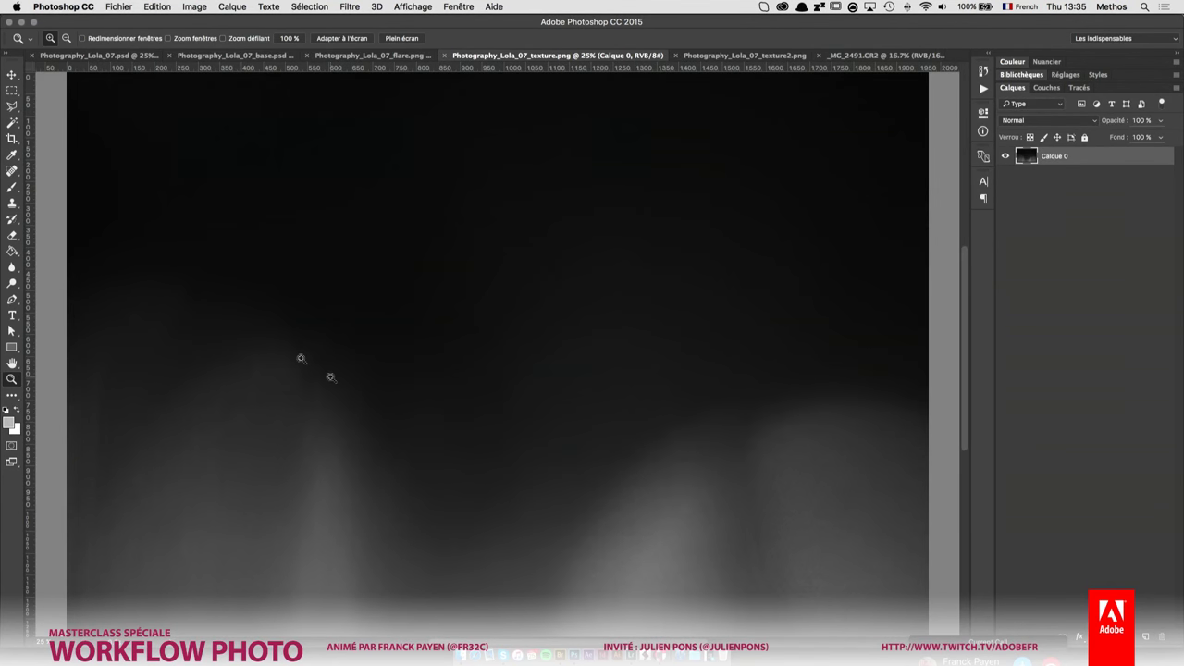
- Paste the full texture image into the base as Calque 2, blended in Superposition mode
key("ctrl+a")
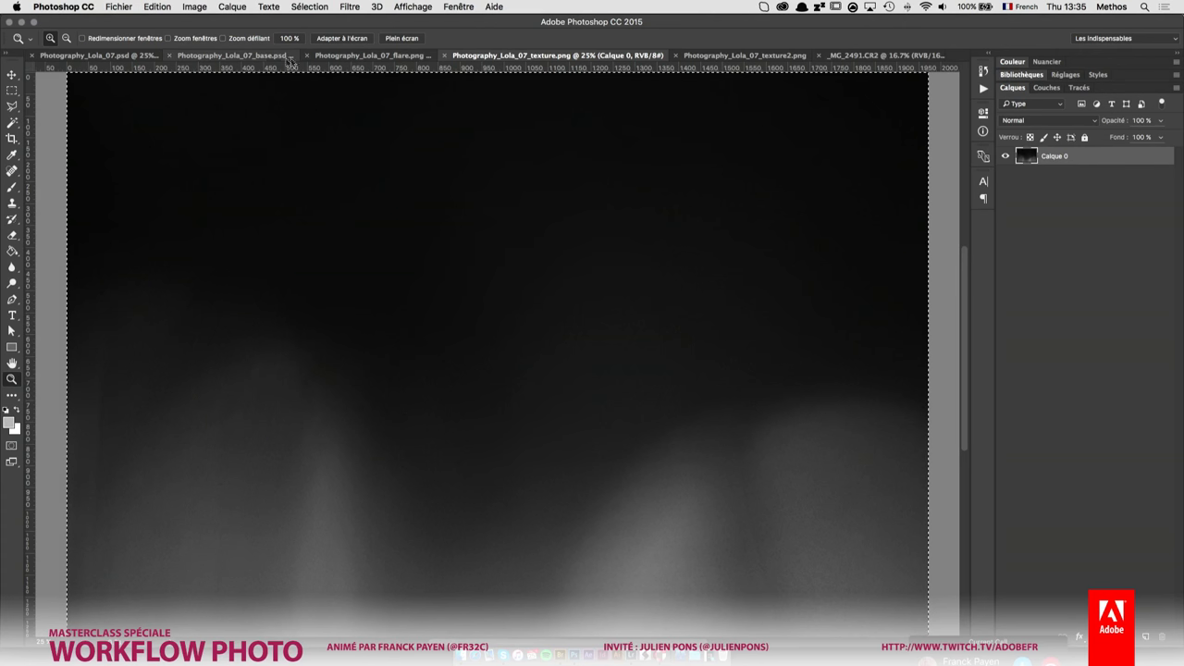
left_click(290, 58)
key("ctrl+v")
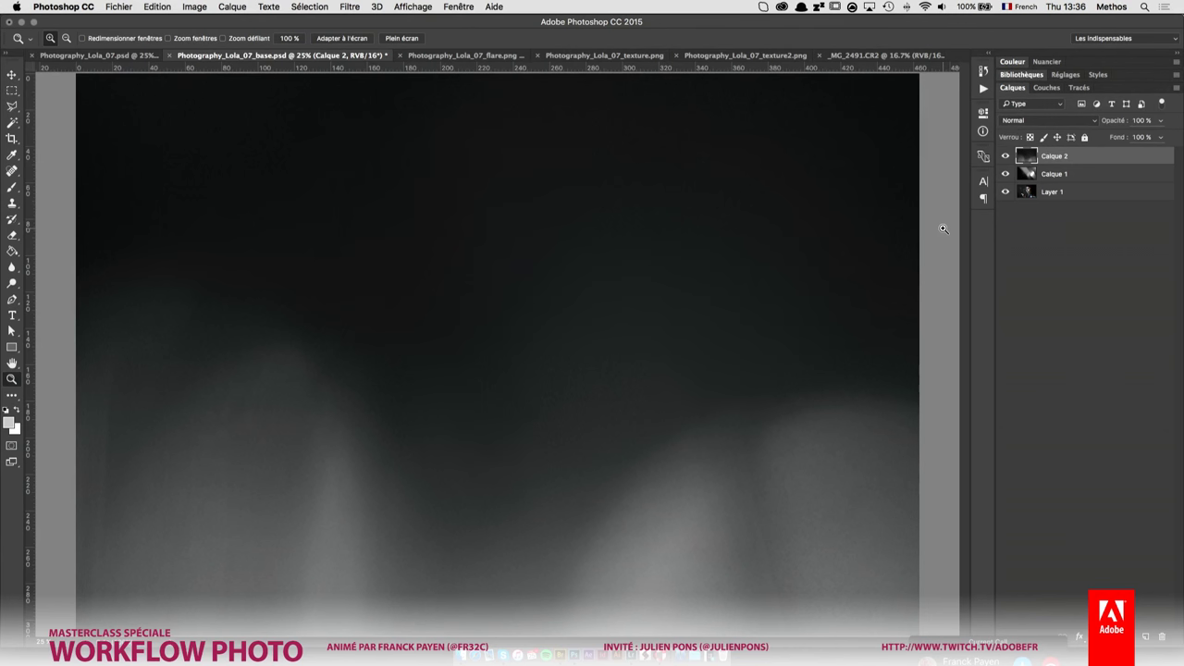
left_click(1091, 121)
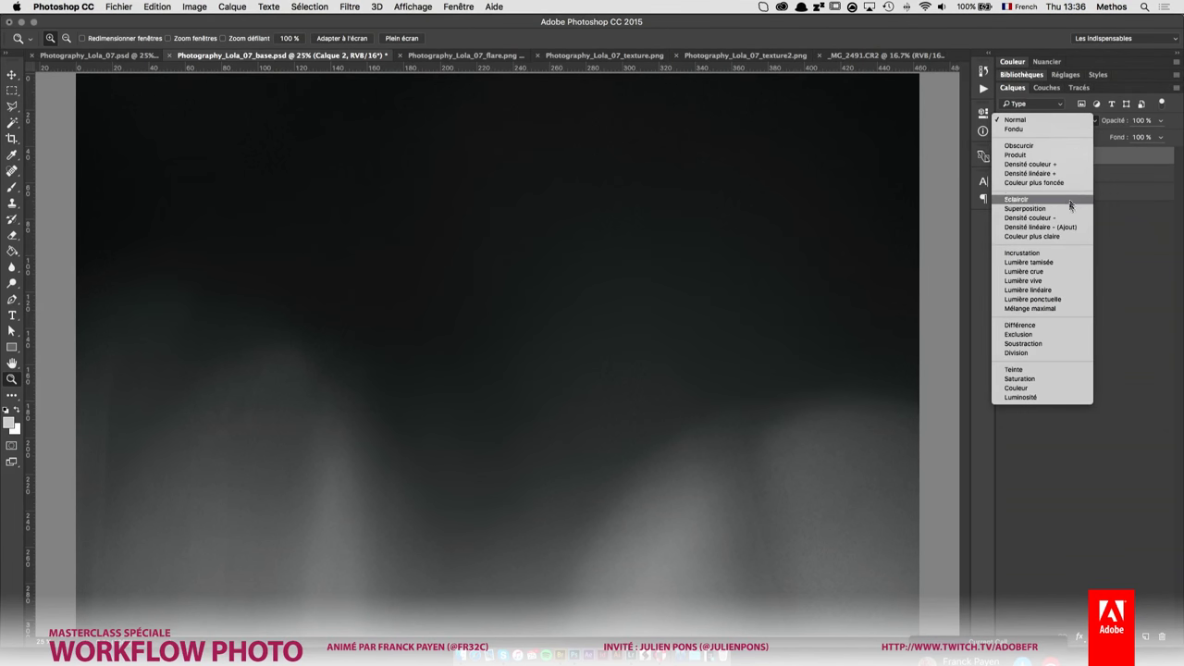
left_click(1024, 208)
- Blend the flare layer Calque 1 in Superposition mode, then bring up the dark texture.png image
left_click(1063, 173)
left_click(1064, 122)
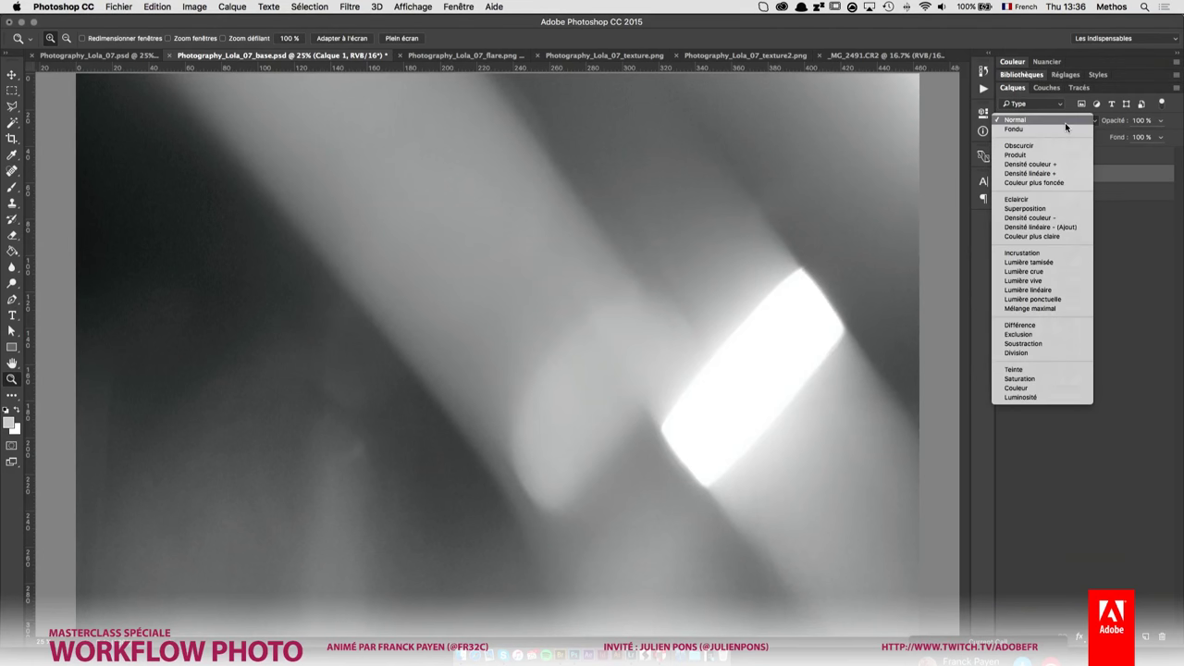
left_click(1061, 209)
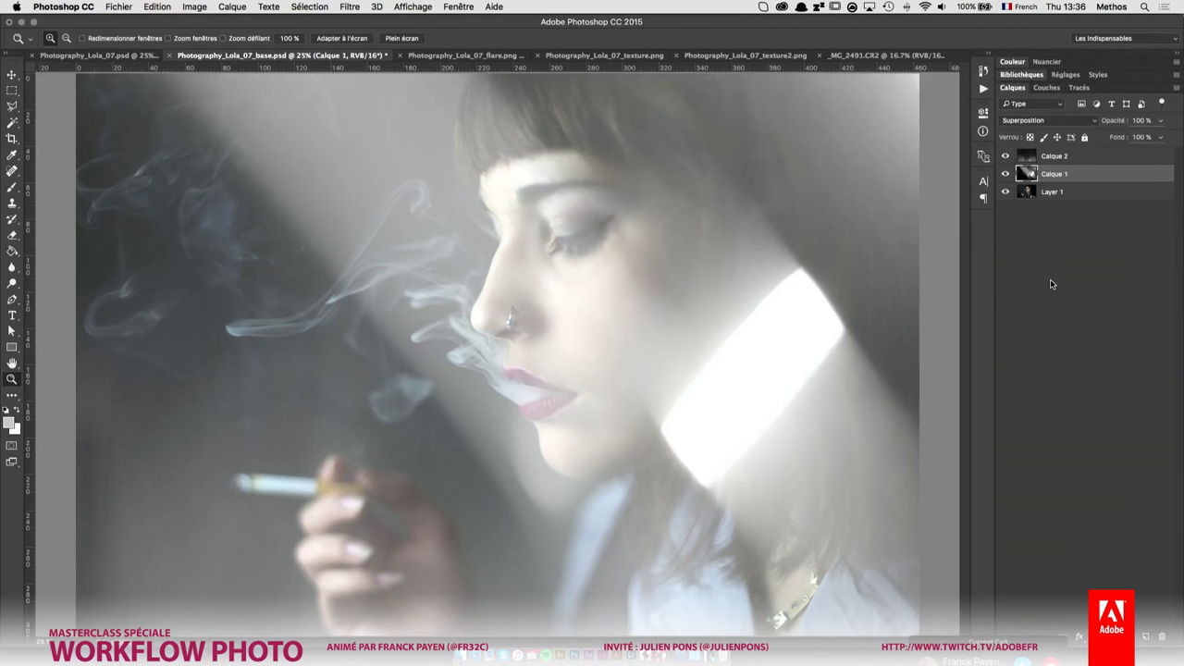
left_click(634, 55)
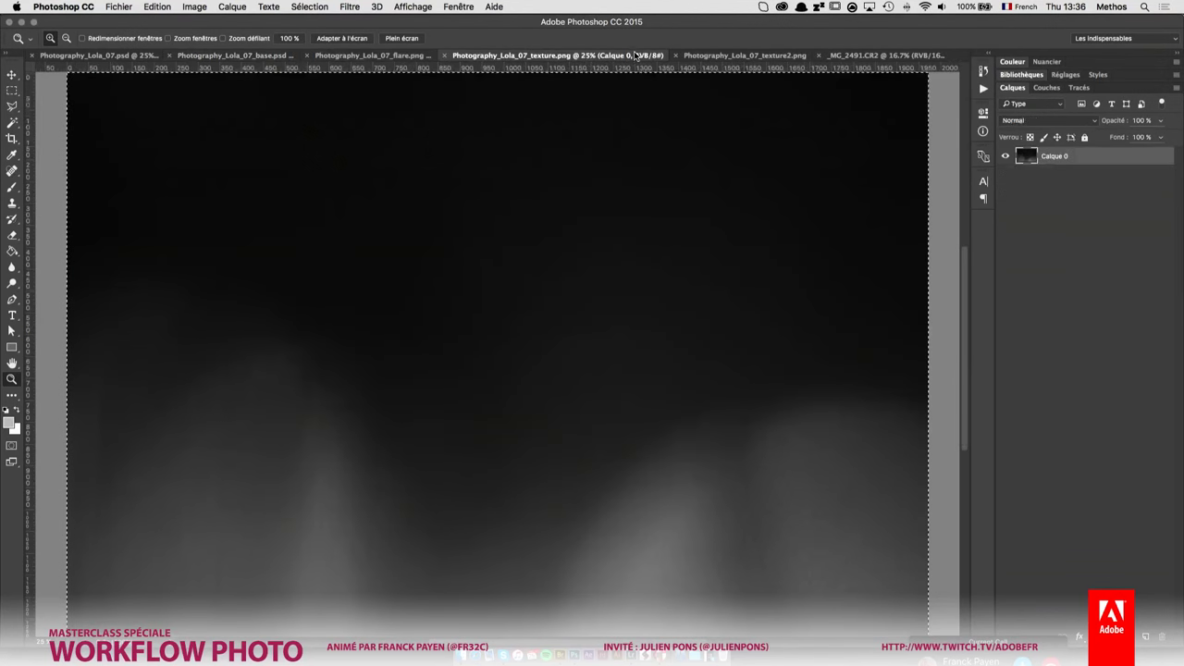
- Bring the grey texture2 image into the portrait base as Calque 3, above Calque 2
left_click(740, 55)
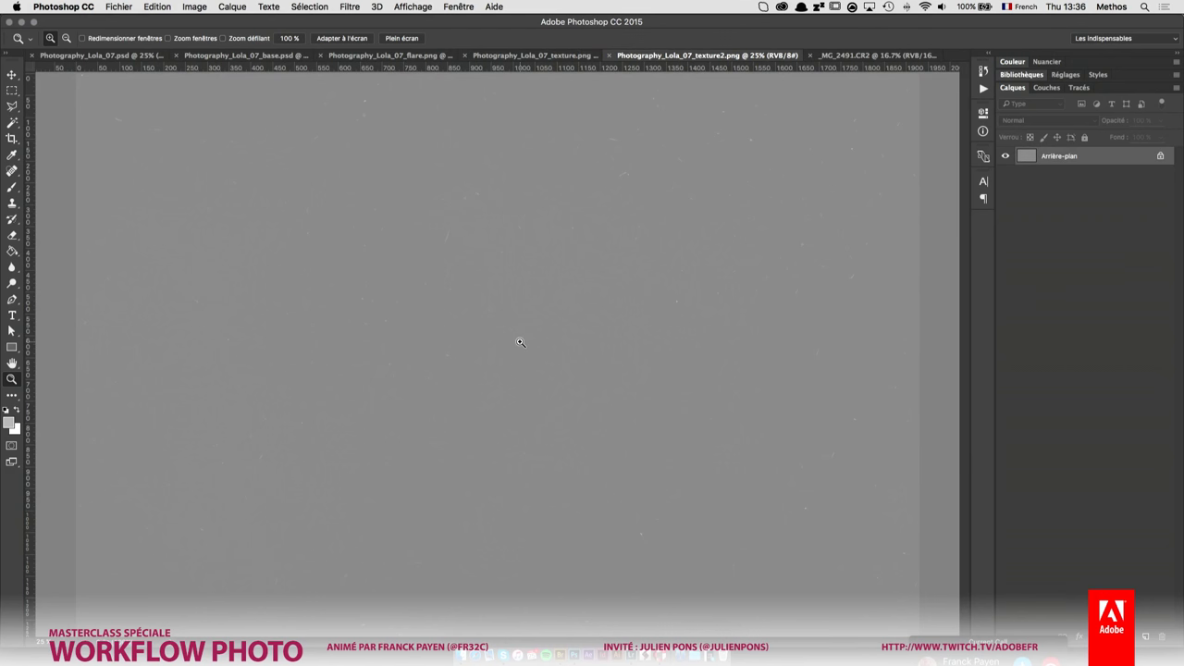
left_click_drag(520, 342, 536, 342)
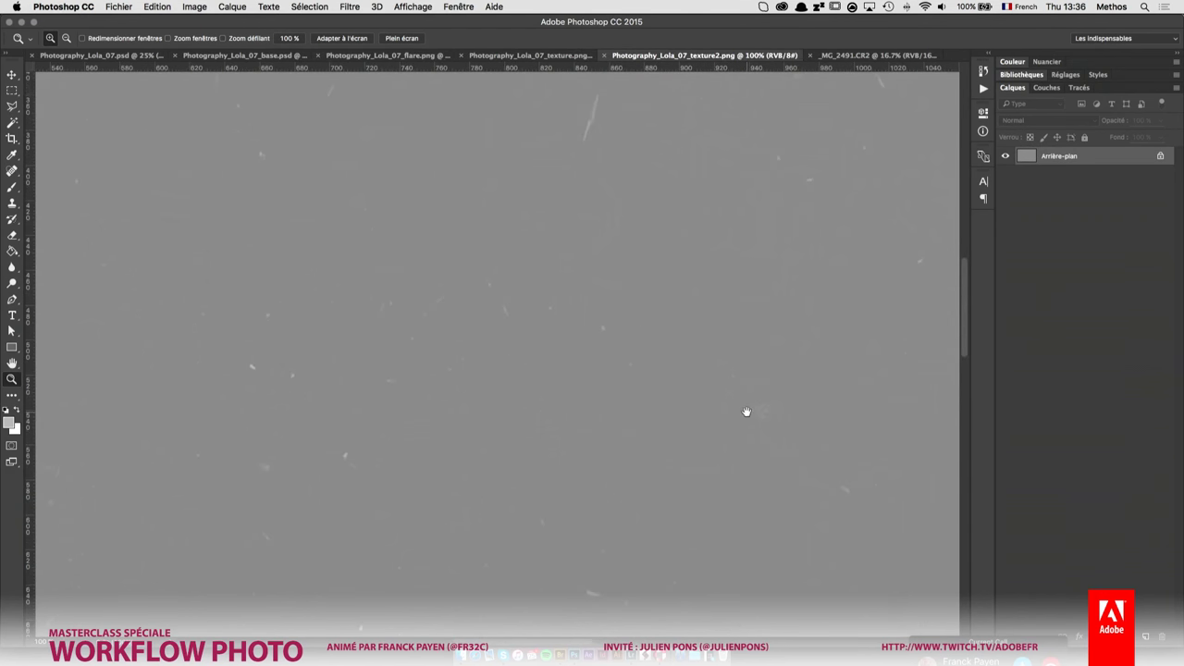
left_click_drag(530, 296, 579, 428)
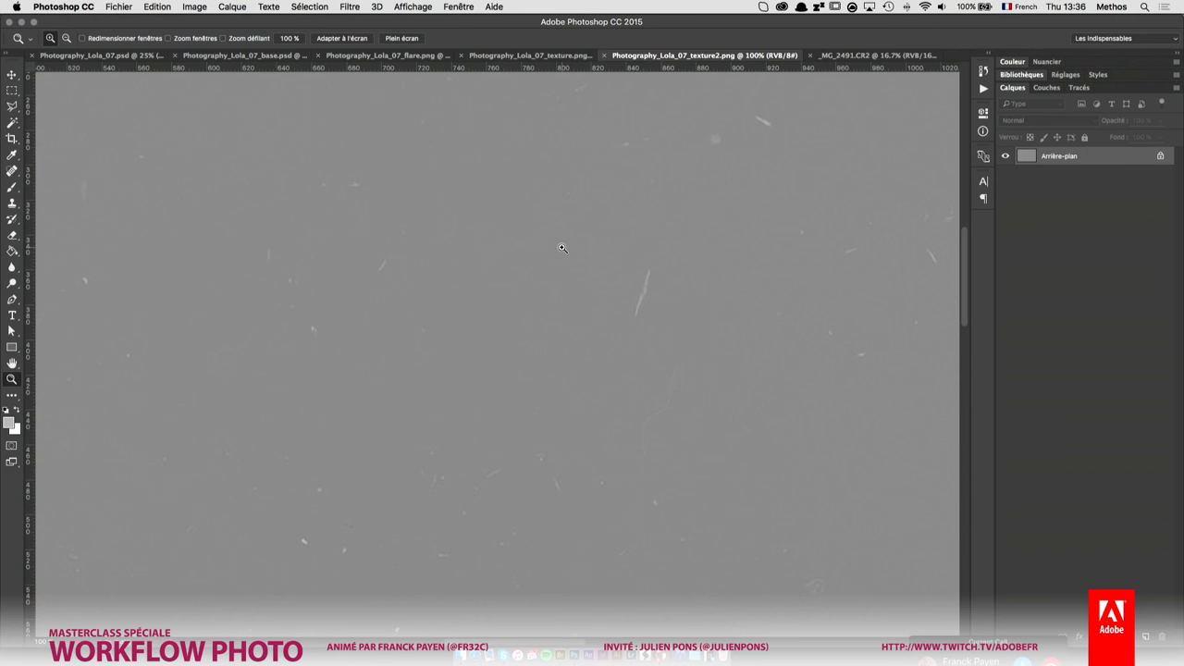
left_click(242, 55)
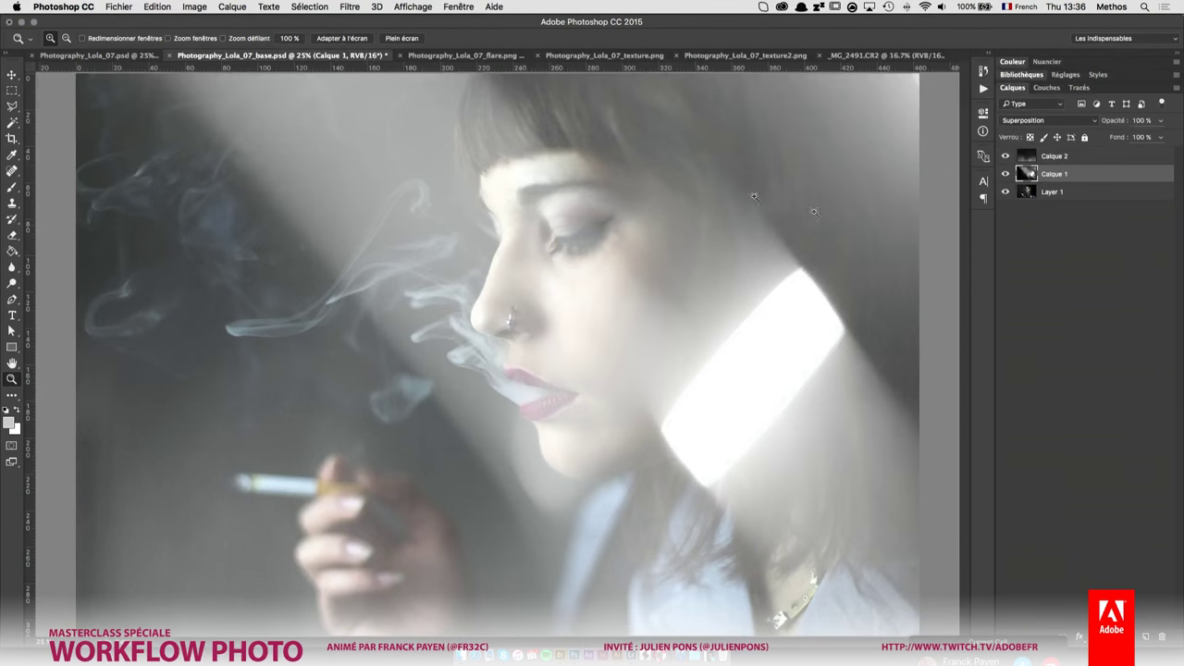
left_click(1031, 159)
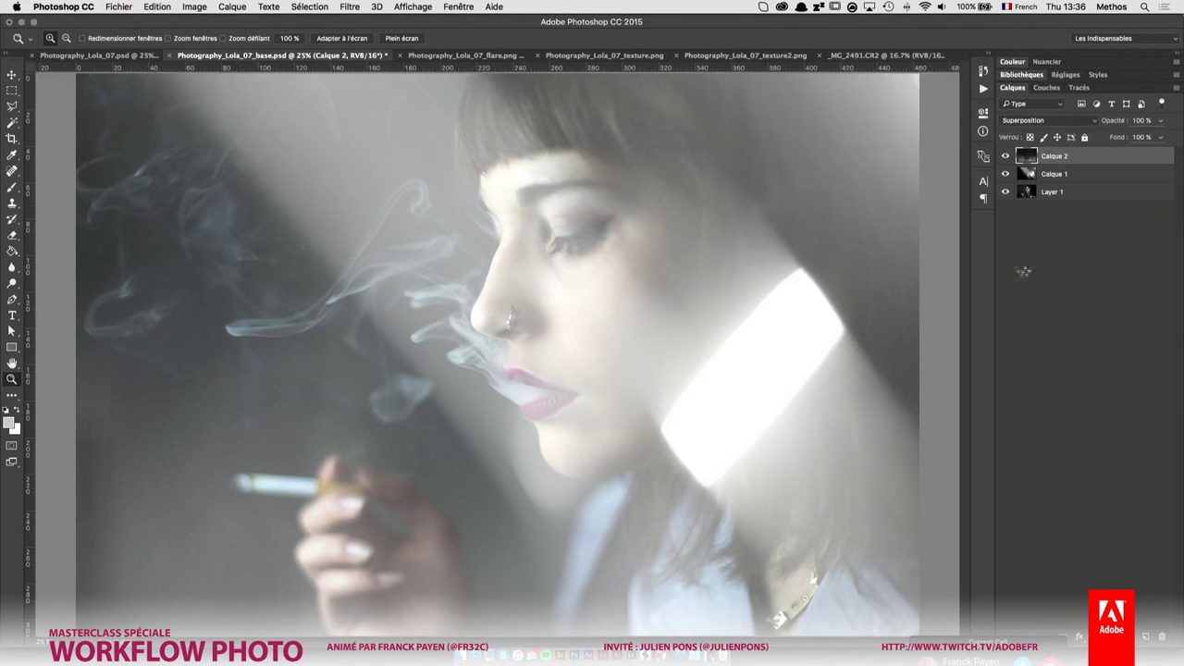
key("F2")
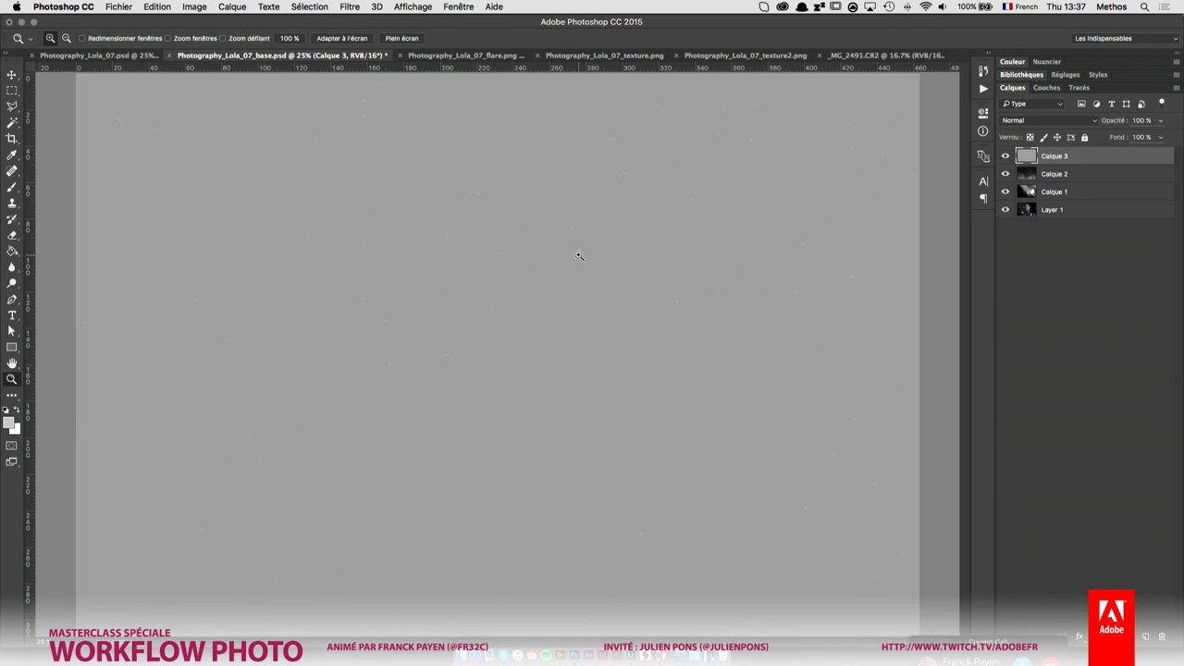
- Blend Calque 3 in Lumière linéaire and hide the Calque 1 and Calque 2 overlays
left_click(1046, 121)
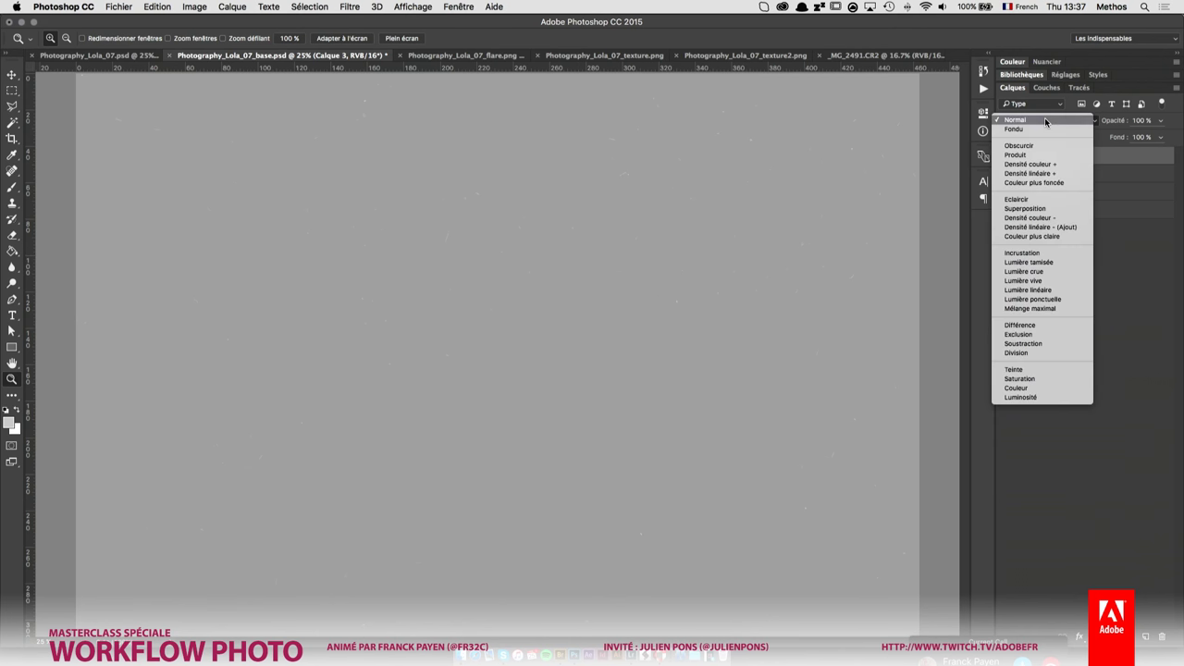
left_click(1069, 289)
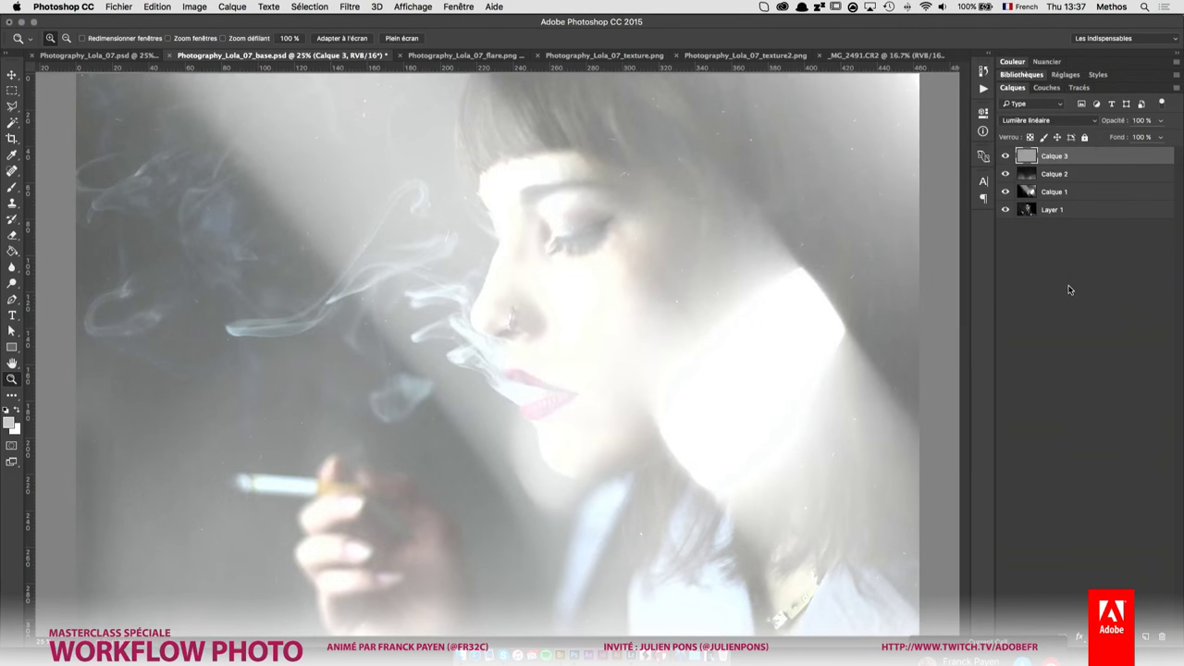
left_click(1005, 173)
left_click(1005, 192)
- Inspect the eye and smoke close up, hide Calque 3, and add an empty Calque 4 on top
left_click(699, 161)
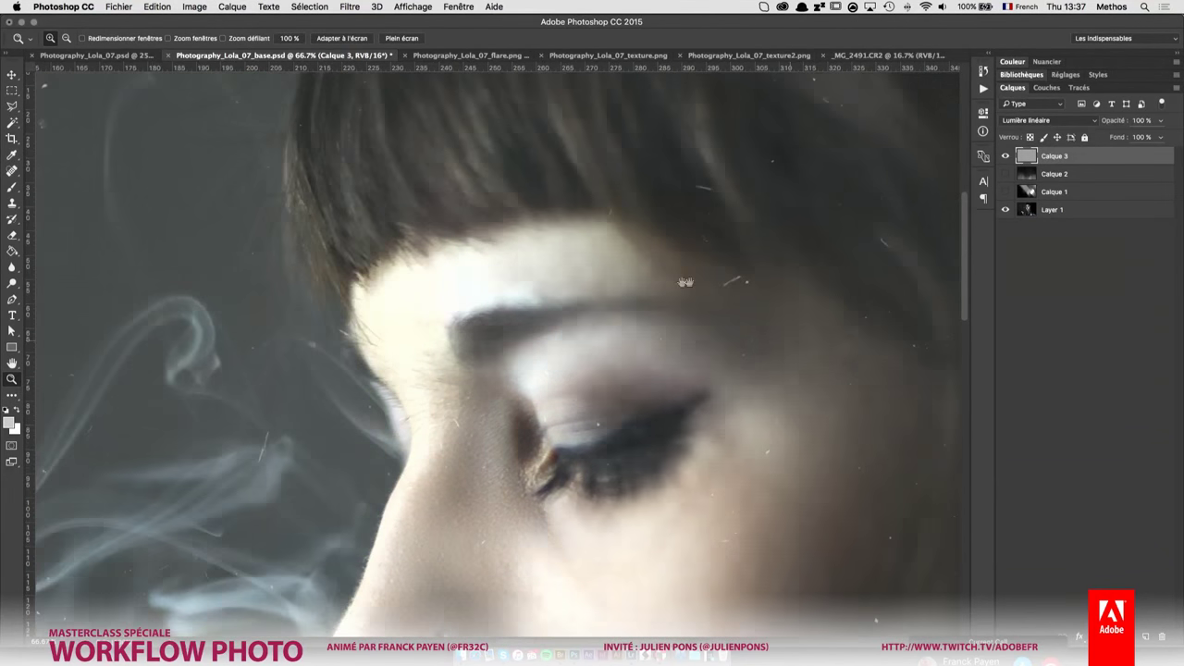
left_click_drag(335, 200, 613, 308)
mouse_move(299, 297)
left_mouse_down()
mouse_move(391, 362)
mouse_move(637, 385)
mouse_move(595, 211)
left_mouse_up()
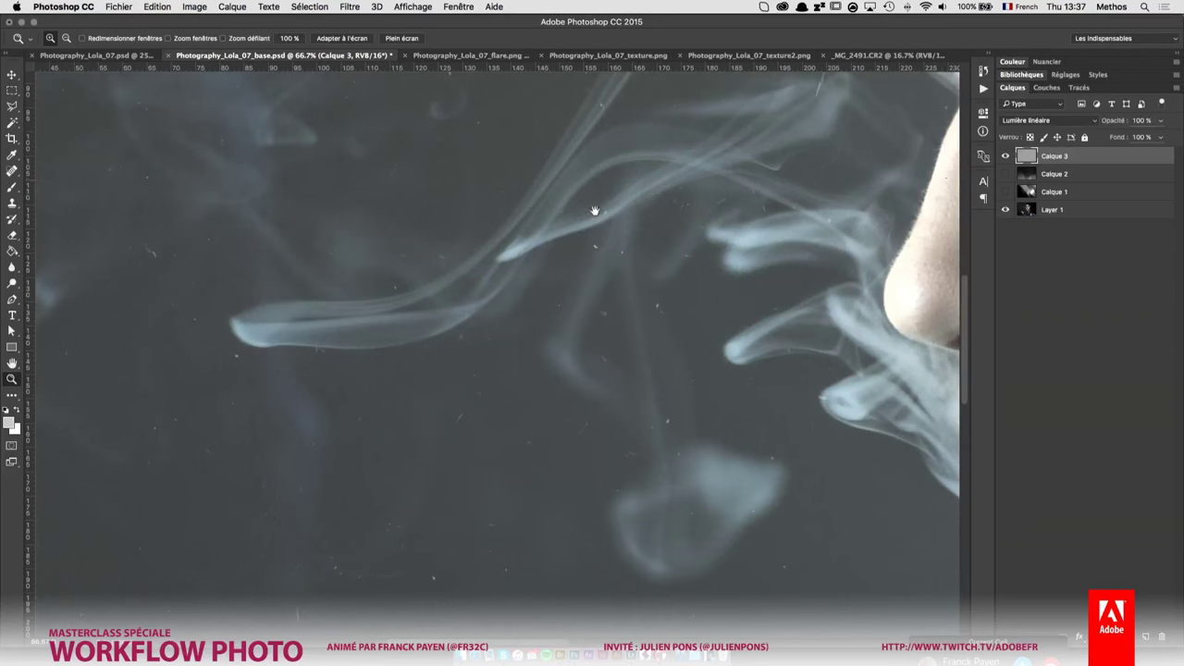
left_click(1006, 157)
left_click(523, 299, "alt")
left_click(515, 299, "alt")
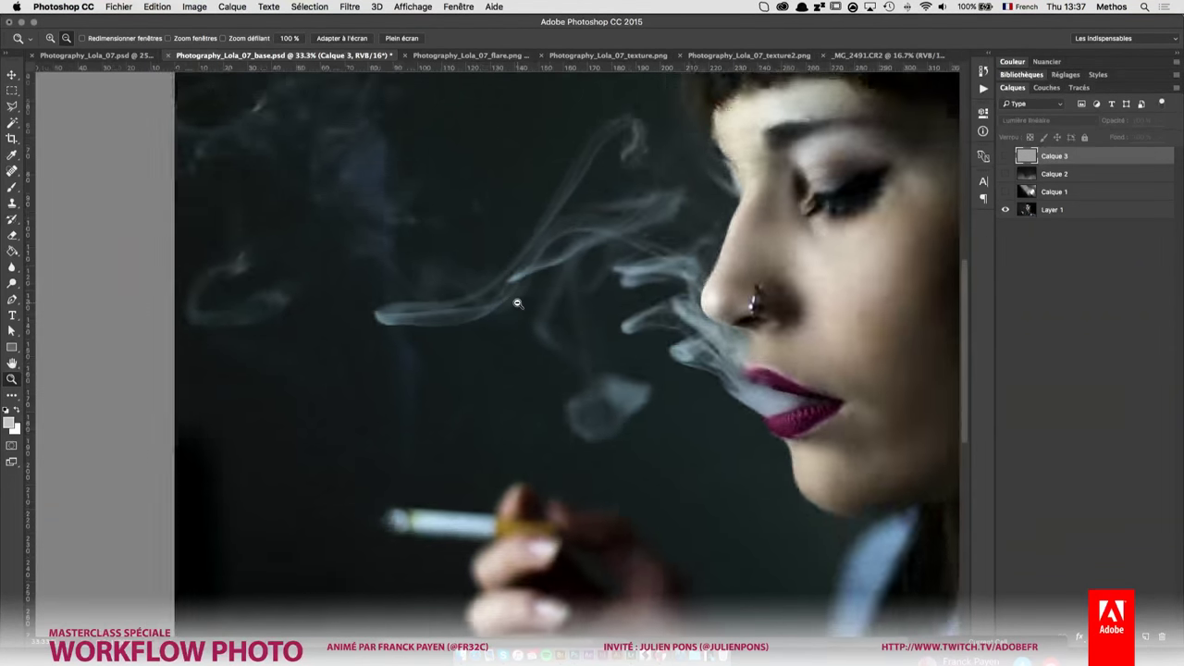
left_click(516, 302, "alt")
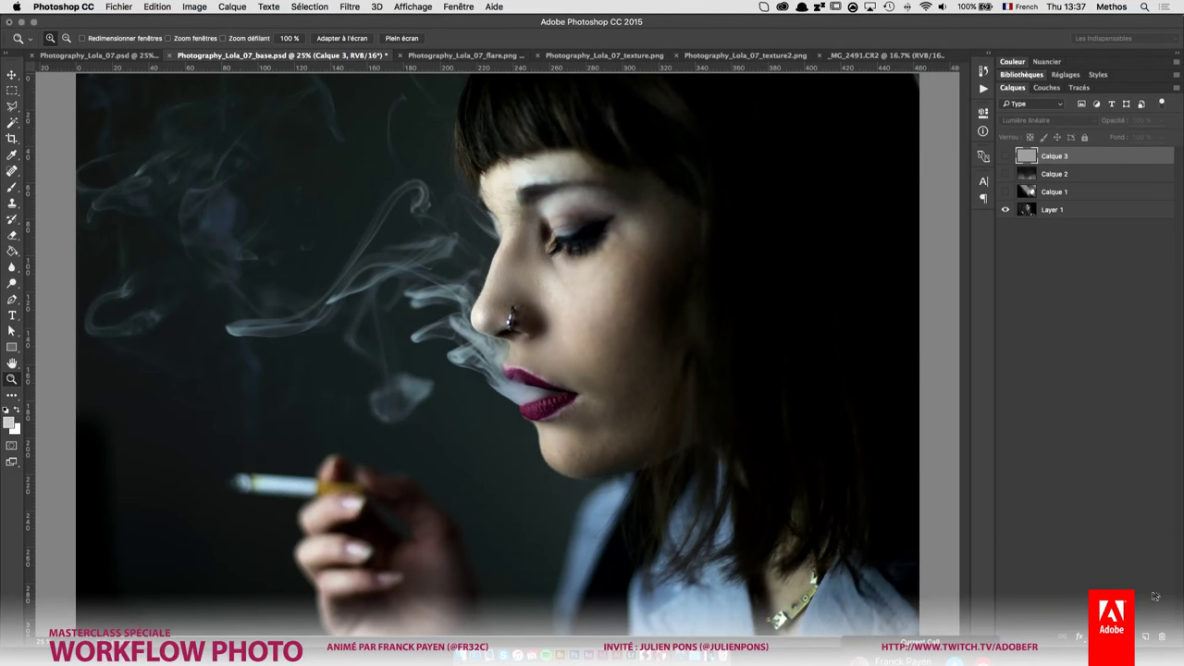
left_click(1146, 636)
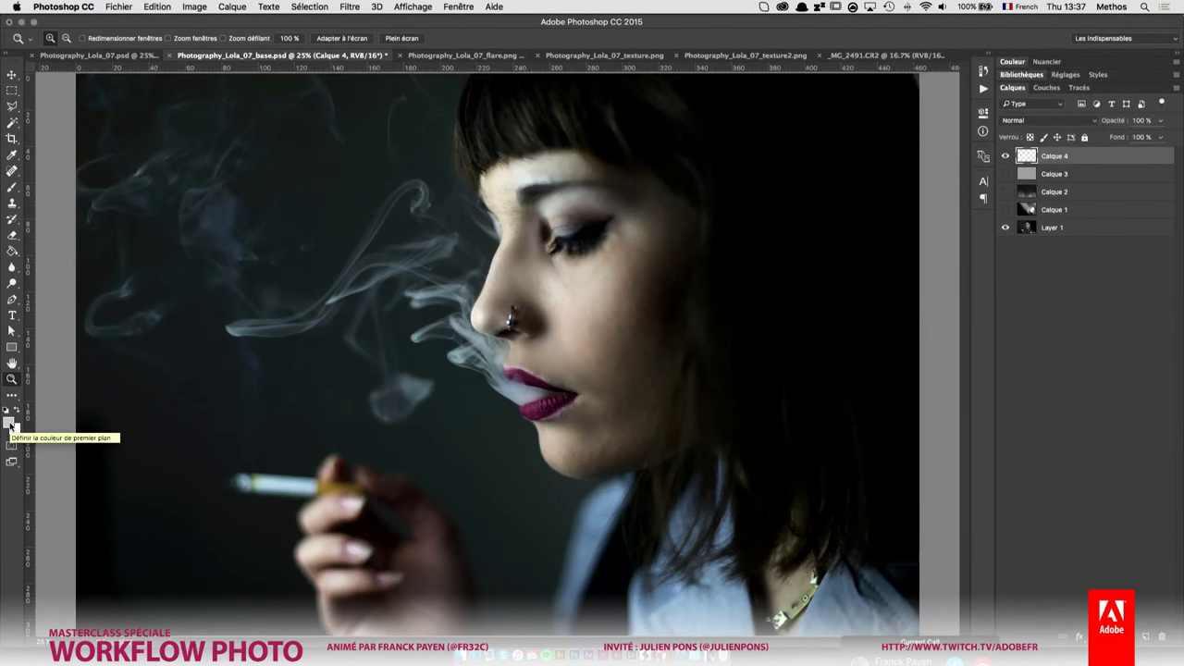
- Set the foreground colour to an unsaturated grey with lightness 50 (#808080)
left_click(9, 422)
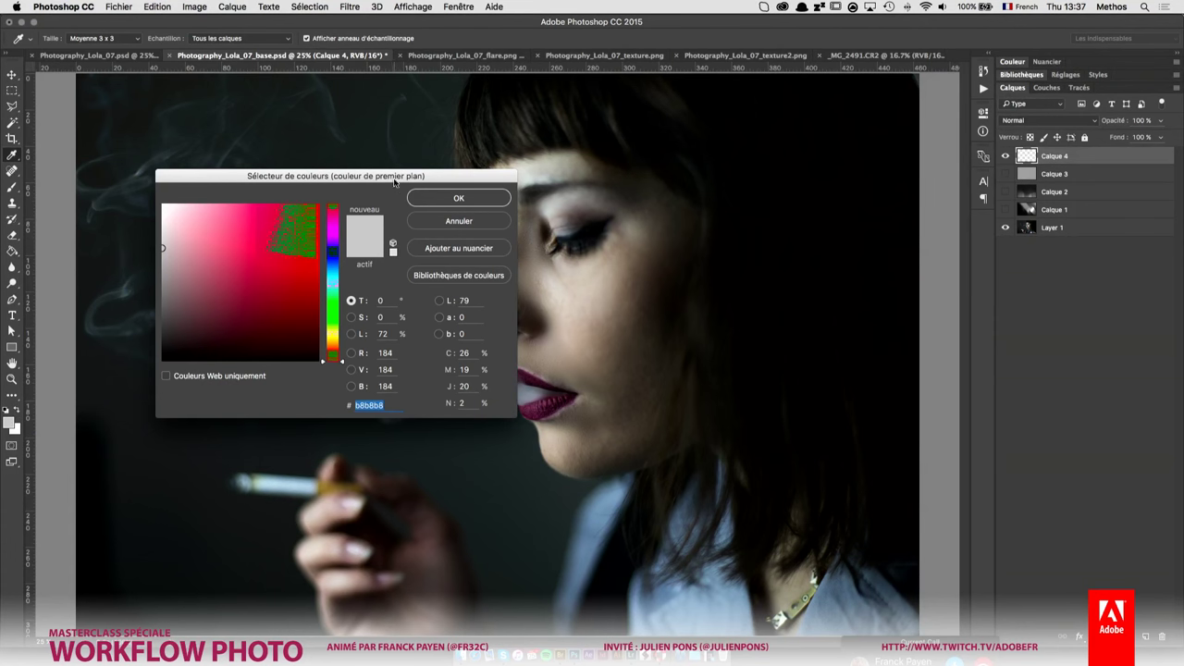
left_click_drag(396, 175, 597, 191)
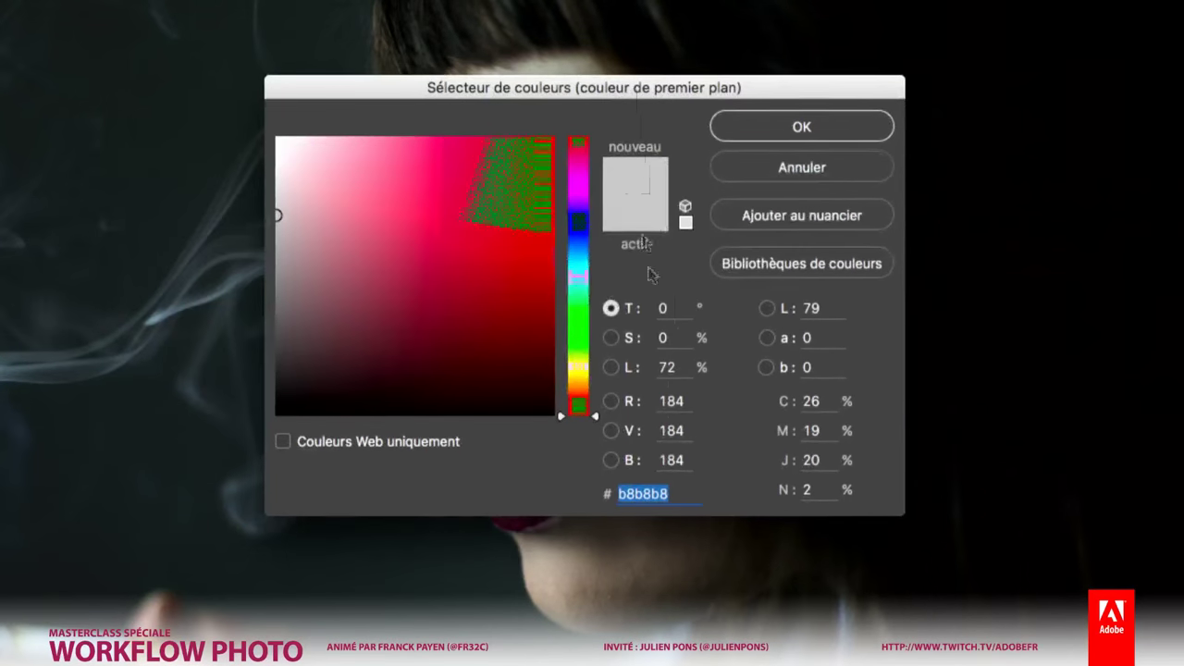
mouse_move(333, 252)
left_mouse_down()
mouse_move(389, 354)
mouse_move(232, 177)
mouse_move(278, 243)
mouse_move(278, 344)
mouse_move(277, 137)
left_mouse_up()
left_click_drag(594, 185, 599, 418)
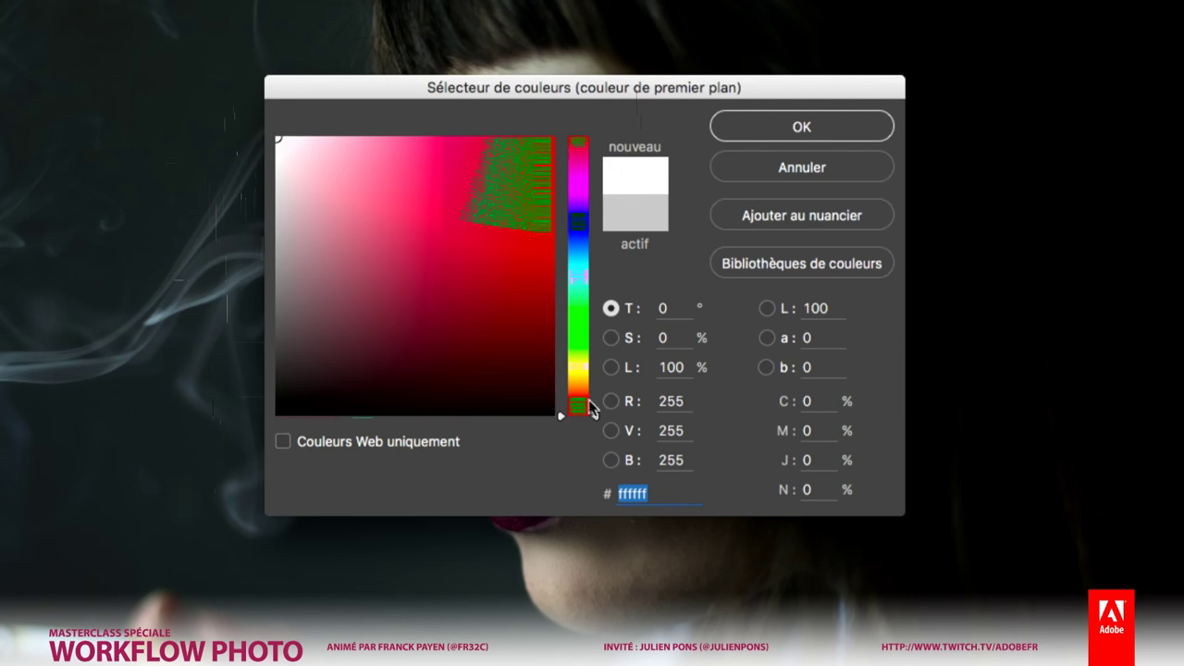
mouse_move(415, 299)
left_mouse_down()
mouse_move(274, 370)
mouse_move(247, 293)
left_mouse_up()
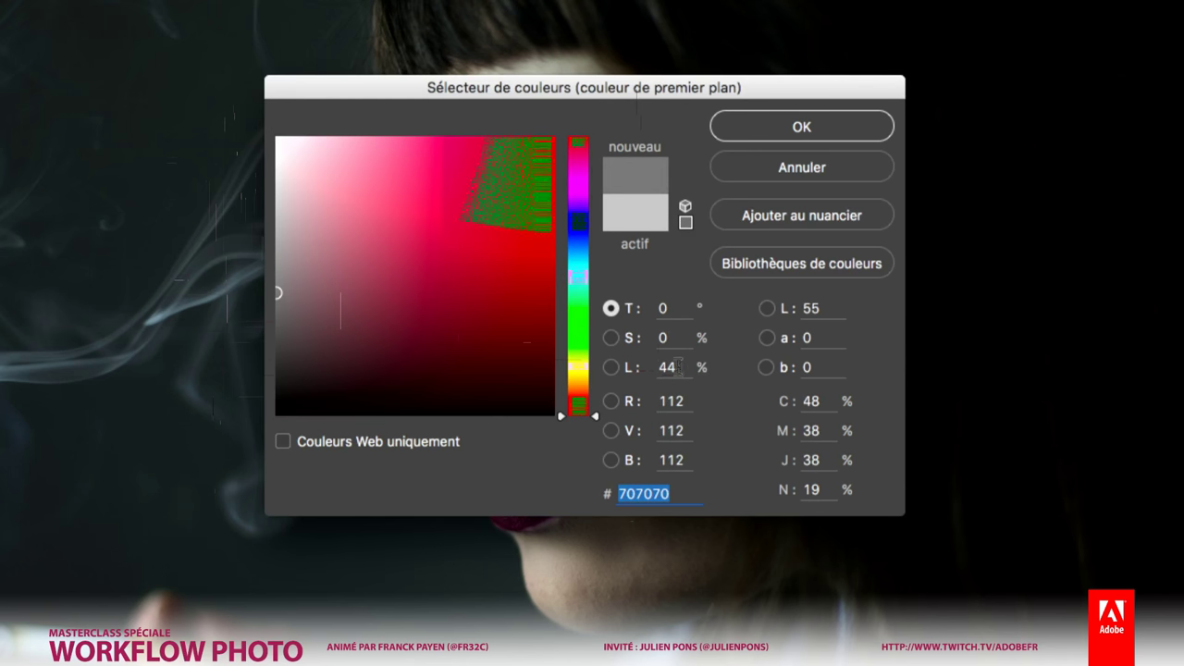
left_click(674, 368)
type("50")
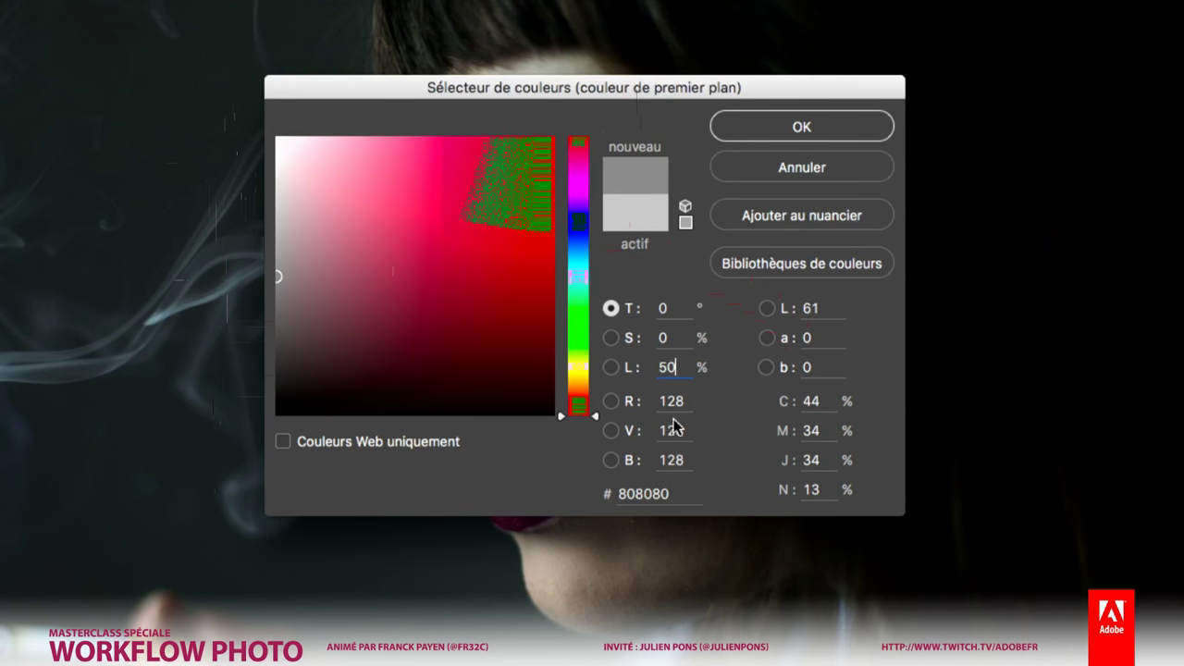
left_click(802, 125)
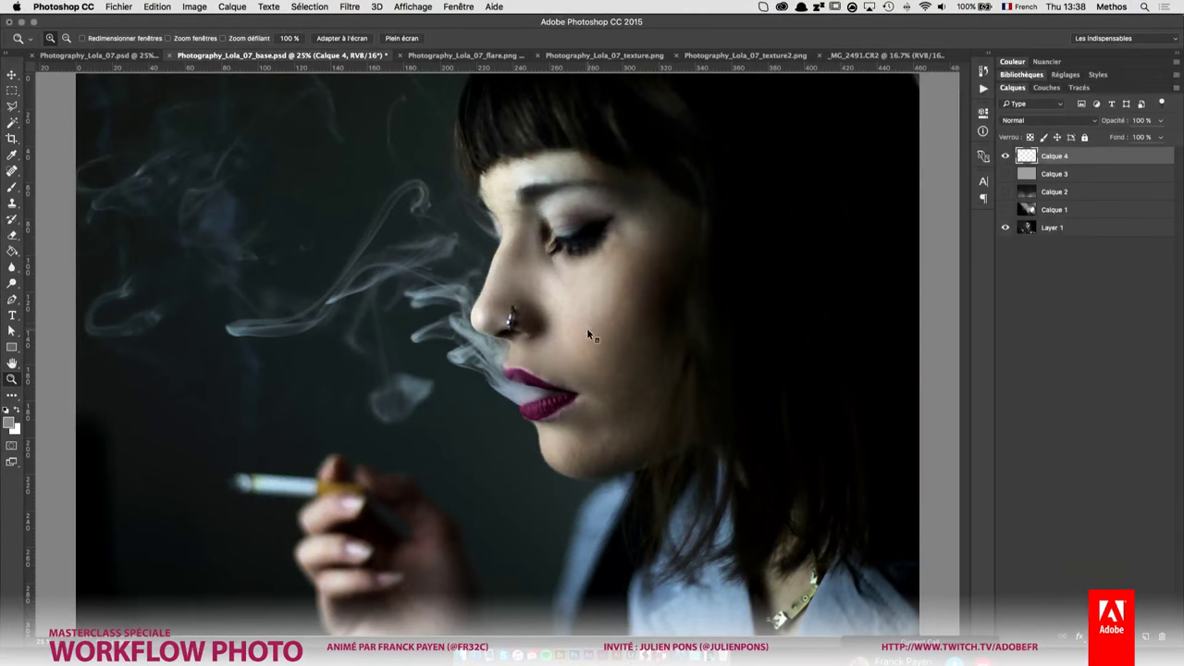
- Fill Calque 4 with the mid-grey using the Paint Bucket
key("g")
key("shift+g")
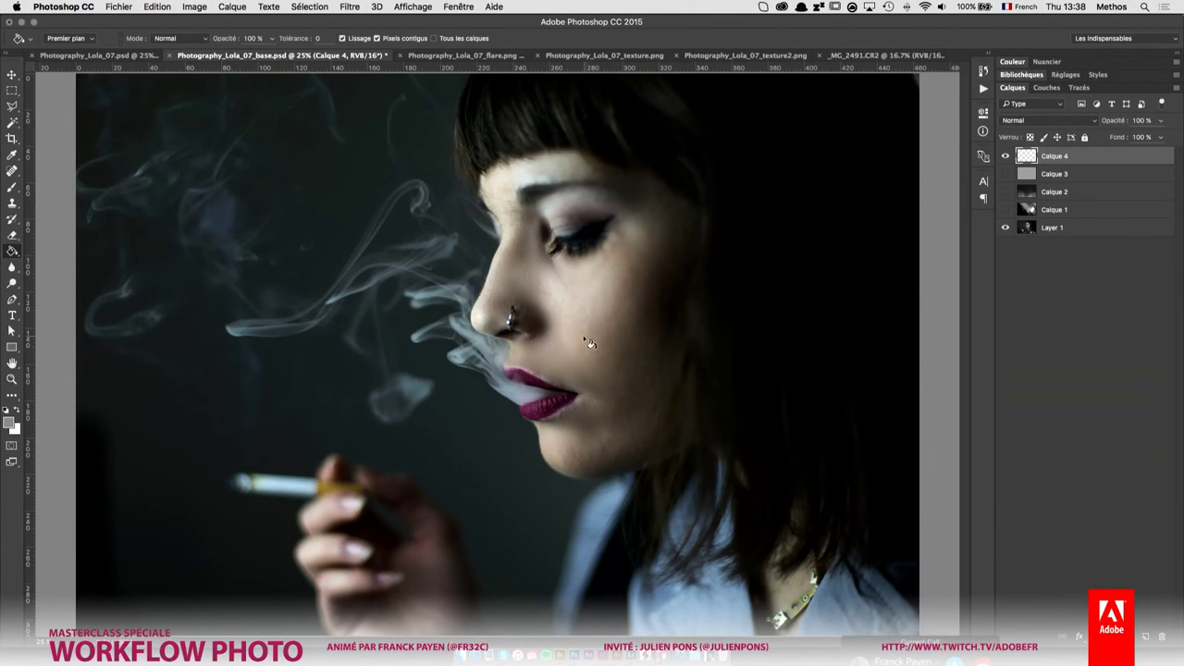
left_click(583, 335)
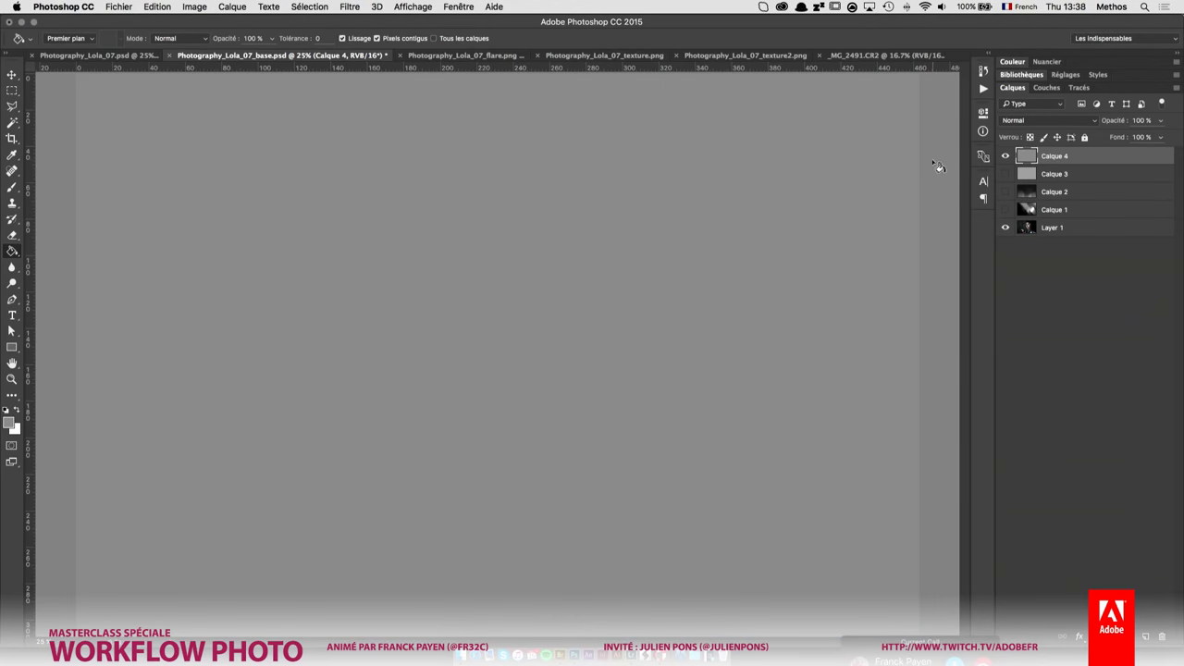
- Blend Calque 4 in Lumière linéaire and start picking a darker grey foreground colour
left_click(1043, 122)
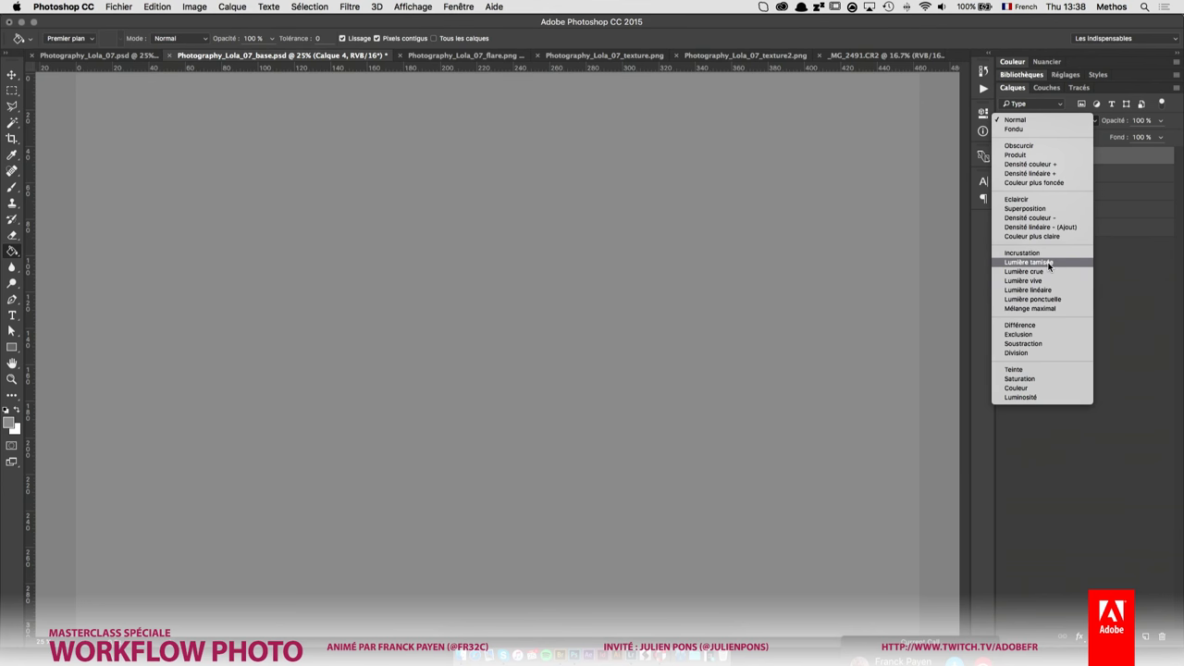
left_click(1048, 289)
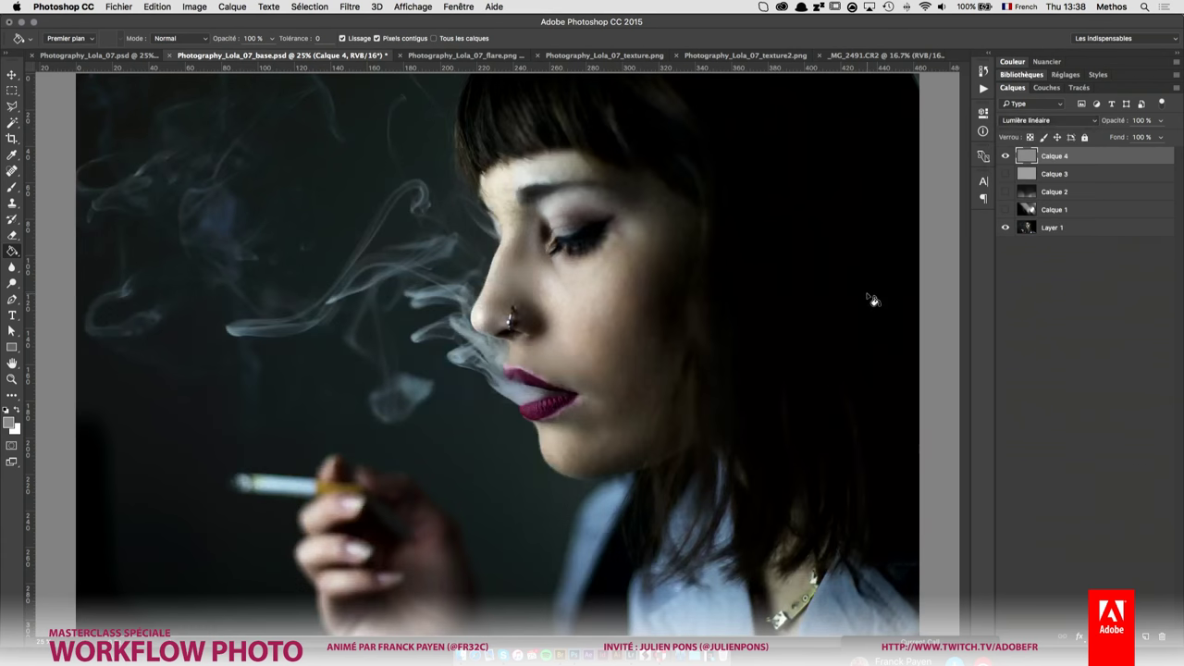
left_click(1006, 157)
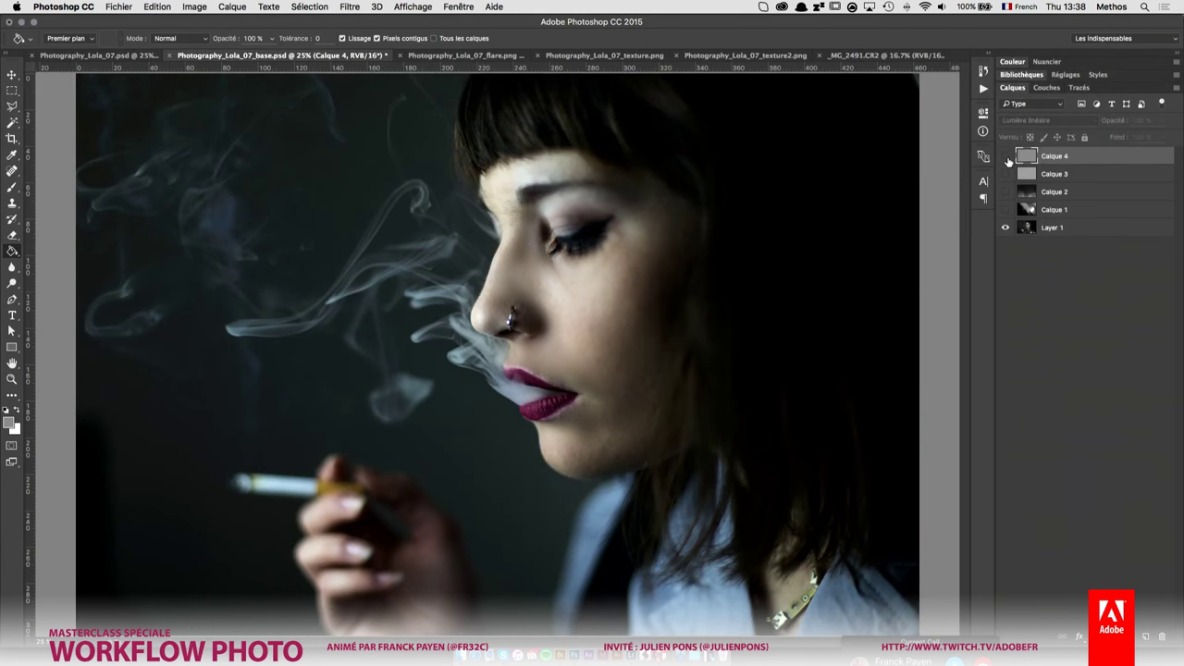
left_click(1006, 157)
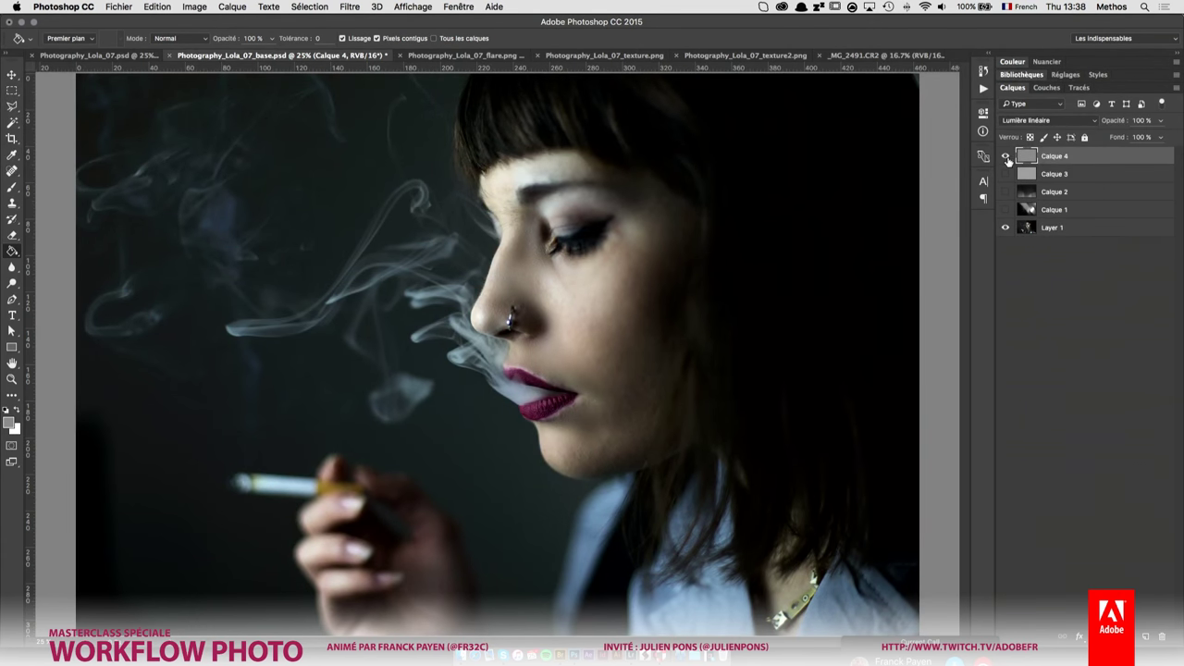
left_click(11, 424)
left_click_drag(402, 277, 383, 316)
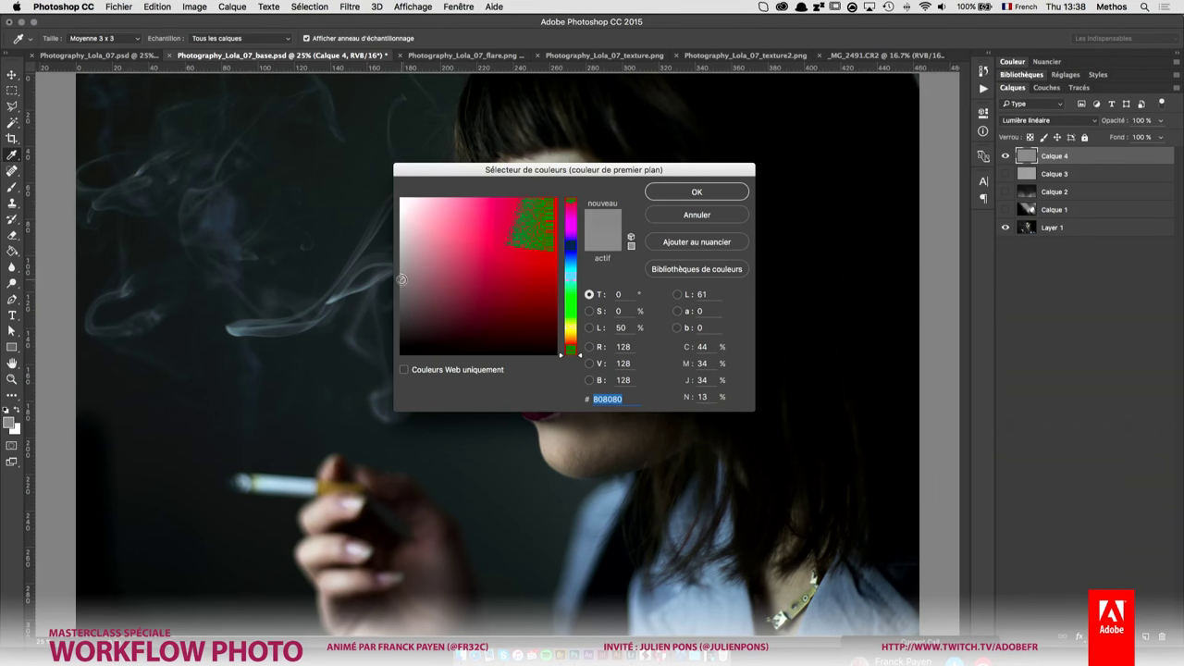
- Try a dark grey brush stroke over the background, then undo it
left_click(689, 189)
key("b")
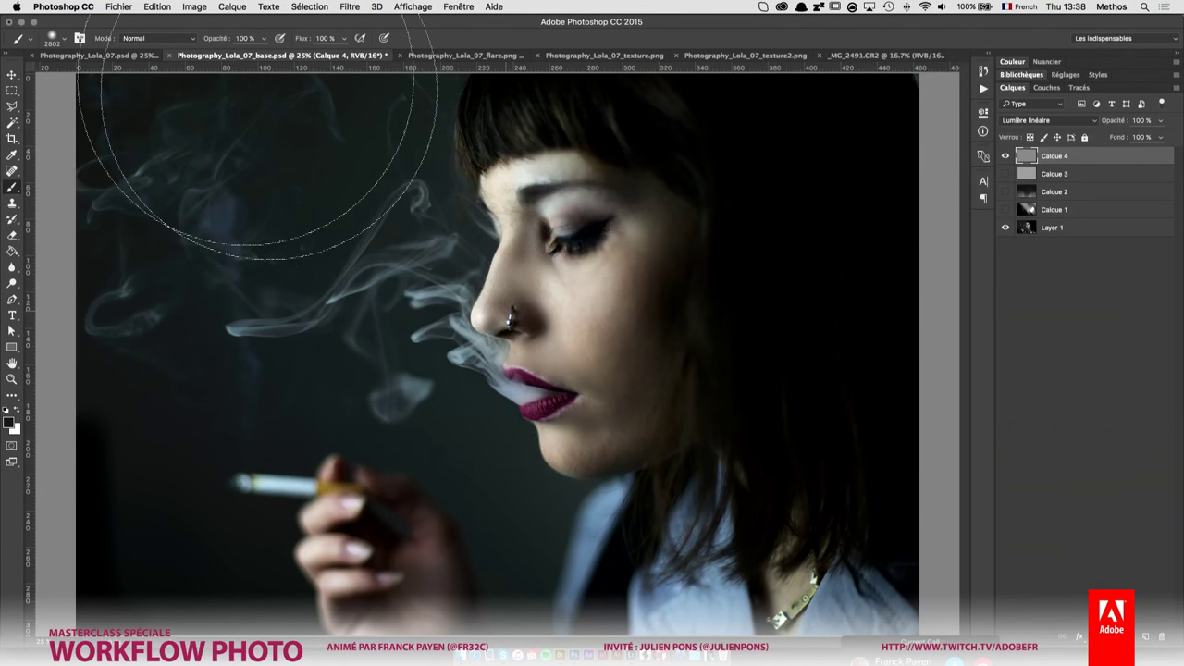
left_click_drag(256, 83, 475, 106)
key("ctrl+z")
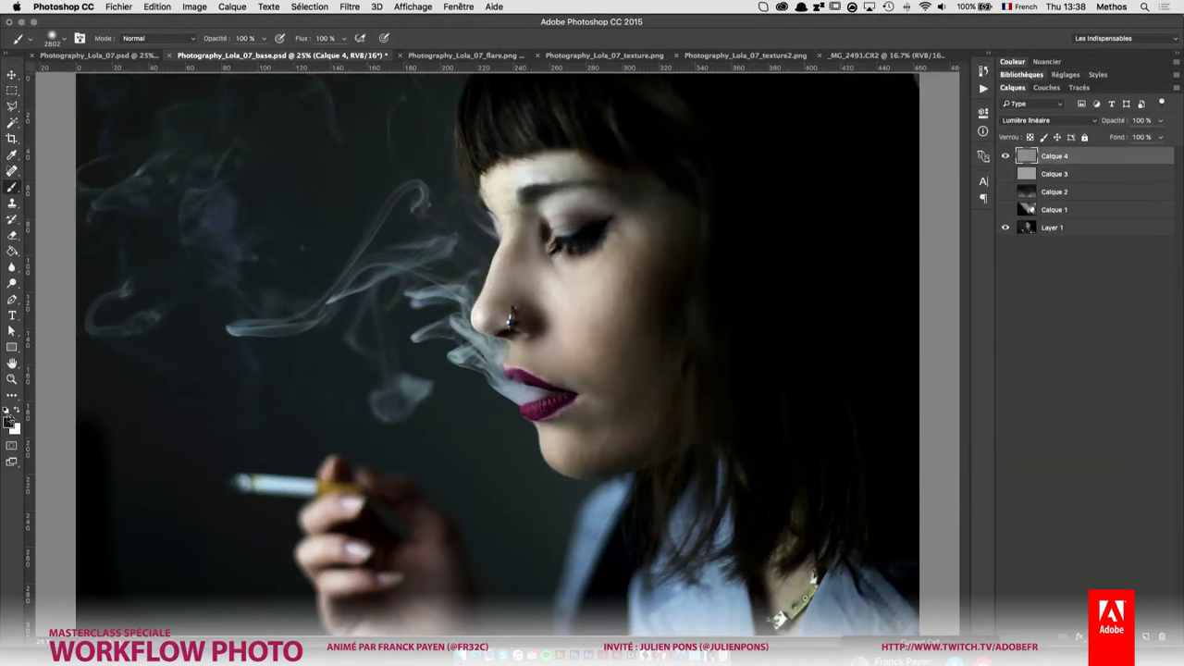
- Test darkening the left smoke with grey 575757 and brightening with white, undoing both
left_click(9, 421)
left_click_drag(543, 265, 366, 301)
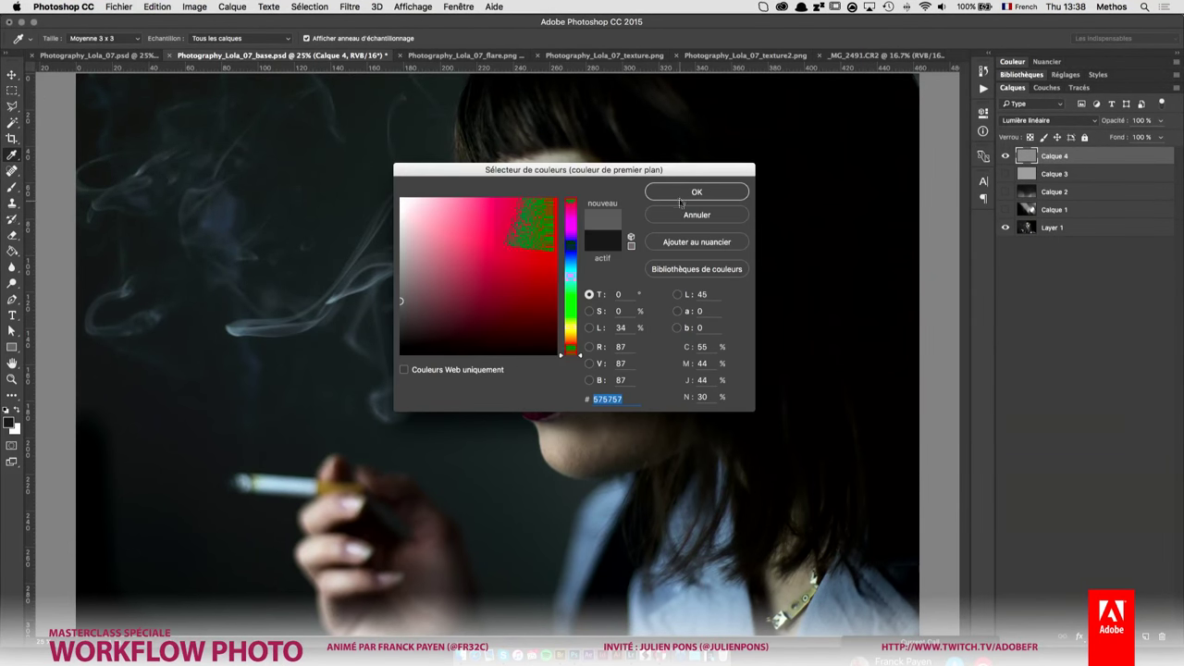
left_click(684, 193)
mouse_move(237, 343)
left_mouse_down()
mouse_move(250, 264)
mouse_move(242, 408)
left_mouse_up()
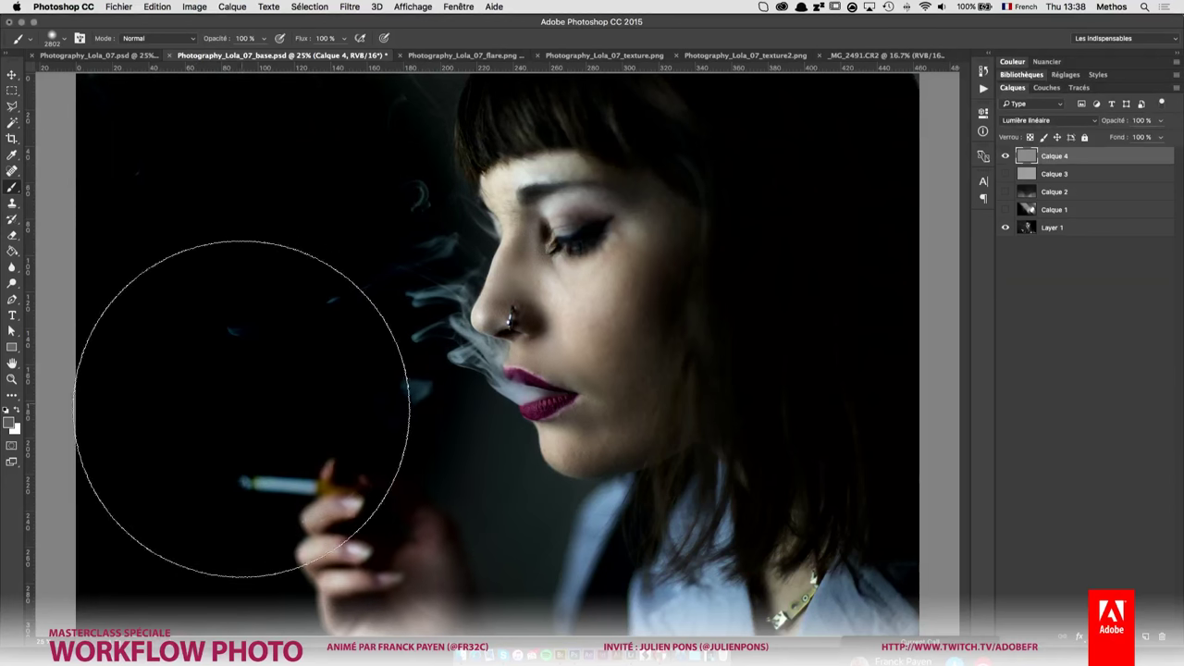
key("ctrl+alt+z")
left_click(18, 409)
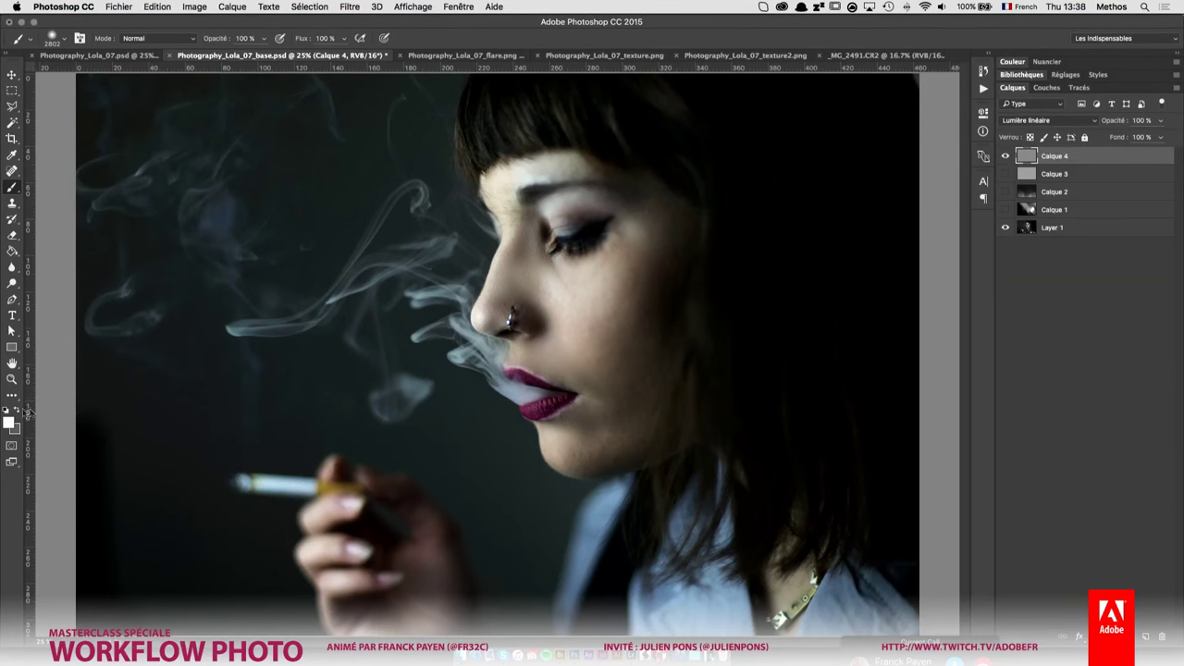
mouse_move(225, 370)
left_mouse_down()
mouse_move(198, 278)
mouse_move(213, 167)
mouse_move(230, 432)
left_mouse_up()
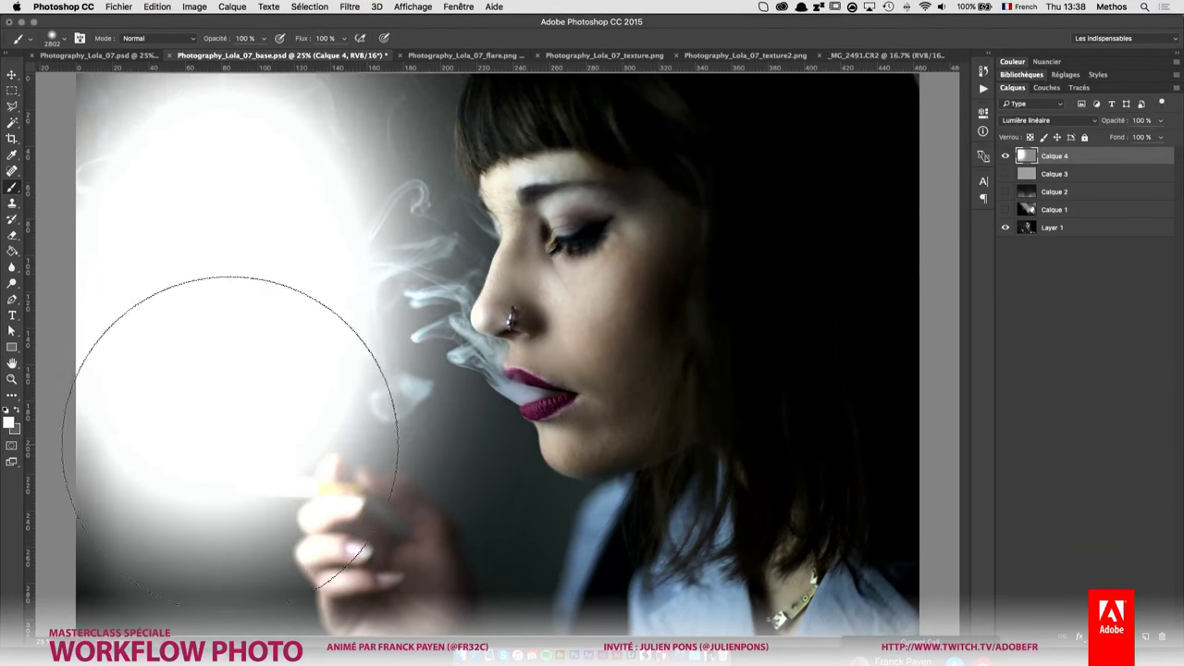
key("ctrl+z")
- Switch Calque 4 to Lumière tamisée and undo a trial lightening stroke
left_click(1061, 124)
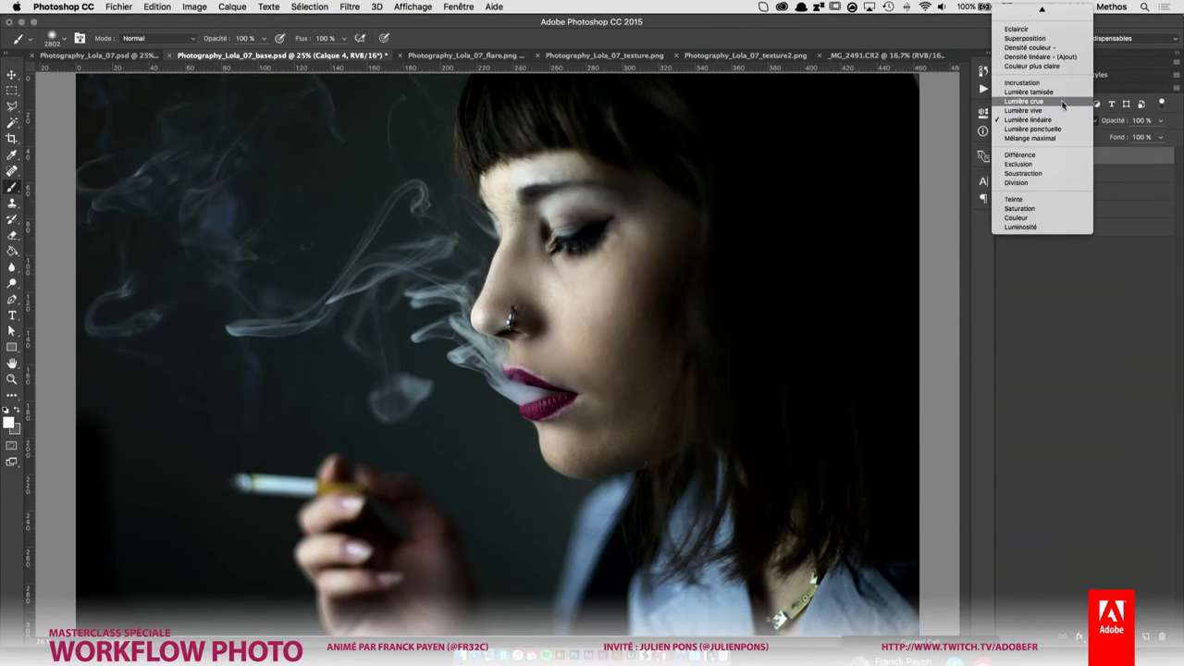
left_click(1061, 92)
left_click_drag(255, 284, 310, 397)
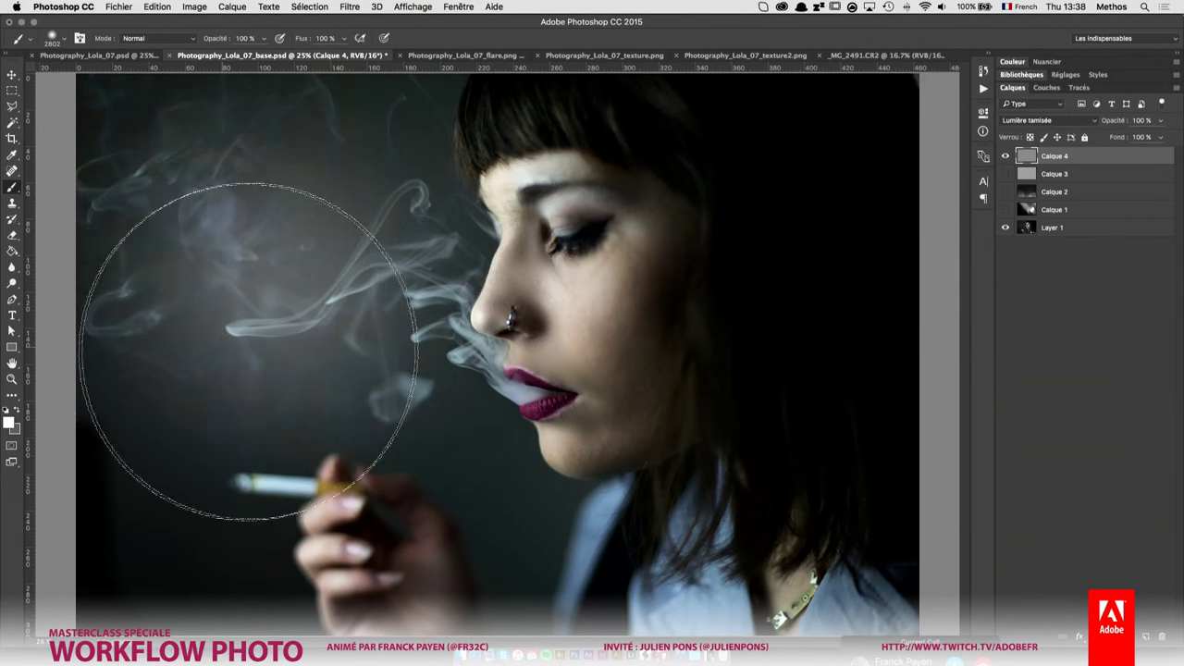
key("ctrl+z")
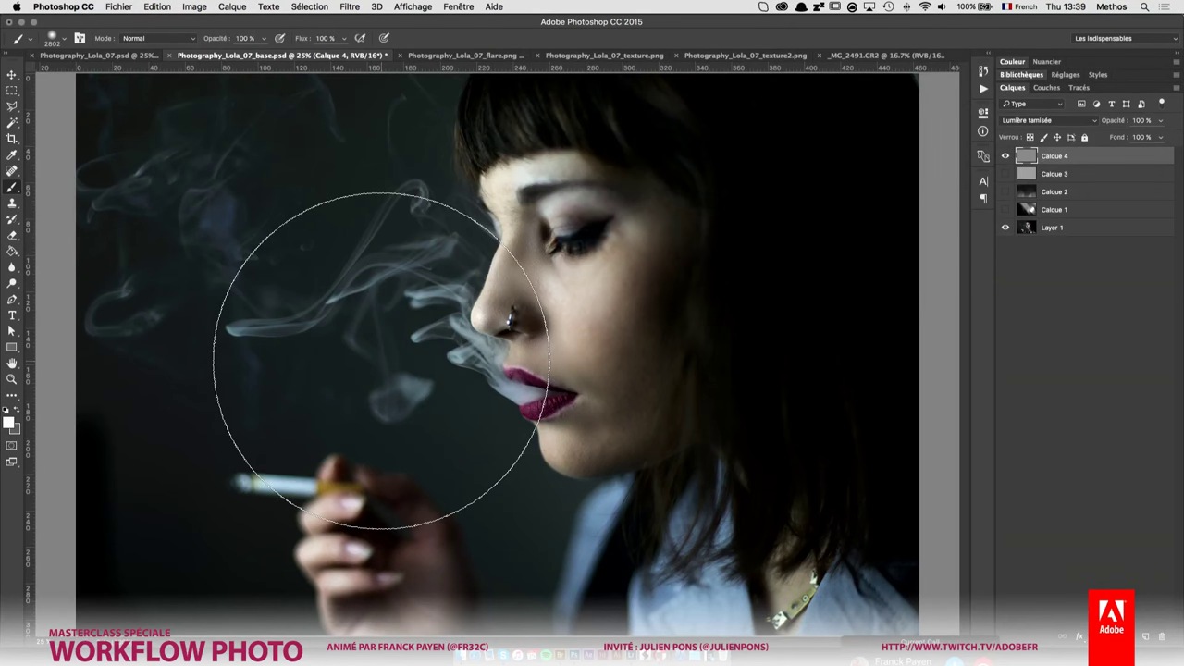
- Show Calque 3 and Calque 4, blend Calque 4 in Lumière crue, and make black the painting colour
left_click(1005, 157)
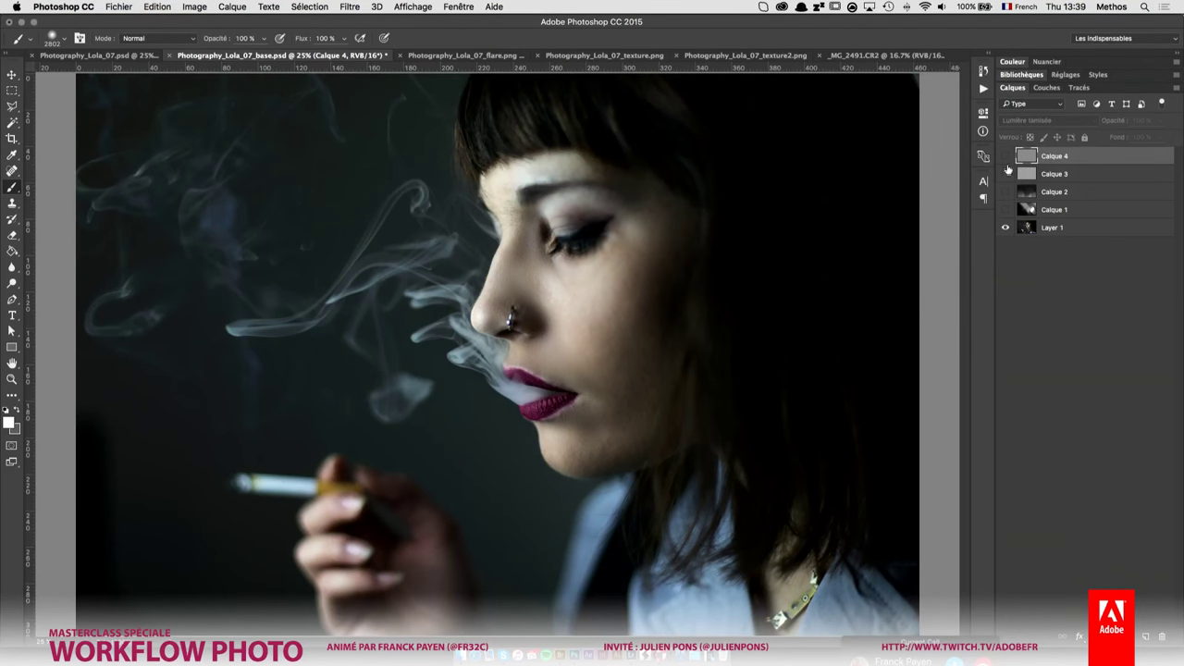
left_click(1005, 173)
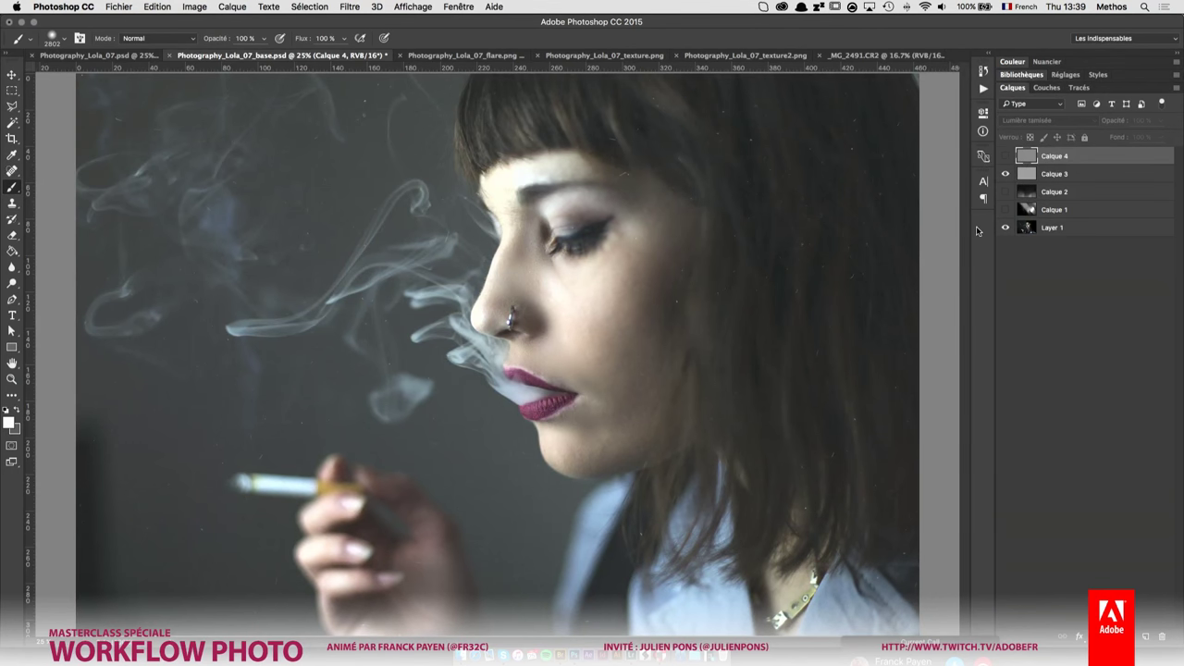
left_click(1037, 178)
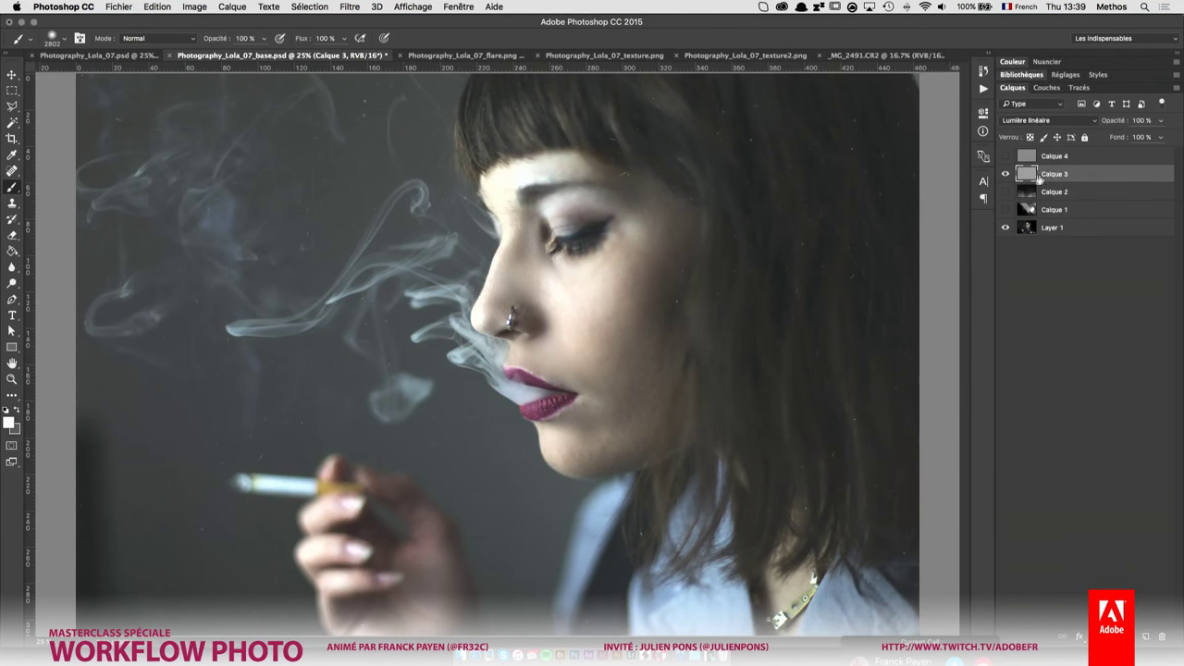
left_click(1048, 157)
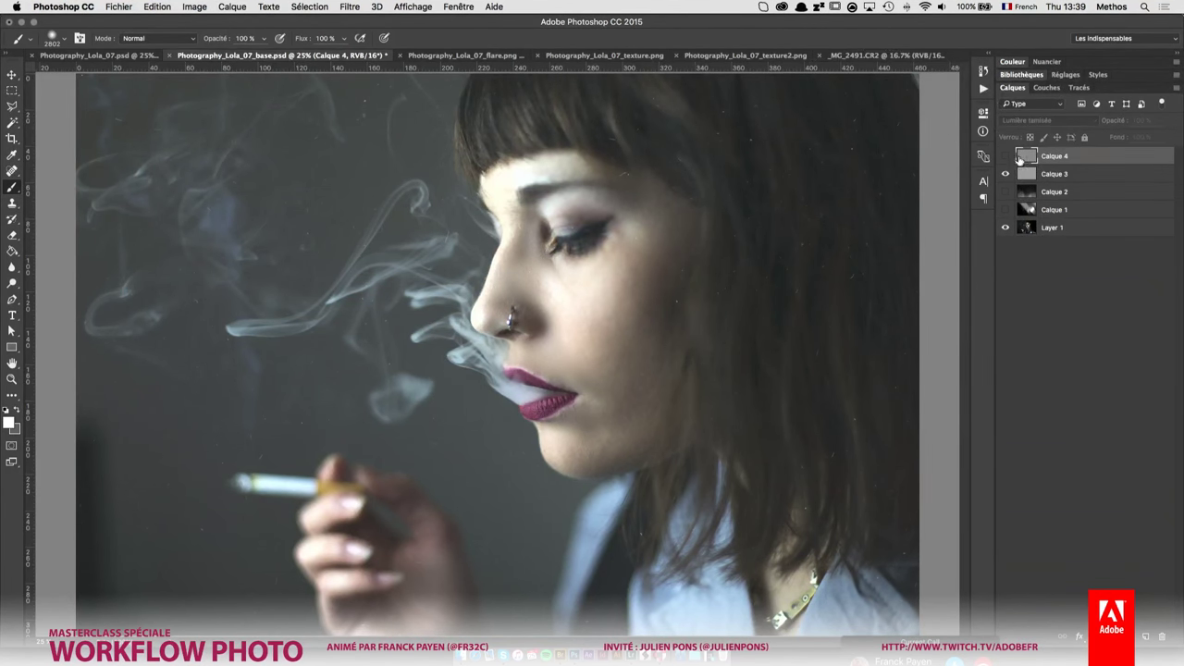
left_click(1005, 157)
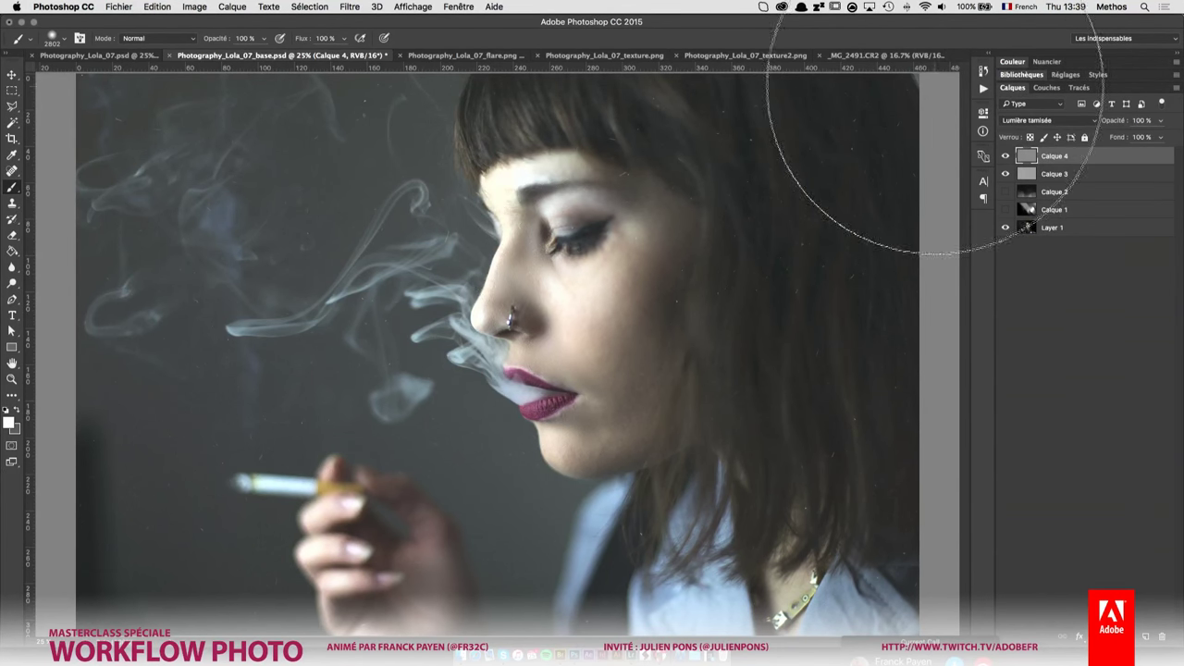
left_click(1050, 122)
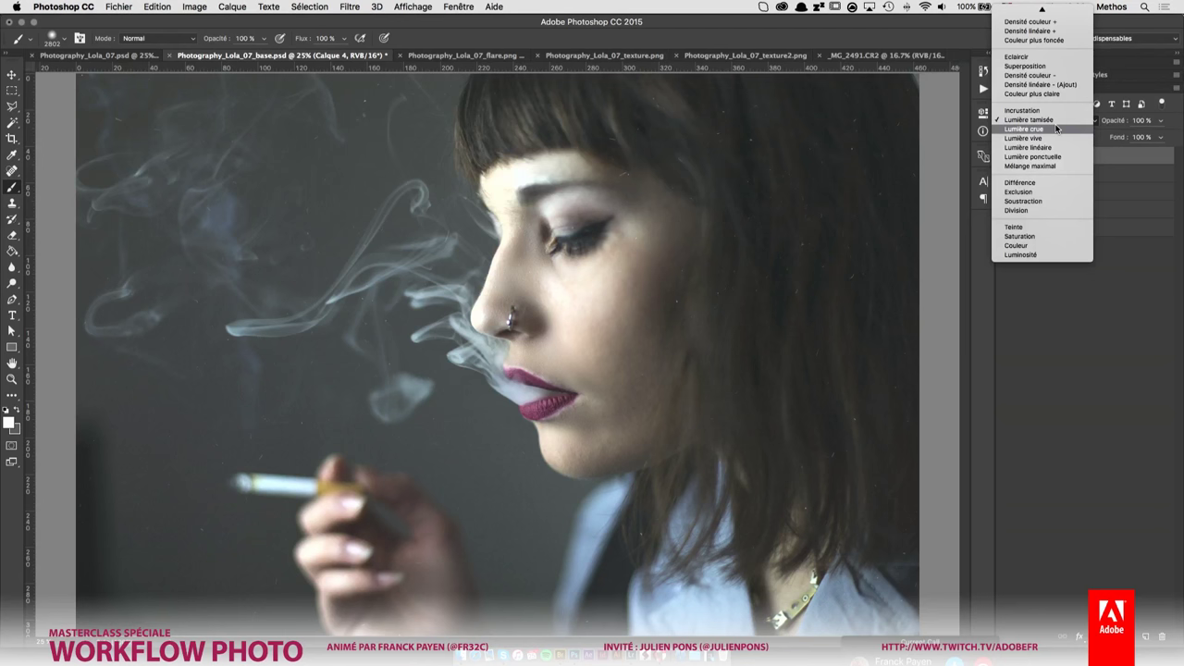
left_click(1055, 129)
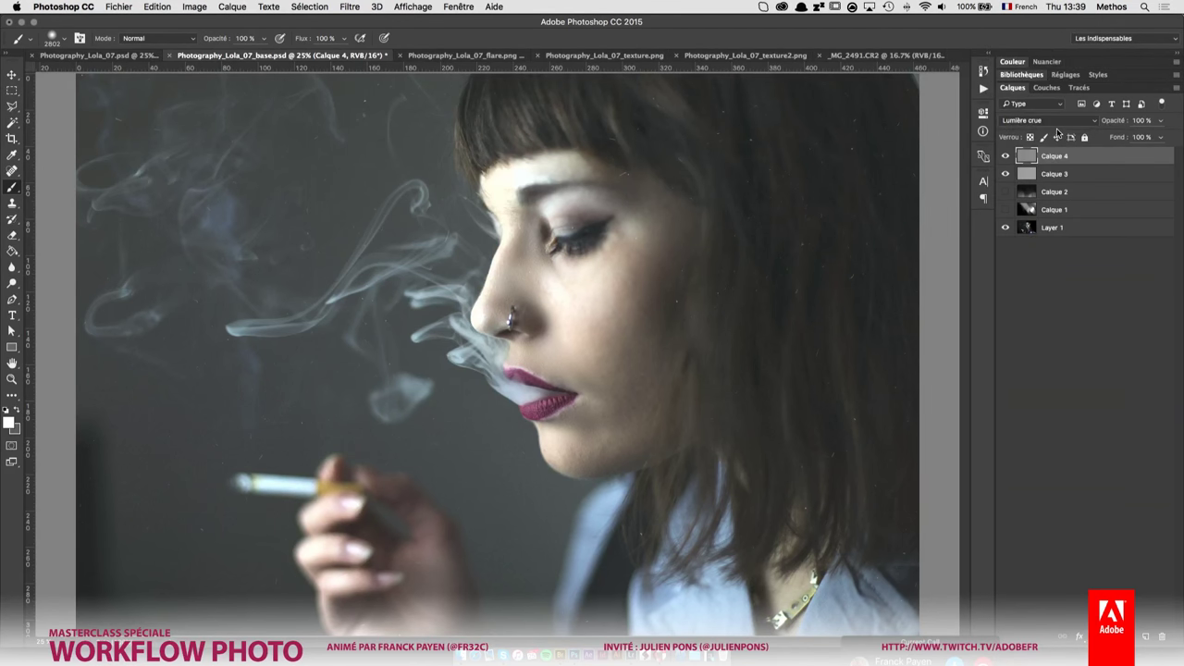
key("x")
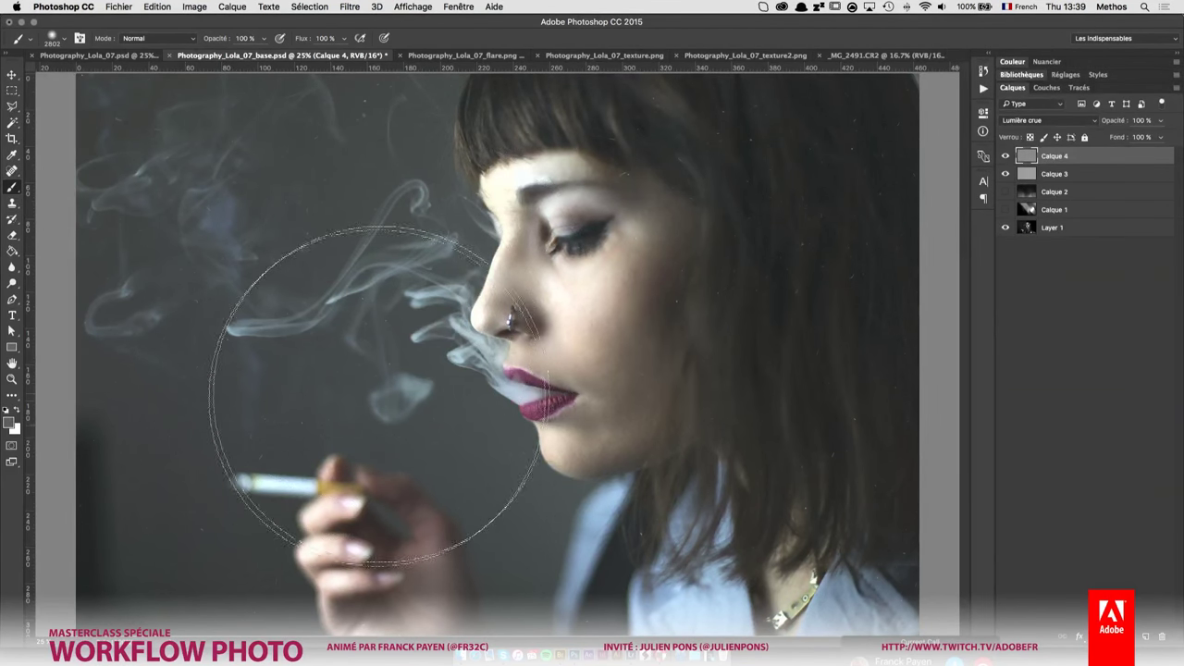
key("ctrl+minus")
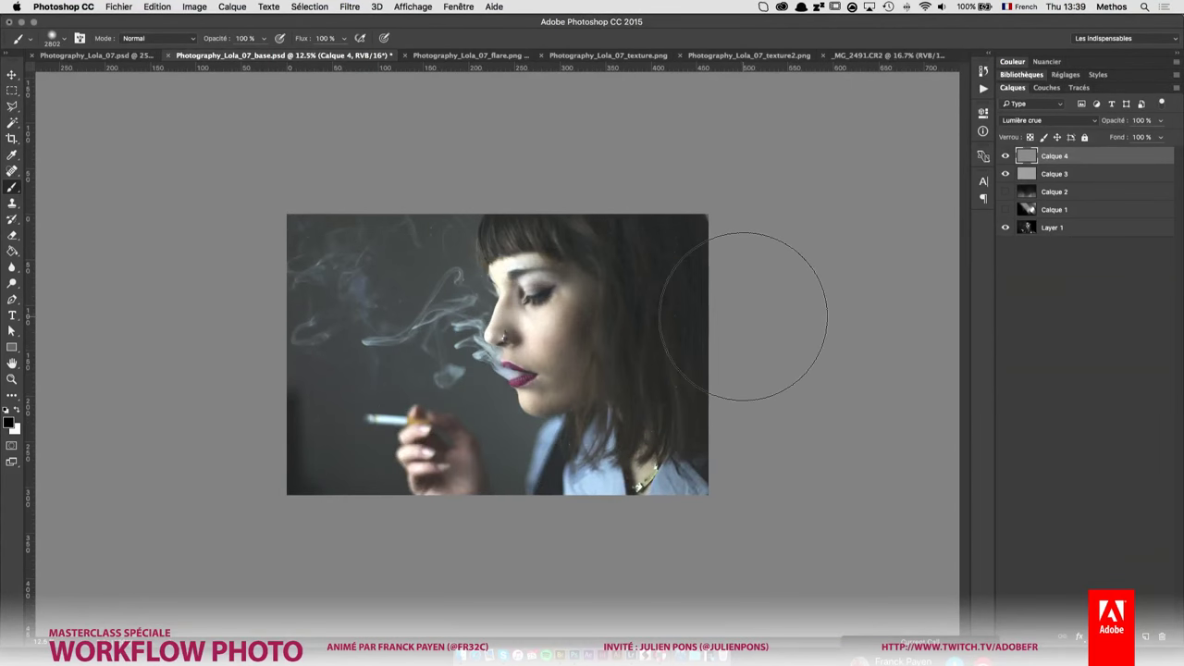
- Enlarge the brush, lower Calque 4's opacity to 40%, then delete Calque 4
key("bracketright")
key("bracketright")
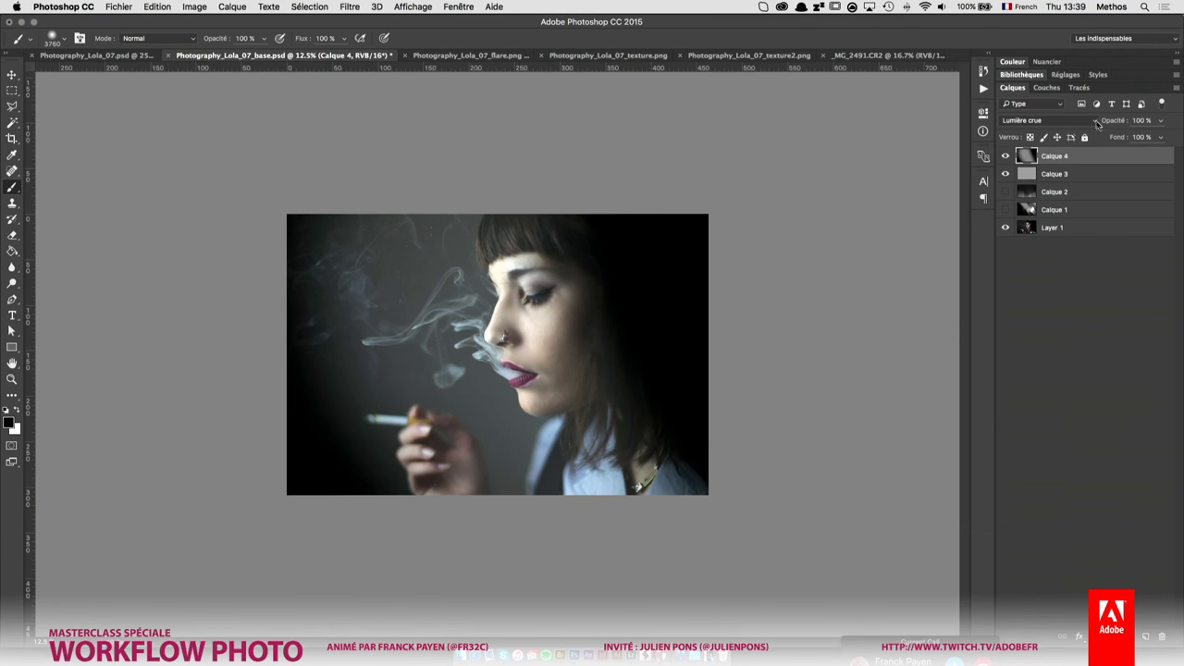
left_click_drag(1129, 123, 1087, 124)
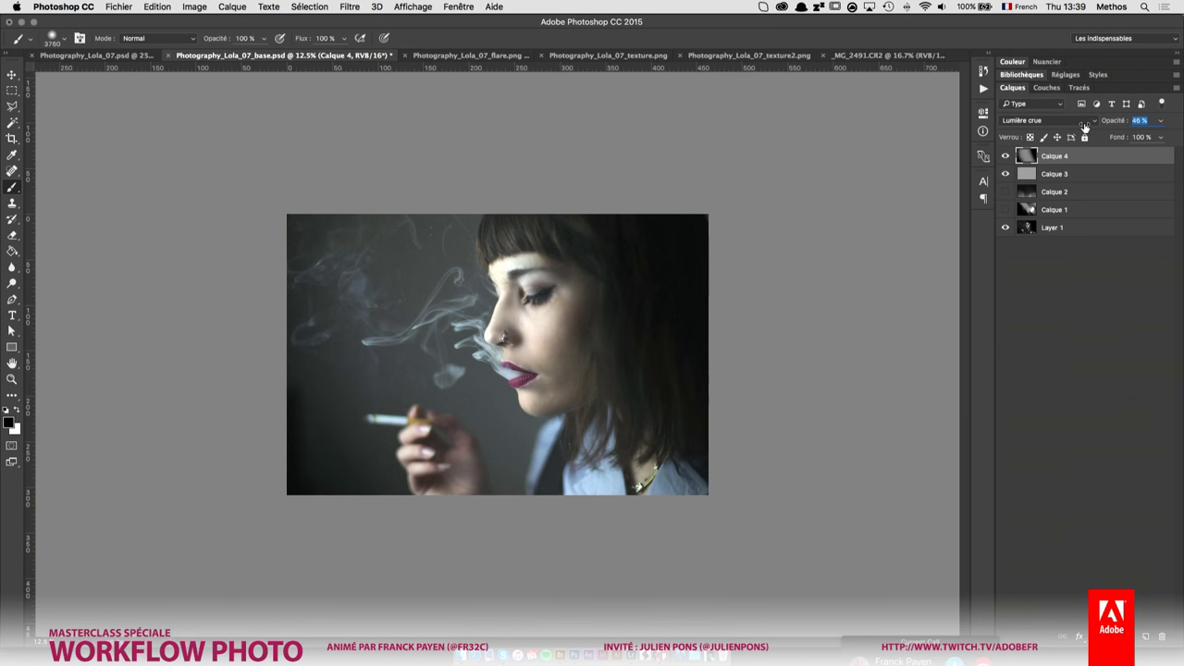
left_click_drag(1047, 156, 1162, 636)
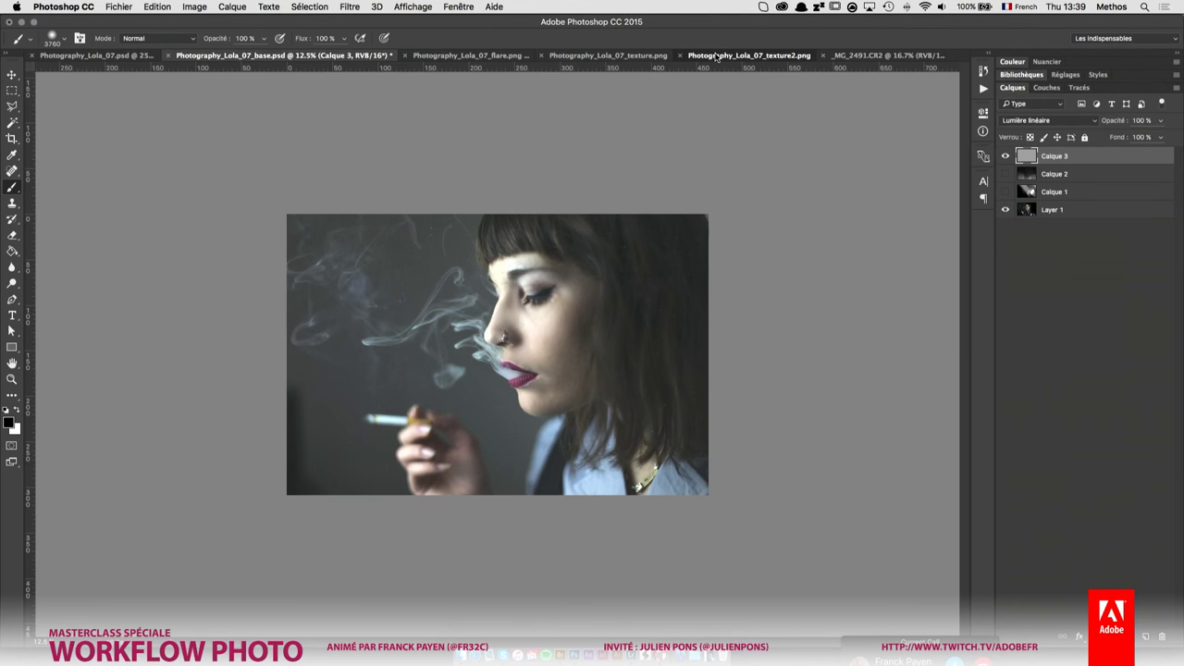
- Glance at the texture2 image, then return to the portrait base document
left_click(715, 57)
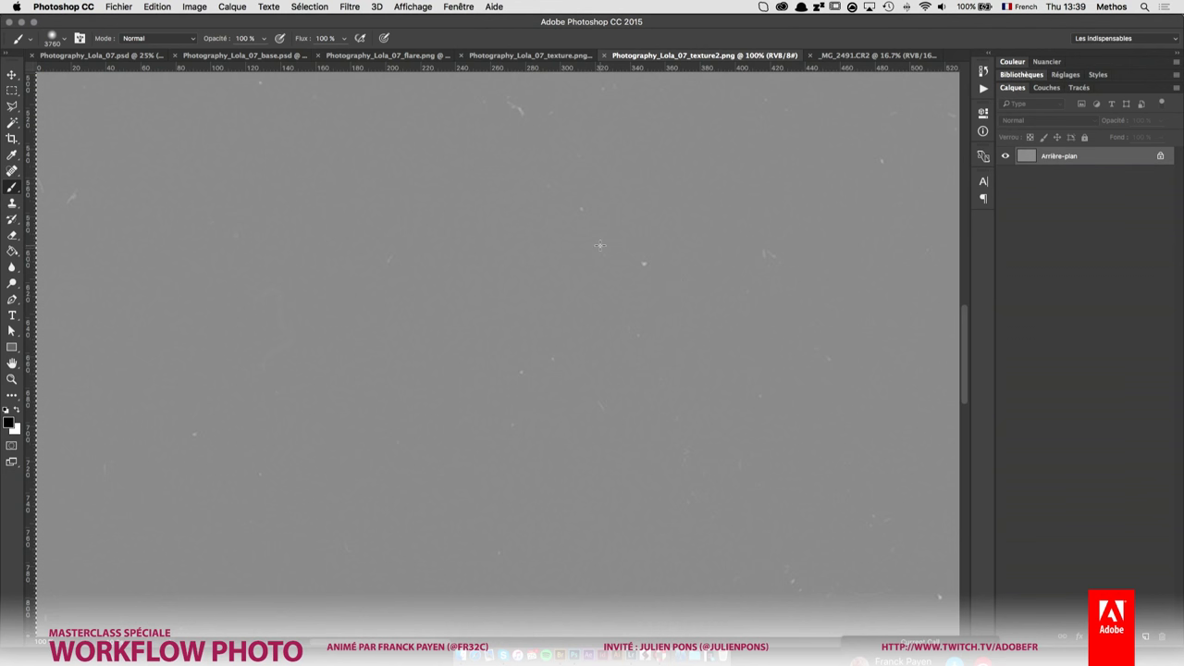
left_click(242, 56)
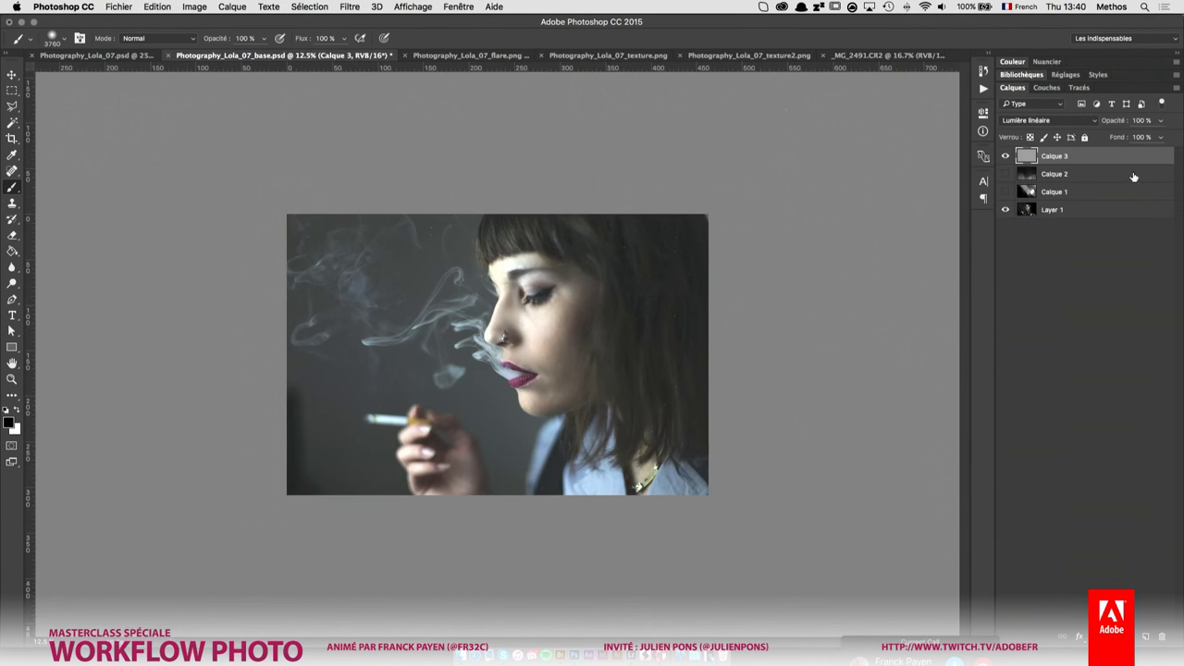
- Rename the bottom layer BASE and Calque 1 FLARE, showing the flare layer
left_click(1007, 157)
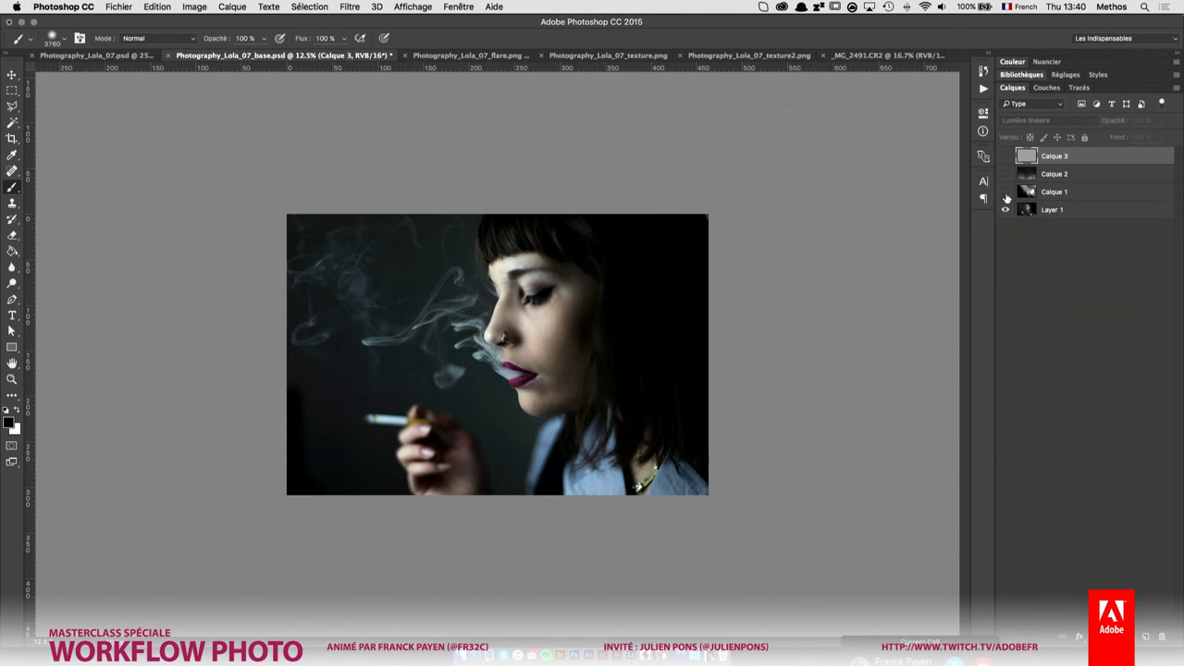
left_click(1005, 191)
double_click(1052, 210)
type("BASE")
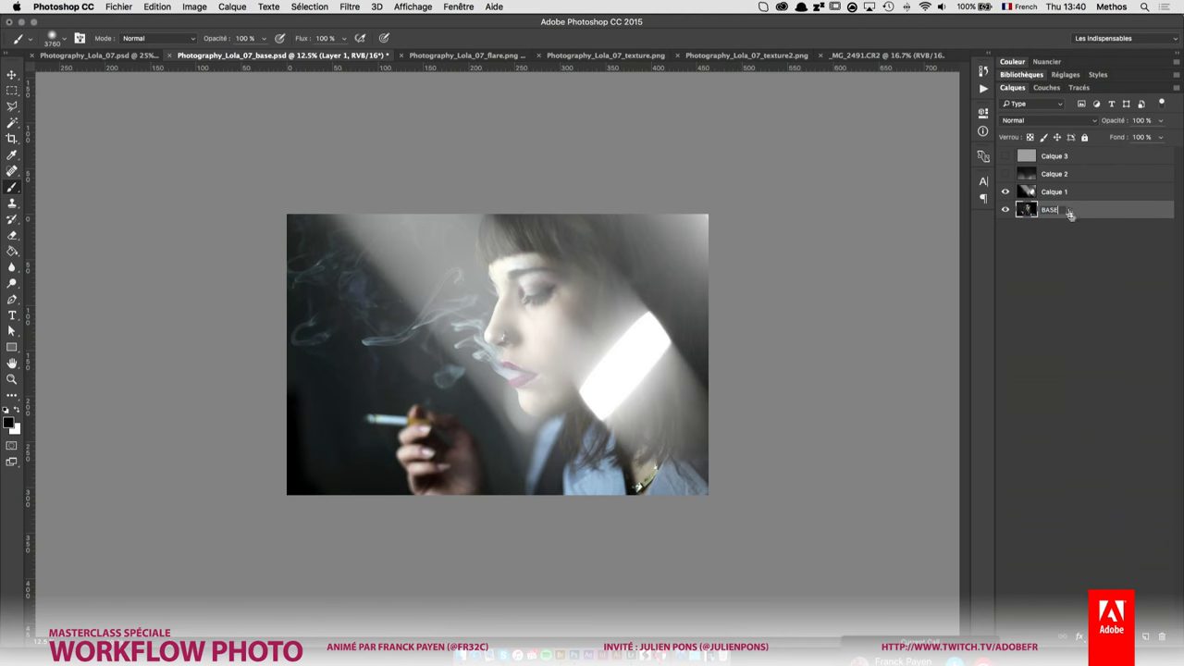
key("Return")
double_click(1080, 194)
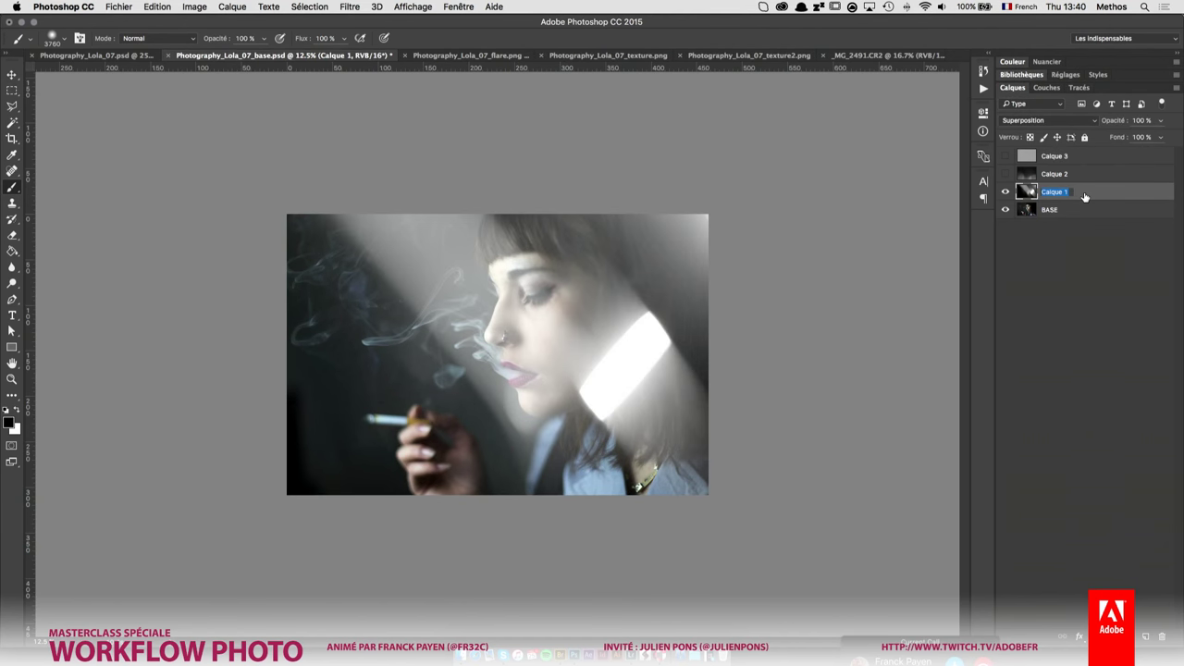
type("FLARE")
key("Return")
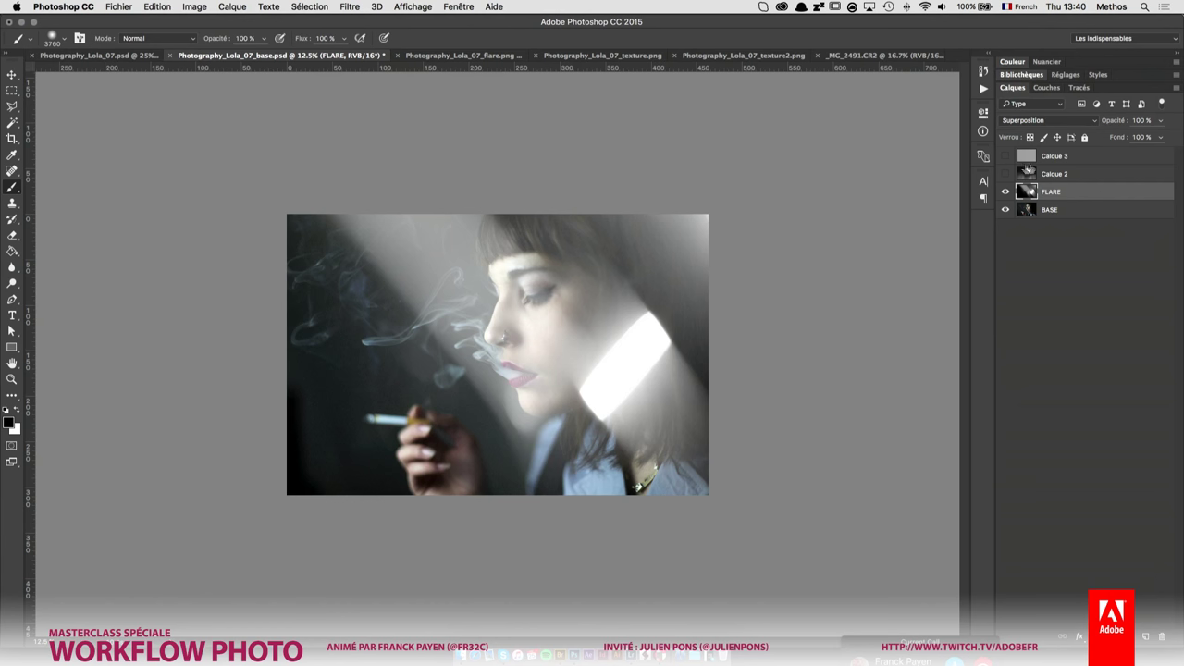
- Rename Calque 2 REFLET and Calque 3 GRIFFURES, making both visible
left_click(1005, 173)
double_click(1054, 174)
type("REFLET")
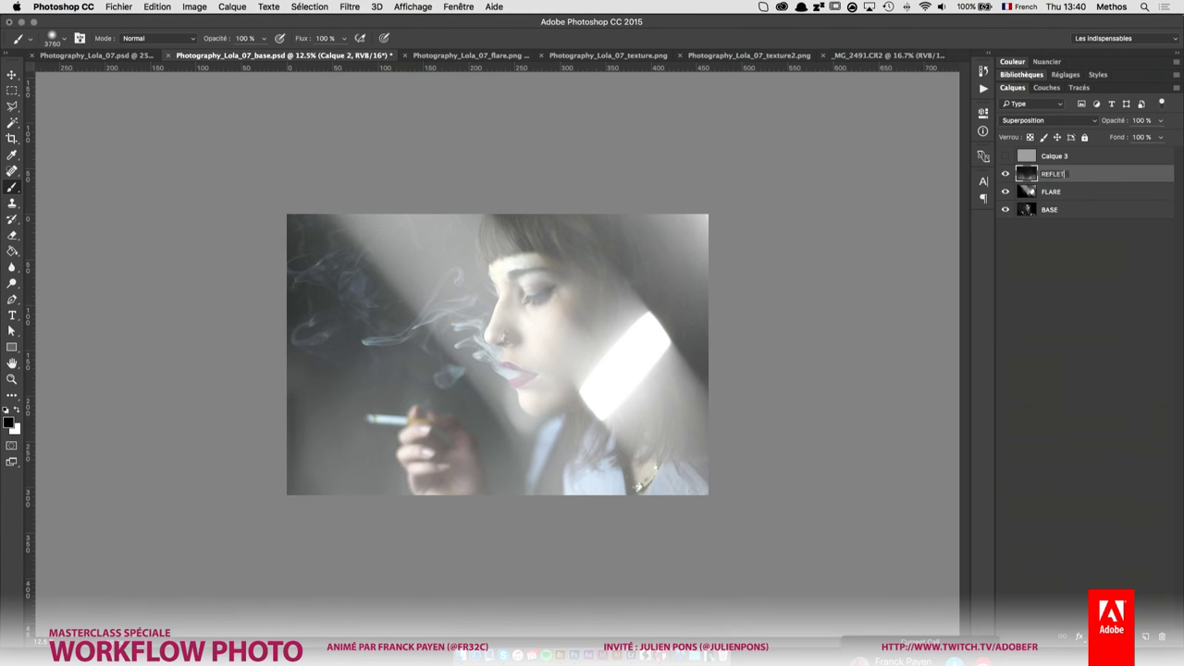
key("Return")
double_click(1055, 157)
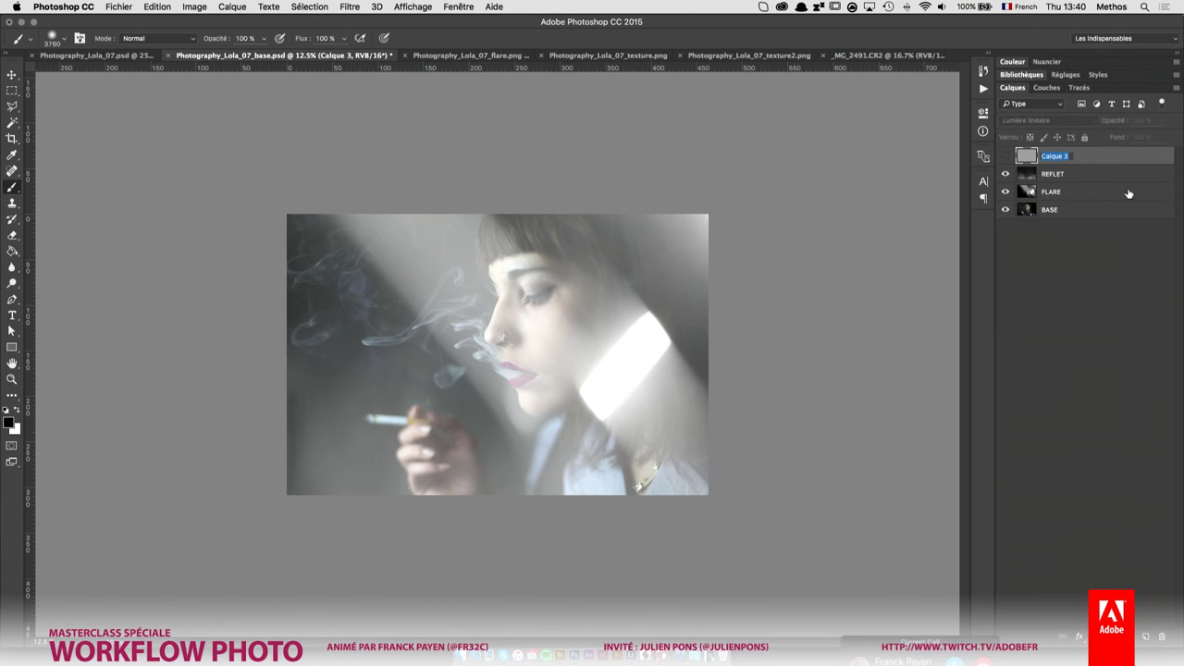
type("GRIFFURE")
type("S")
key("Return")
left_click(1004, 155)
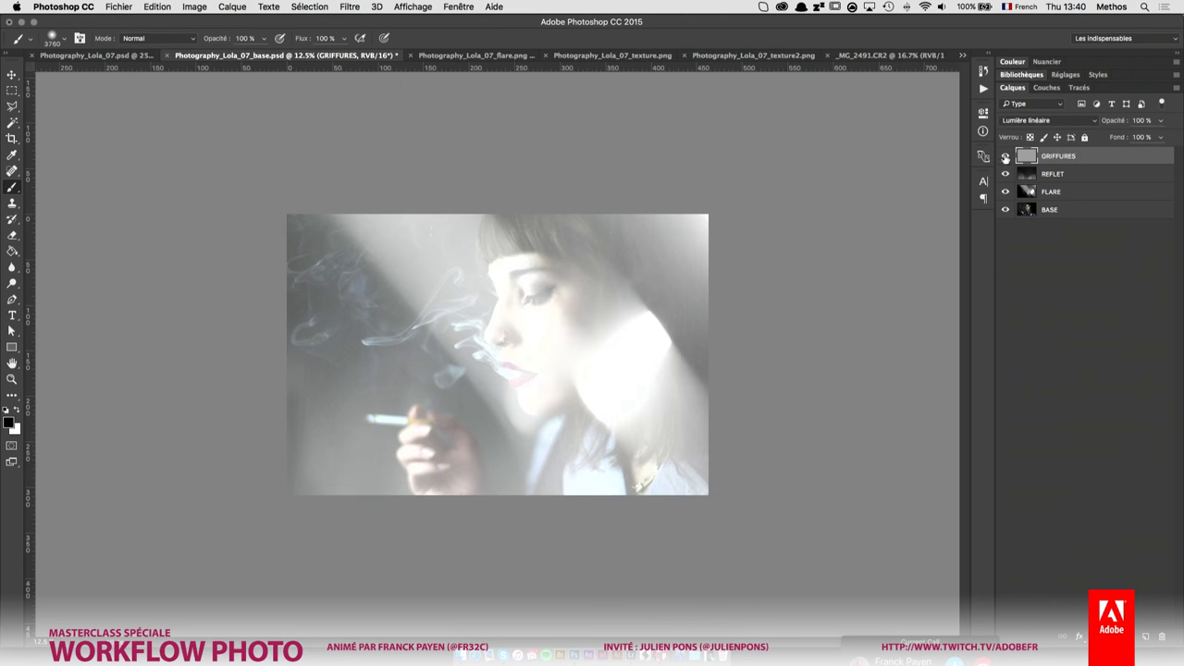
- Hide the GRIFFURES and REFLET layers and make FLARE the active layer
key("z")
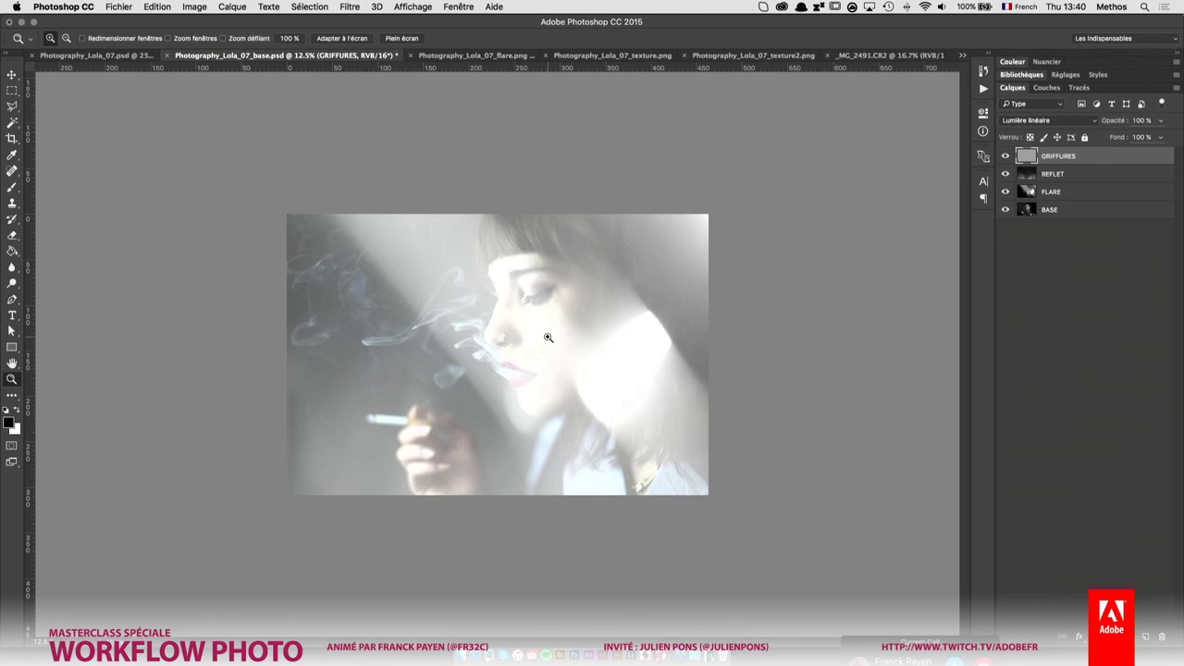
left_click(549, 338)
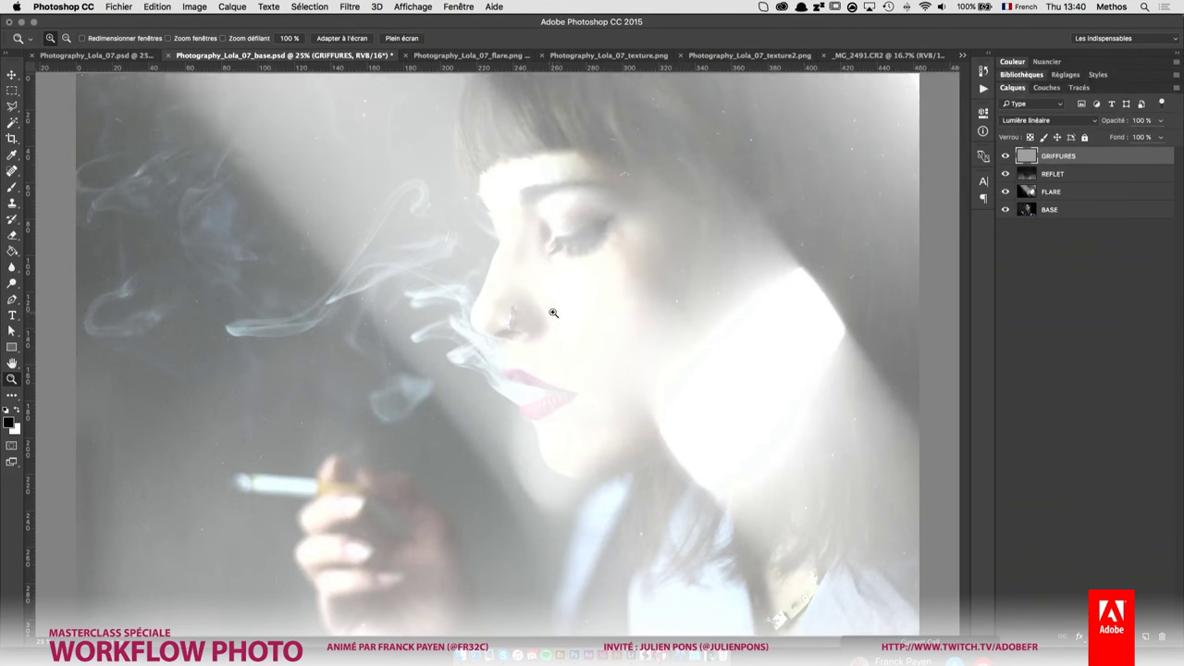
left_click(571, 321, "alt")
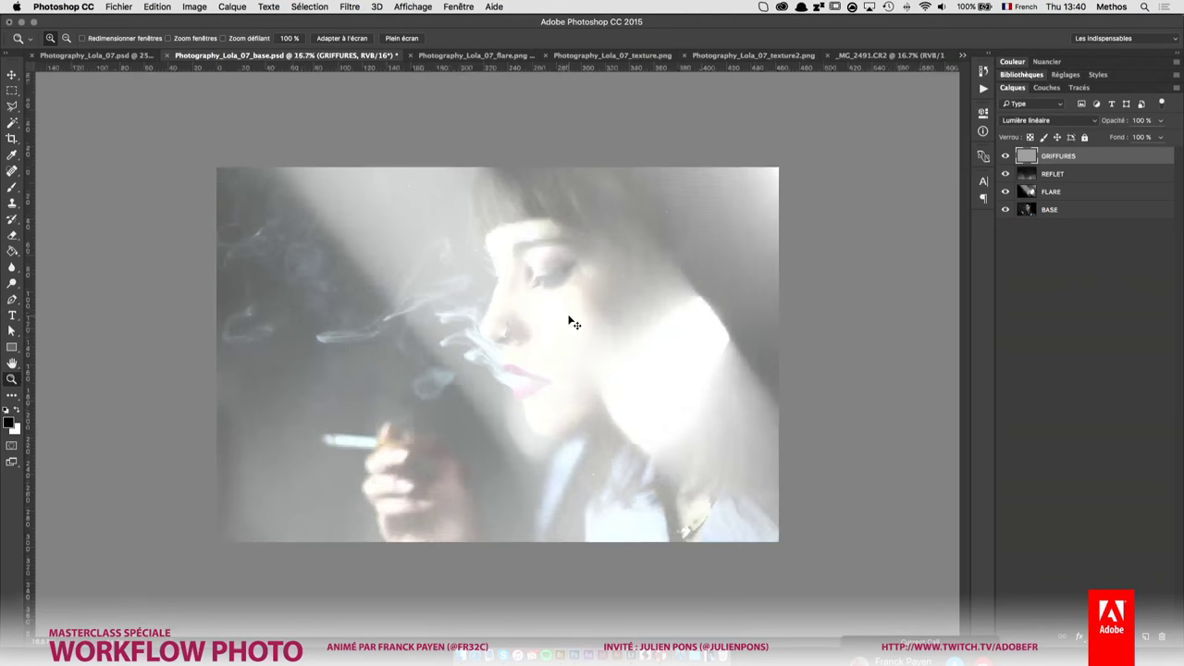
left_click(1041, 196)
left_click(1005, 155)
left_click(1005, 174)
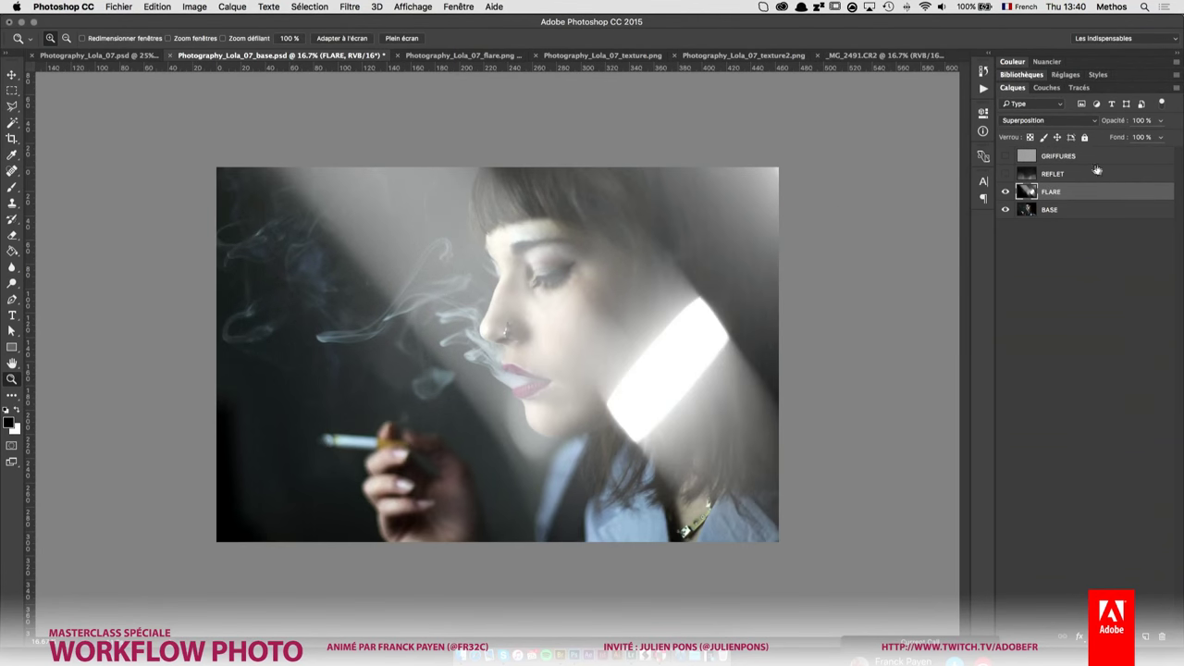
- Inspect the flare at 100%, then zoom back out to the whole photo
left_click_drag(676, 340, 686, 366)
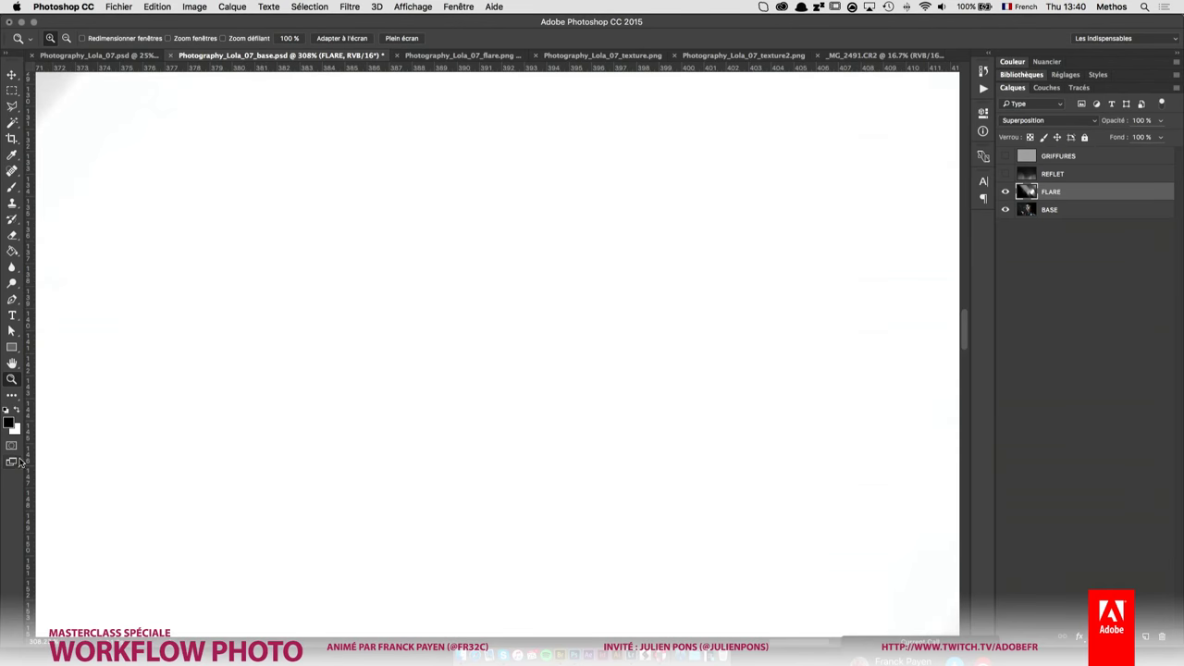
double_click(12, 379)
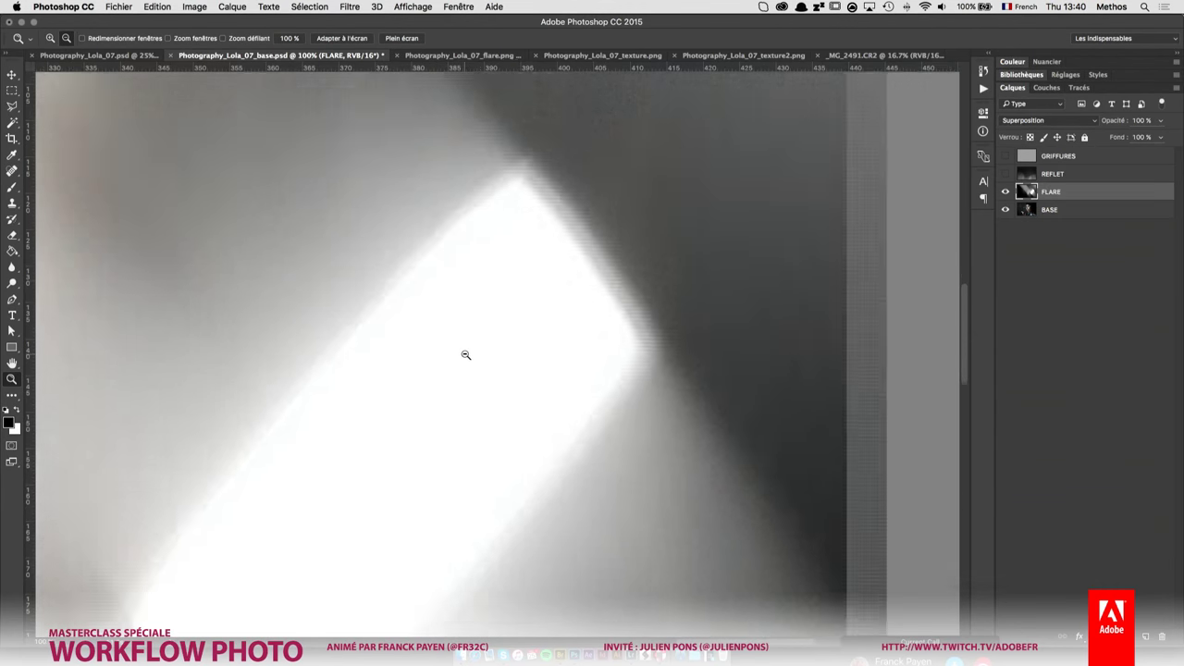
left_click(465, 354, "alt")
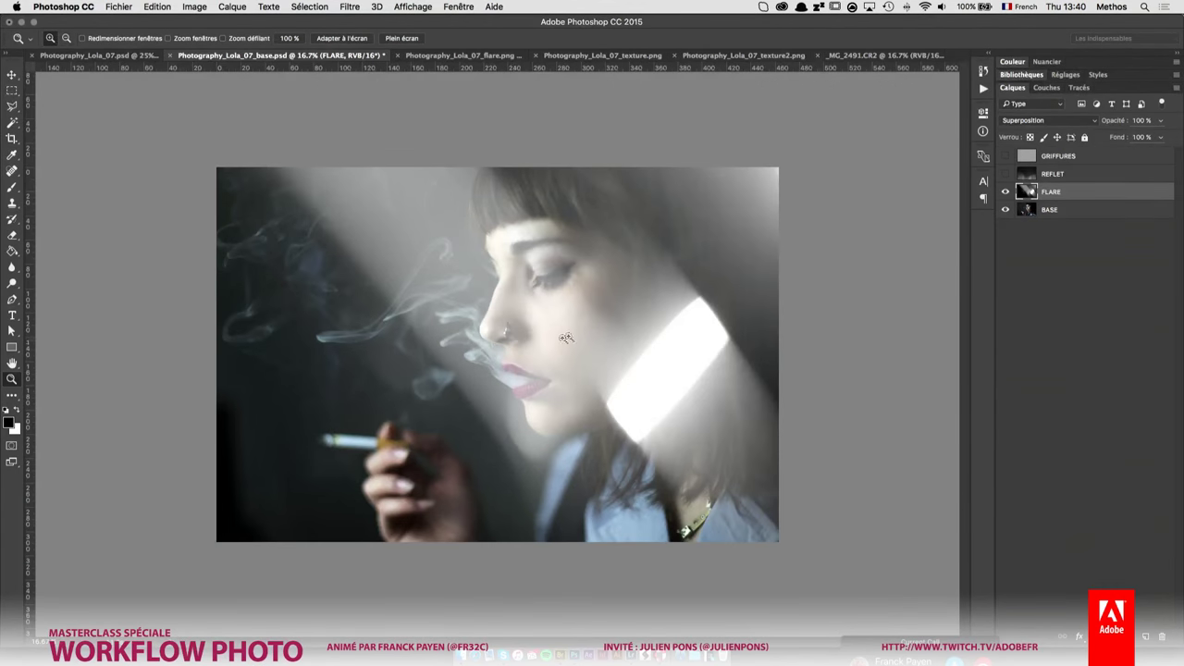
key("v")
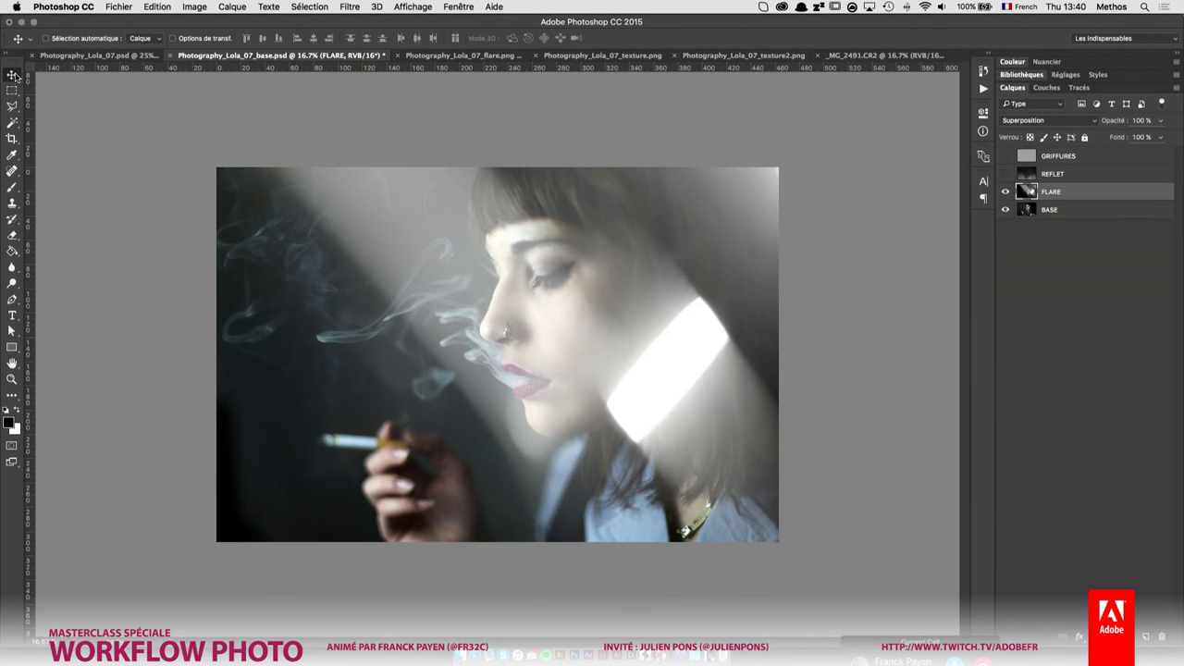
- Shift the FLARE band slightly right, then show REFLET and check it solo
mouse_move(672, 423)
left_mouse_down()
mouse_move(710, 424)
mouse_move(666, 421)
left_mouse_up()
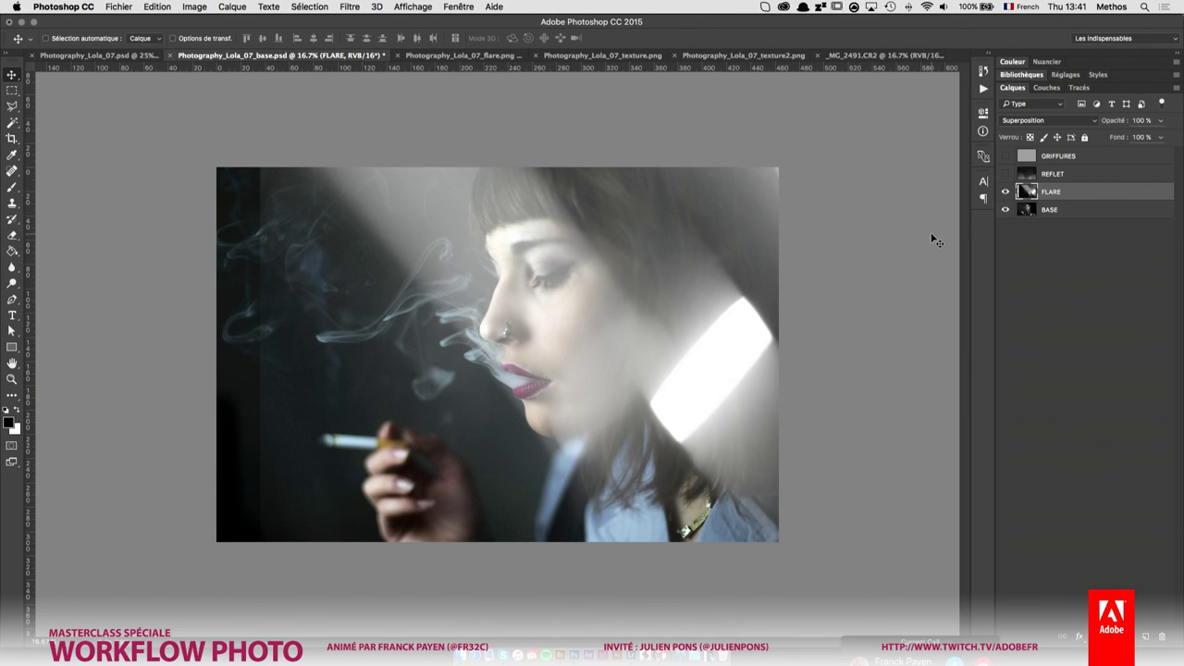
mouse_move(758, 362)
left_mouse_down()
mouse_move(781, 364)
mouse_move(755, 361)
left_mouse_up()
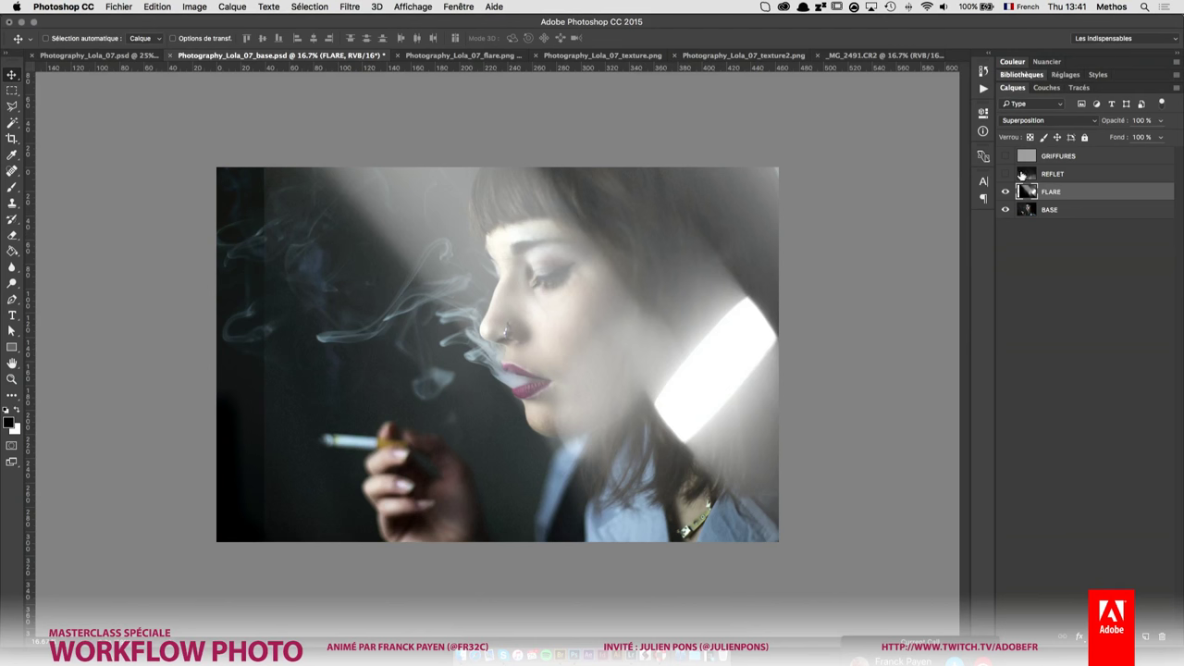
left_click(1005, 174)
left_click(1025, 174)
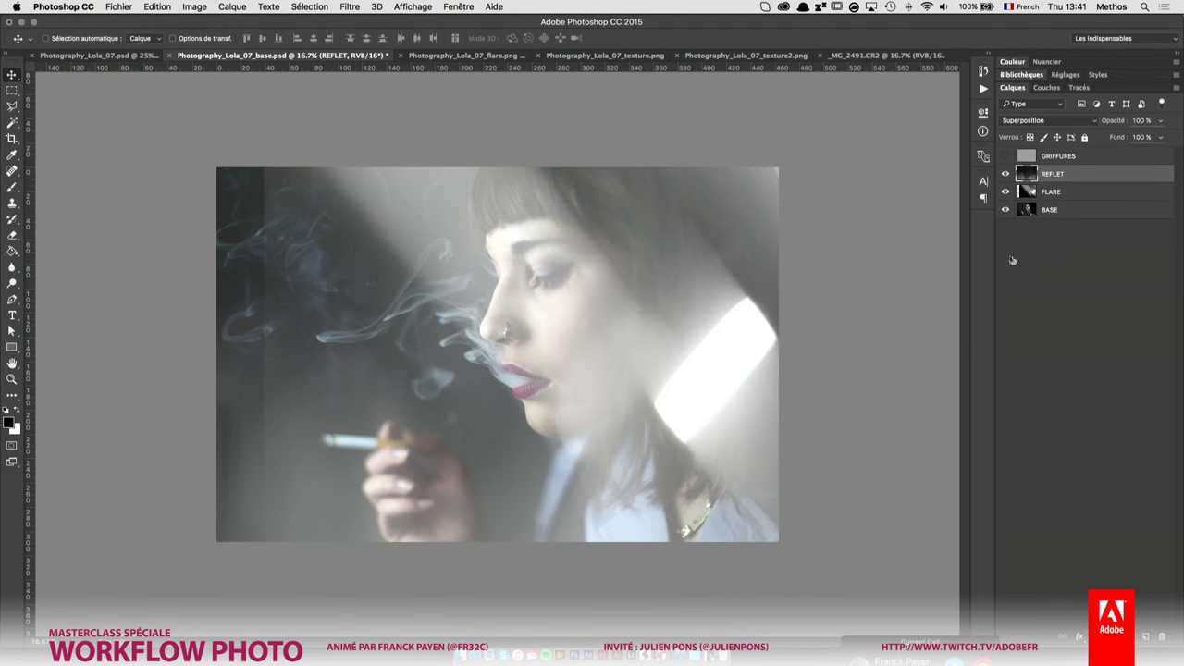
left_click(1007, 175, "alt")
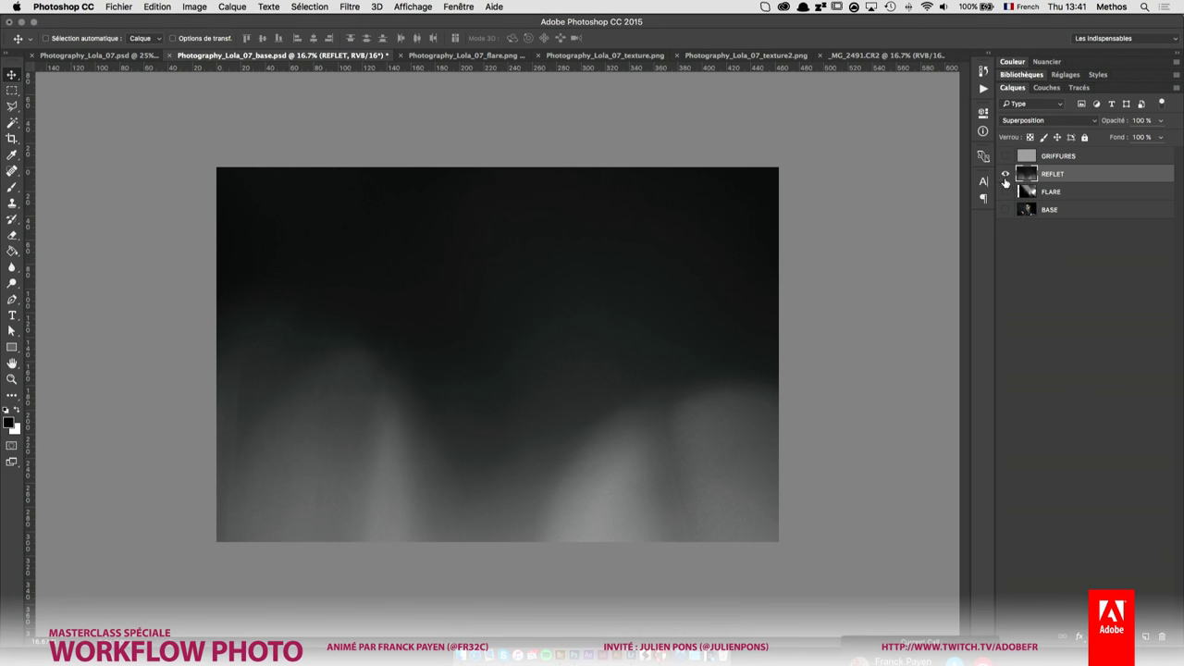
left_click(1006, 175, "alt")
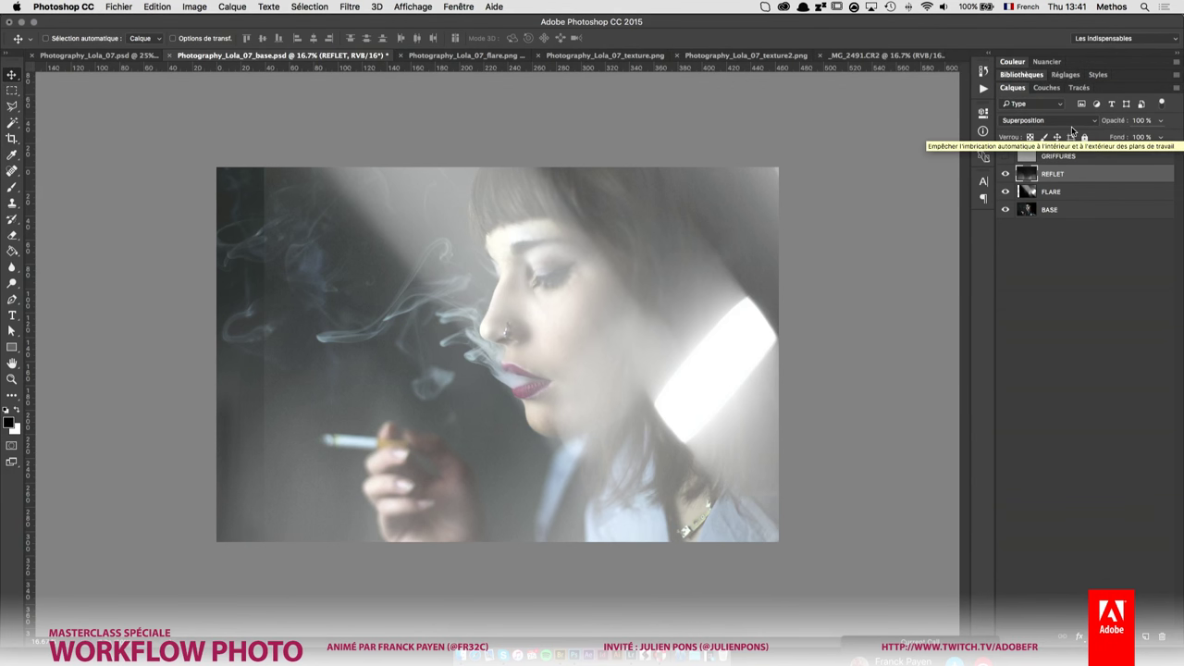
- Add a Levels adjustment layer (Niveaux 1) above REFLET instead of a destructive Levels
key("super+l")
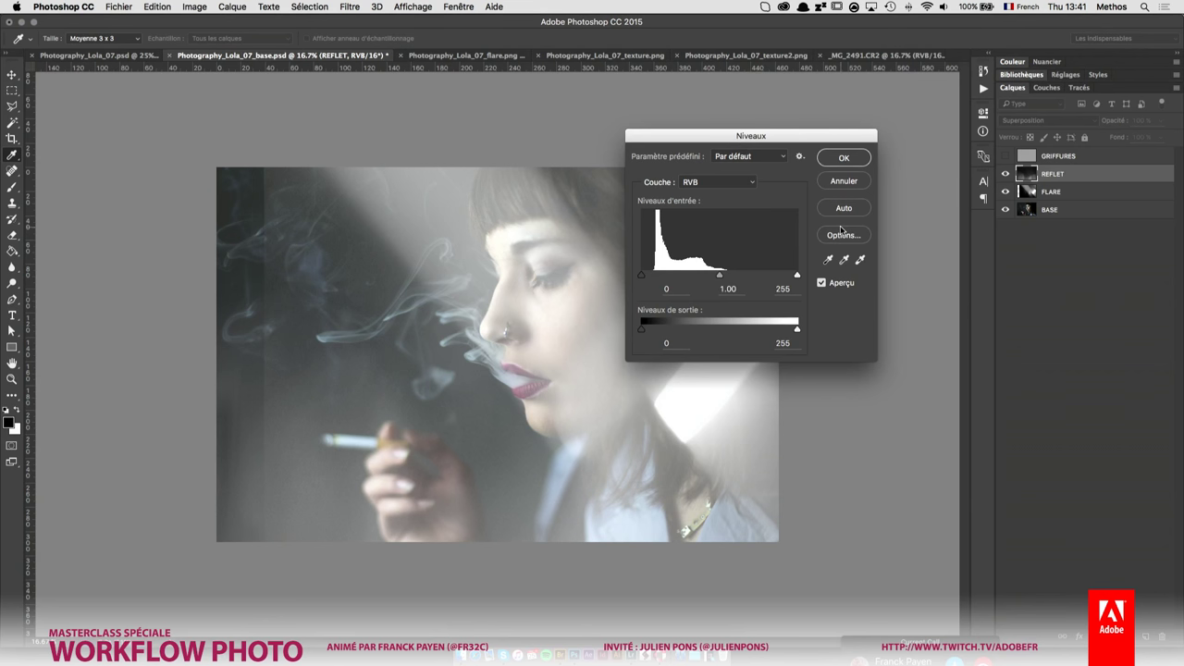
key("Escape")
left_click(1111, 636)
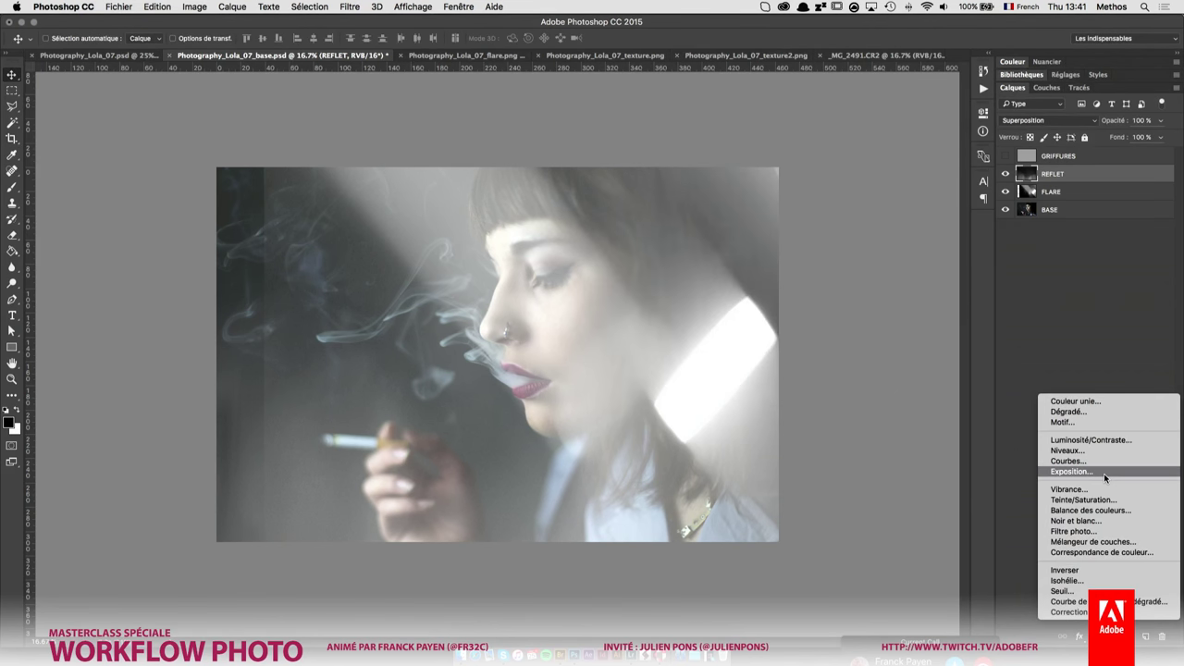
left_click(1101, 449)
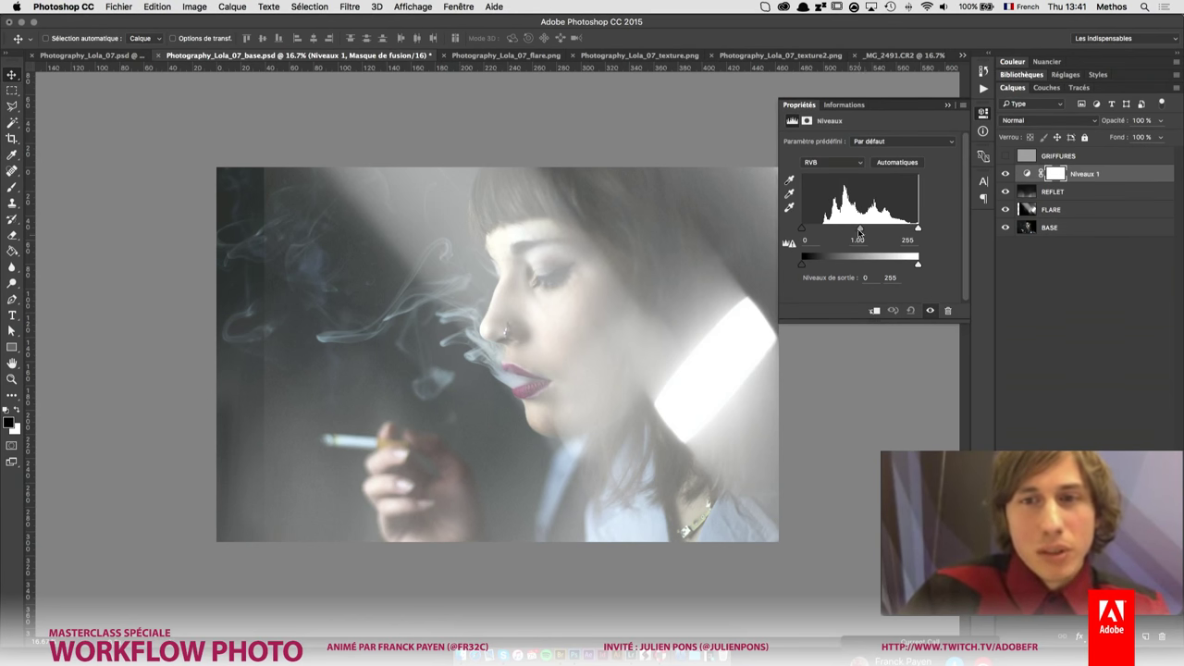
mouse_move(859, 227)
left_mouse_down()
mouse_move(909, 229)
mouse_move(882, 232)
left_mouse_up()
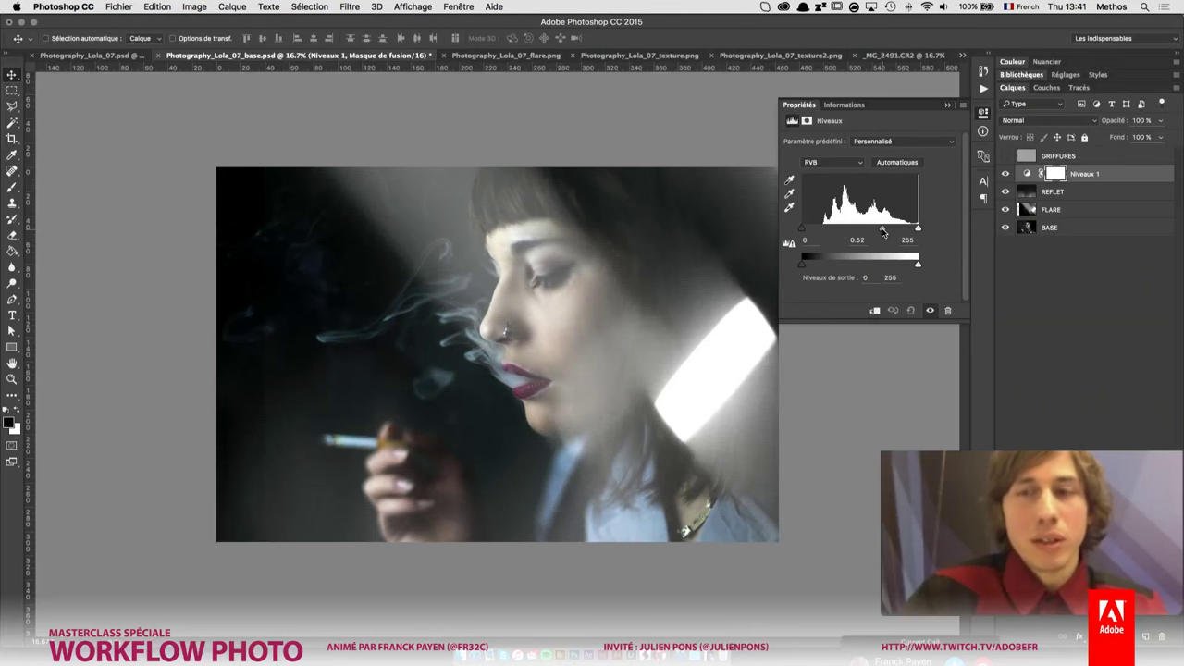
mouse_move(882, 232)
left_mouse_down()
mouse_move(906, 233)
mouse_move(865, 233)
left_mouse_up()
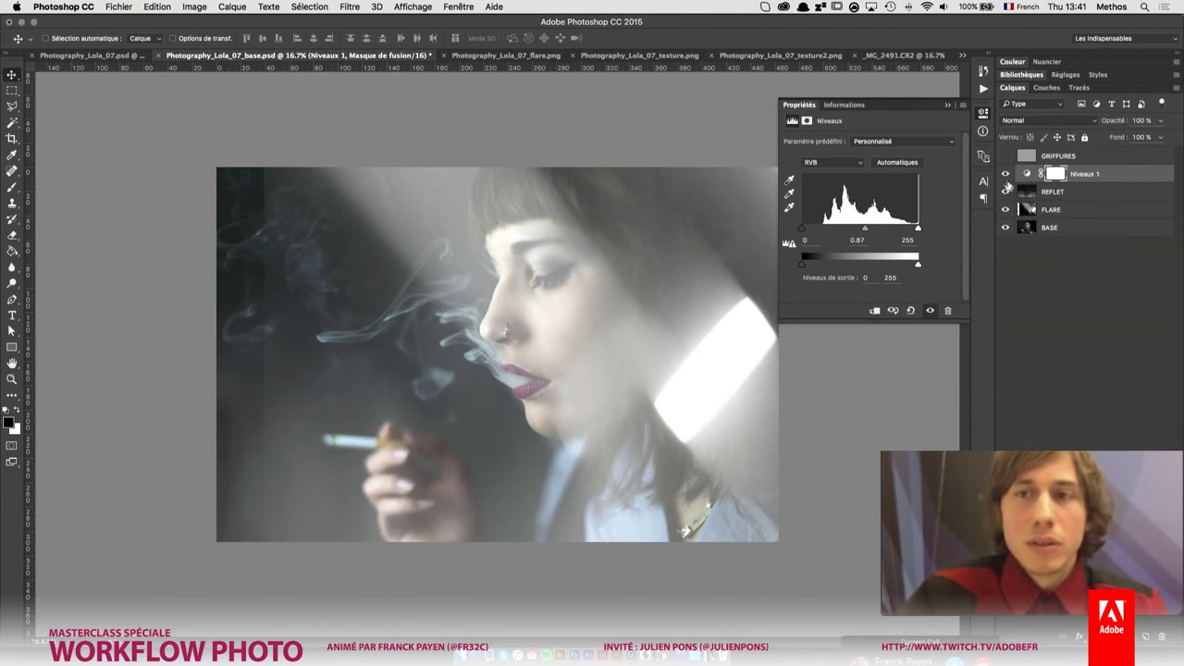
- Clip Niveaux 1 to REFLET and set input levels to about 26, 0.64 and 210
left_click(875, 311)
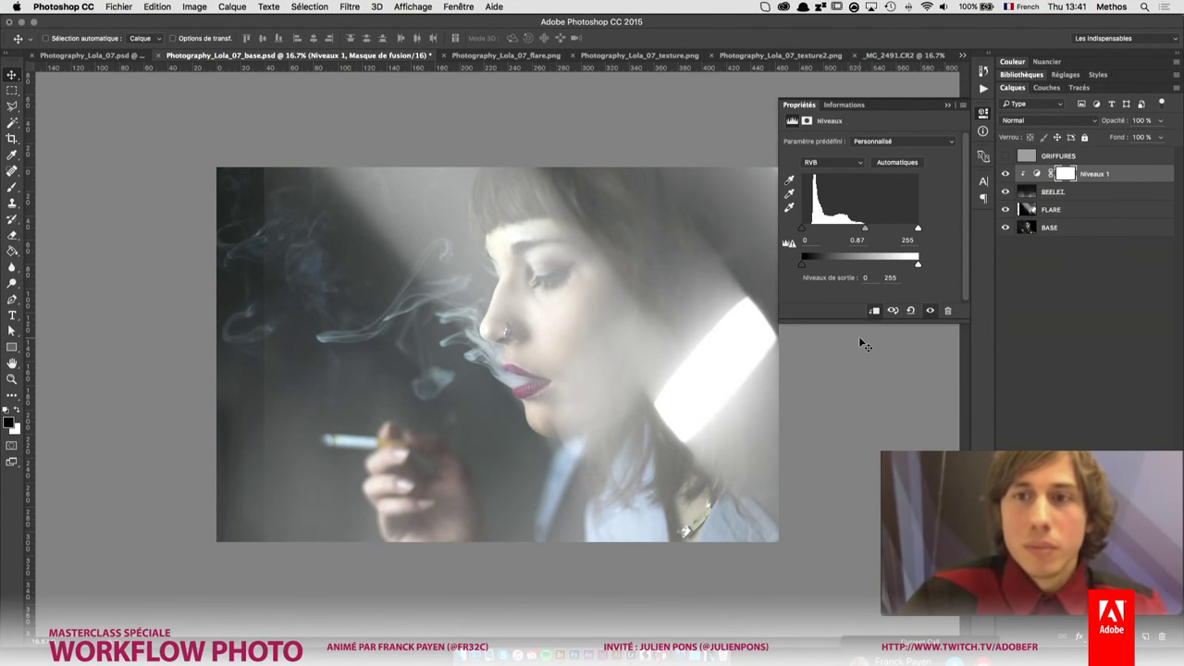
left_click_drag(911, 235, 877, 242)
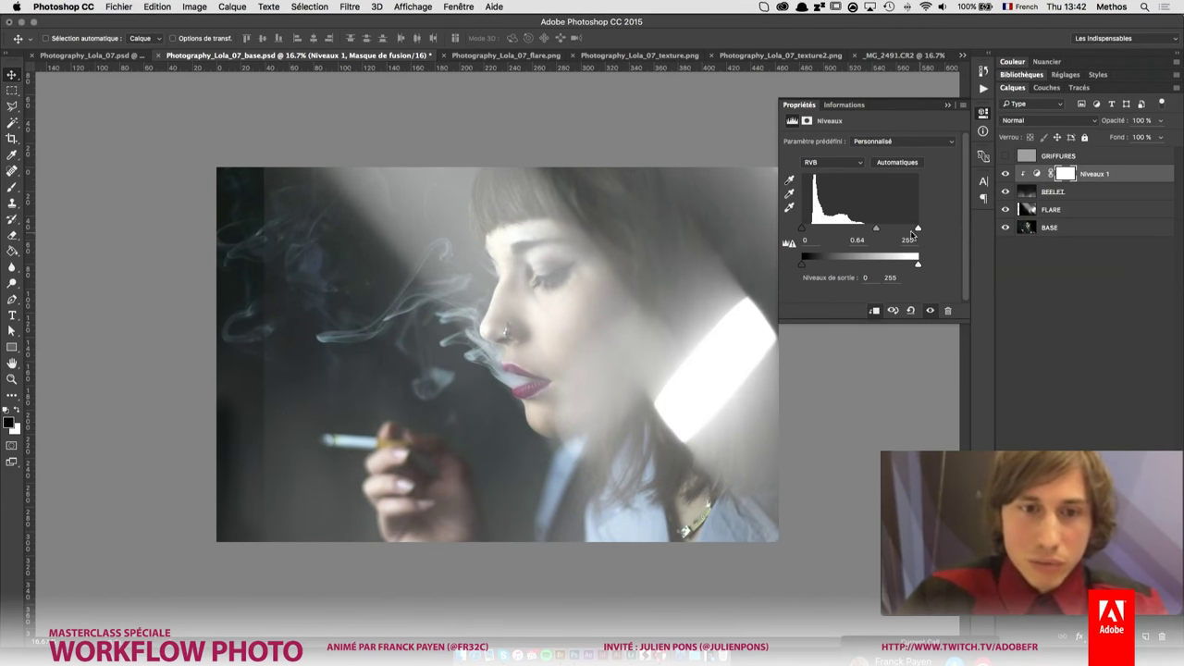
left_click_drag(911, 232, 902, 231)
left_click_drag(802, 229, 813, 228)
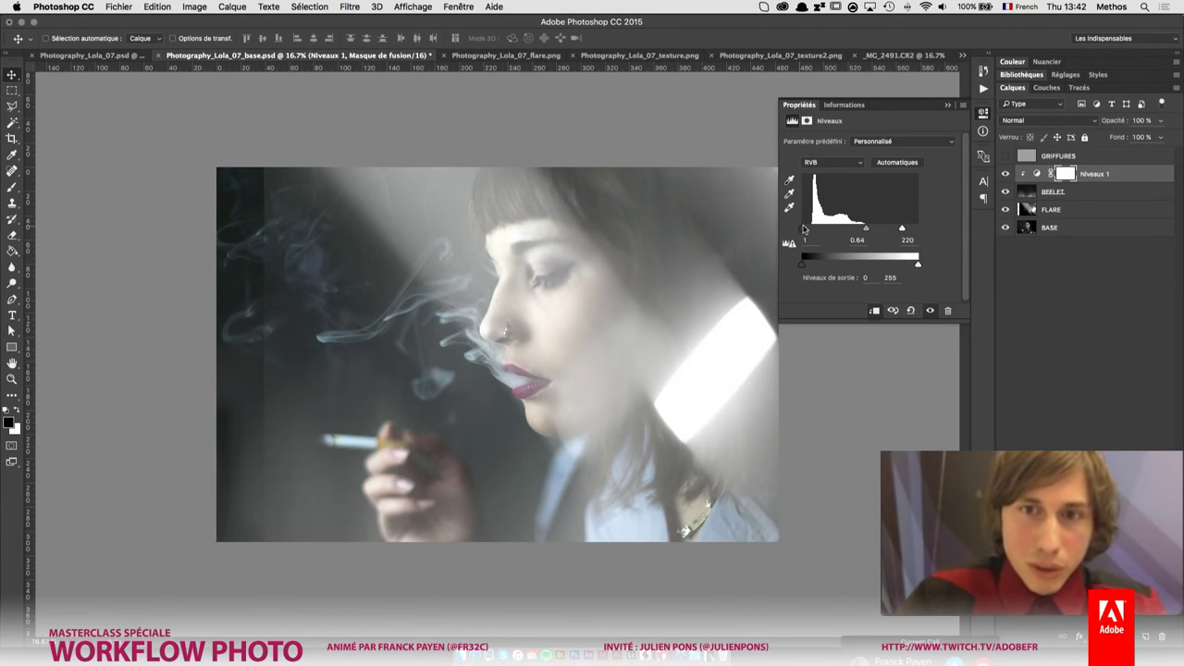
left_click_drag(903, 230, 895, 230)
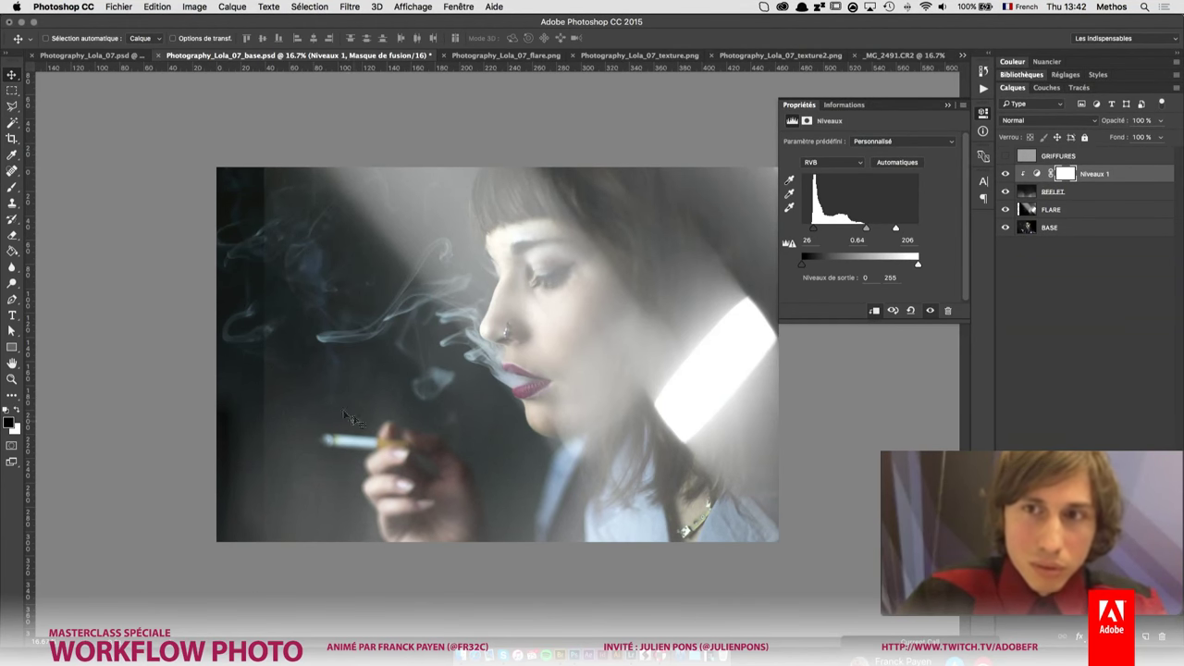
left_click_drag(896, 230, 896, 232)
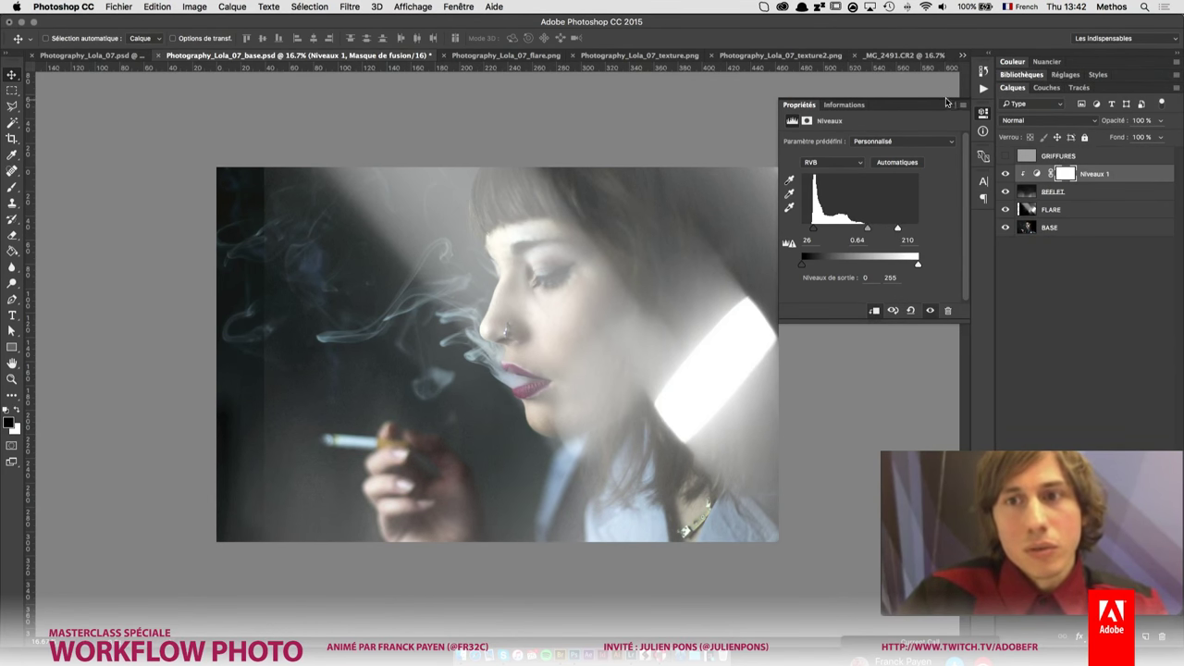
- Compare REFLET alone with and without Levels, then show FLARE and BASE again
left_click(947, 104)
left_click_drag(1005, 209, 1006, 242)
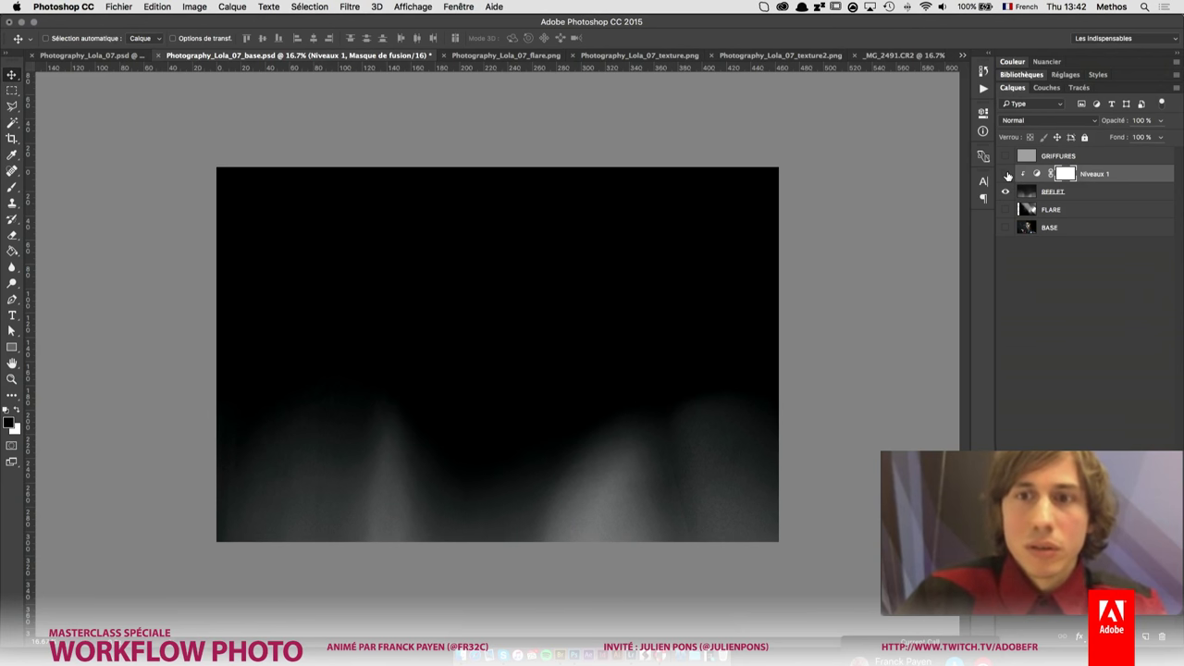
left_click(1005, 174)
left_click(1005, 174)
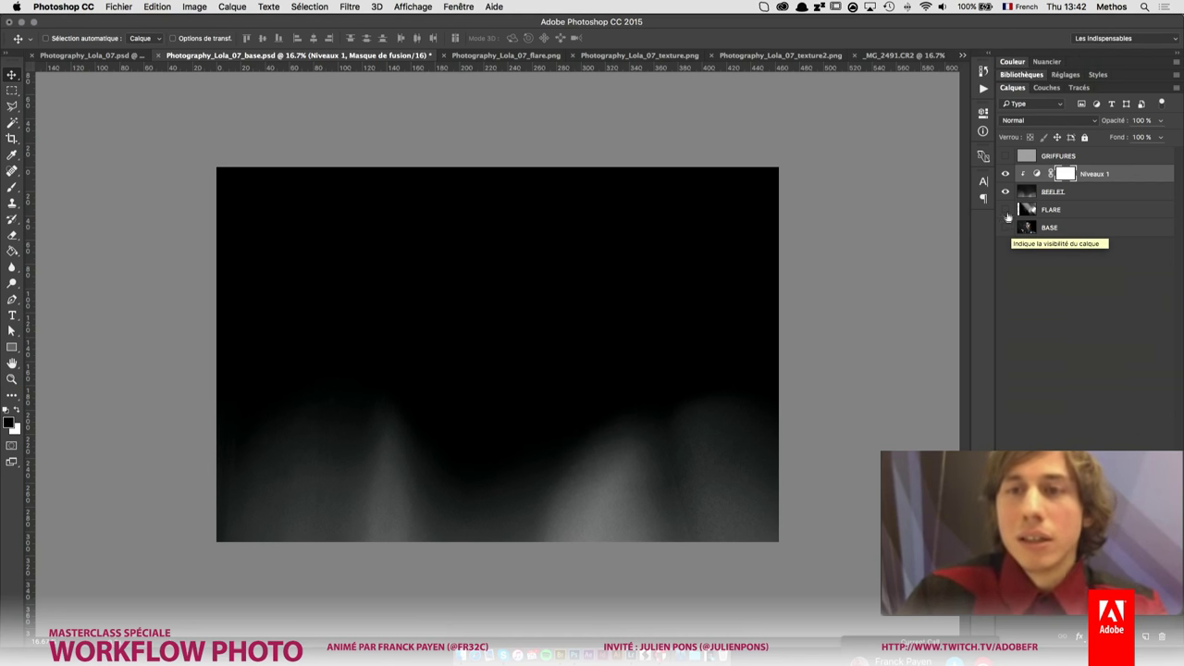
left_click(1005, 209)
left_click(1005, 227)
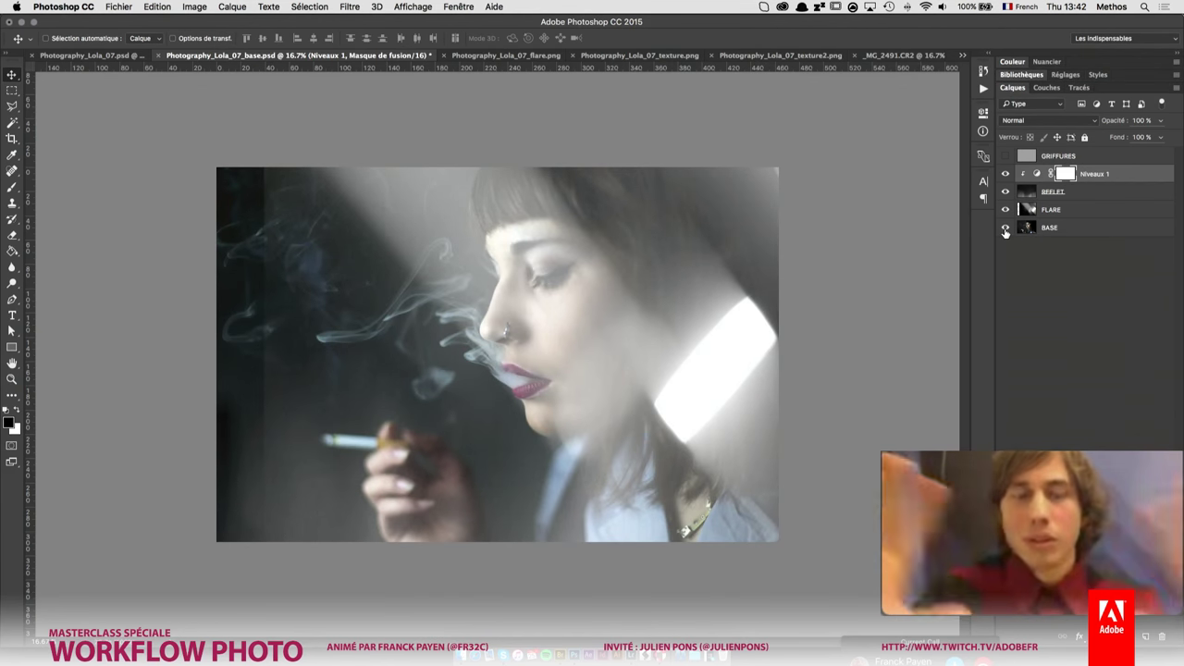
- Convert the BASE layer into a smart object (Convertir en objet dynamique)
left_click(1072, 228)
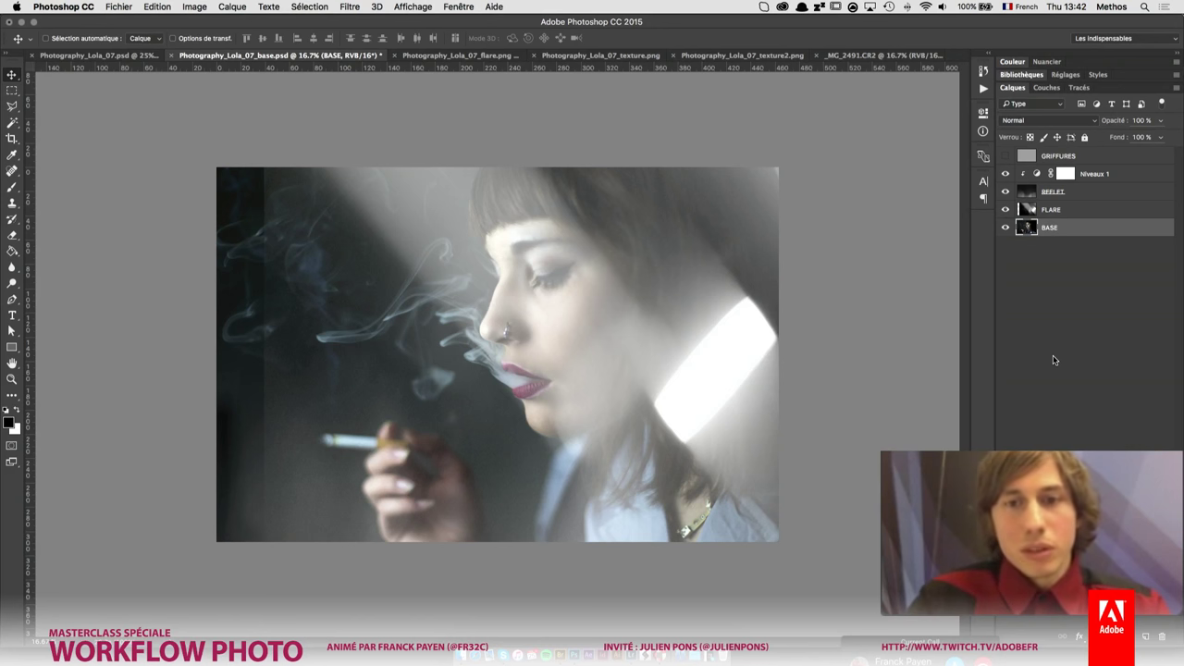
right_click(1067, 237)
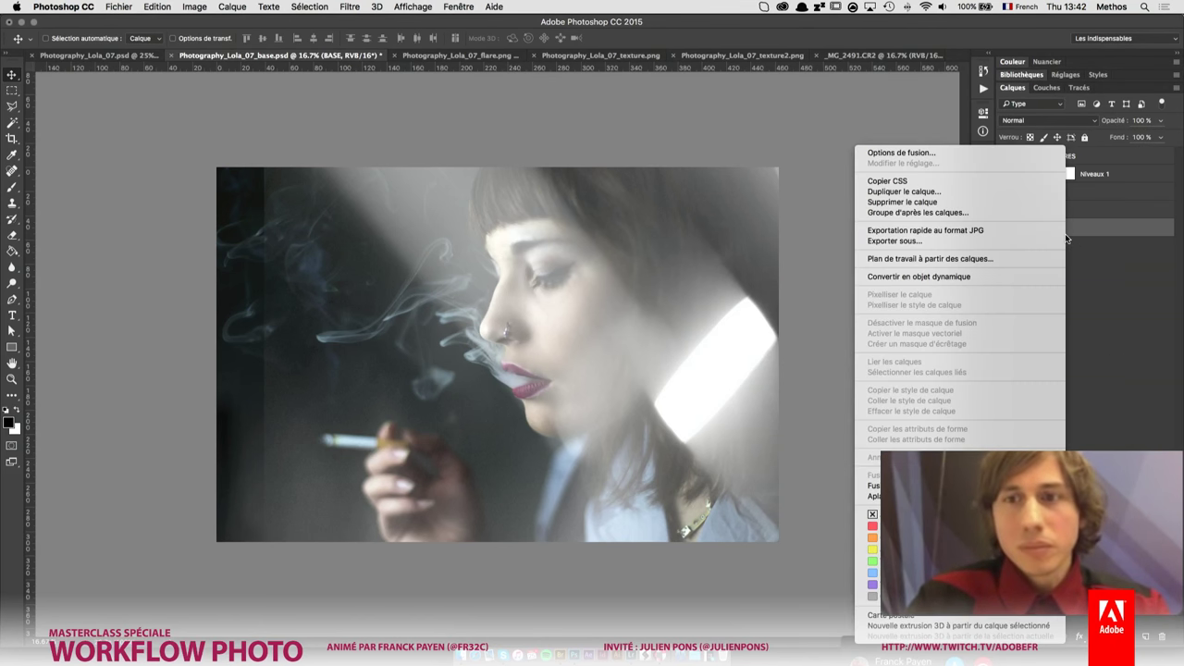
left_click(1032, 276)
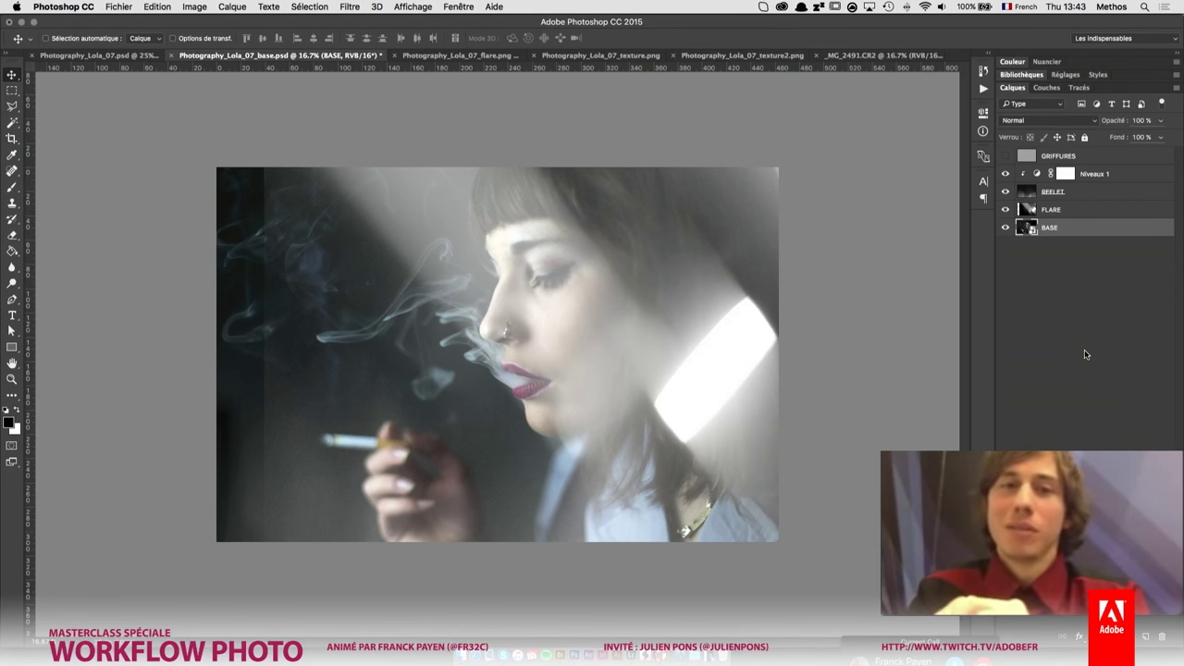
- Open the Camera Raw filter on BASE and enable Convertir en niveaux de gris
left_click(349, 7)
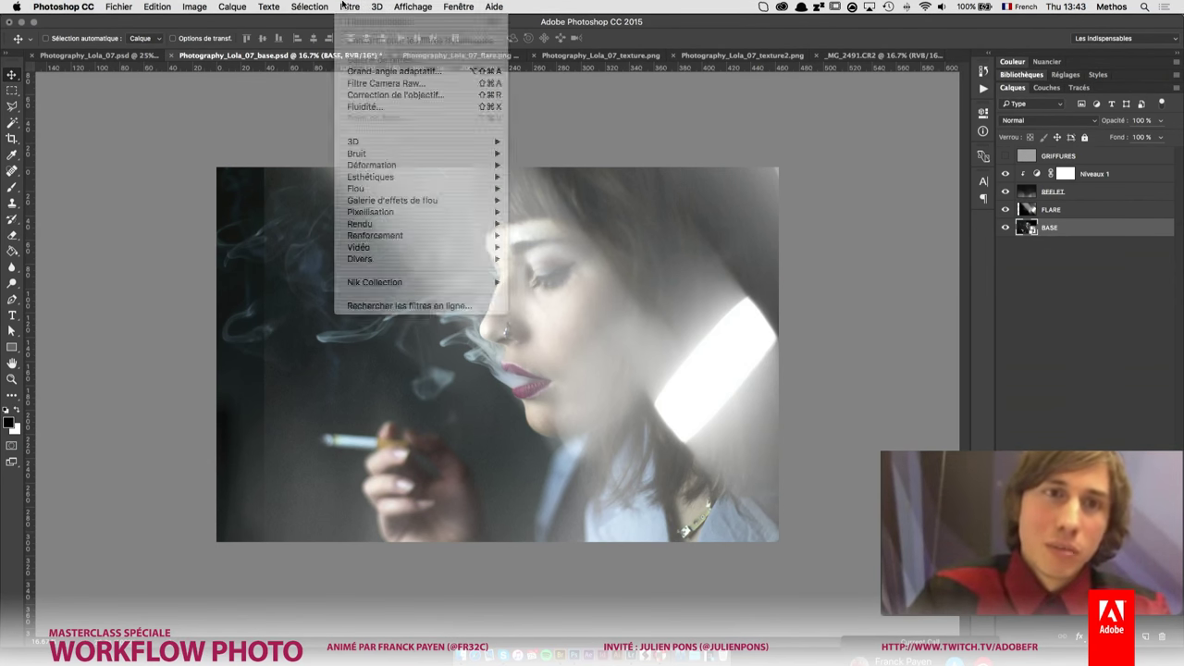
left_click(391, 83)
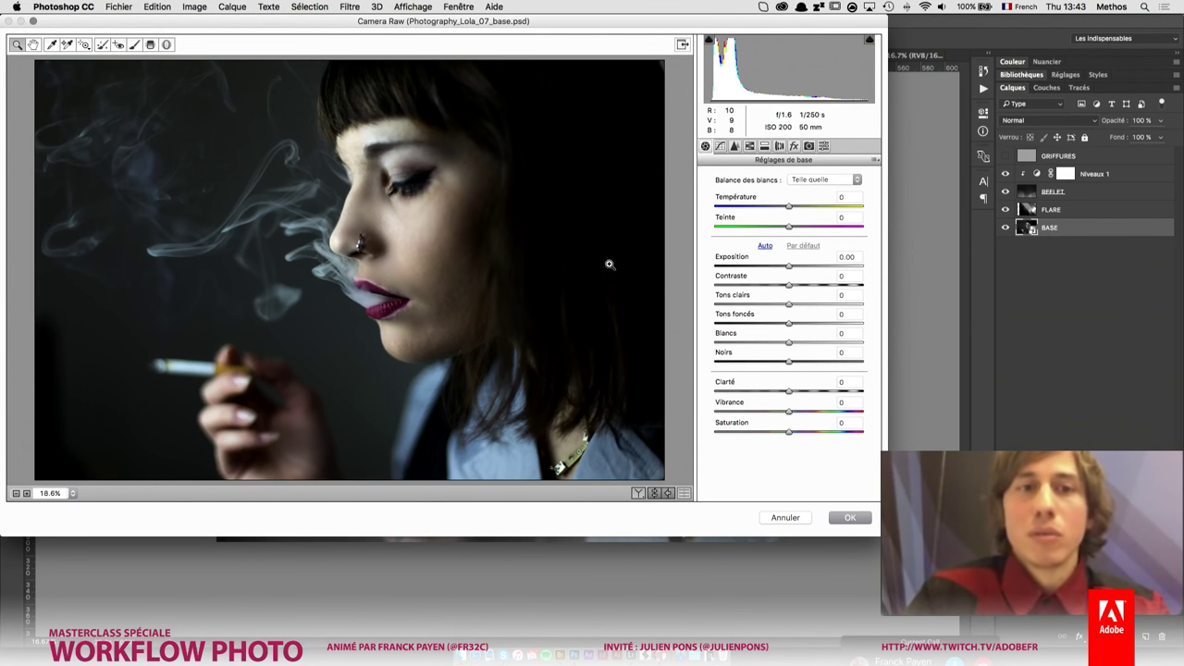
left_click(749, 146)
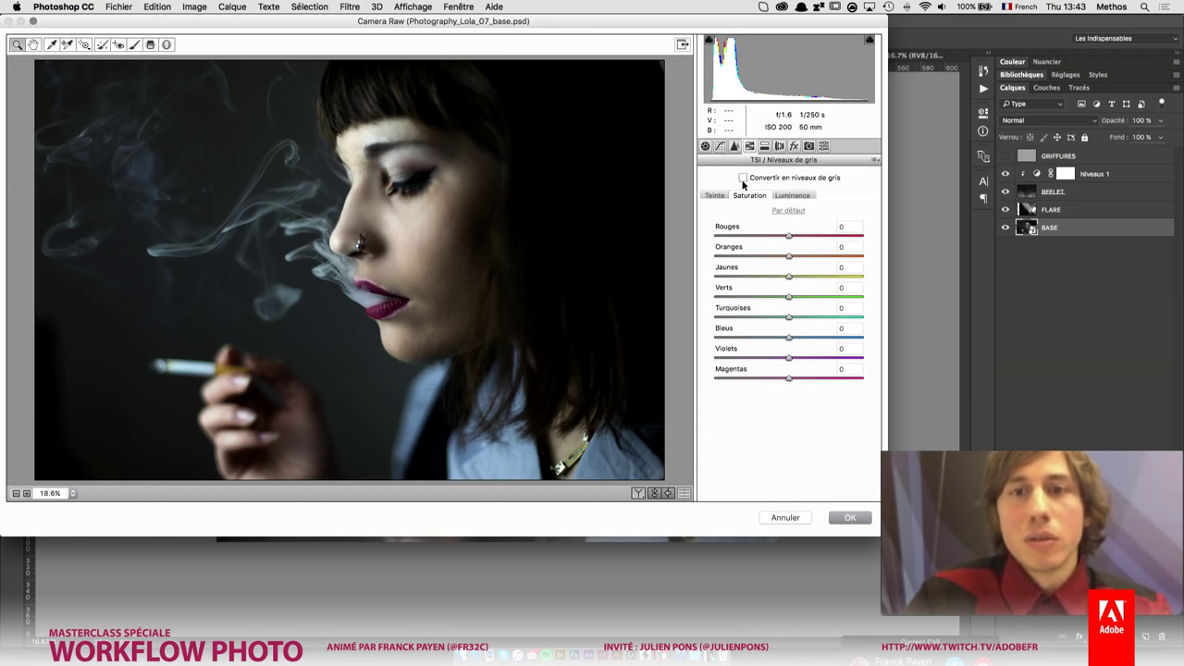
left_click(742, 178)
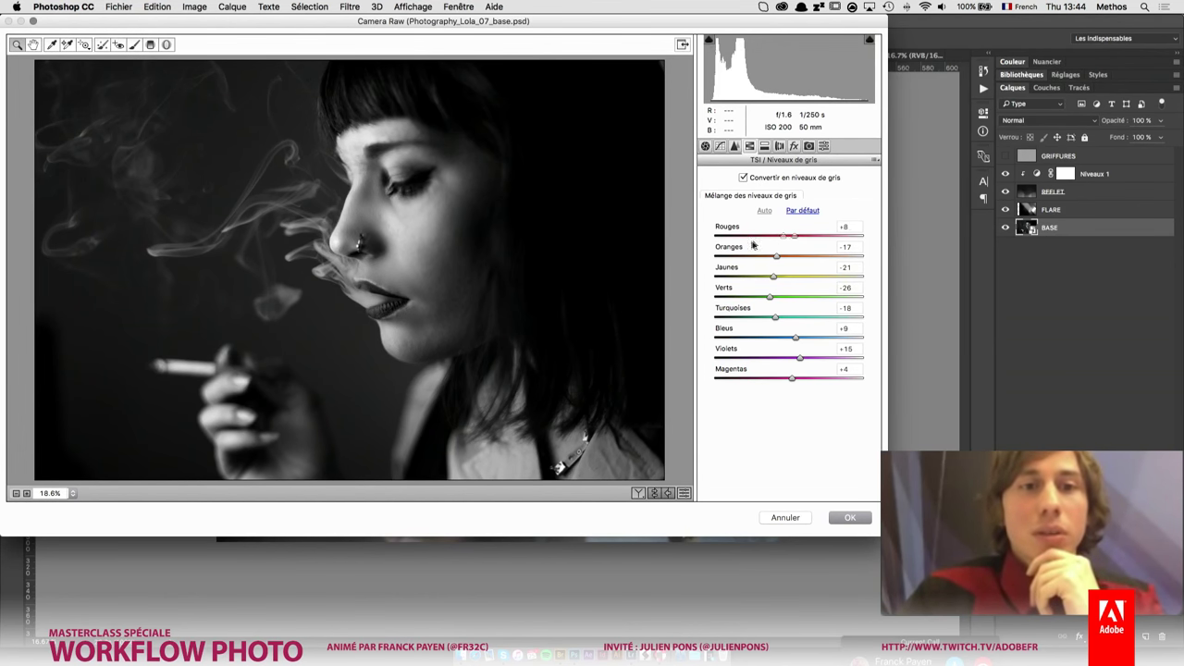
- Set the grayscale mix to Rouges -57, Oranges +61 and Jaunes -1
left_click_drag(776, 239, 749, 236)
left_click(400, 296)
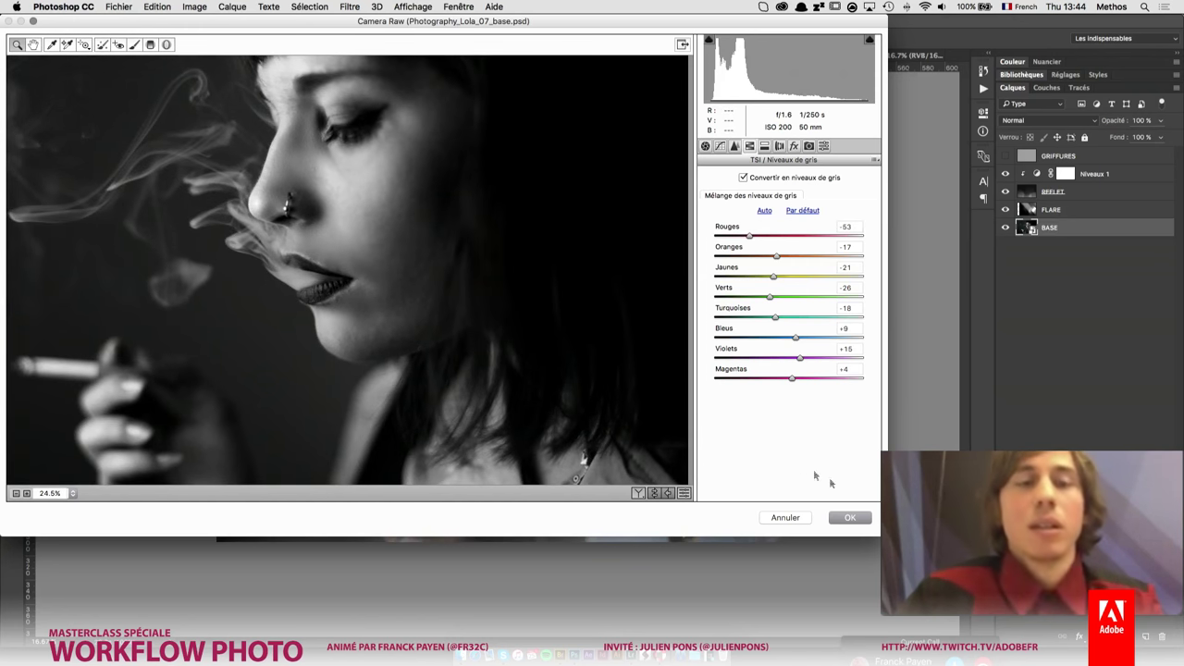
key("f")
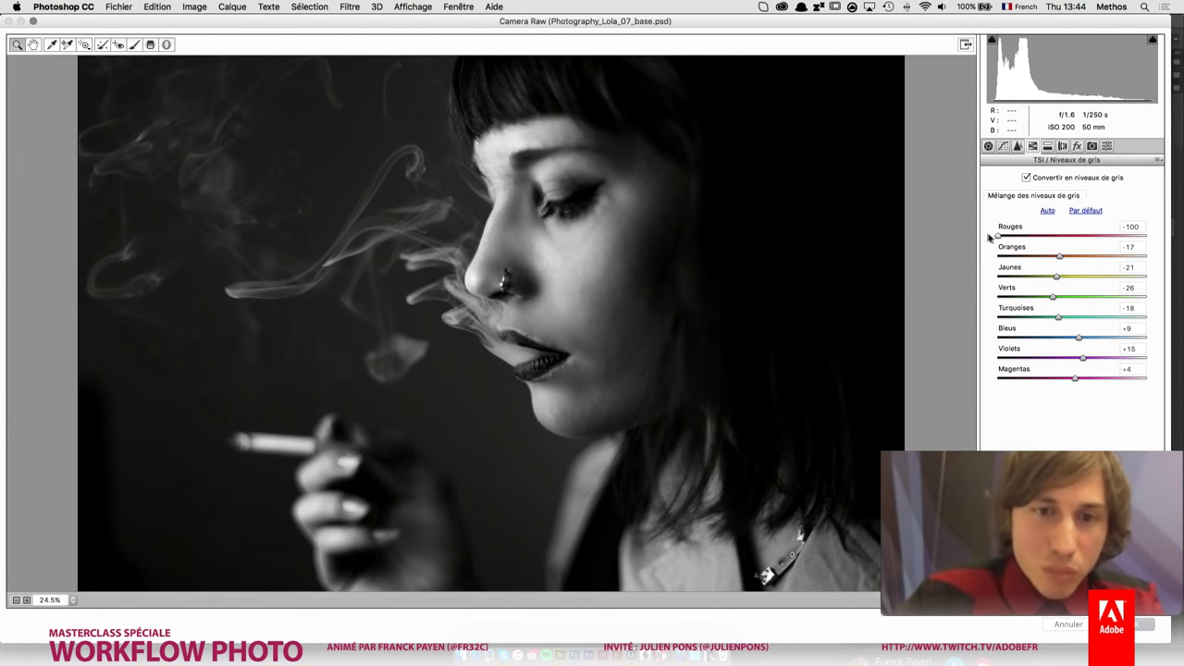
mouse_move(1036, 237)
left_mouse_down()
mouse_move(1144, 243)
mouse_move(989, 237)
mouse_move(1033, 240)
left_mouse_up()
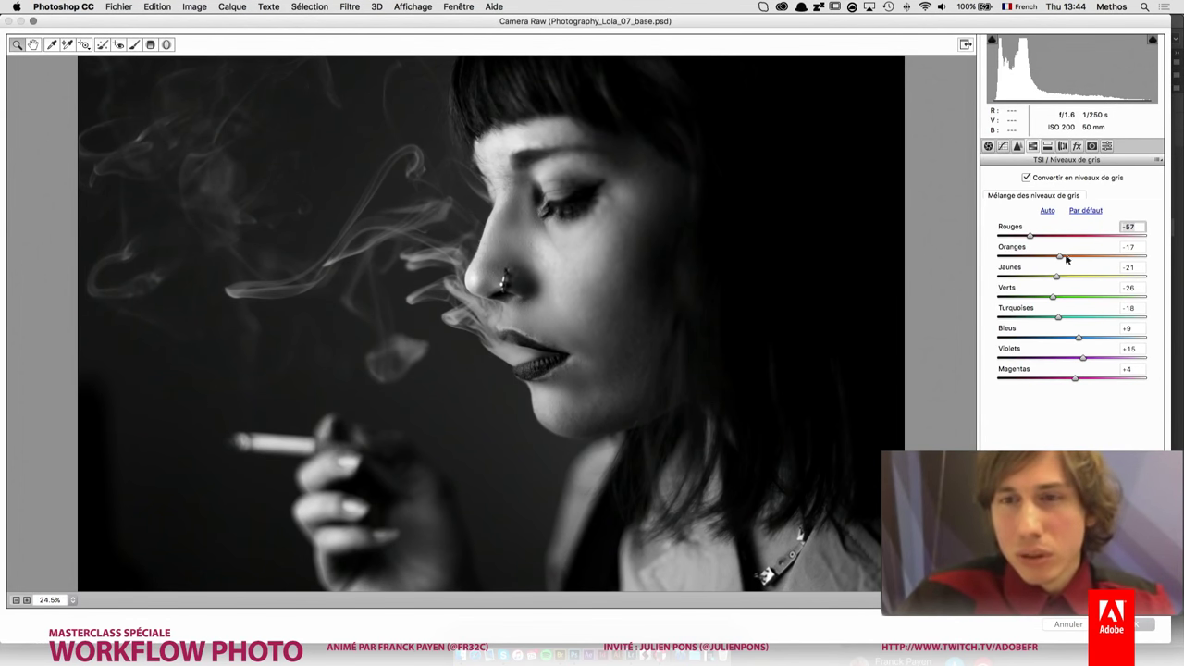
left_click_drag(1060, 256, 1090, 261)
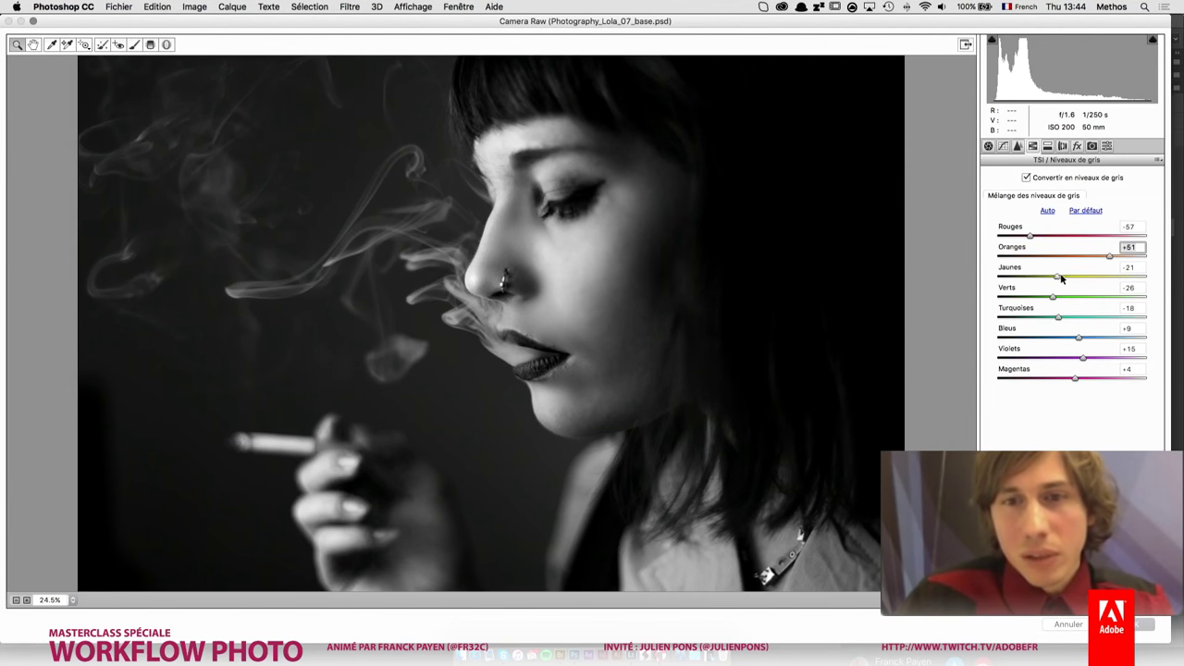
left_click_drag(1056, 276, 1117, 257)
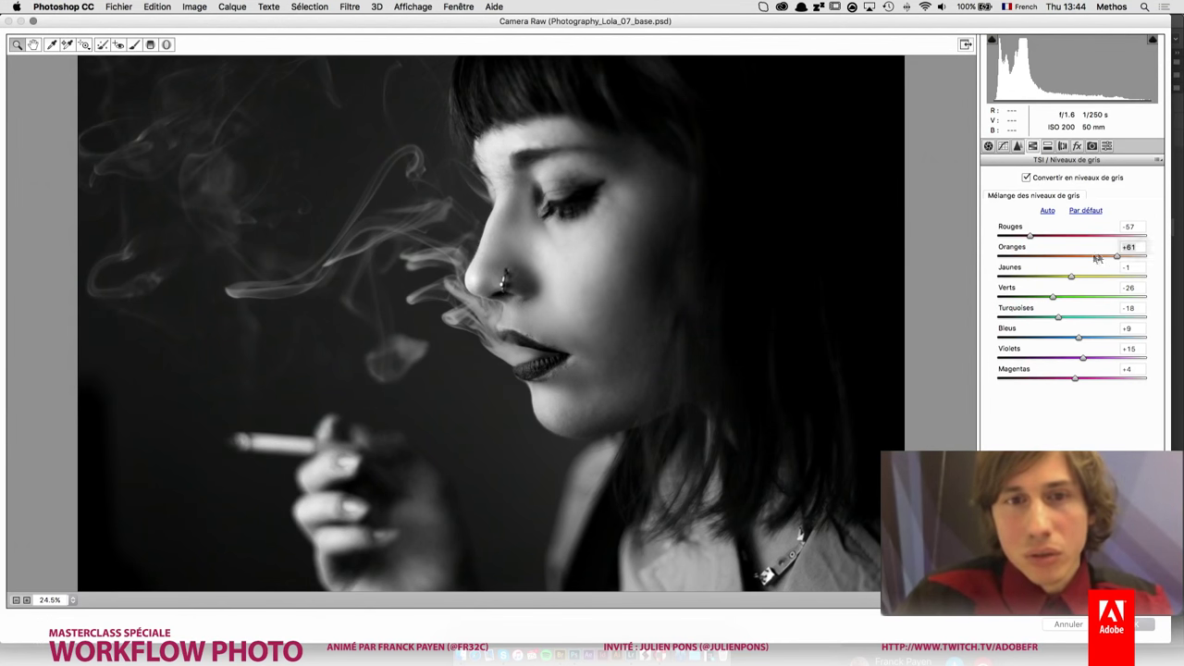
key("q")
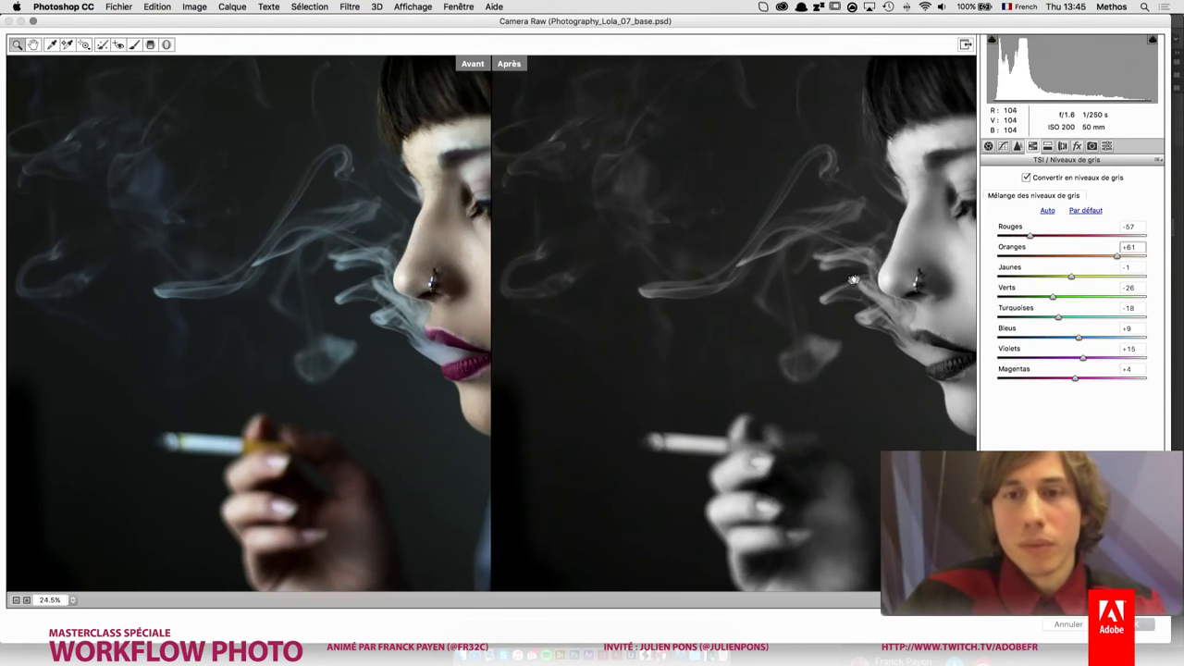
- Review the whole face in the comparison and apply Camera Raw to BASE
left_click_drag(851, 281, 680, 283)
left_click(679, 282)
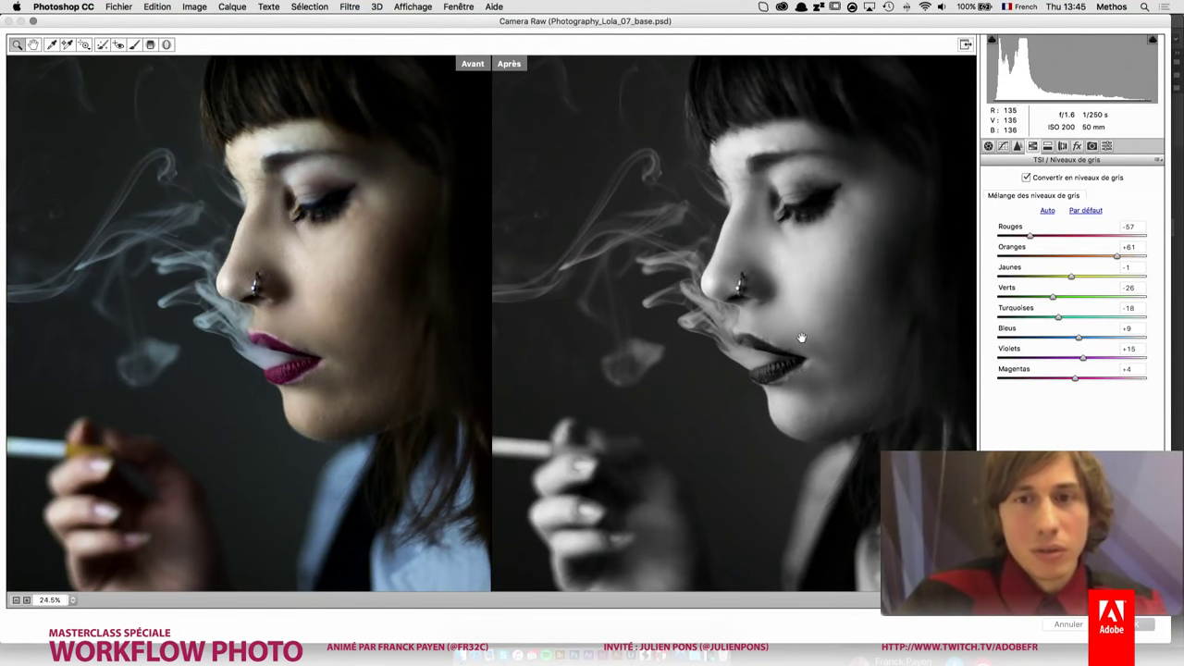
left_click(1143, 627)
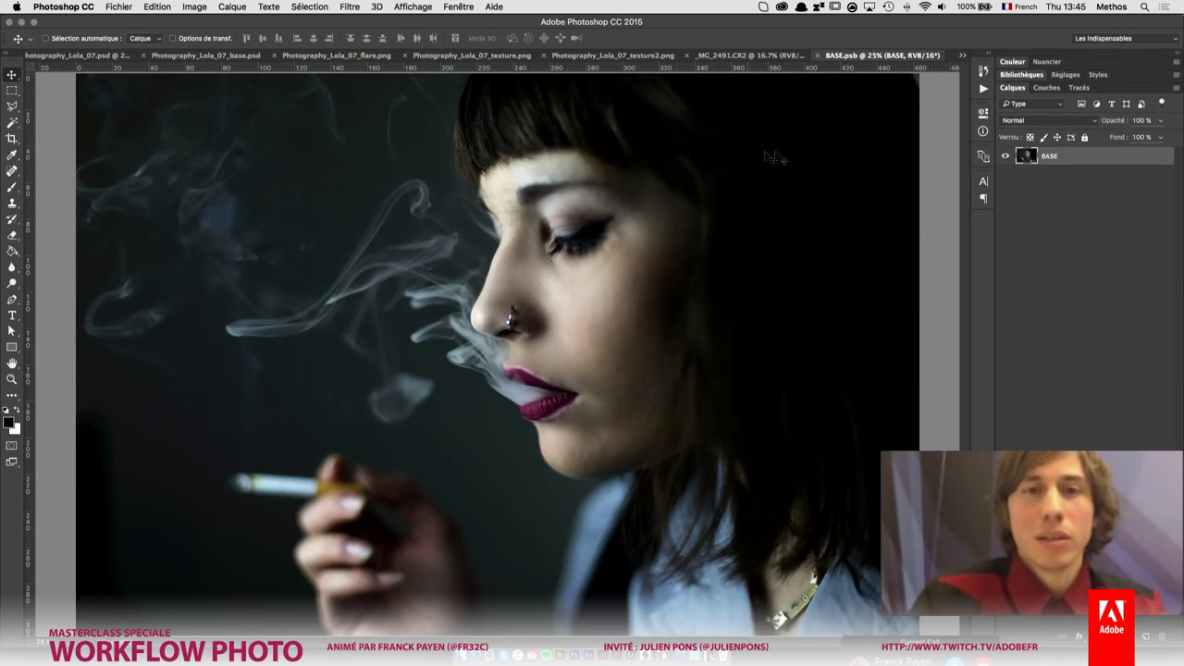
- Close the colour BASE.psb smart-object document
left_click(819, 56)
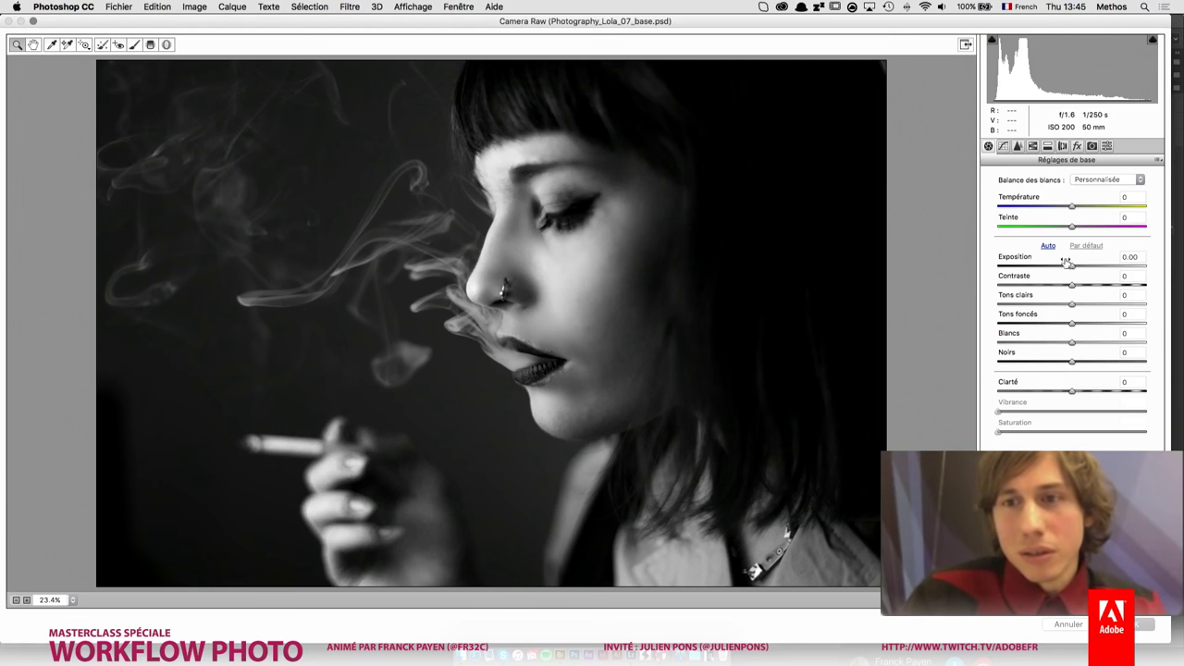
- Set Camera Raw Exposition to +0.45 and Contraste to +8
left_click_drag(1072, 268, 1074, 268)
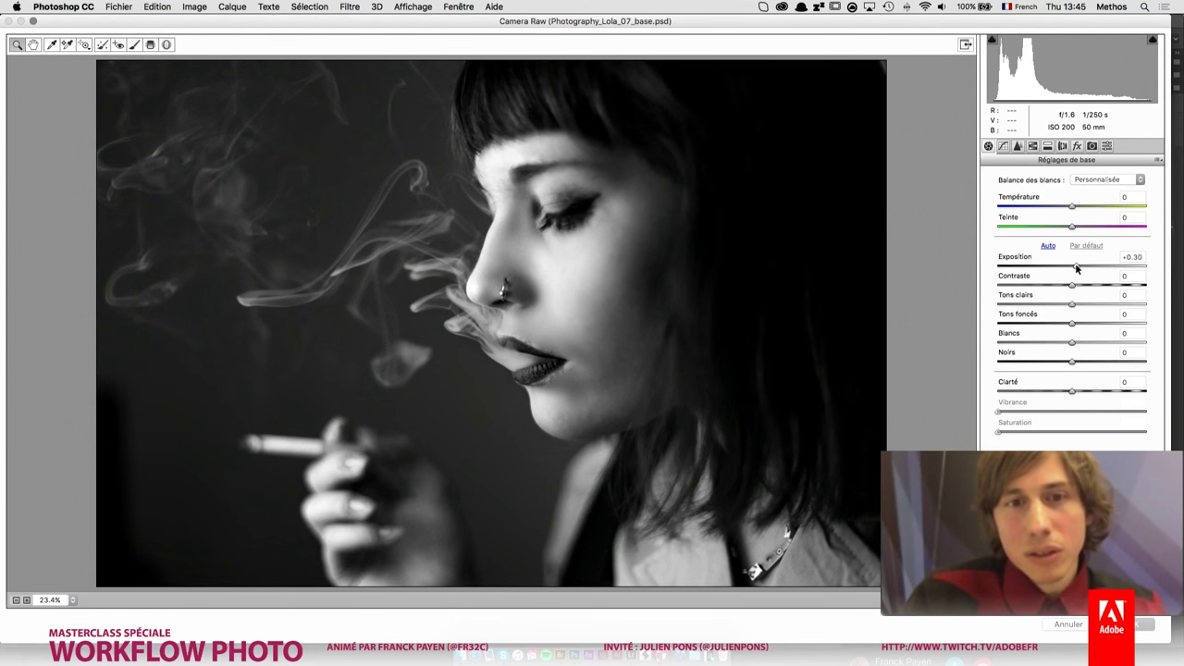
left_click_drag(1075, 268, 1076, 268)
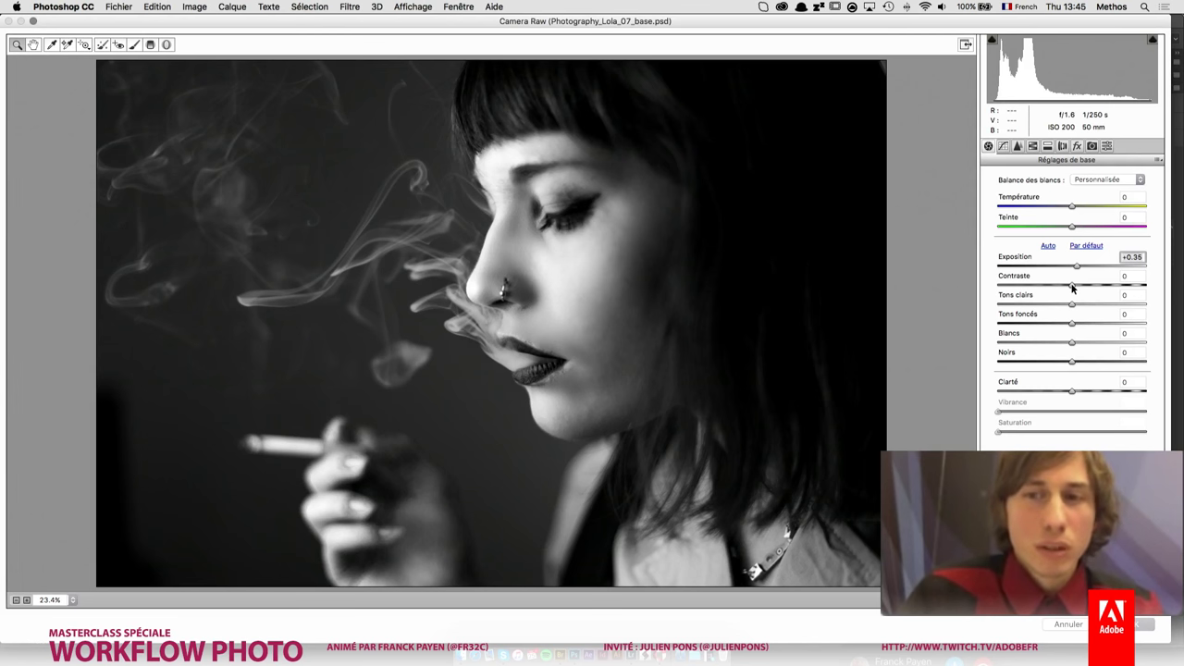
left_click_drag(1077, 288, 1077, 288)
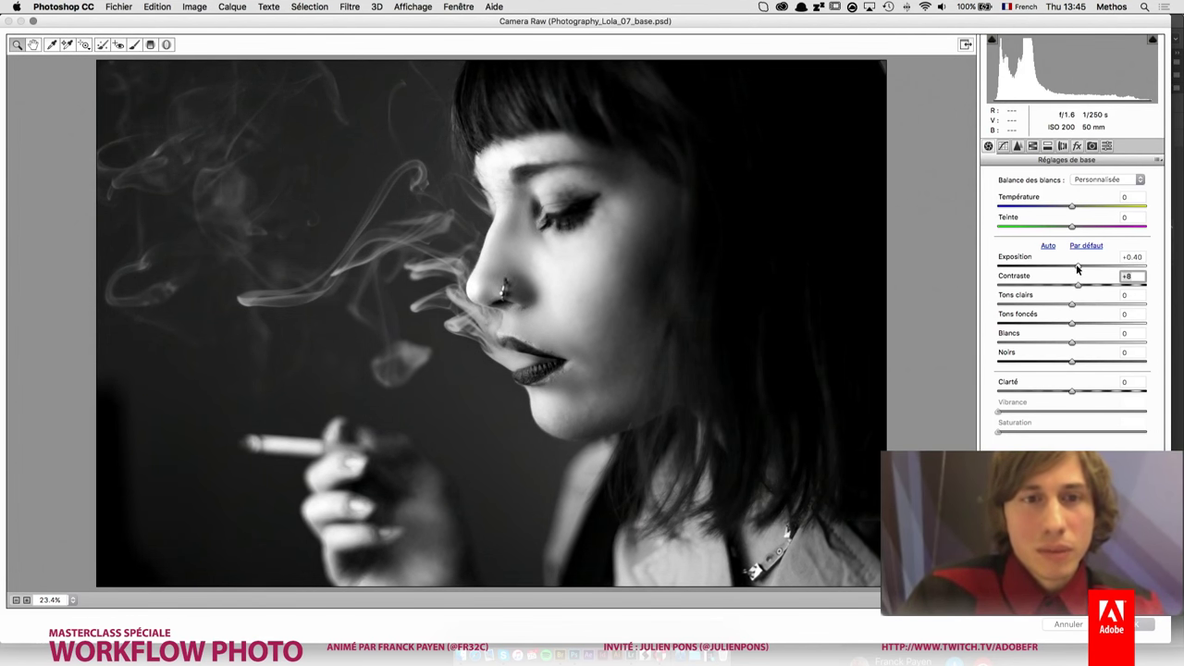
left_click_drag(1077, 269, 1077, 268)
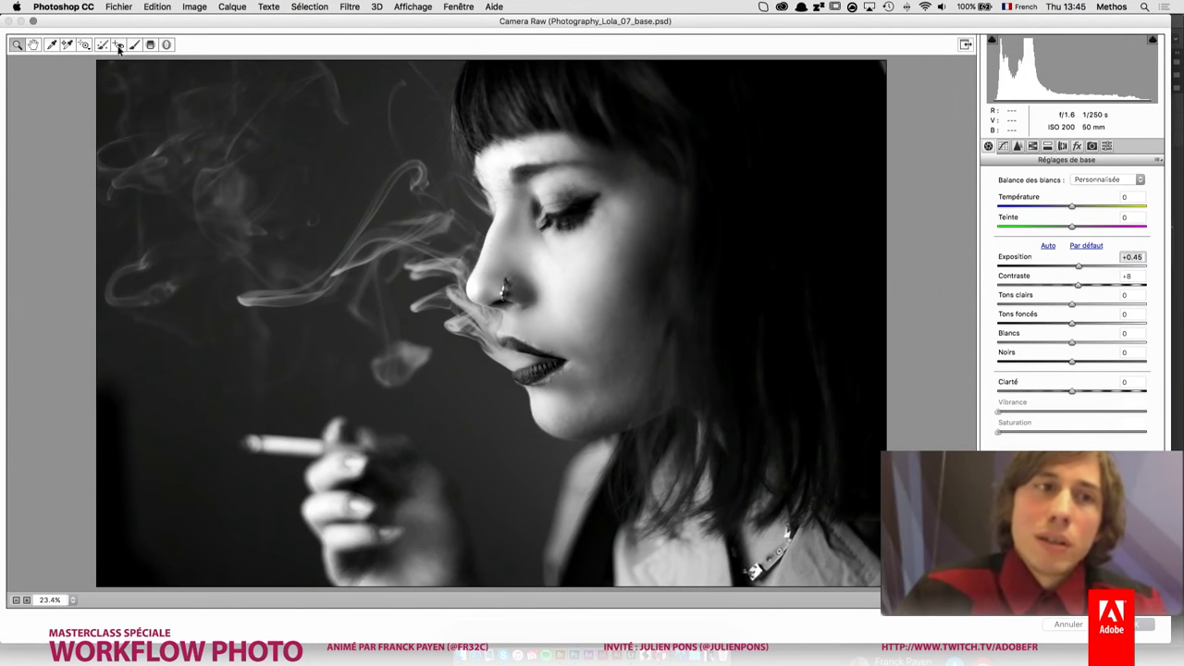
- Set up the Adjustment Brush with its sliders zeroed and Clarté at +37
left_click(134, 44)
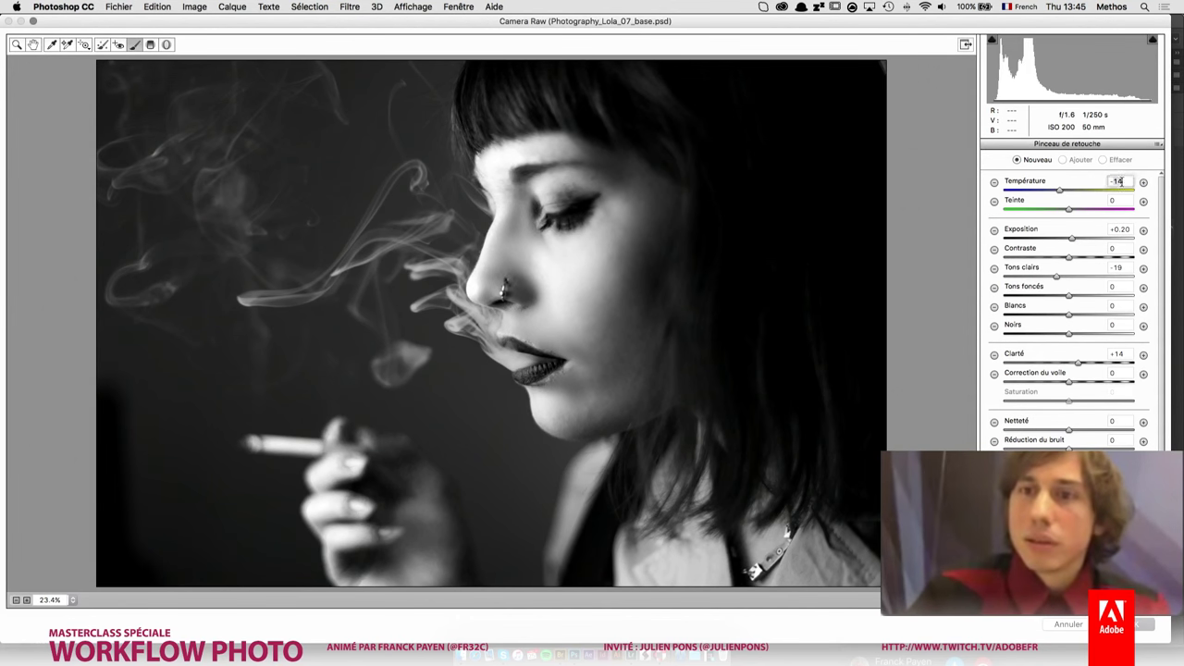
type("0")
key("Tab")
key("Tab")
type("0")
key("Tab")
key("Tab")
type("0")
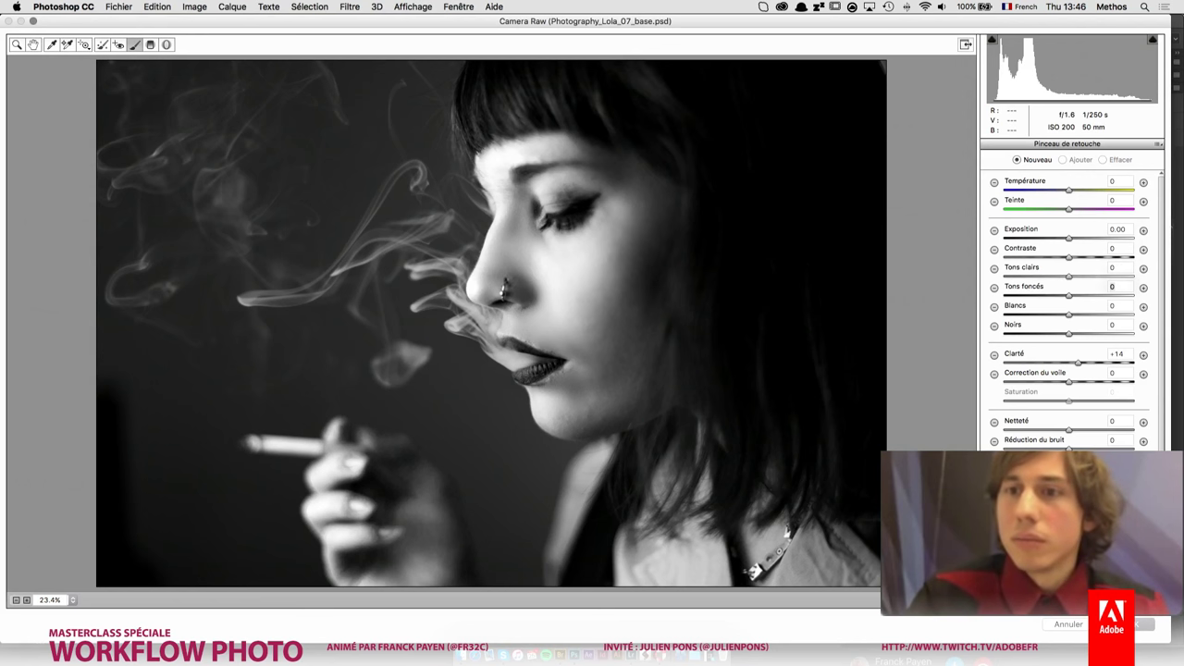
key("Tab")
key("Tab")
key("Tab")
key("Tab")
type("0")
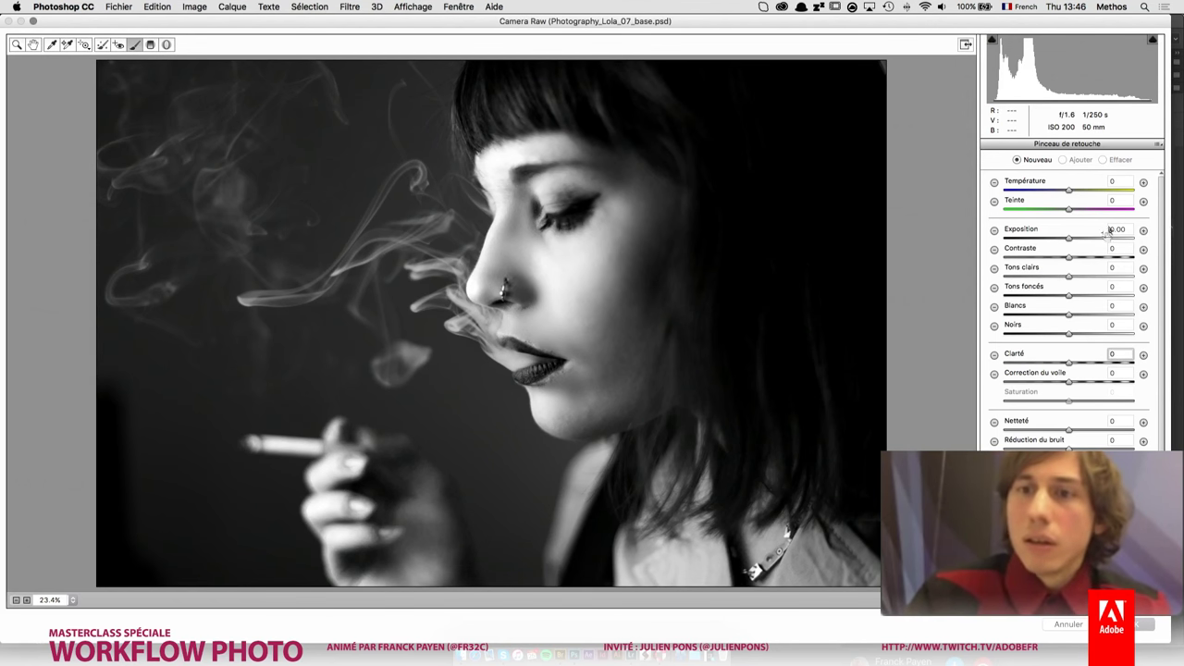
left_click_drag(1065, 359, 1092, 361)
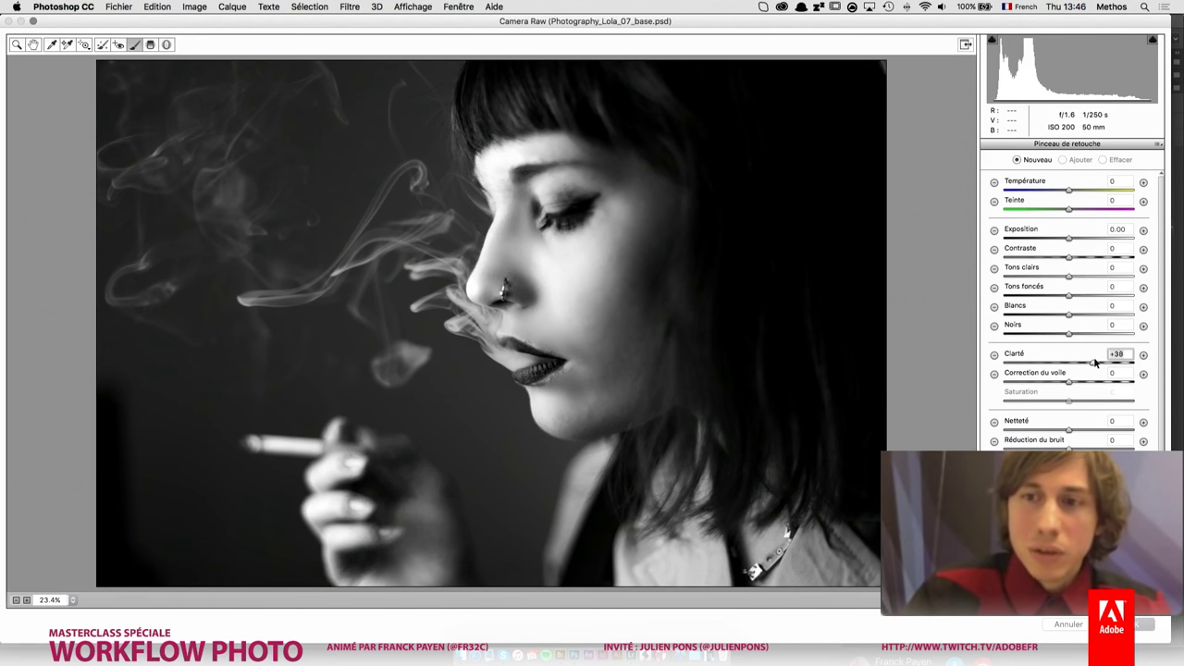
- Paint the +37 clarity over the woman's eye and apply the Camera Raw changes
left_click_drag(573, 197, 546, 202)
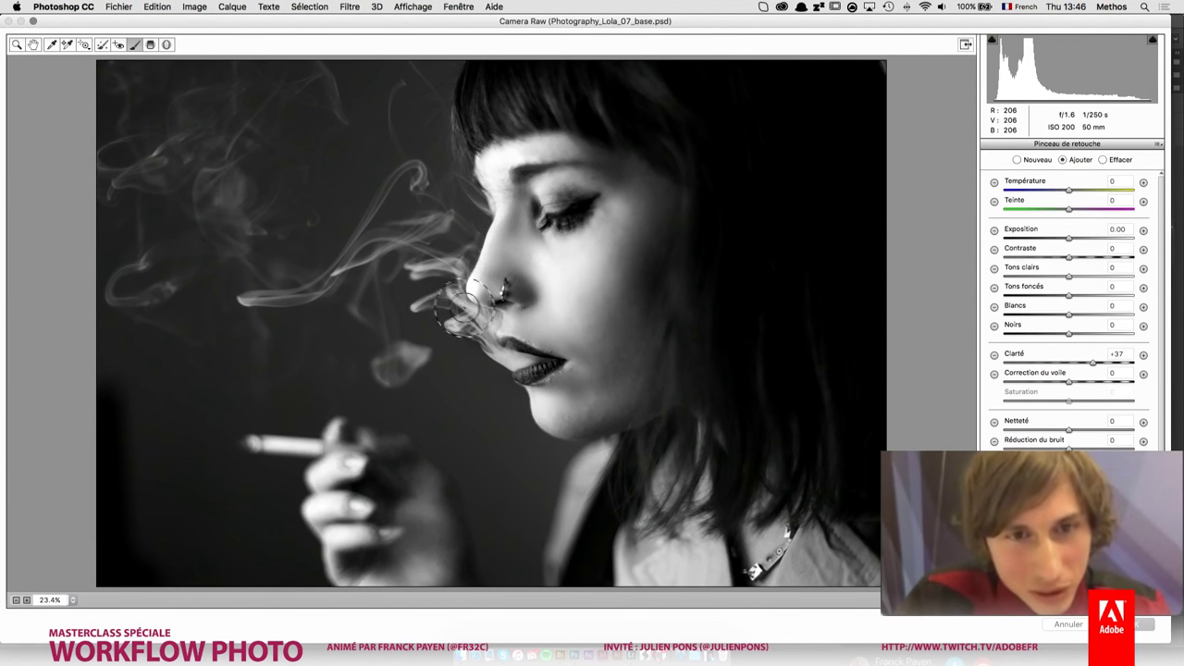
left_click(571, 194)
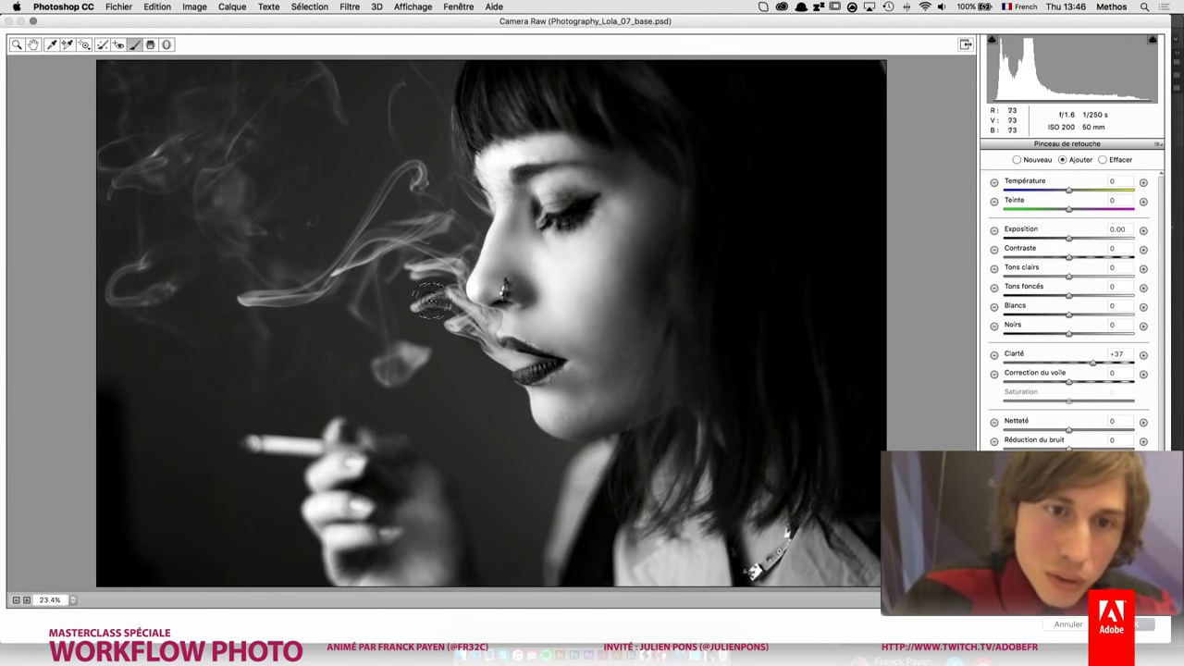
left_click(1144, 624)
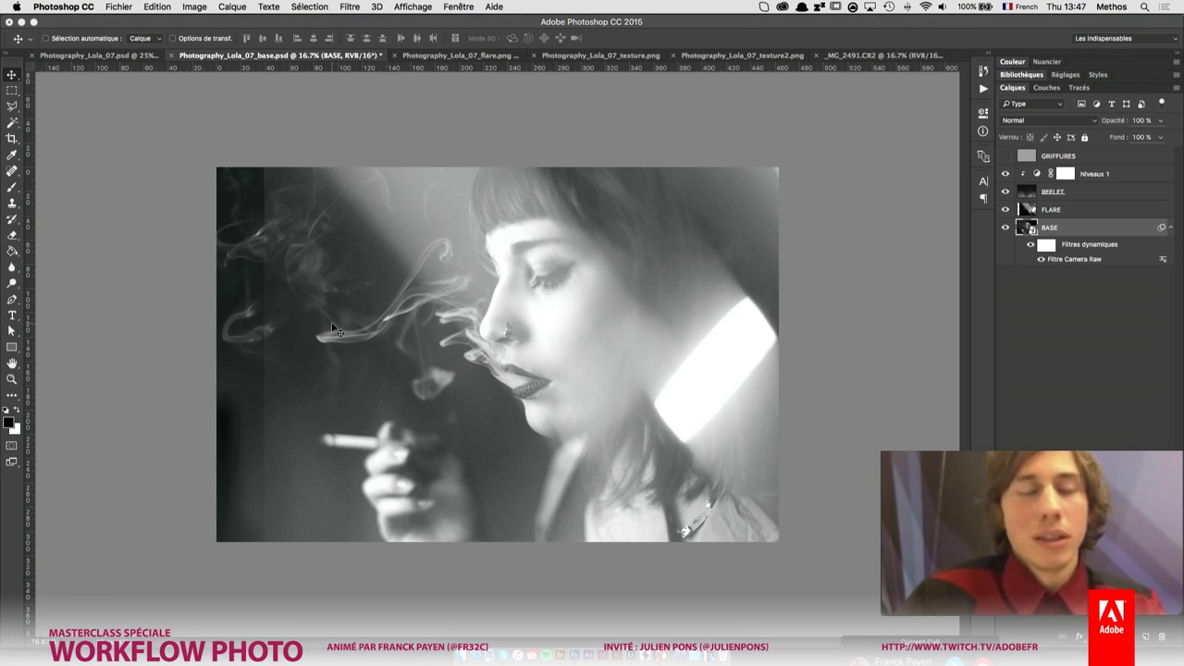
- Add a white layer mask to the FLARE layer and switch to the Brush
left_click(1049, 211)
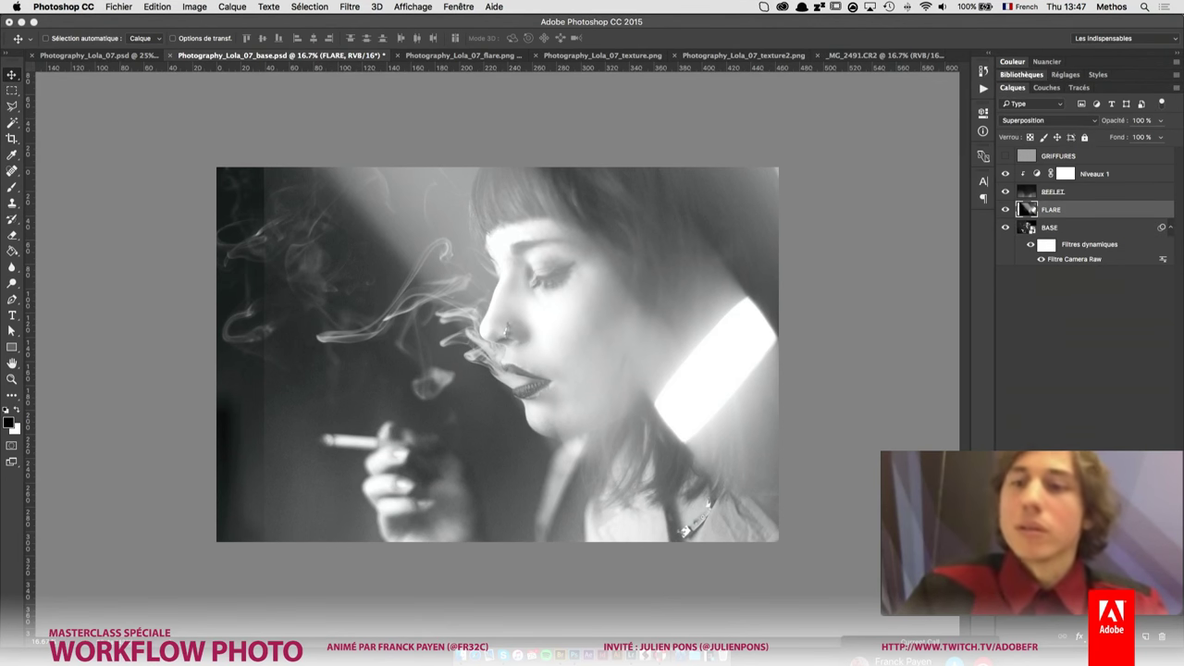
left_click(1096, 637)
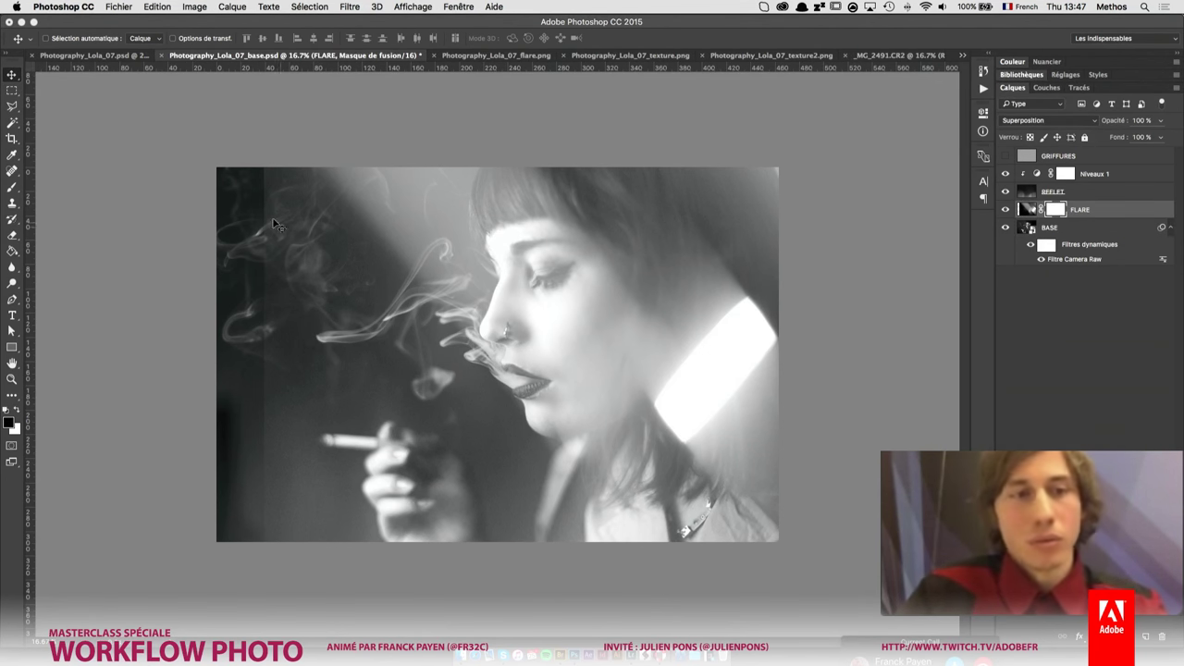
key("b")
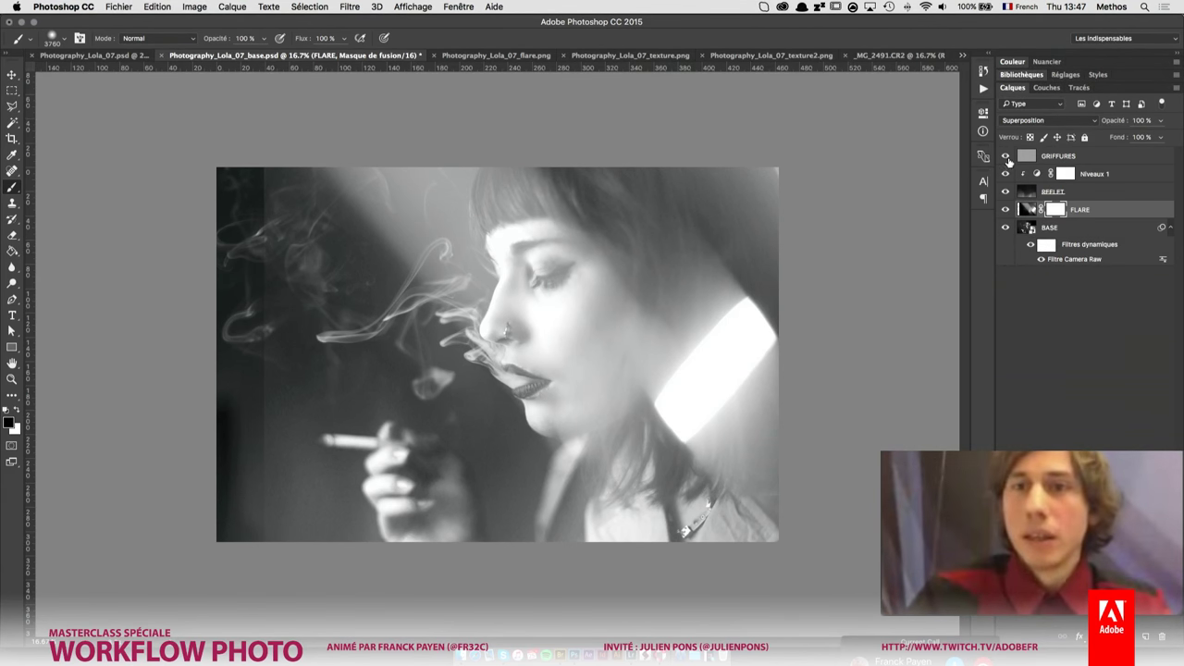
- Show the GRIFFURES texture layer and make it the active layer
left_click(1005, 157)
left_click(1090, 168)
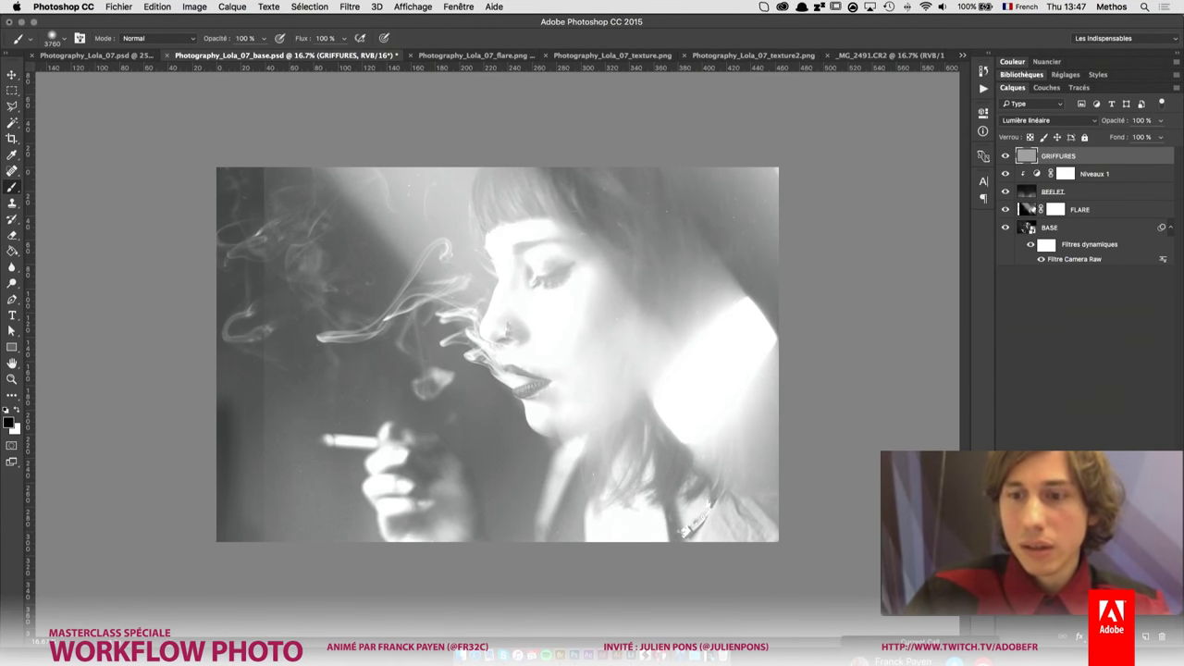
left_click(1111, 637)
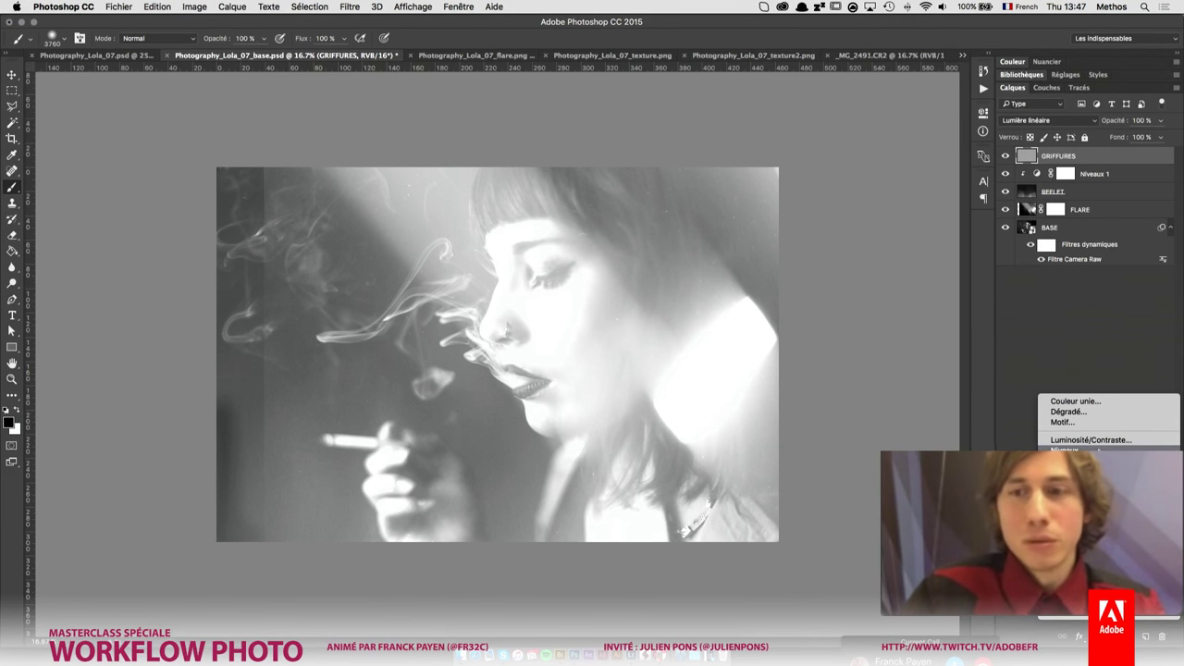
- Add a default Levels adjustment layer, Niveaux 2, above GRIFFURES, discarding a mistaken Curves layer
left_click(1073, 460)
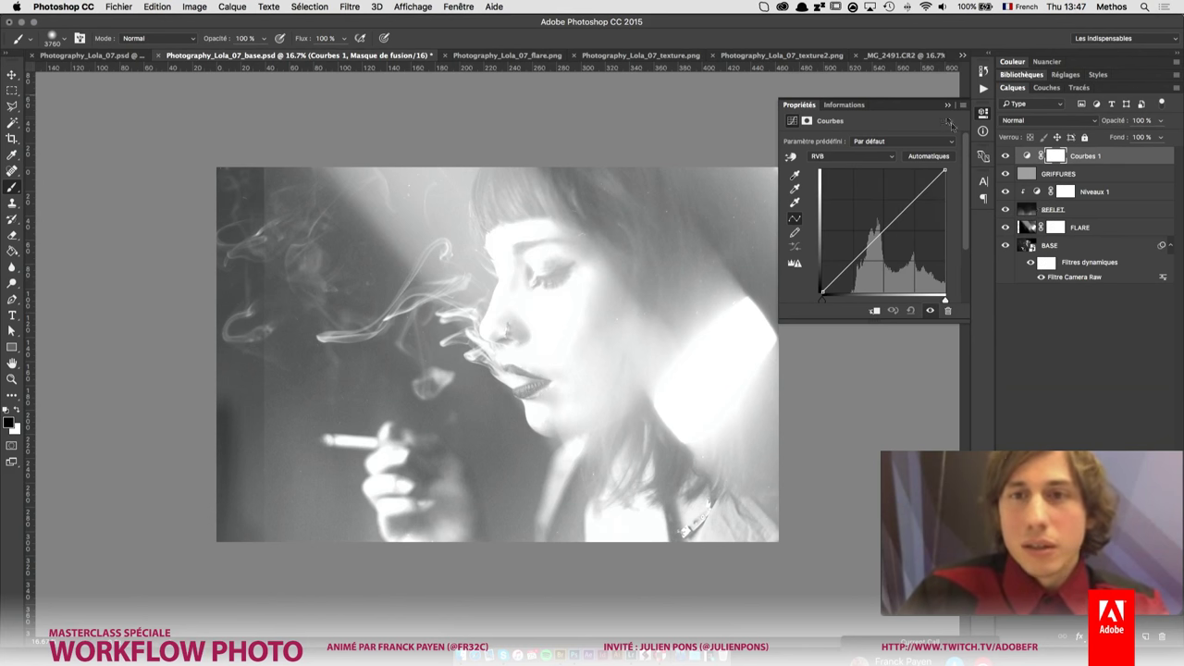
key("ctrl+z")
left_click(1112, 637)
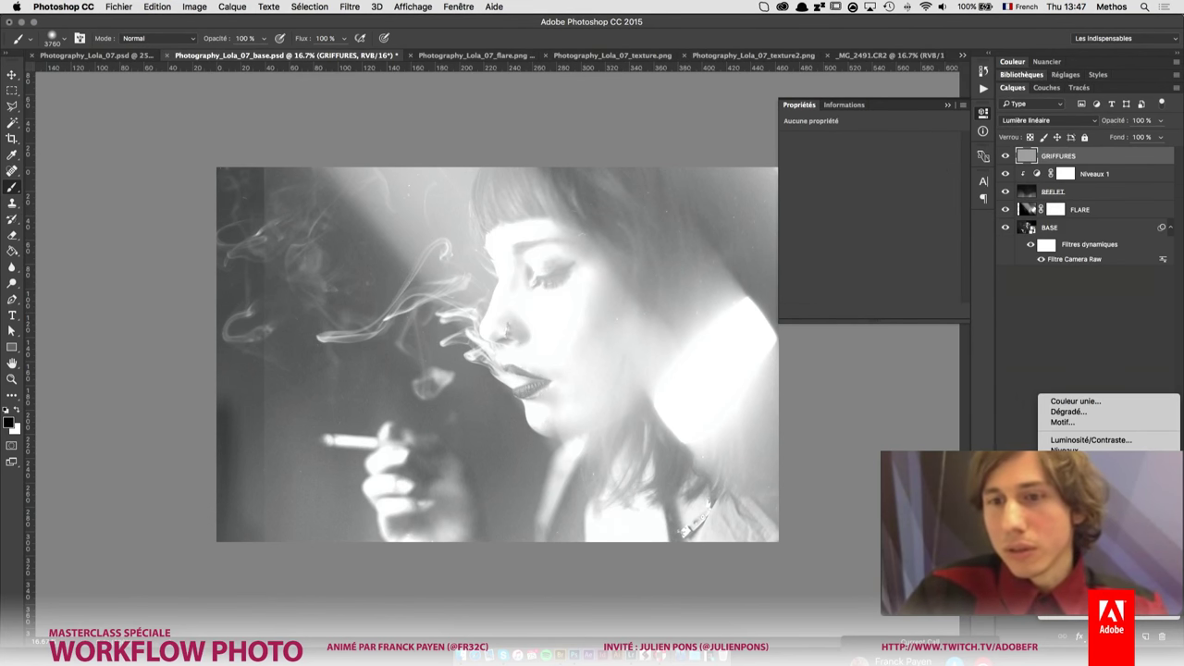
left_click(1068, 451)
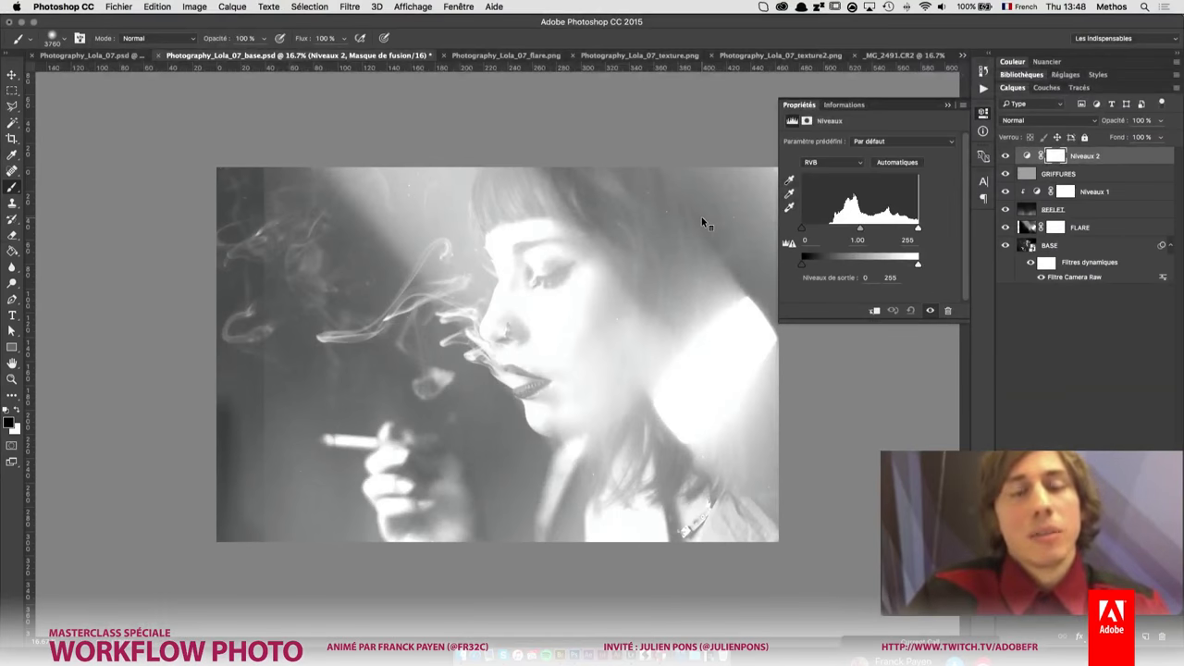
key("b")
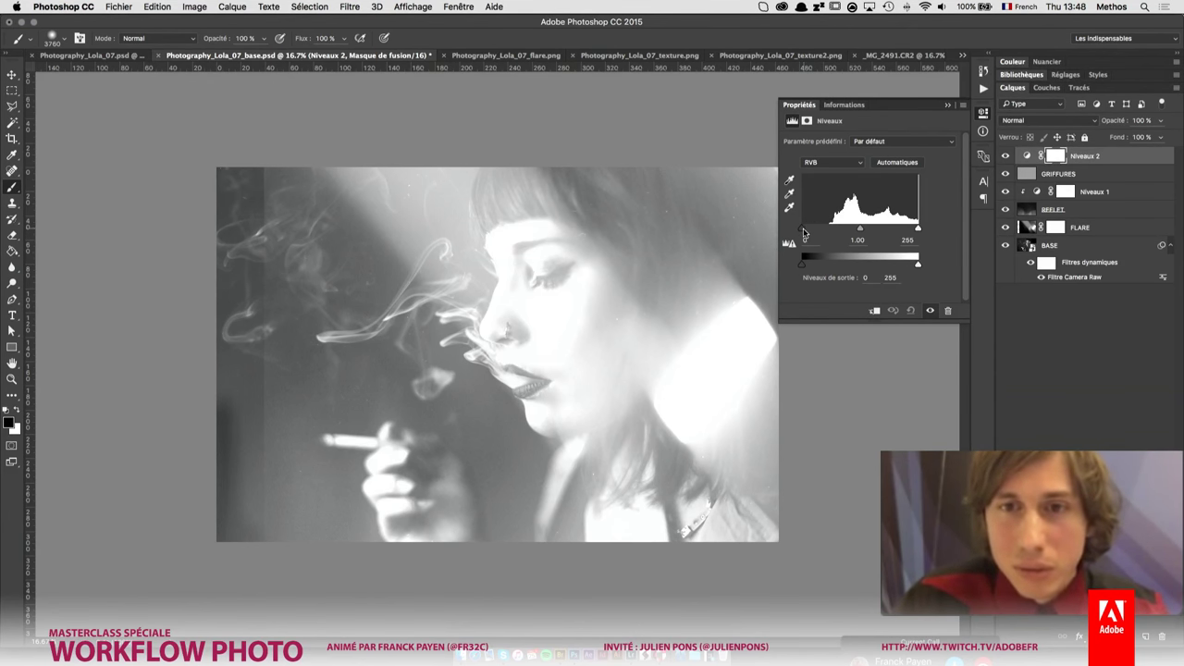
left_click_drag(803, 233, 823, 231)
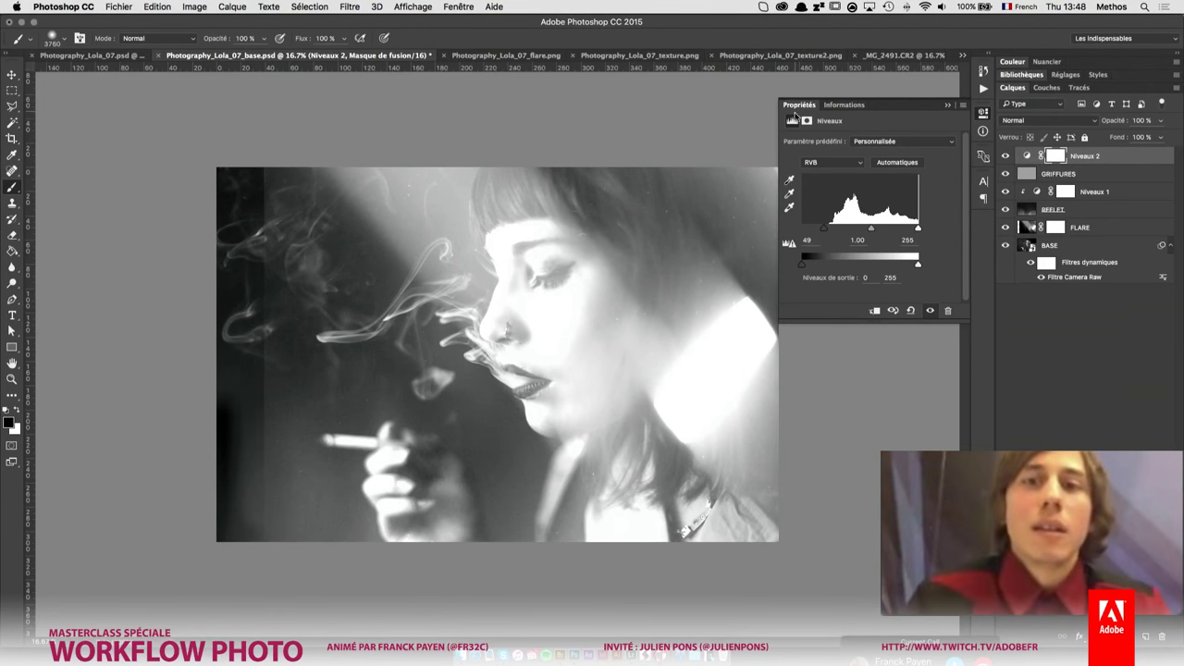
left_click(1005, 157)
left_click(1005, 157)
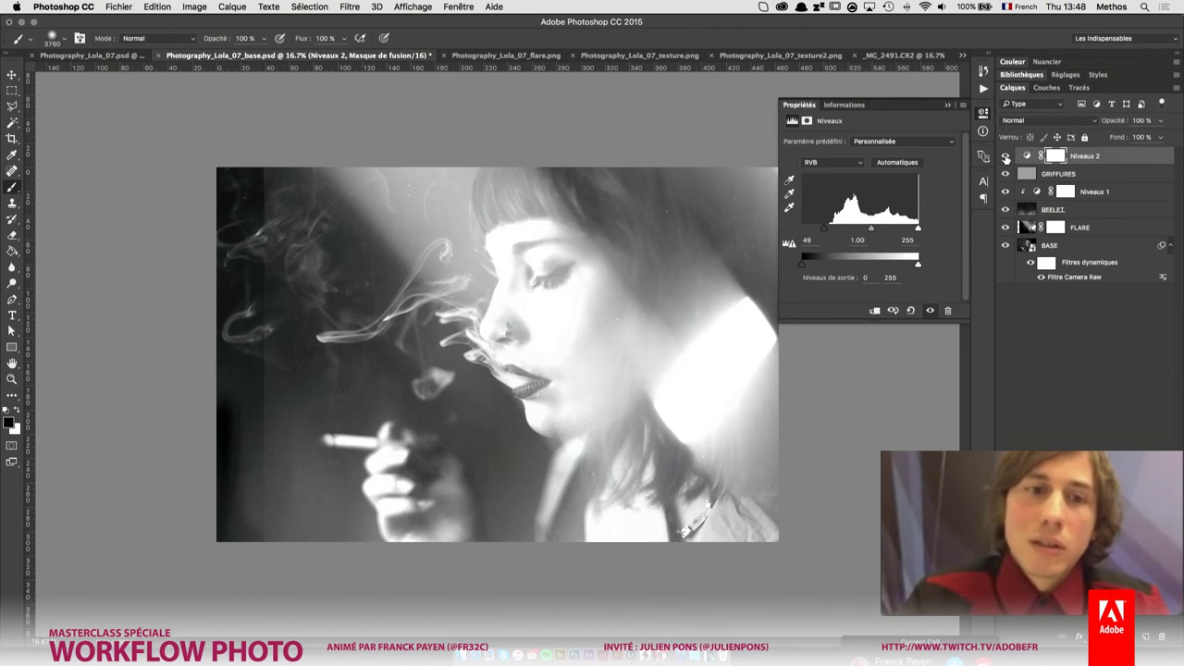
left_click(1005, 156)
left_click(1005, 156)
left_click(1006, 157)
left_click(1005, 157)
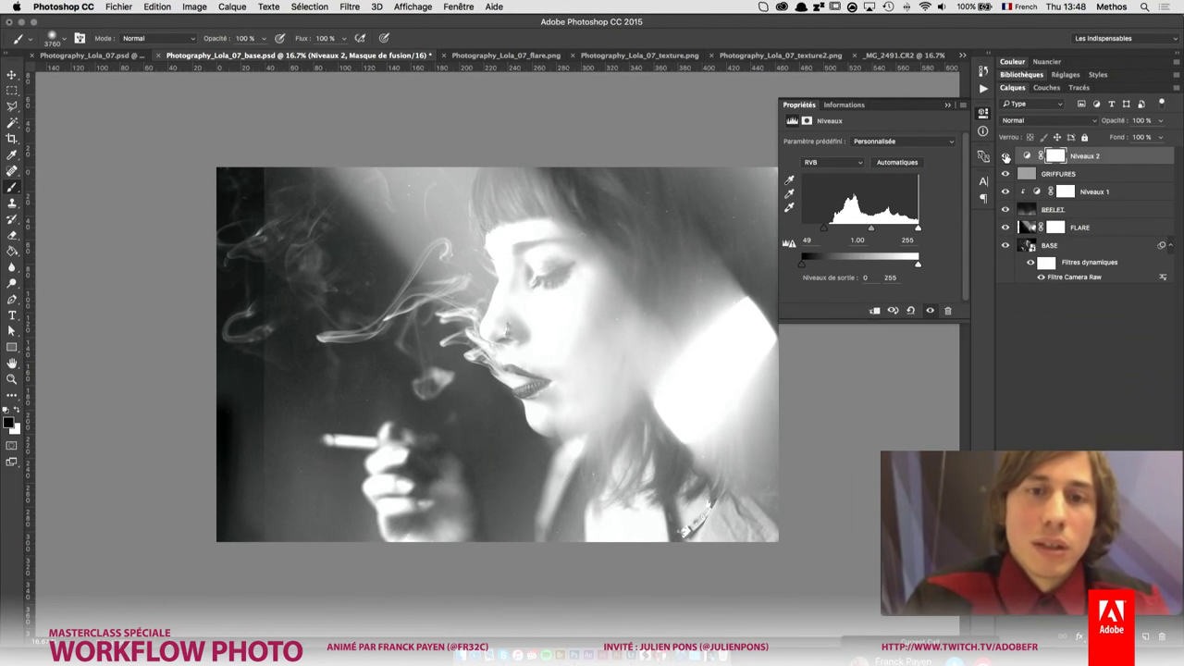
left_click(1005, 156)
left_click(1005, 156)
left_click(1005, 156)
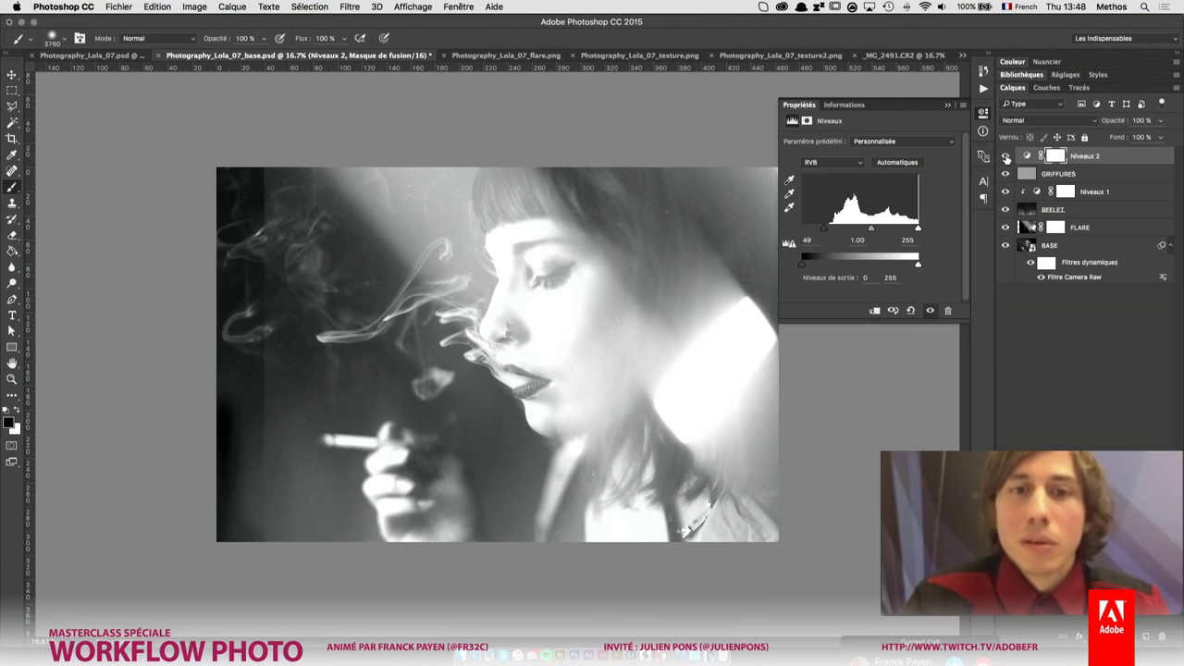
left_click(1006, 157)
left_click(1005, 156)
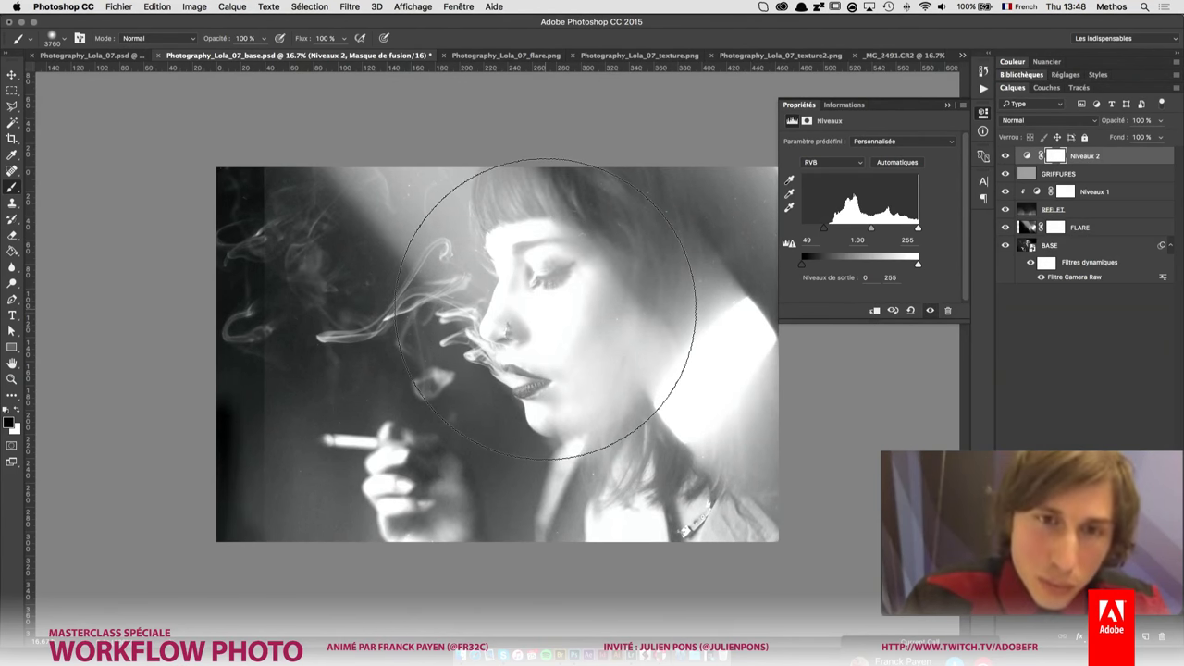
key("v")
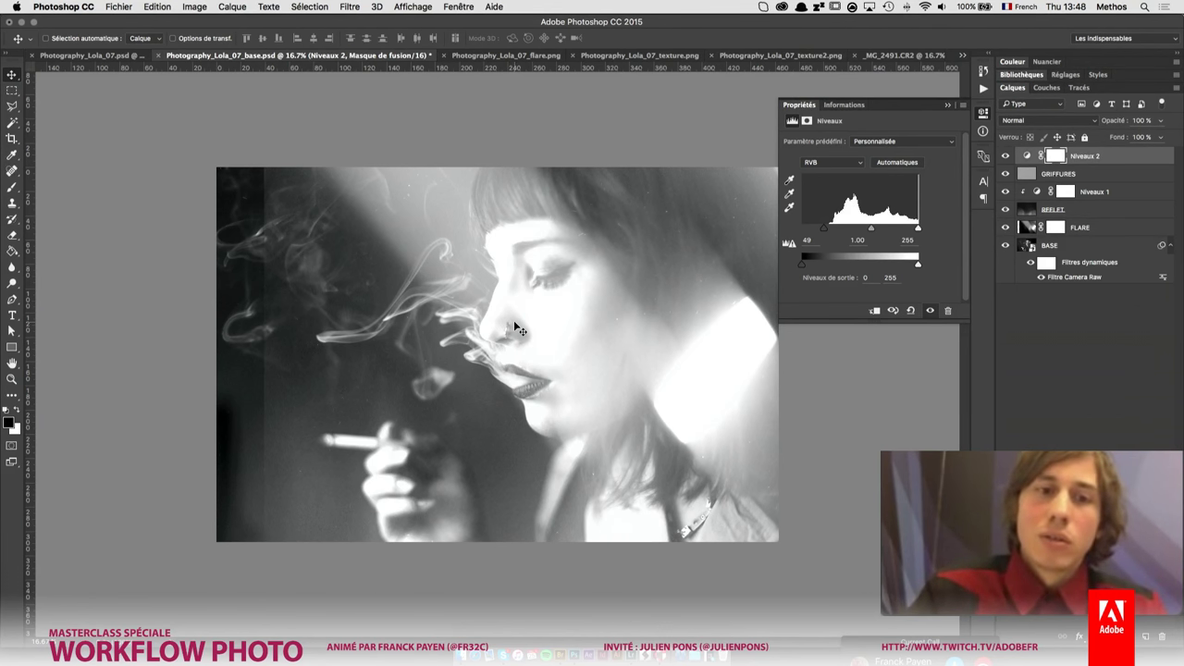
- Paint black on the FLARE mask along the left edge, then make BASE active
left_click(1057, 229)
key("b")
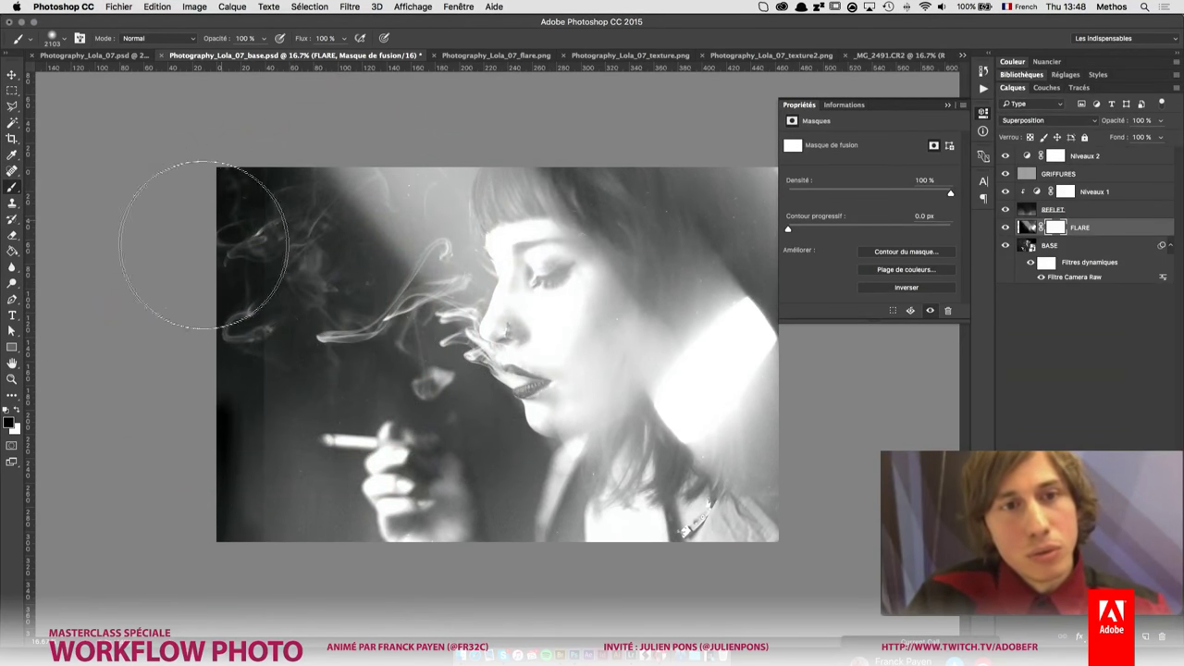
mouse_move(188, 326)
left_mouse_down()
mouse_move(212, 436)
mouse_move(201, 412)
left_mouse_up()
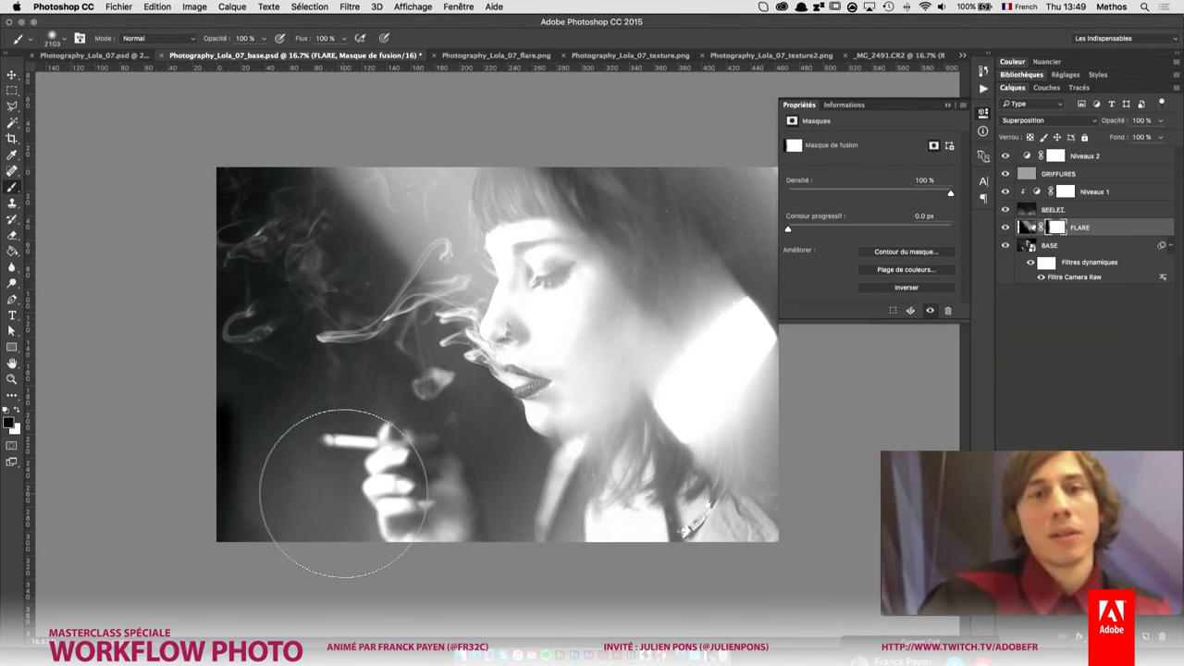
left_click(946, 106)
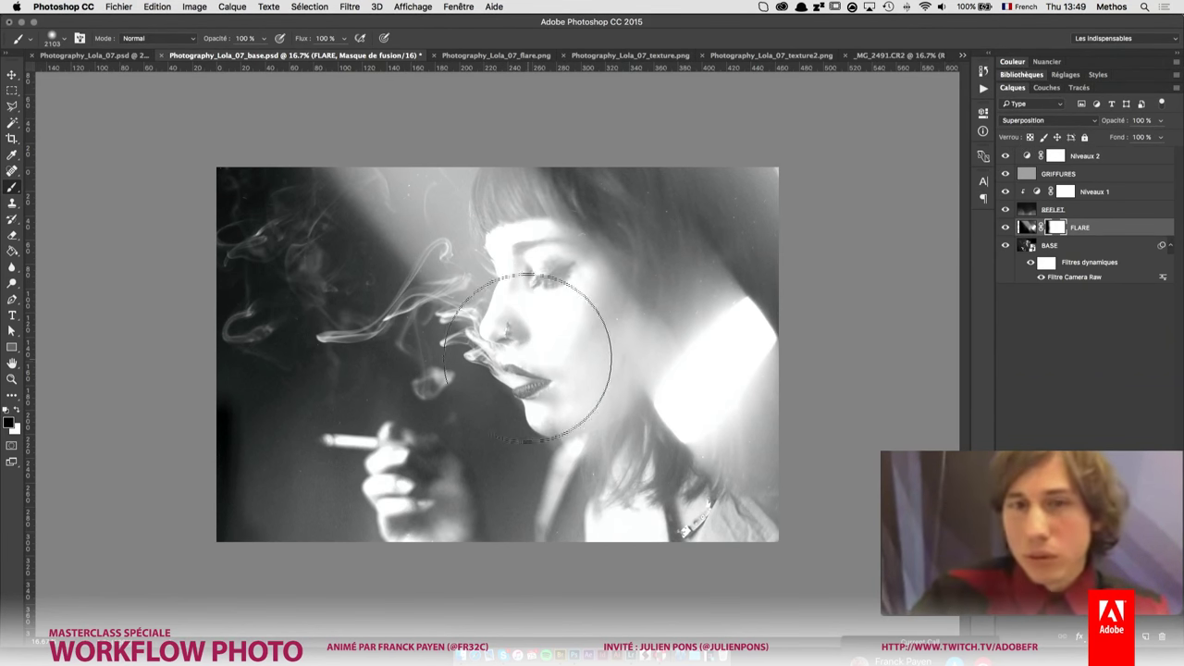
left_click(1078, 283)
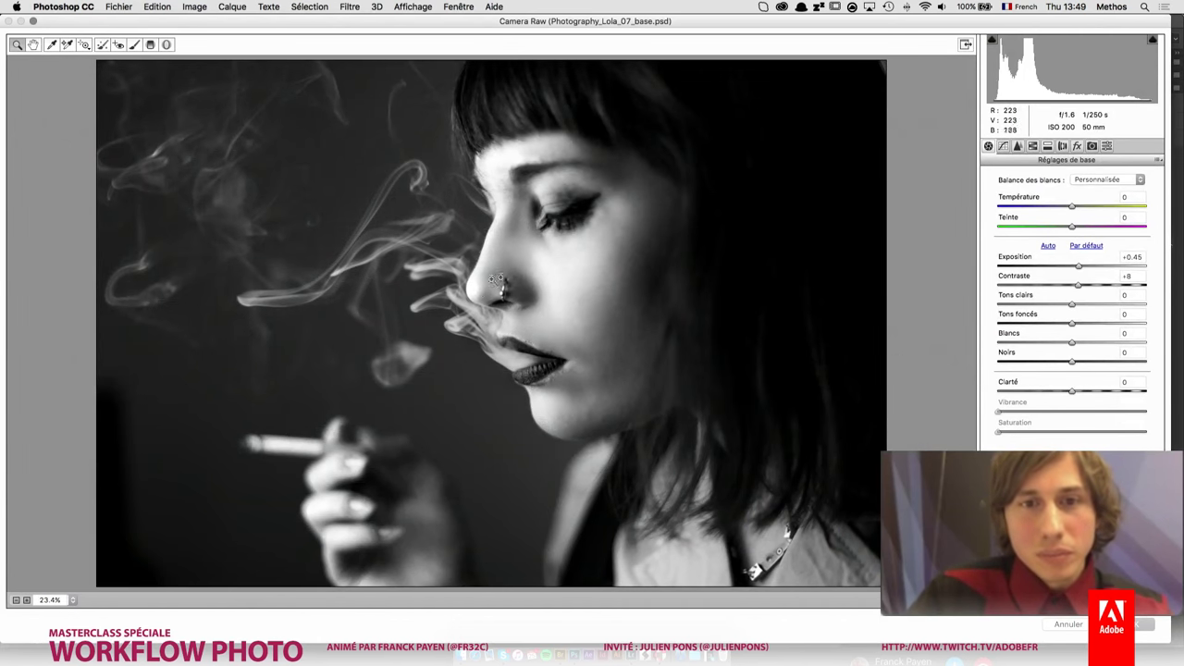
- Zoom Camera Raw to 33.3% on the cheek, keep Exposure at +0.45, and choose the Adjustment Brush
left_click(569, 270)
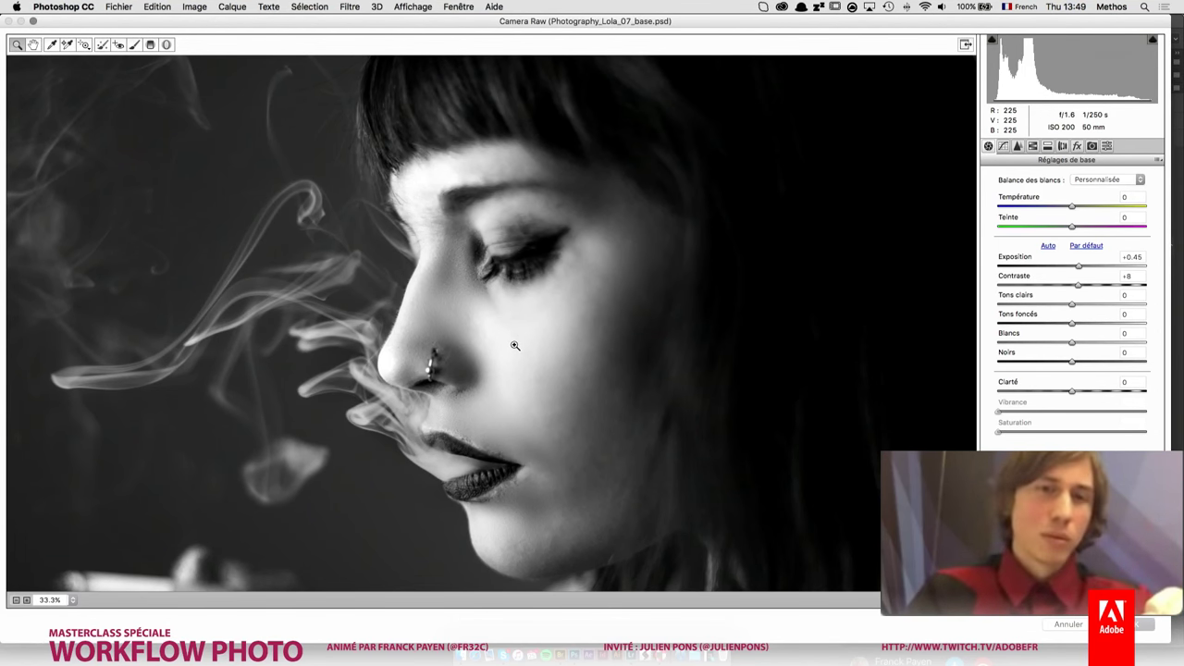
key("ctrl+z")
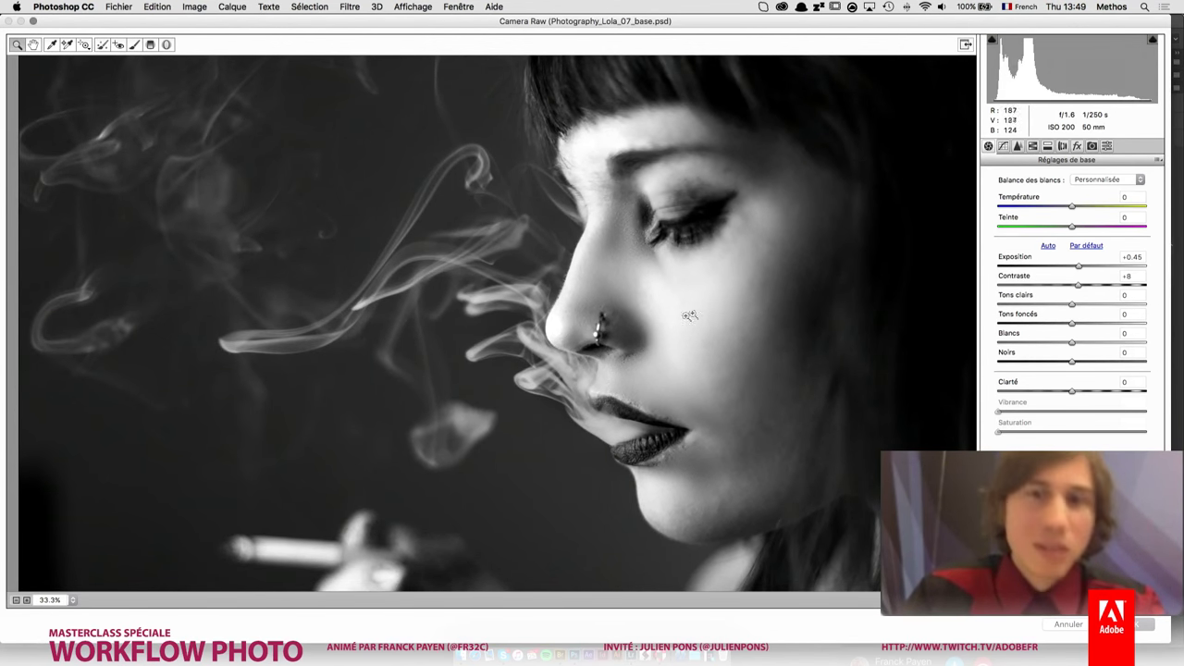
key("ctrl+z")
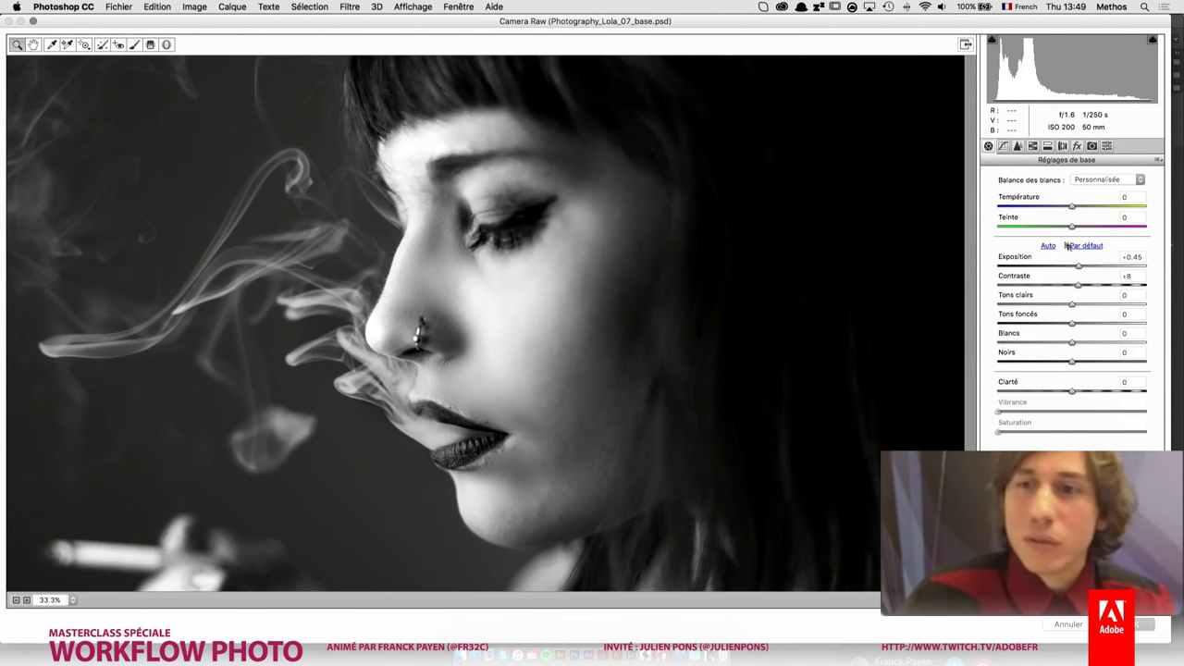
left_click_drag(1081, 268, 1081, 268)
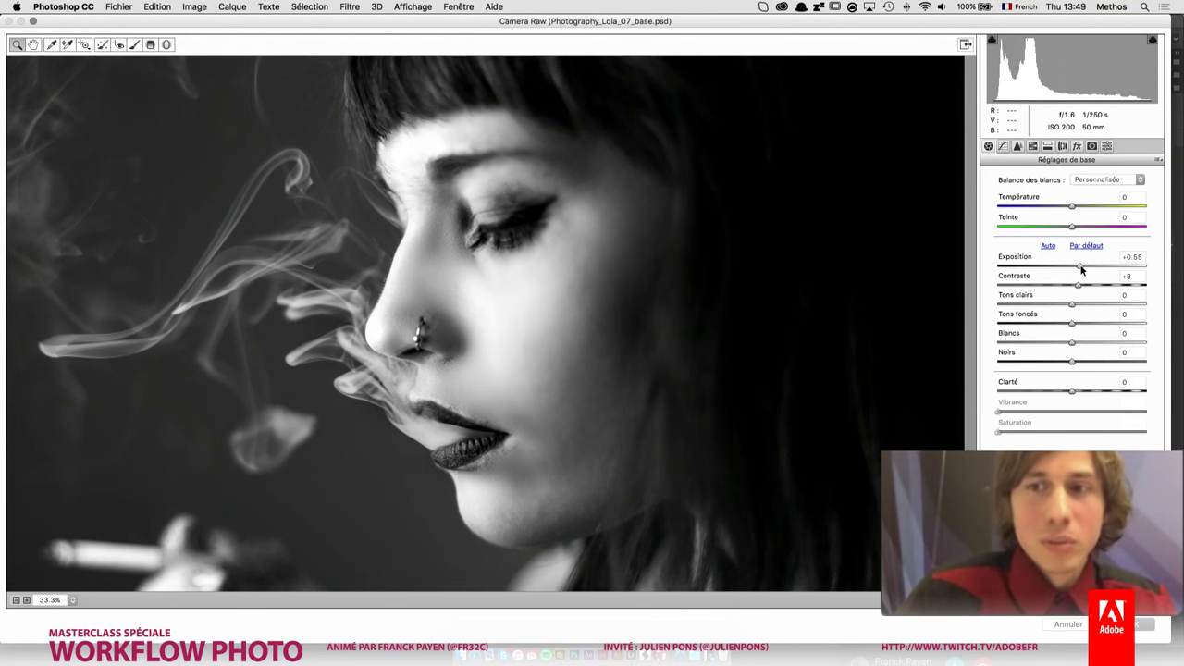
left_click(1078, 268)
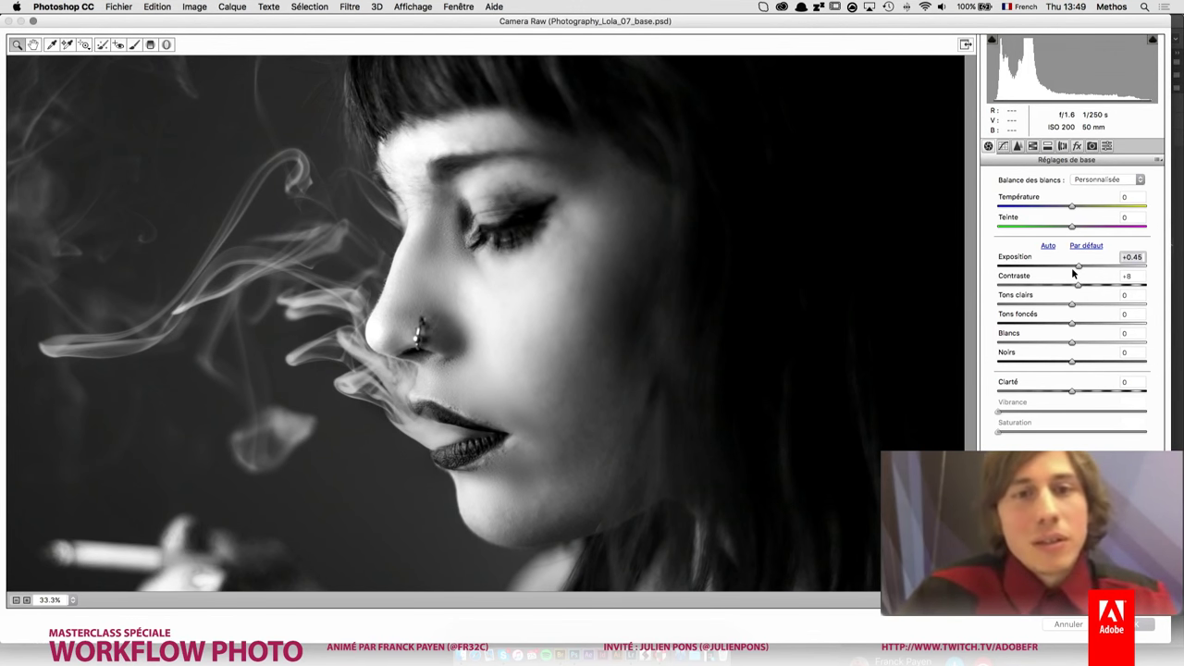
left_click(135, 45)
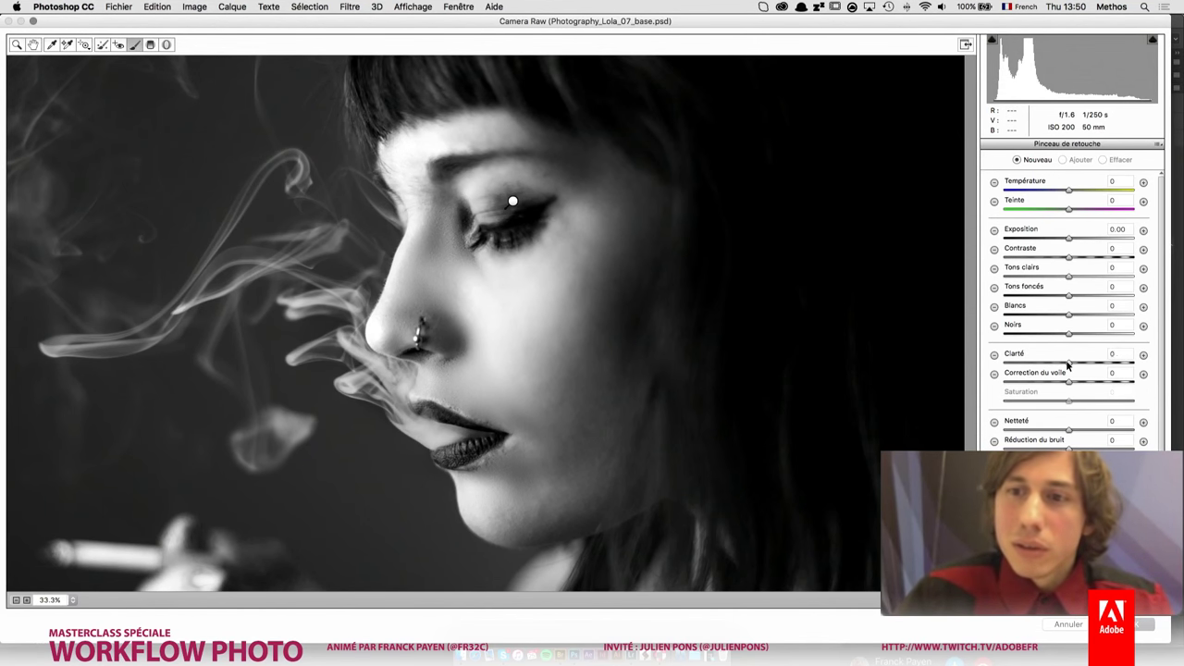
- Brush a -20 Highlights (Tons clairs) adjustment over the cheek and apply the Camera Raw filter
left_click_drag(1049, 278, 1047, 278)
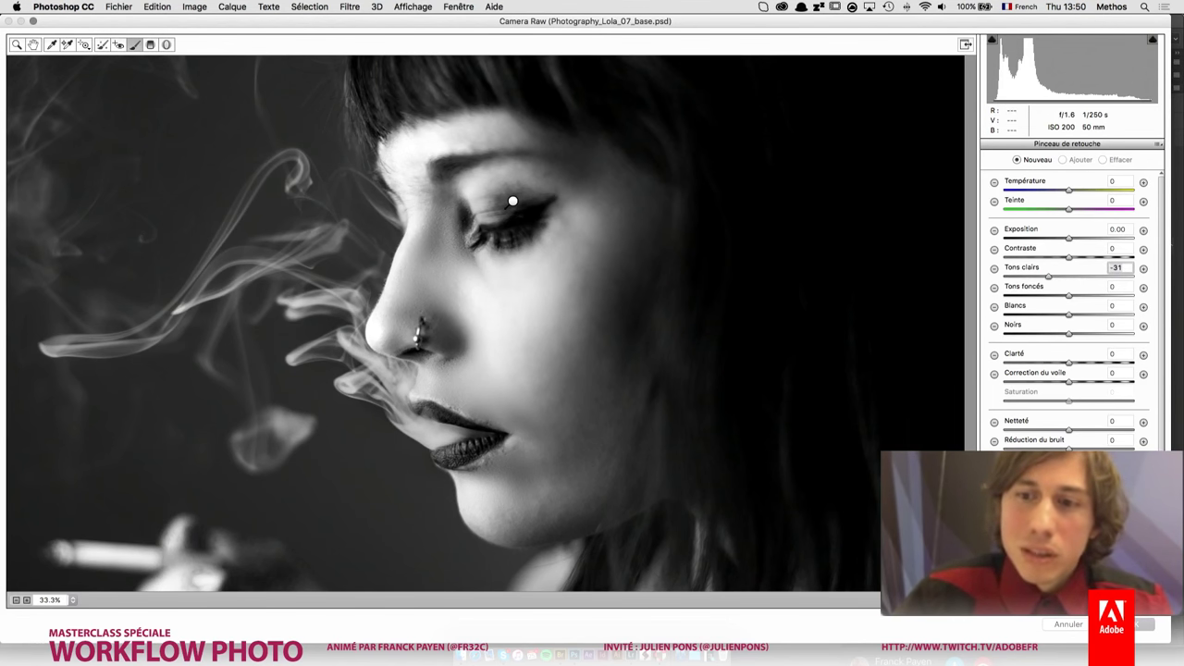
mouse_move(509, 309)
left_mouse_down()
mouse_move(481, 312)
mouse_move(499, 358)
mouse_move(528, 291)
mouse_move(576, 238)
left_mouse_up()
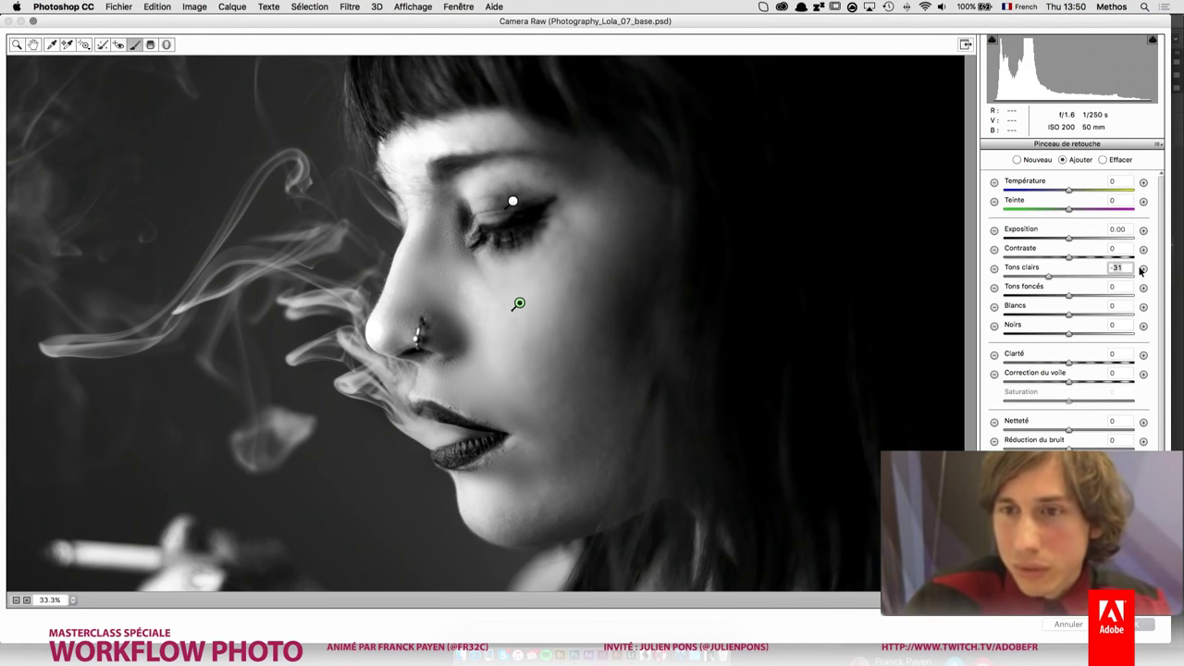
type("-25")
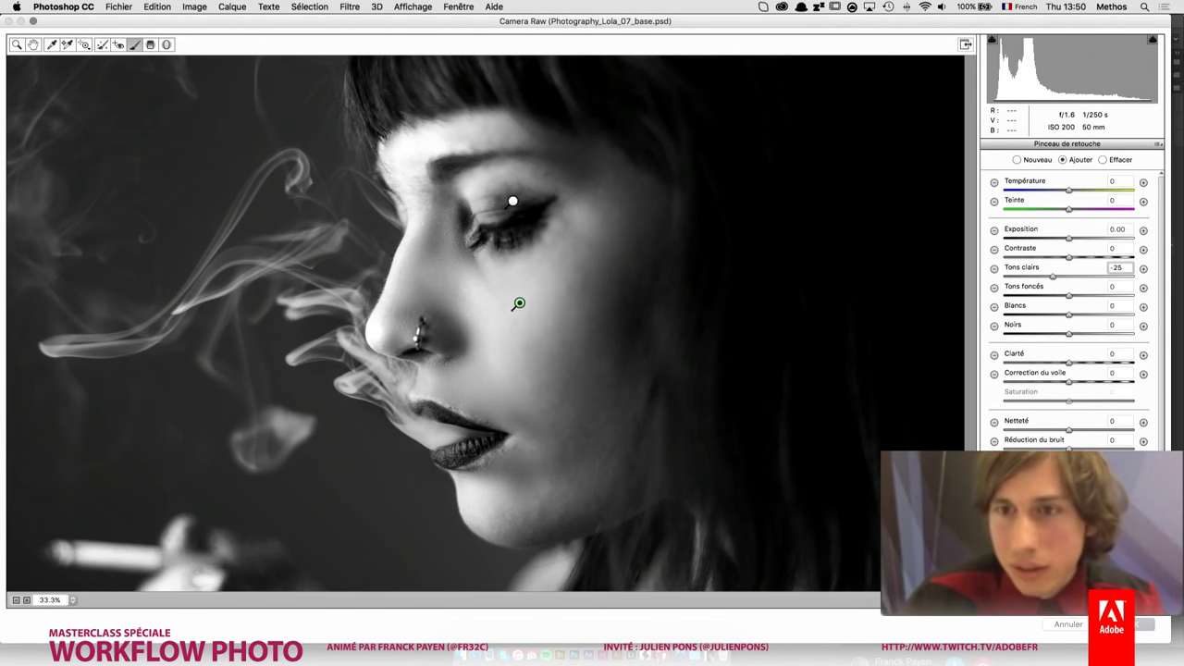
key("BackSpace")
type("0")
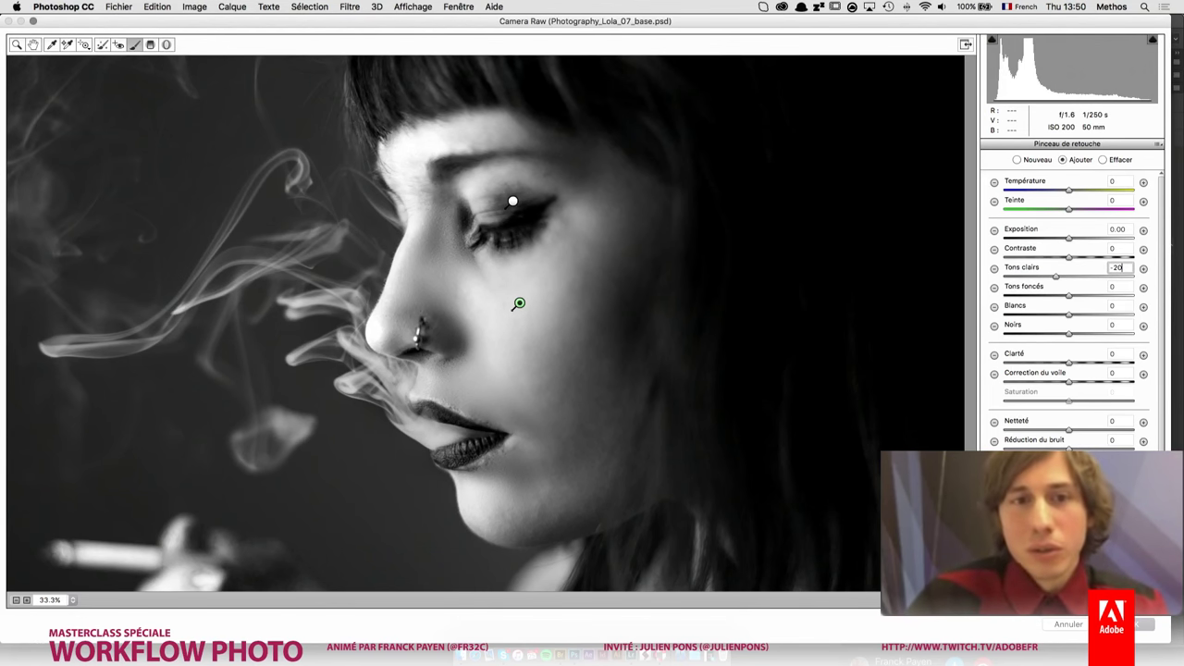
left_click(1140, 626)
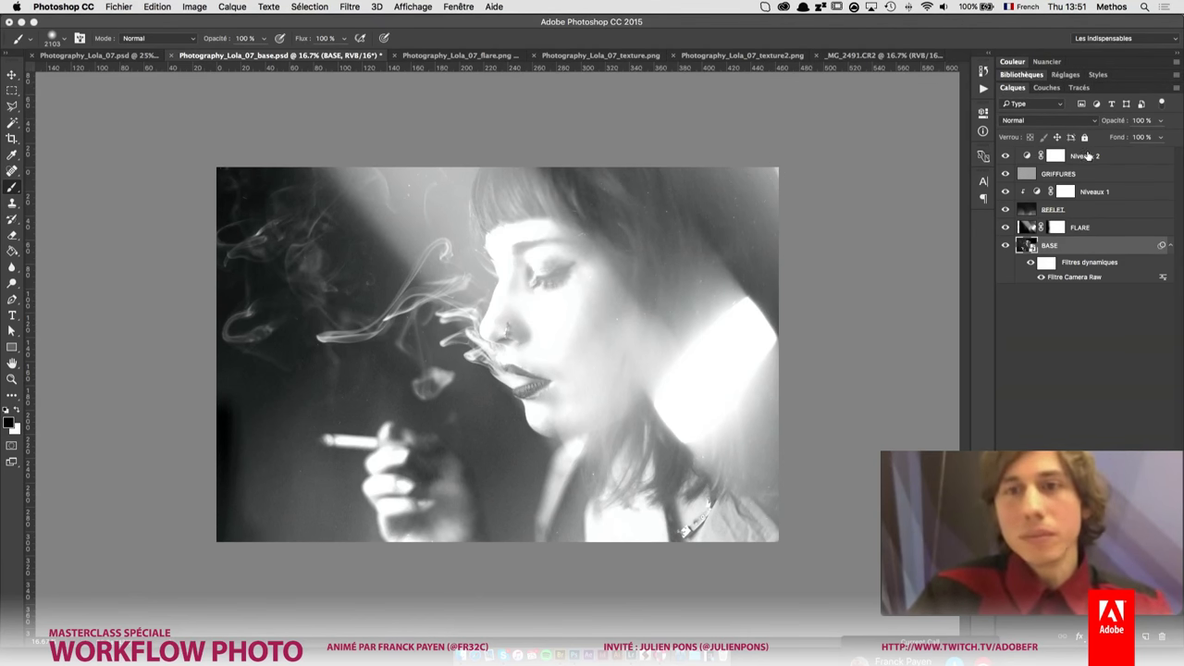
- Add a new layer above Niveaux 2 and draw an elliptical selection spanning the image
left_click(1087, 155)
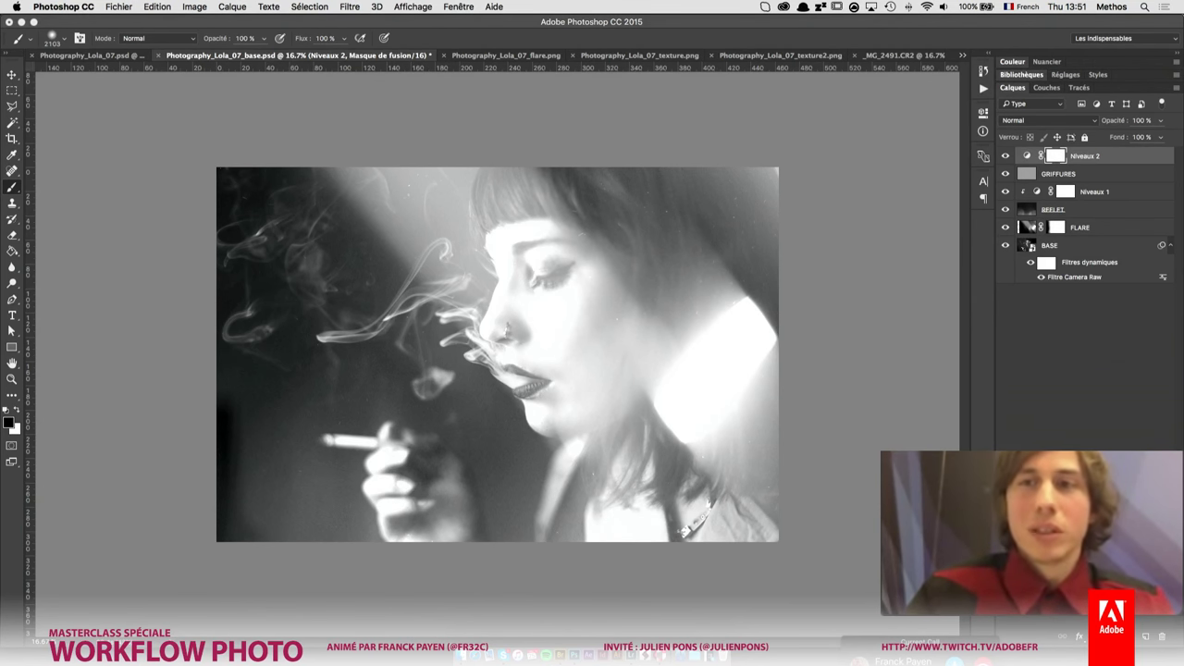
left_click(1147, 638)
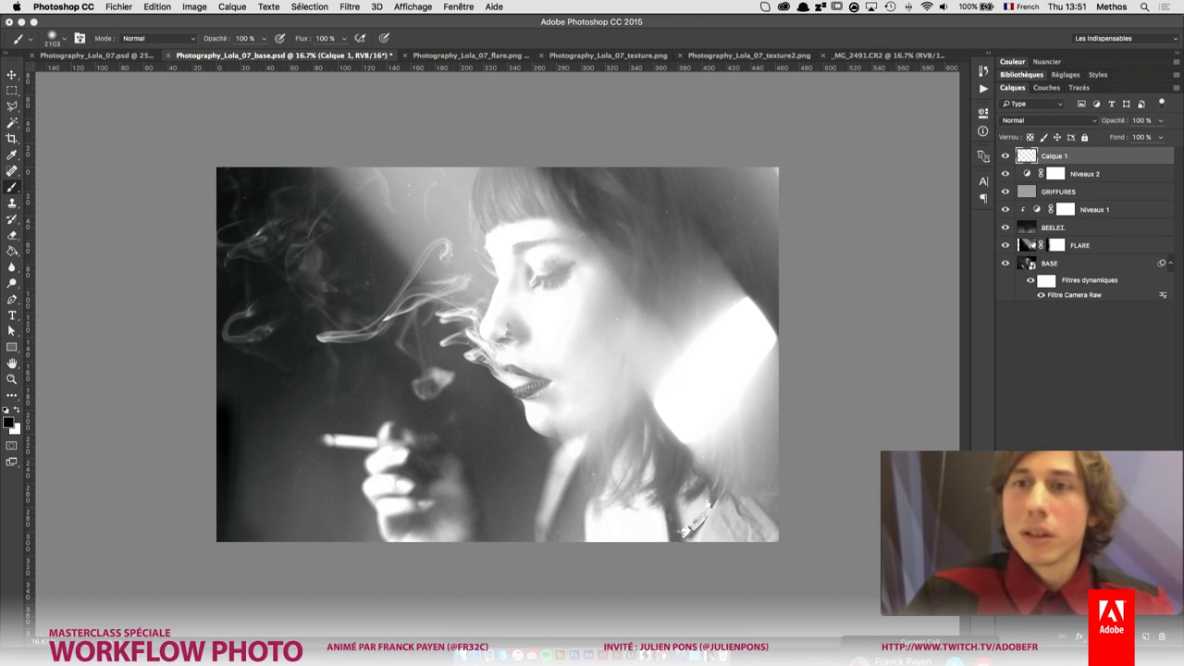
right_click(13, 93)
left_click(57, 98)
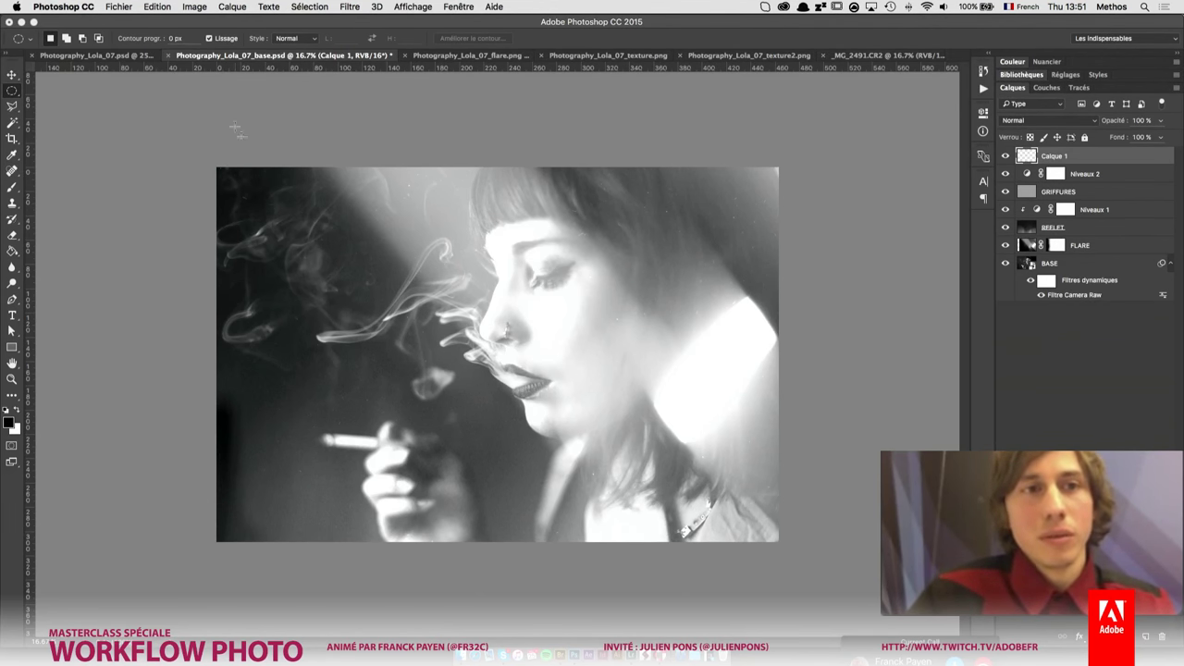
left_click_drag(217, 167, 780, 539)
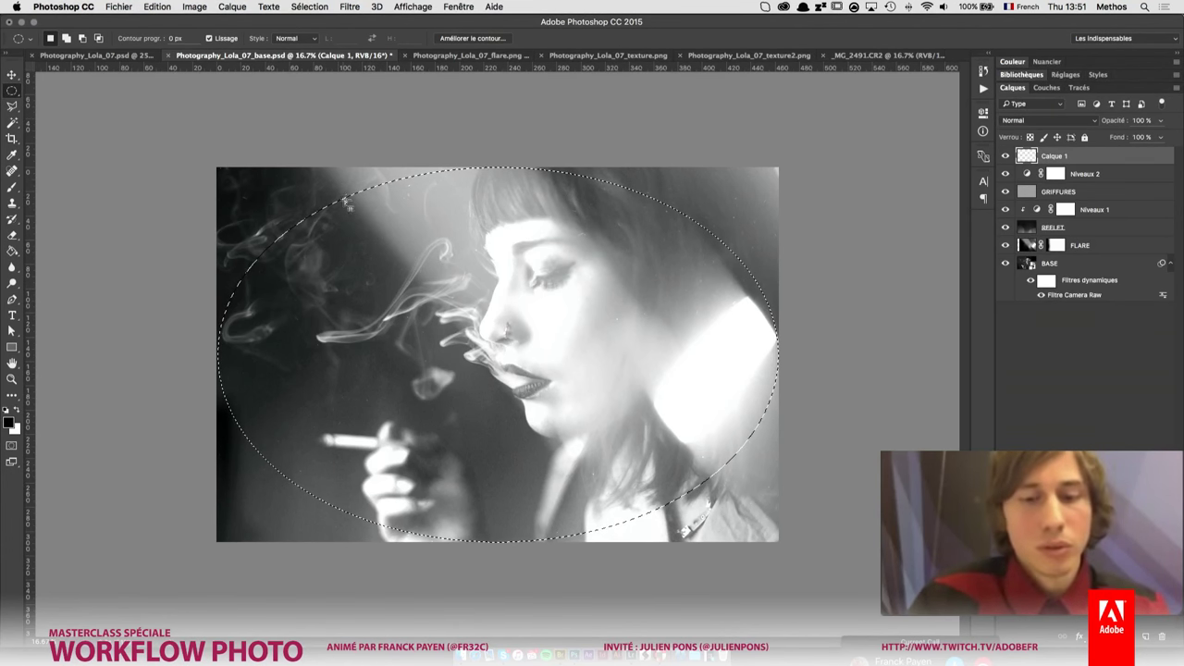
- Invert the oval selection, fill the corners with black, and deselect
left_click(309, 6)
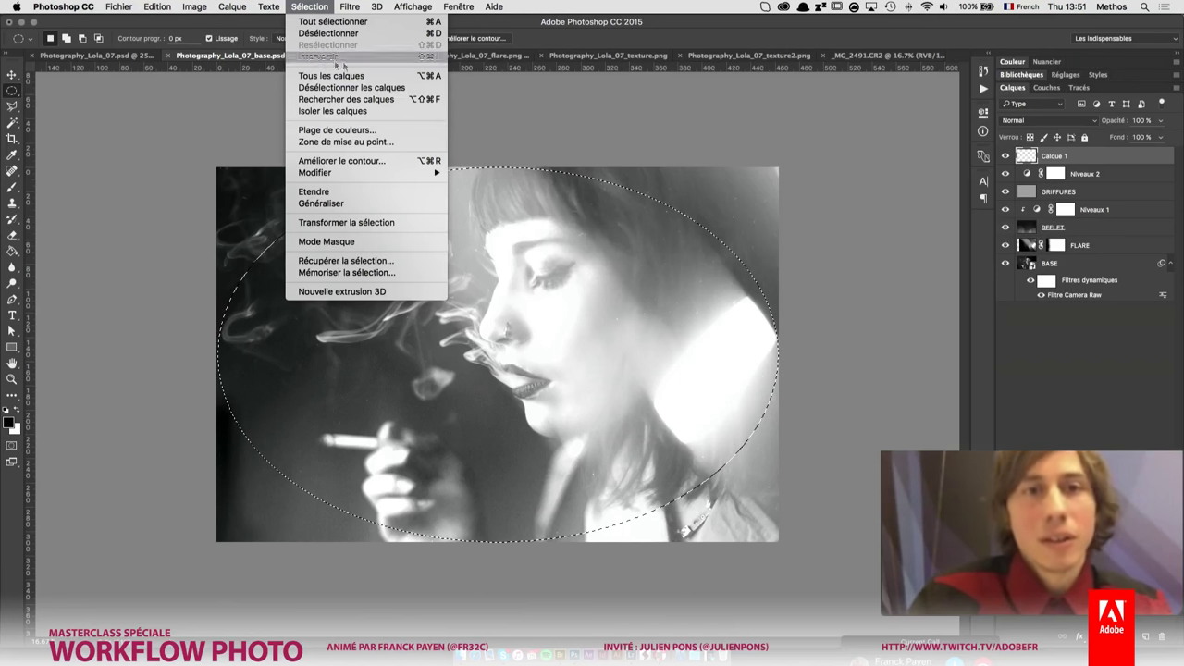
left_click(422, 57)
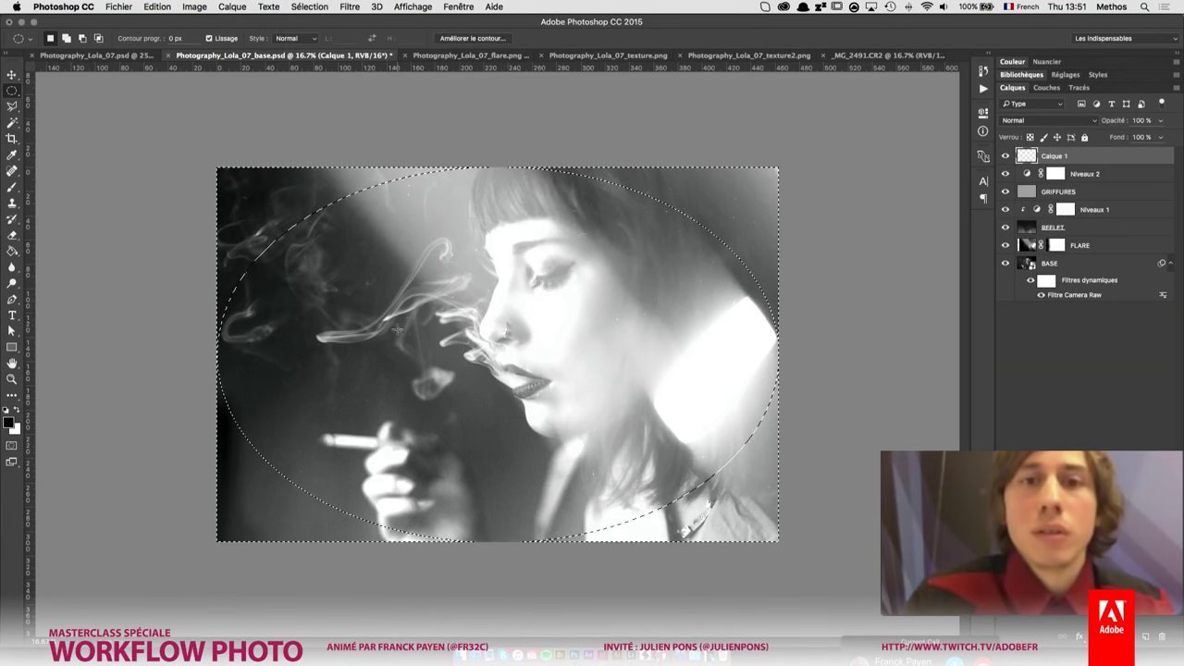
key("g")
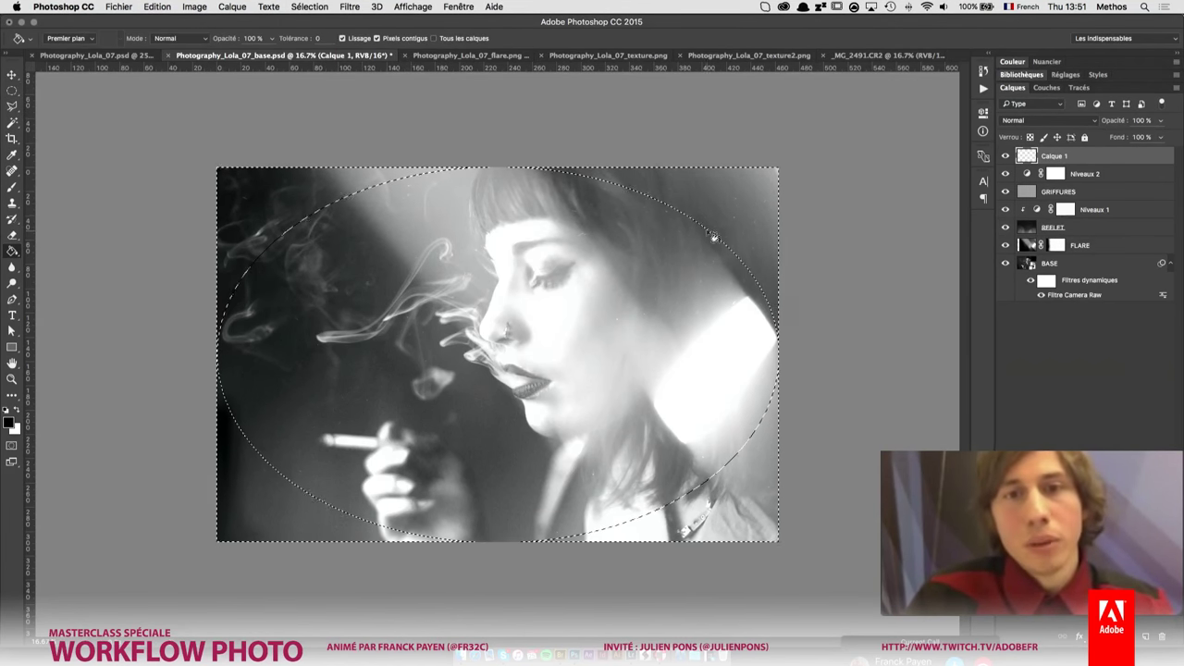
left_click(718, 227)
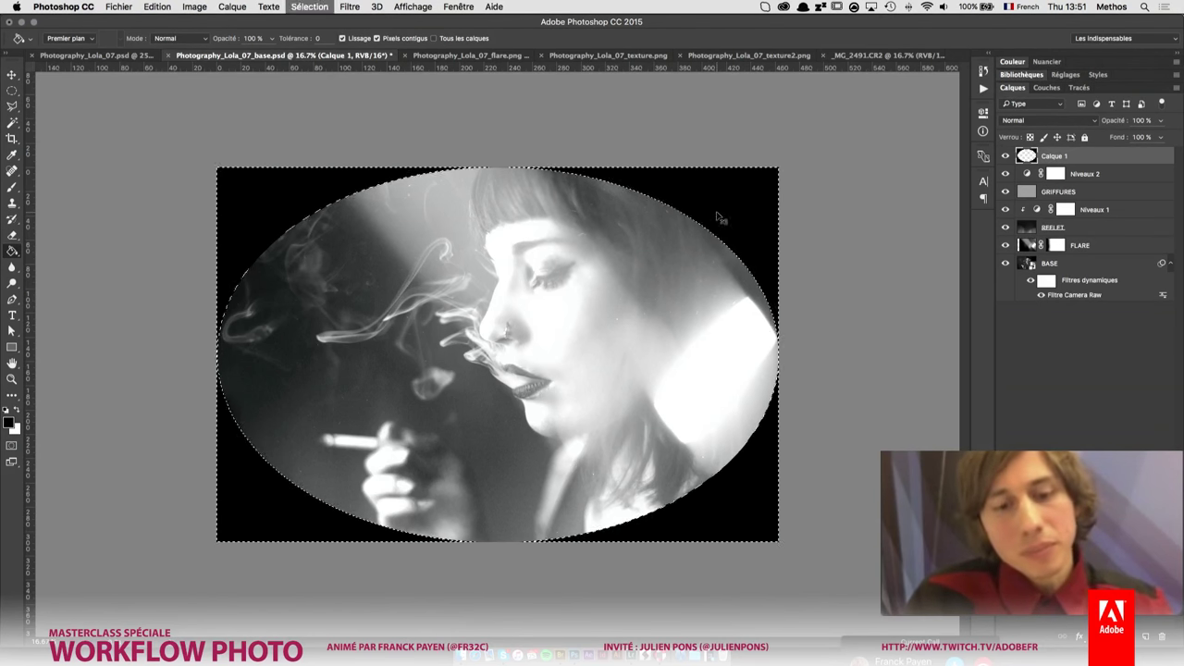
key("ctrl+d")
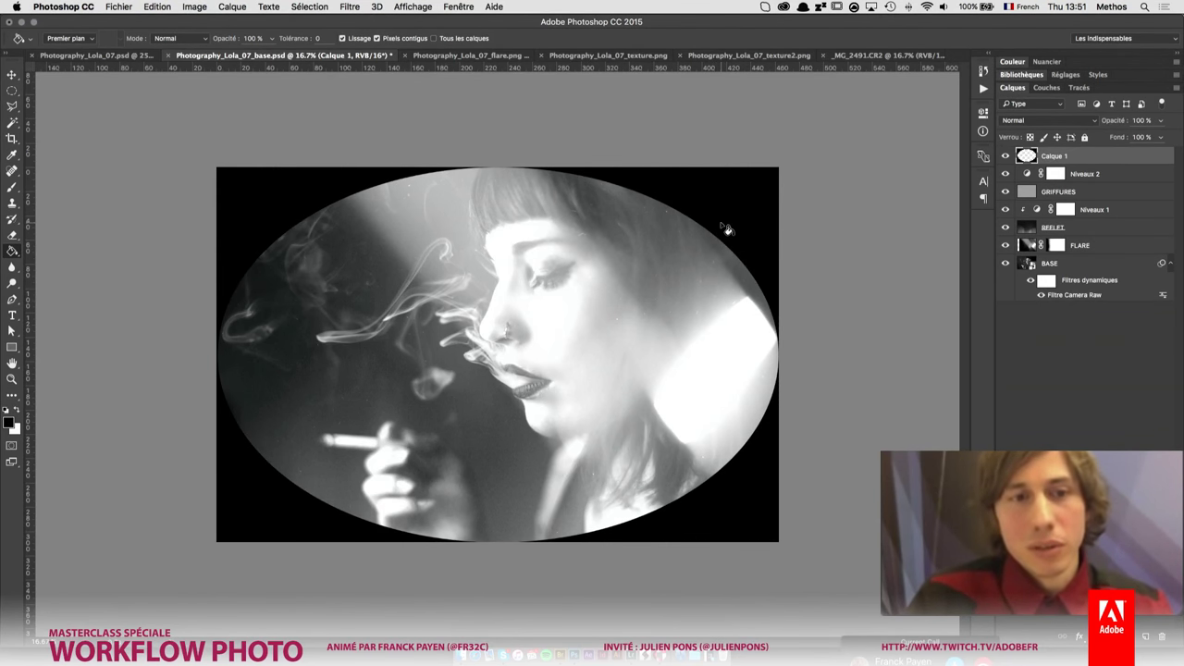
left_click(350, 7)
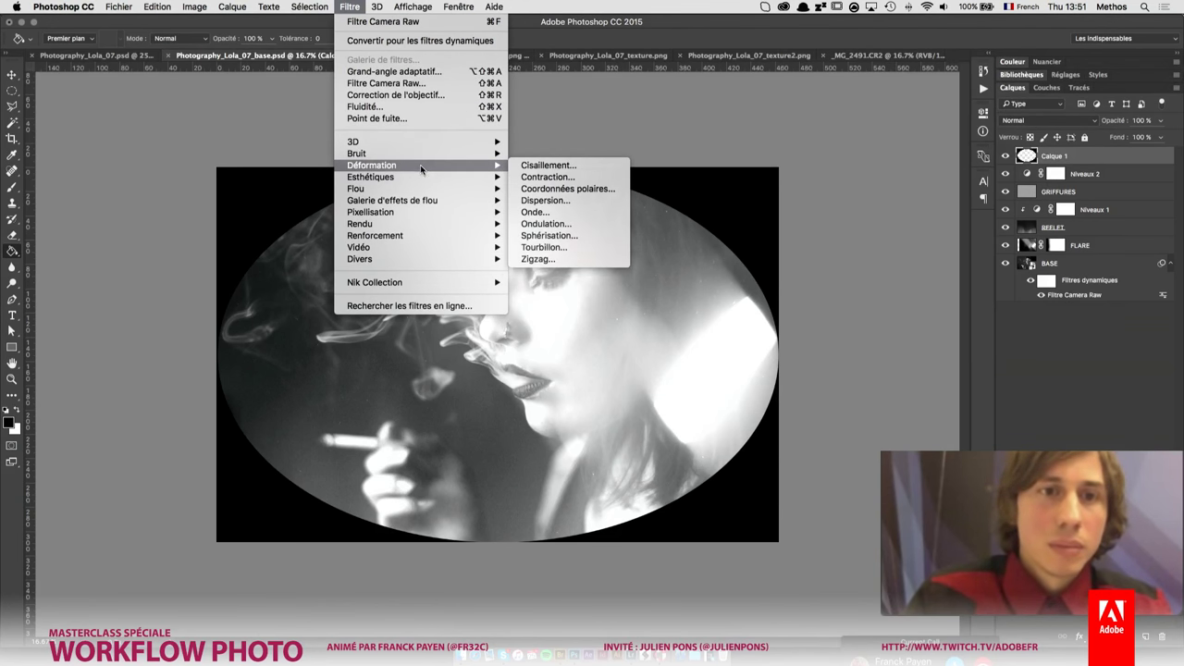
mouse_move(356, 189)
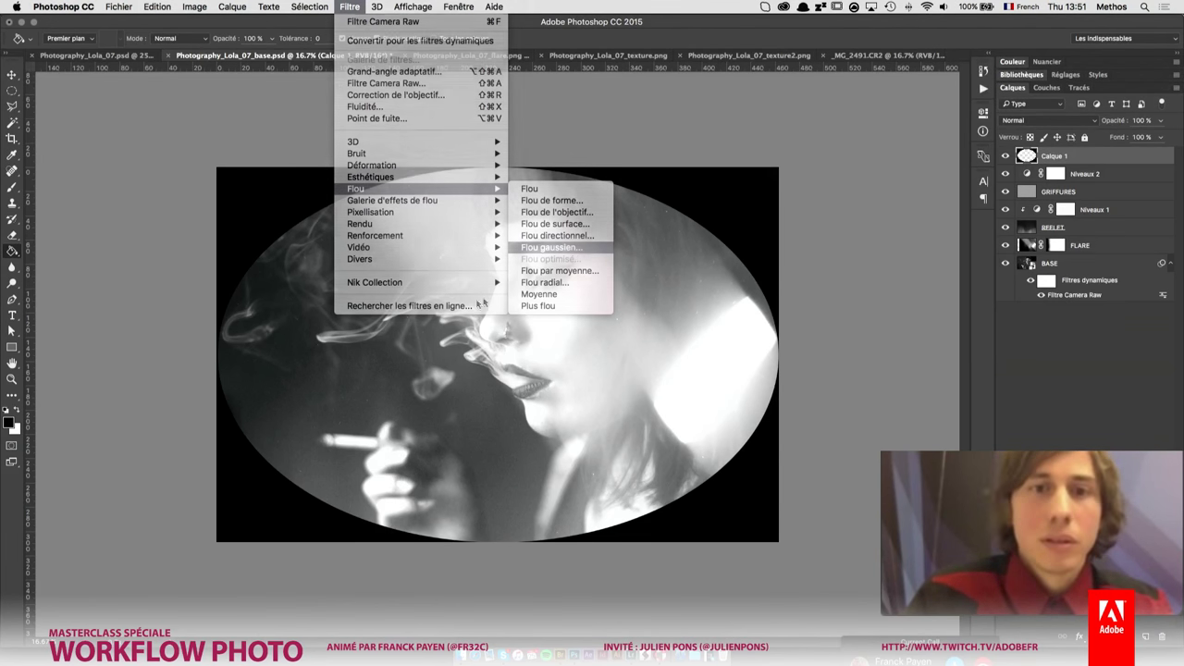
- Apply a Gaussian blur of about 365 pixels radius to Calque 1's black oval
left_click(573, 248)
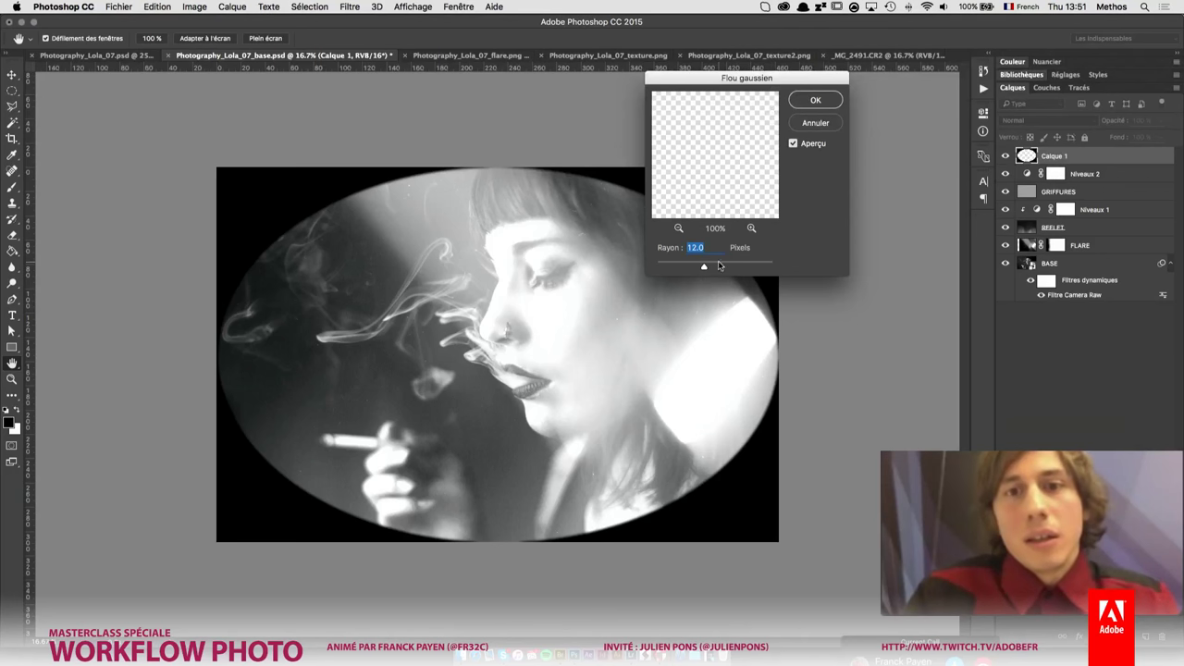
left_click_drag(704, 266, 741, 268)
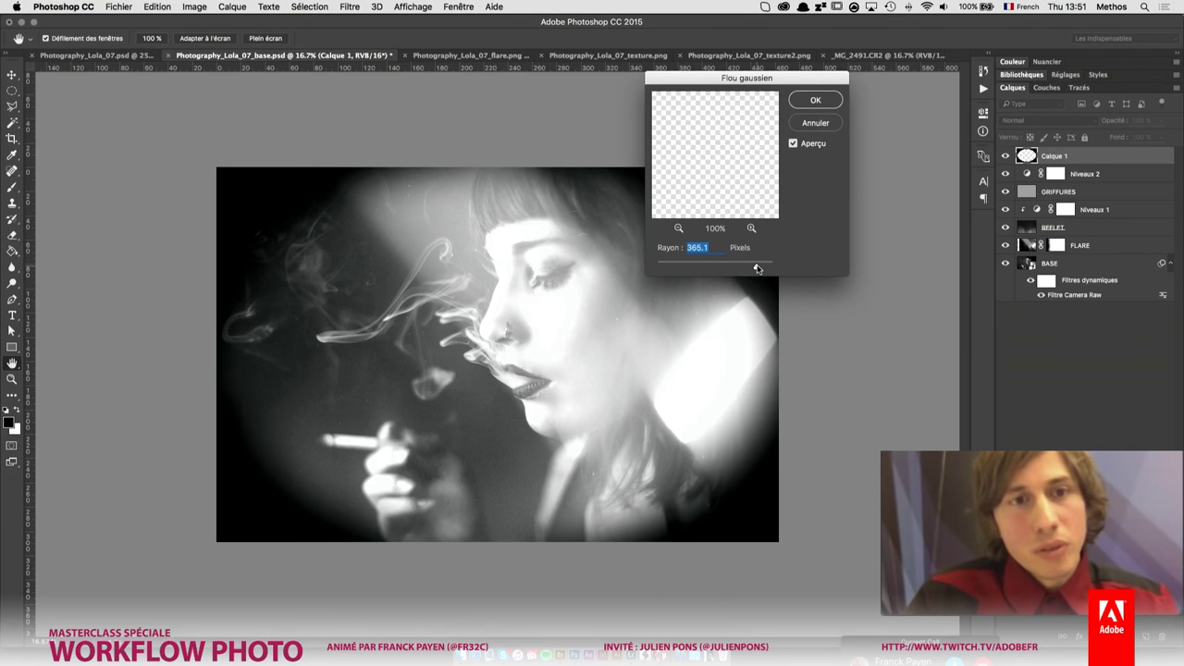
left_click_drag(756, 268, 759, 269)
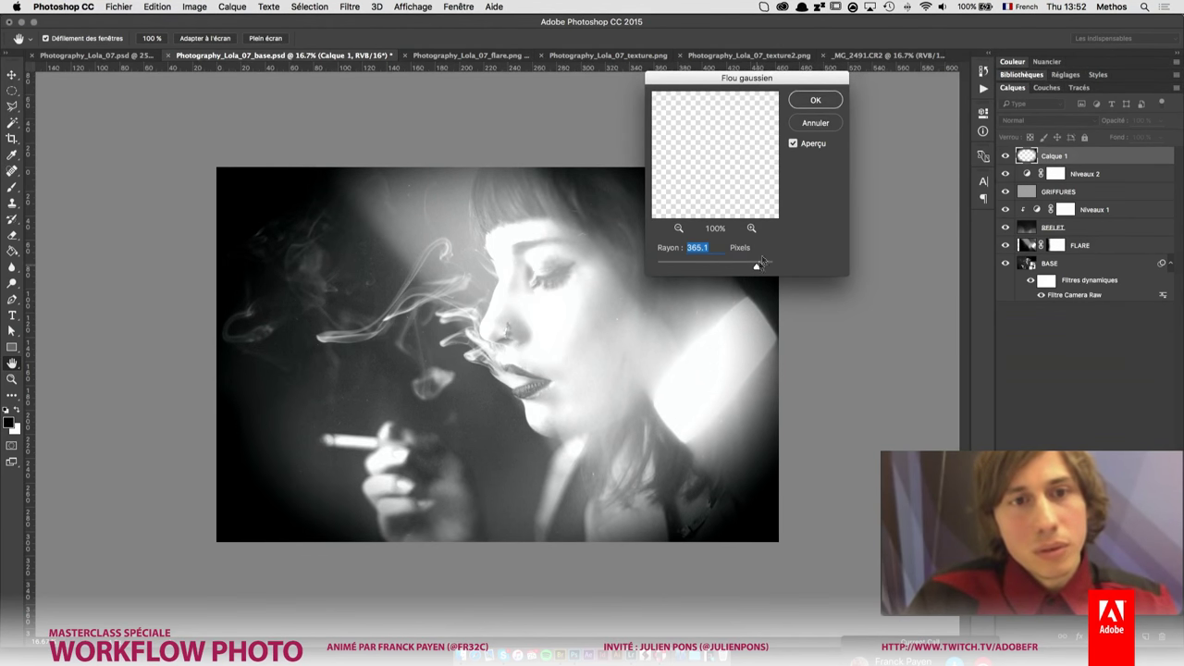
left_click(816, 99)
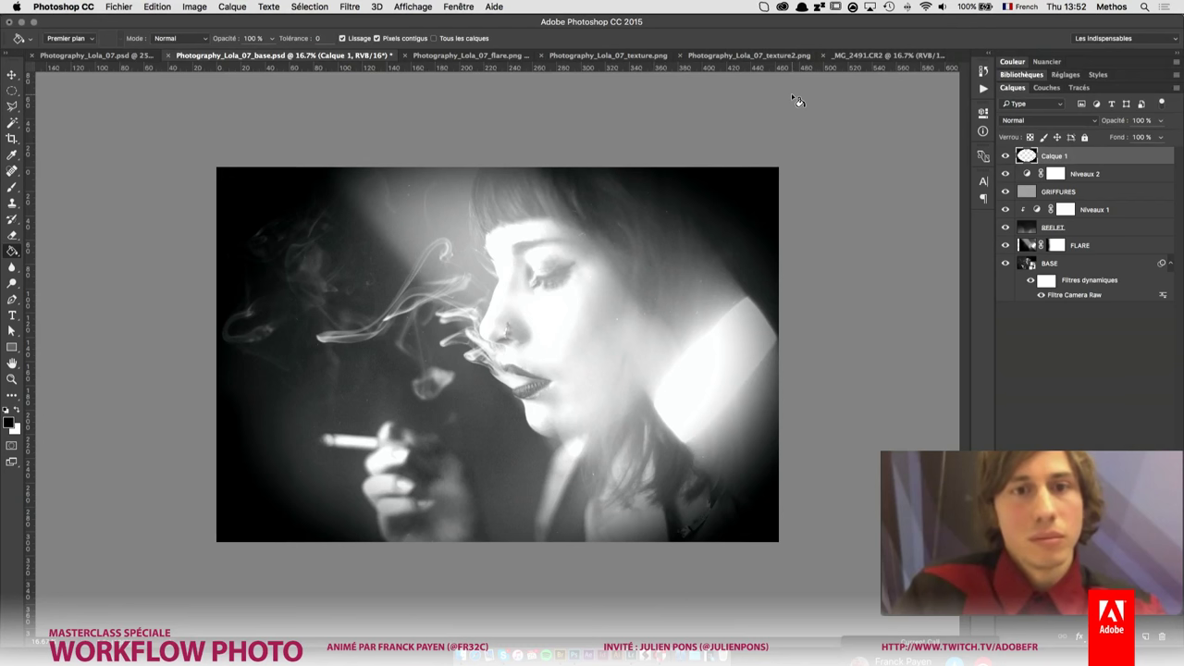
- Free Transform Calque 1 to about 114% scale and commit
key("ctrl+t")
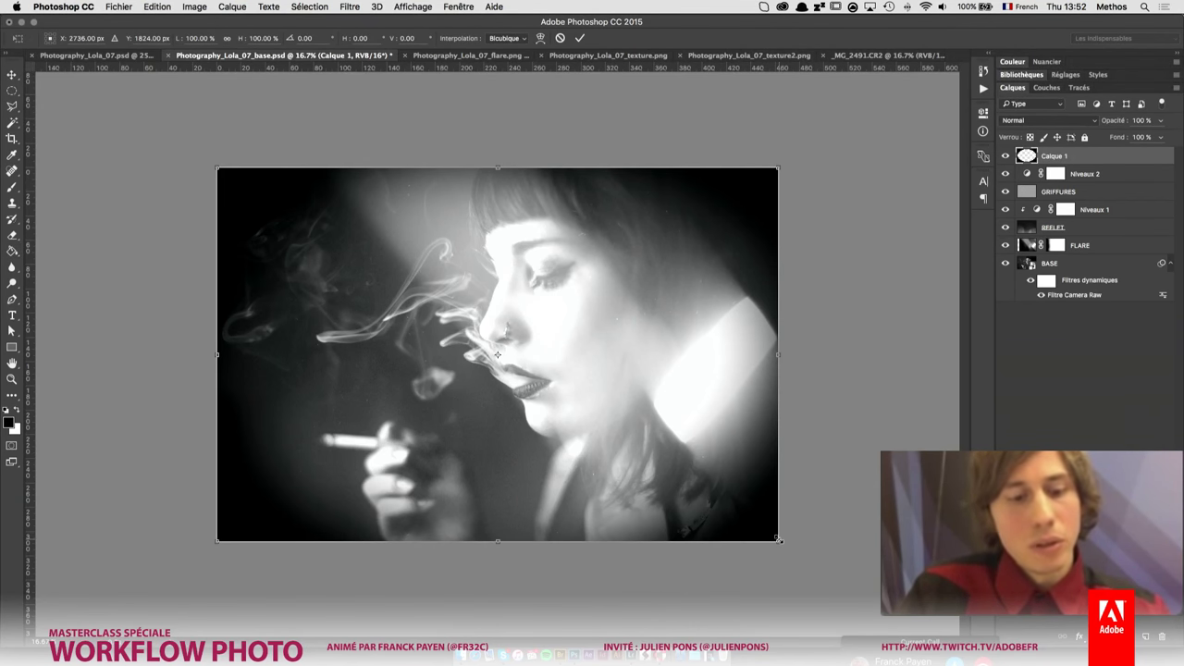
left_click_drag(779, 539, 801, 560)
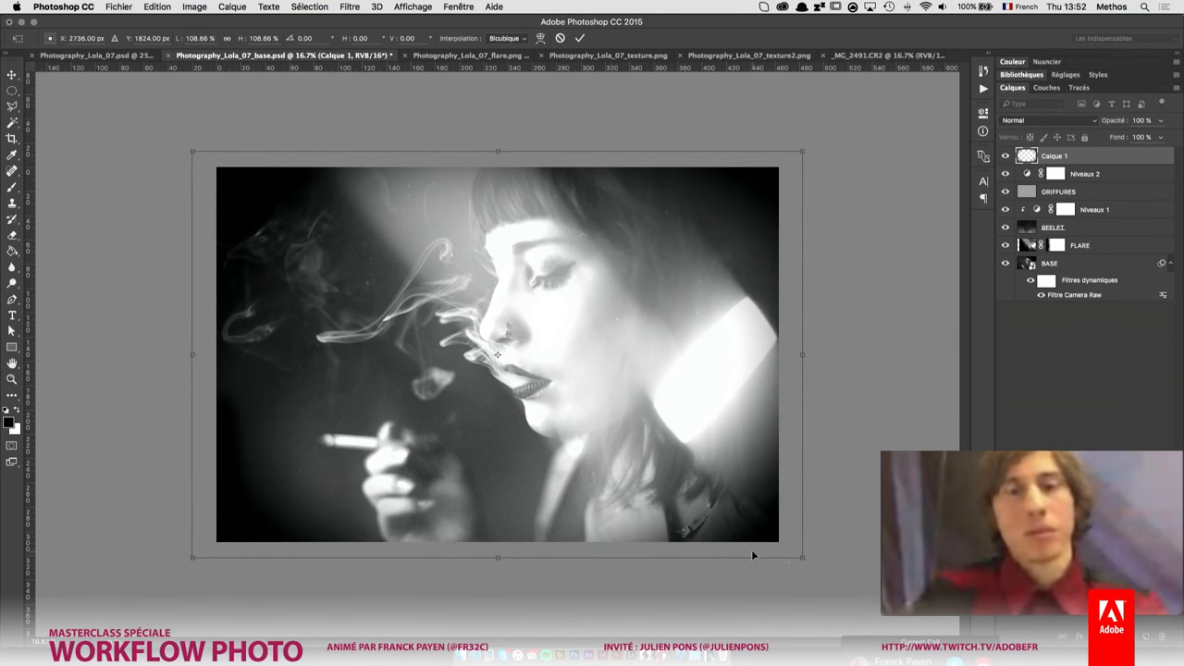
left_click_drag(800, 558, 816, 568)
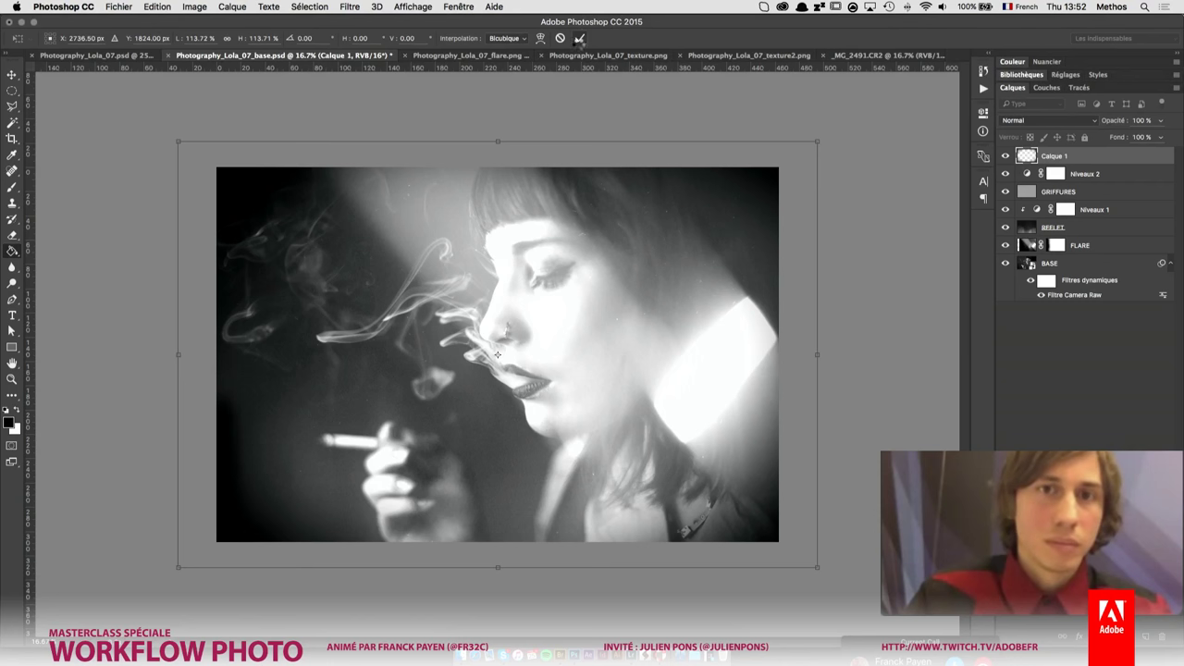
left_click(578, 39)
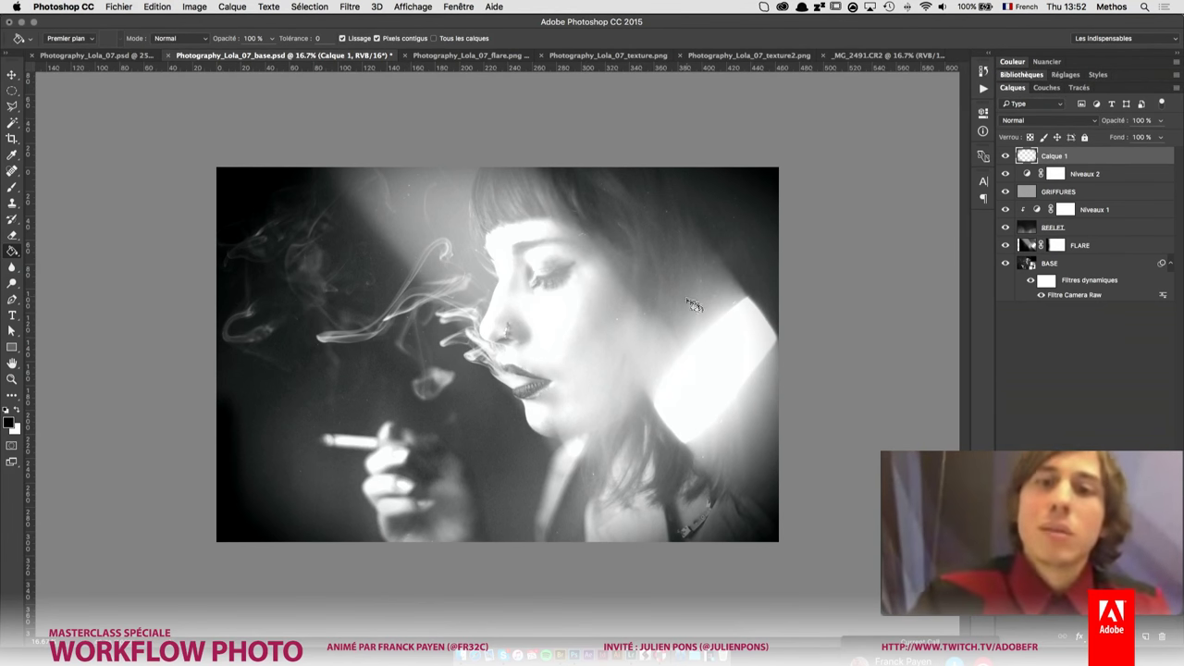
- Toggle Calque 1 off and on, zoom in and out on the face, then switch to _MG_2491.CR2
left_click(1006, 157)
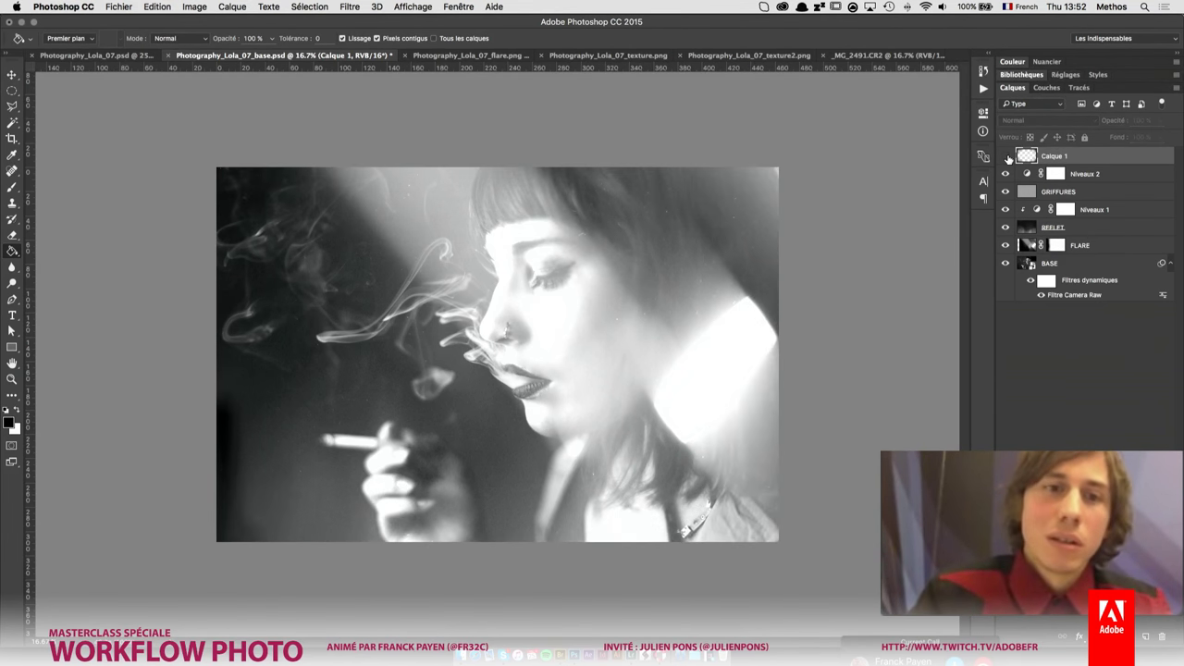
left_click(1007, 157)
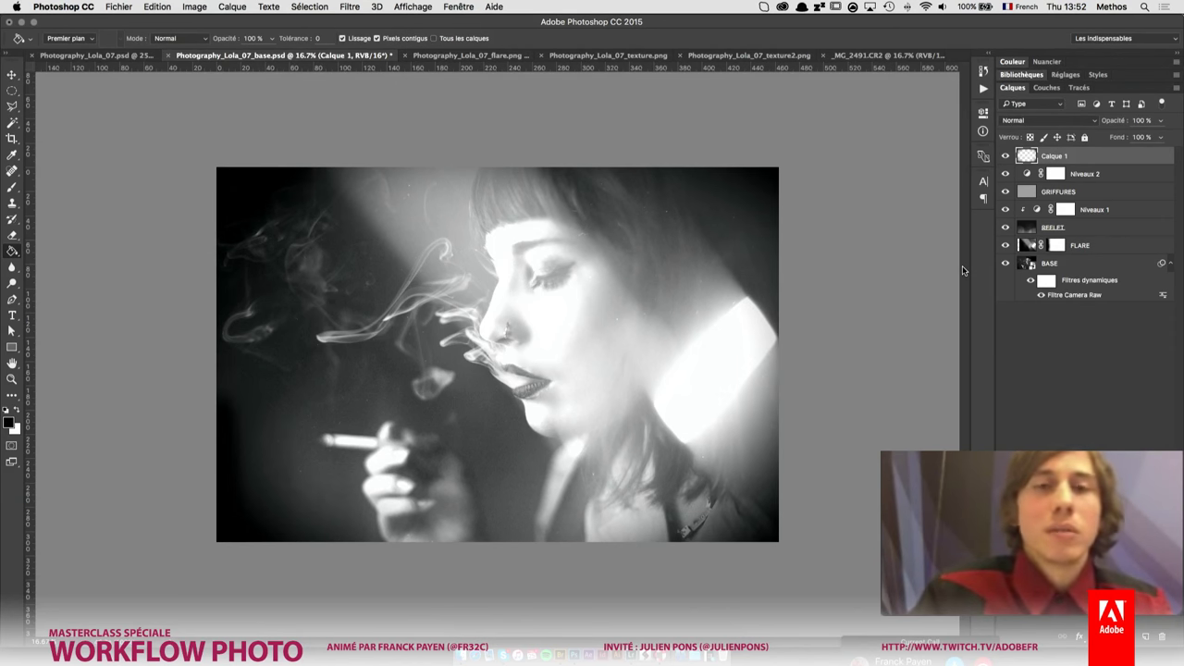
key("z")
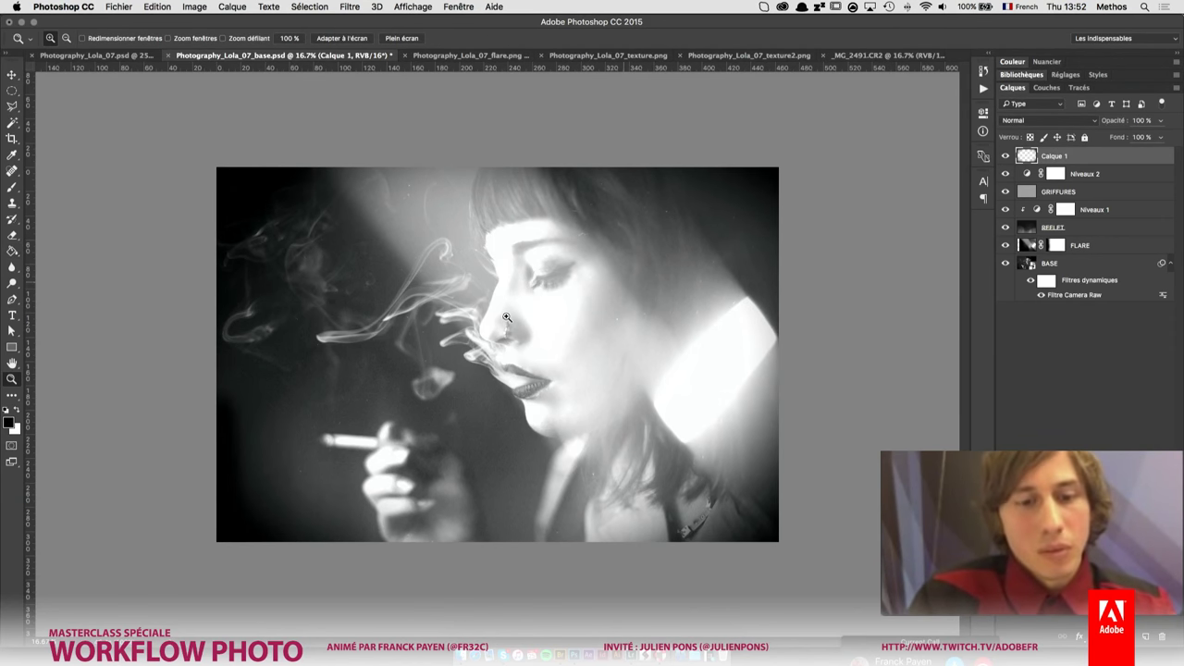
left_click(509, 317)
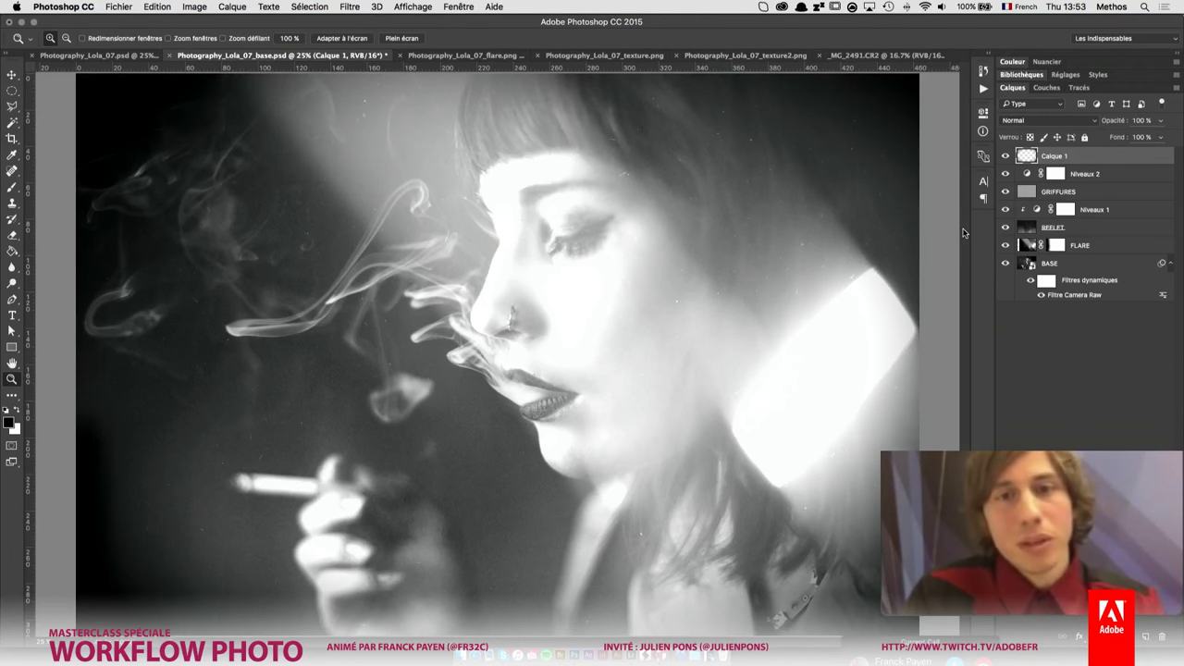
left_click(718, 213, "alt")
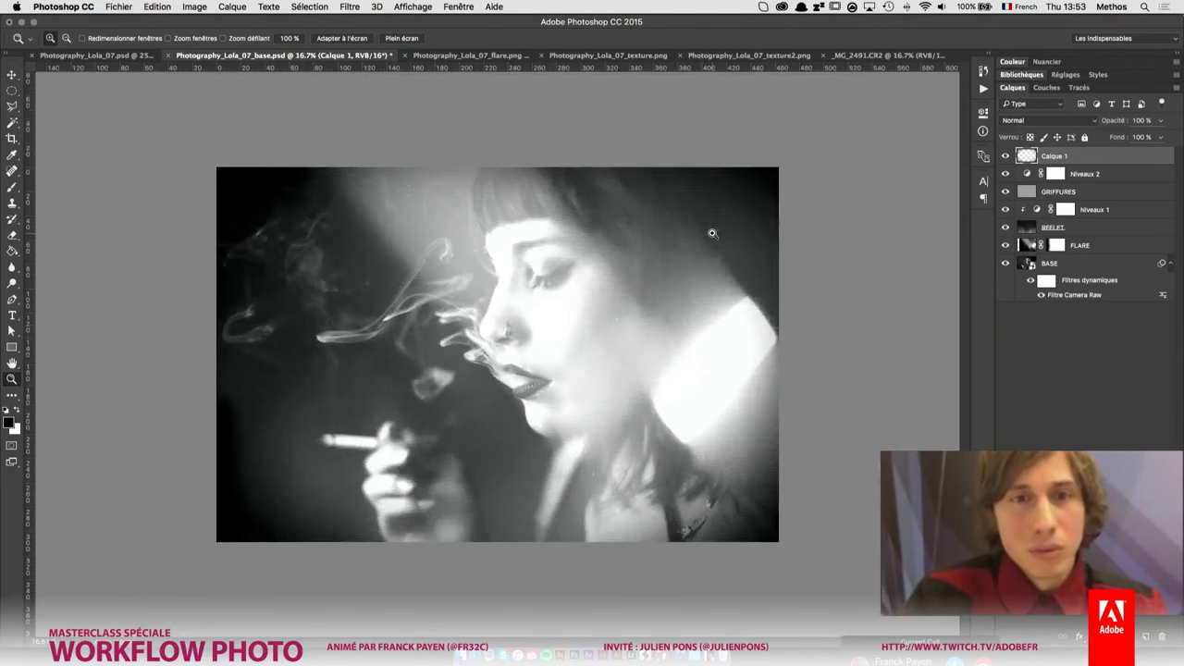
left_click(881, 54)
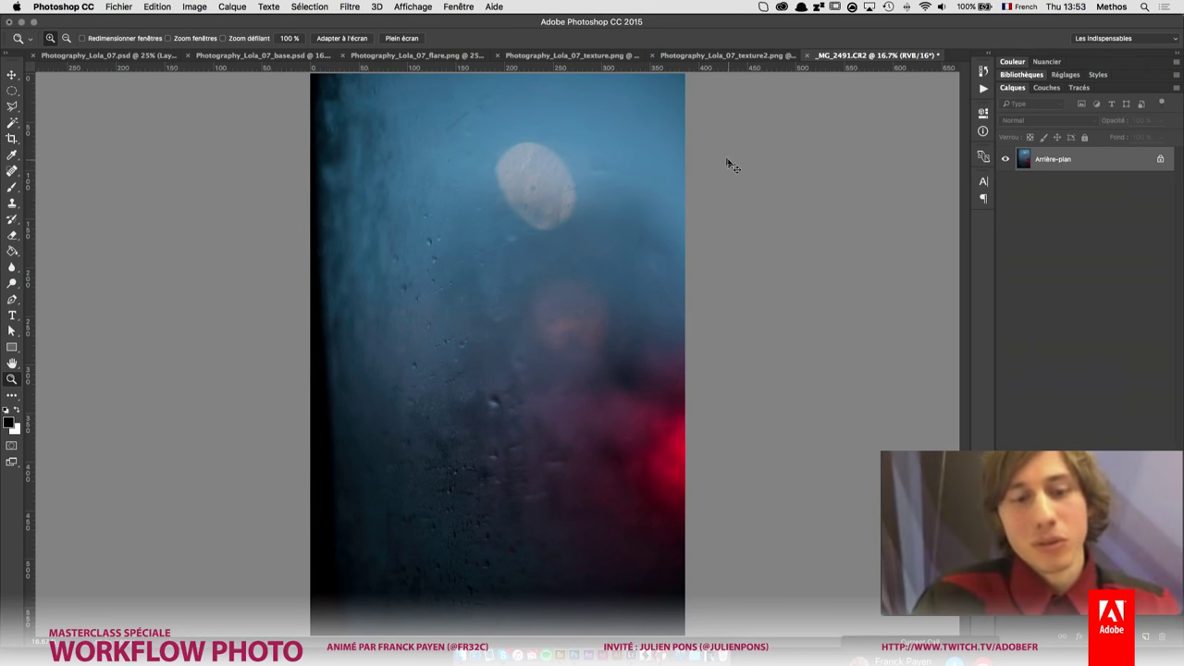
- Copy all of _MG_2491.CR2 and paste it into Photography_Lola_07_base.psd as Calque 2
key("ctrl+a")
key("ctrl+c")
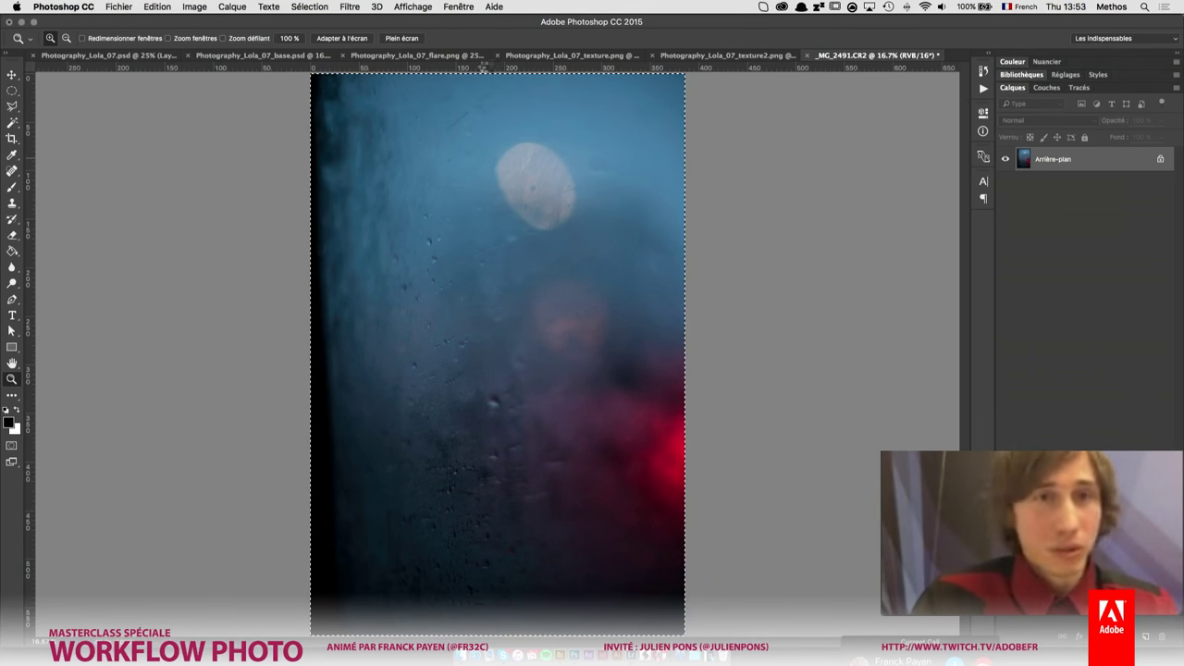
left_click(296, 55)
key("ctrl+v")
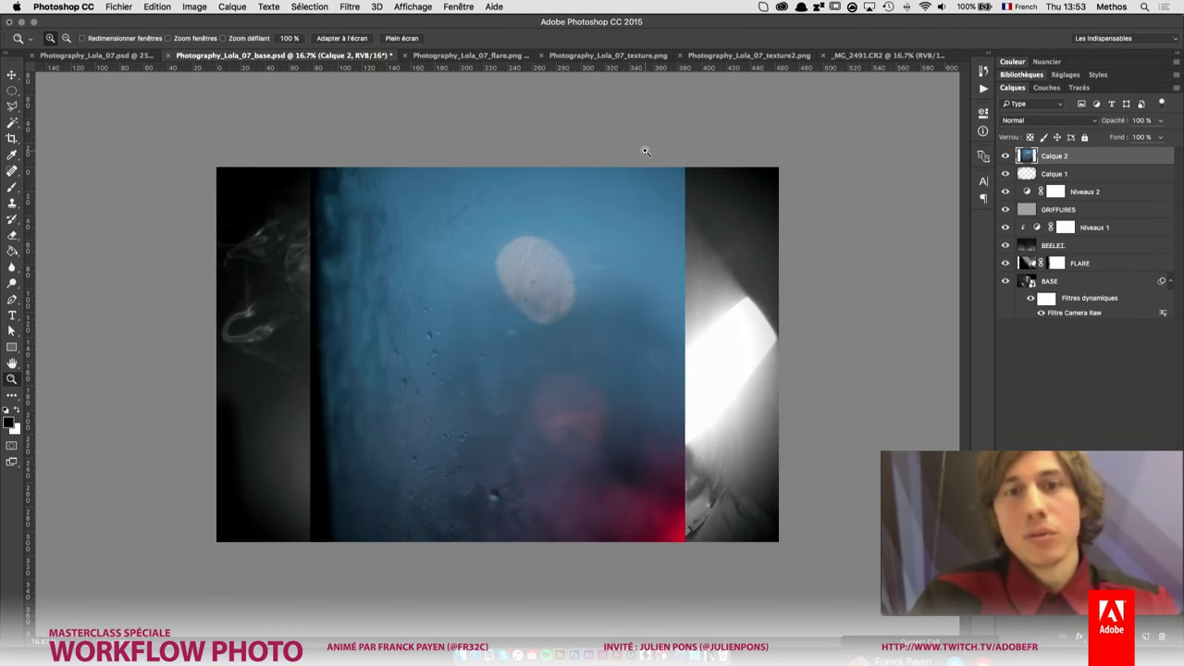
key("ctrl+t")
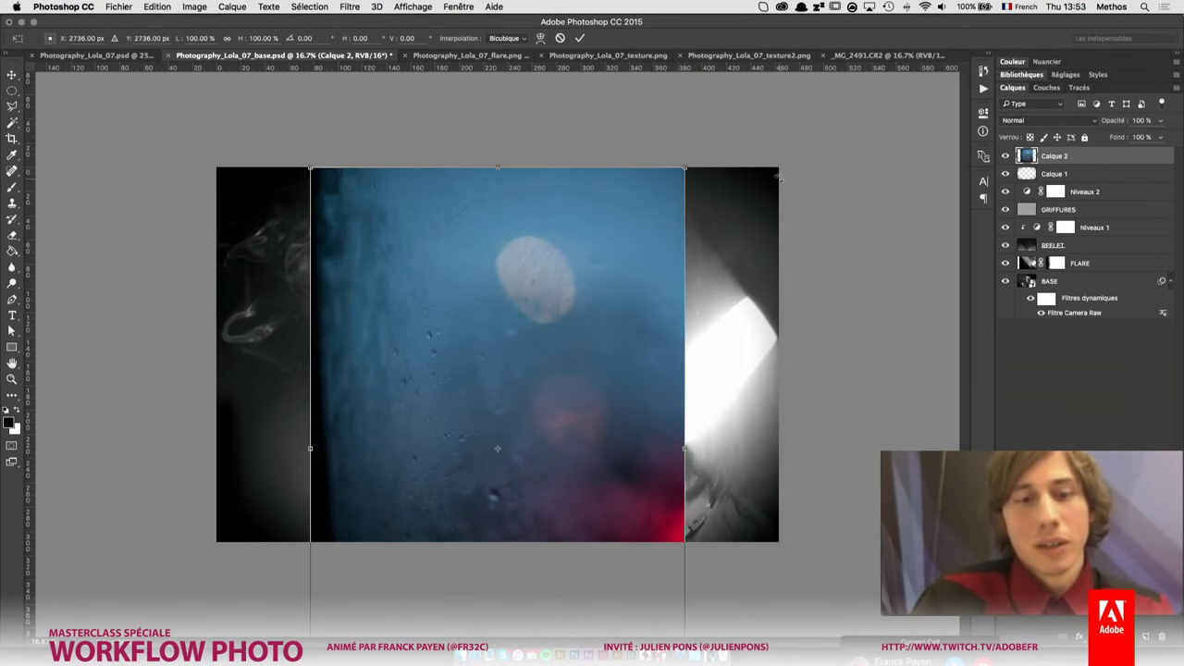
- Rotate Calque 2 by -90°, scale it to about 115%, and commit the transform
left_click_drag(779, 177, 323, 307)
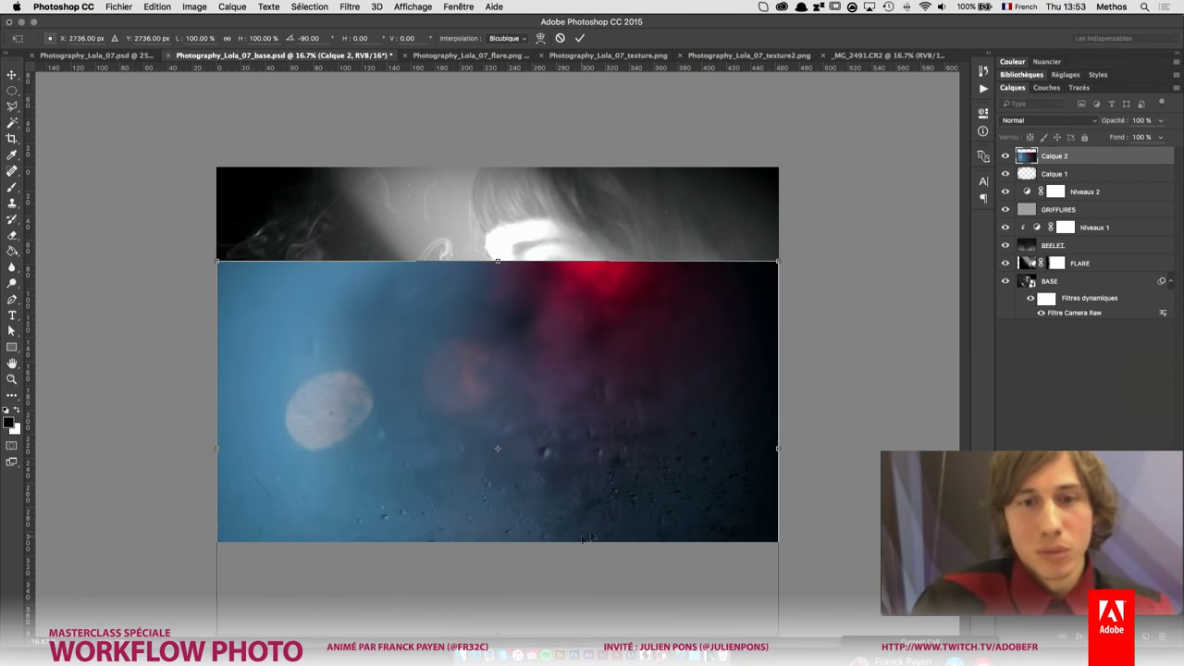
left_click_drag(449, 370, 438, 261)
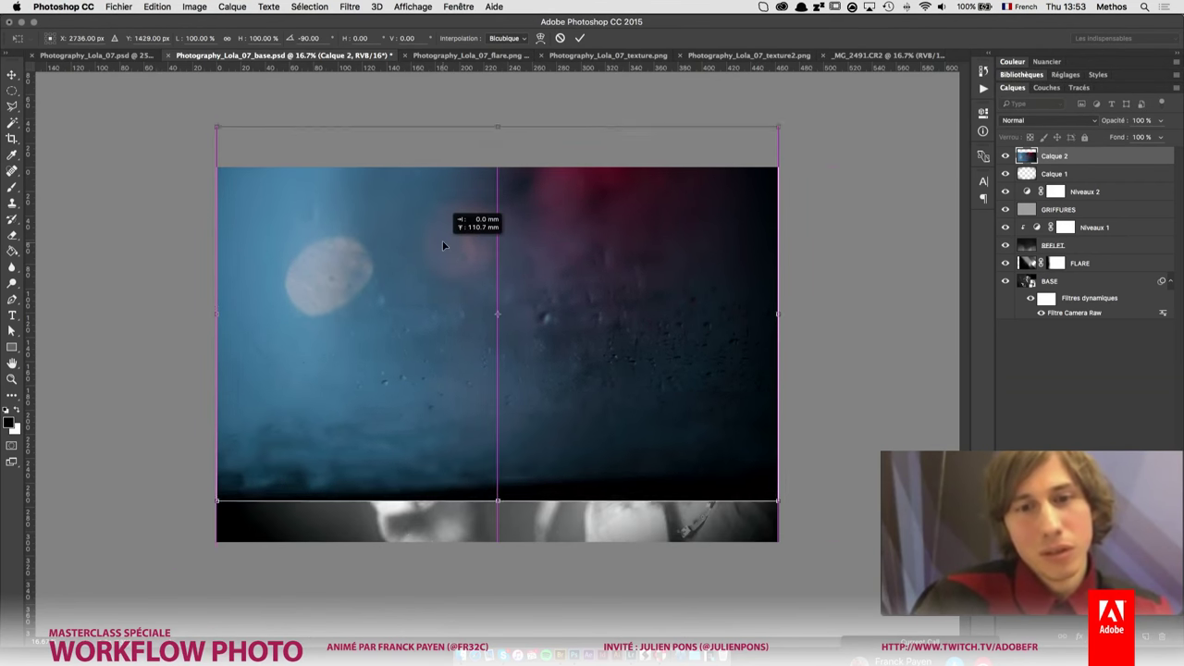
left_click_drag(435, 141, 865, 568)
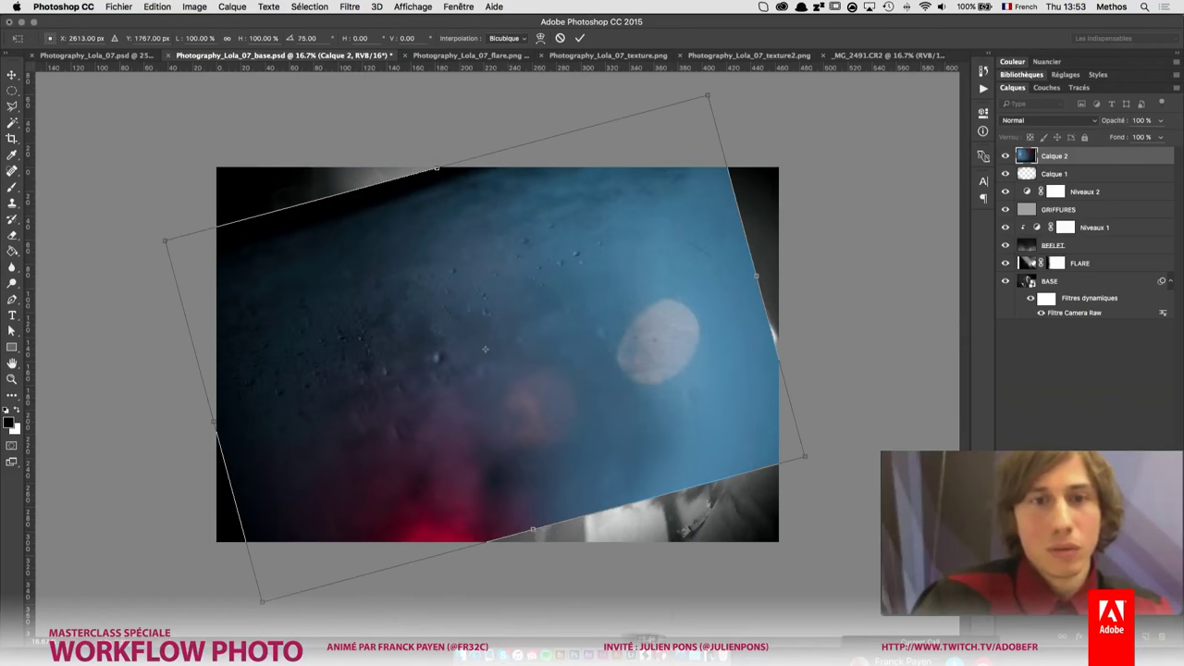
left_click_drag(988, 410, 471, 284)
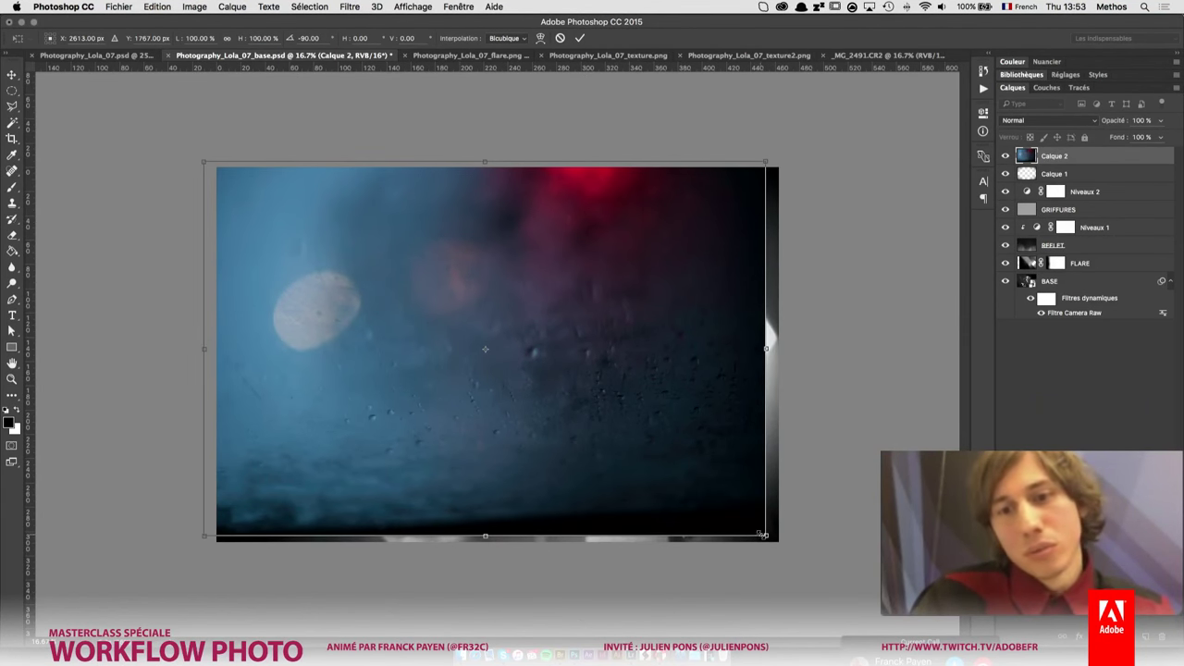
left_click_drag(766, 534, 808, 562)
left_click_drag(730, 493, 739, 502)
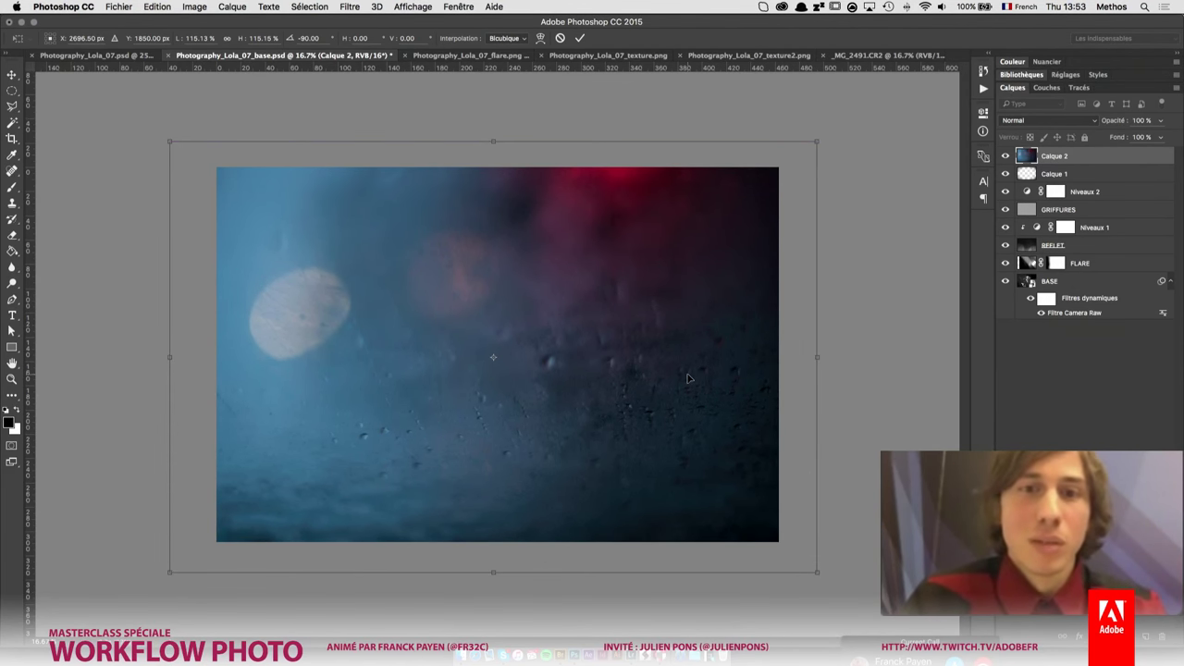
key("Return")
key("z")
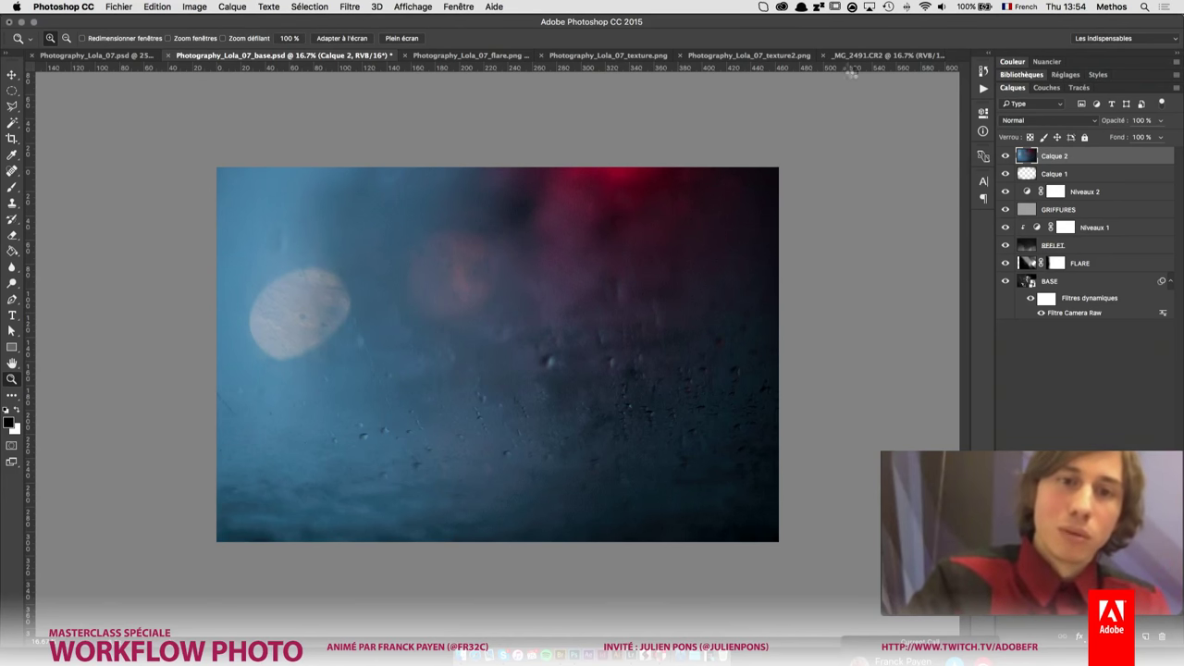
- Desaturate the Calque 2 water-drop texture to grey and set its blend mode to Superposition
key("ctrl+shift+u")
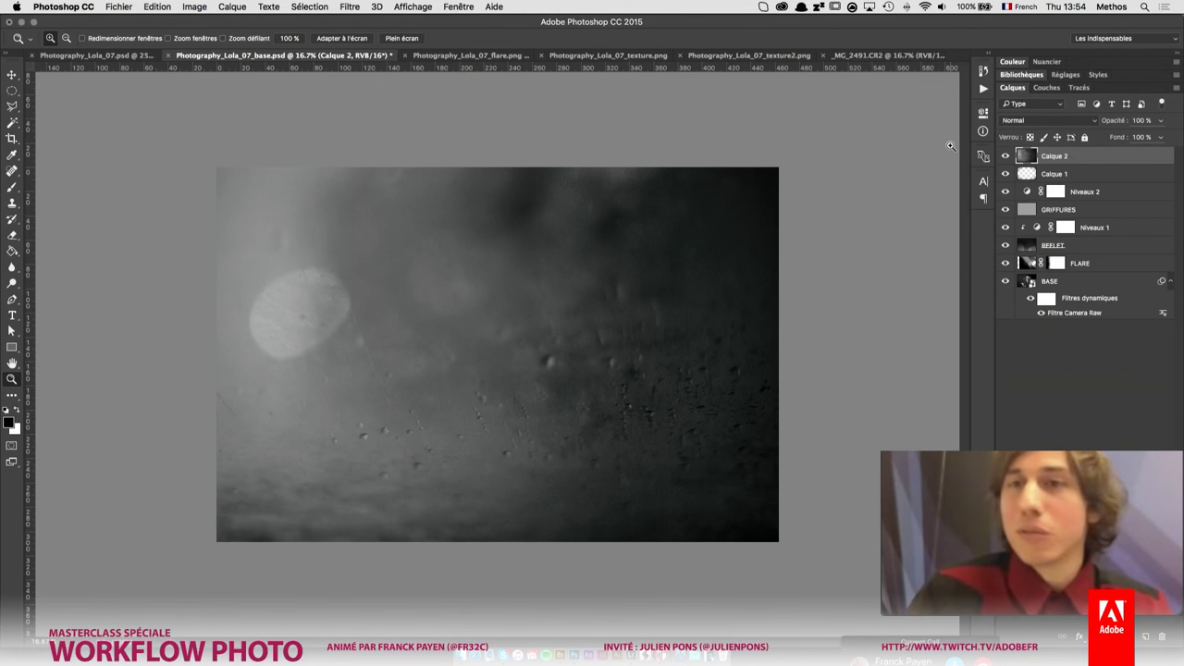
key("v")
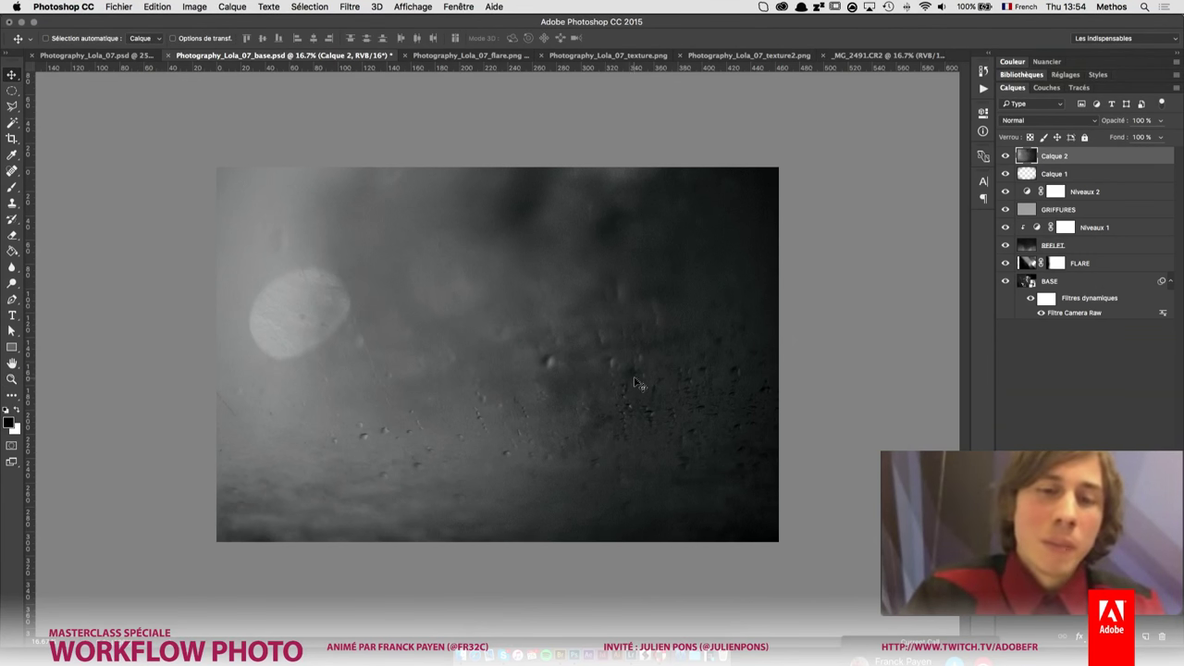
left_click(1052, 122)
left_click(1025, 210)
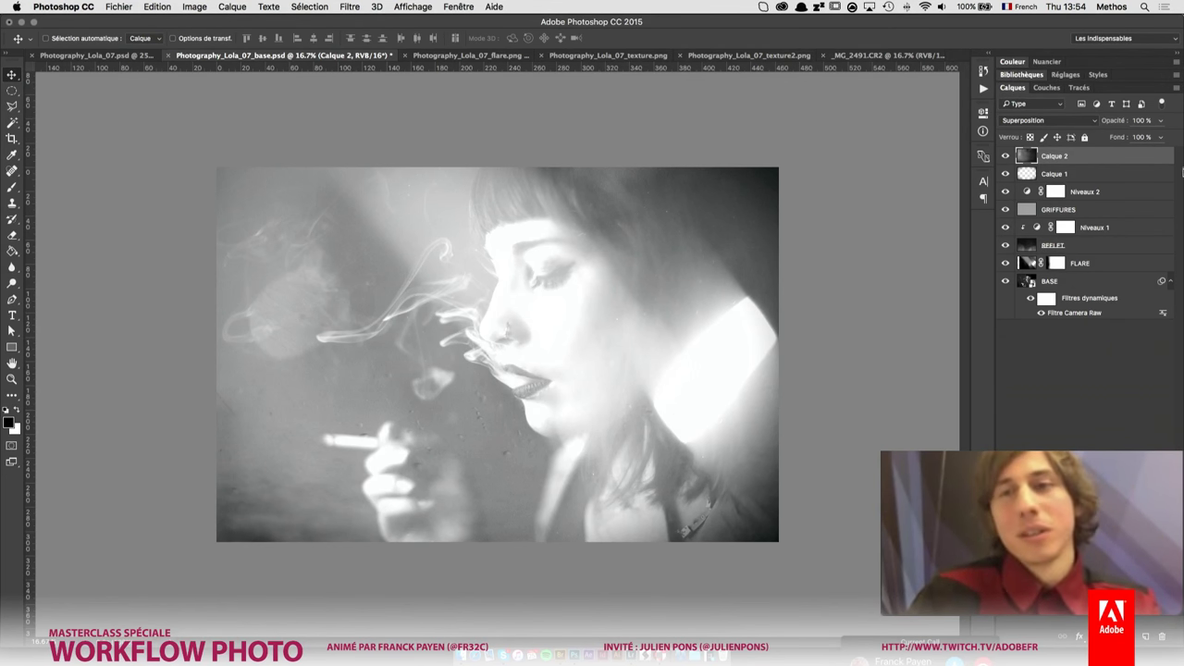
- Try Lumière tamisée on Calque 2, then settle on Lumière crue while checking the face close up
left_click(1048, 120)
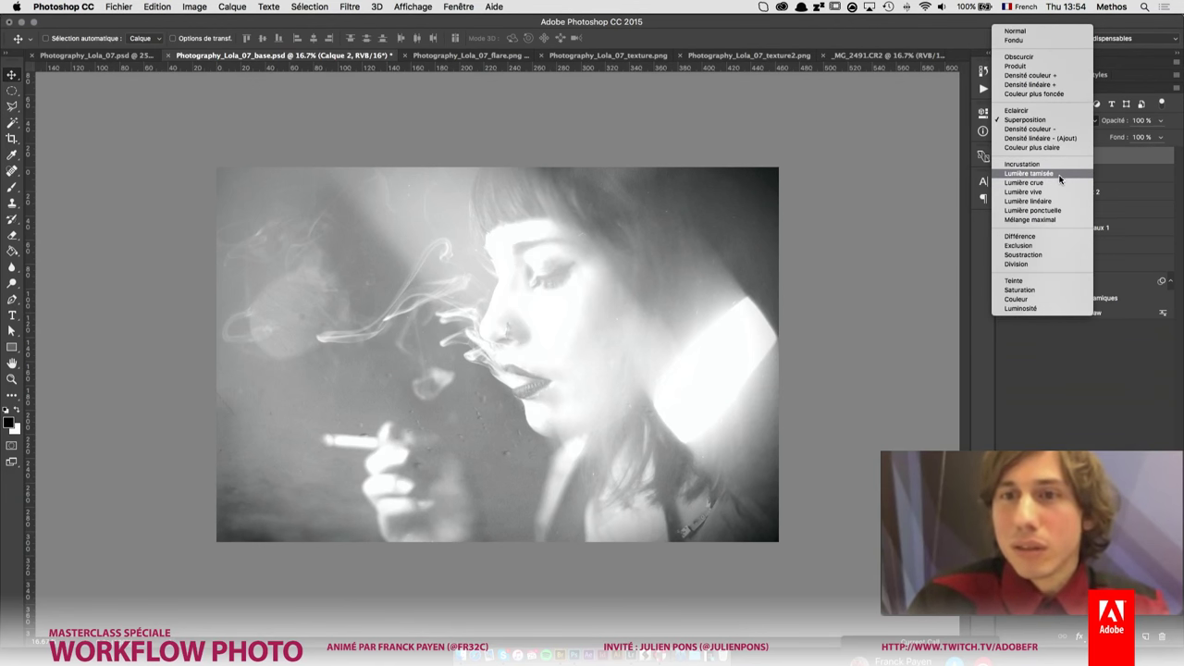
left_click(1059, 173)
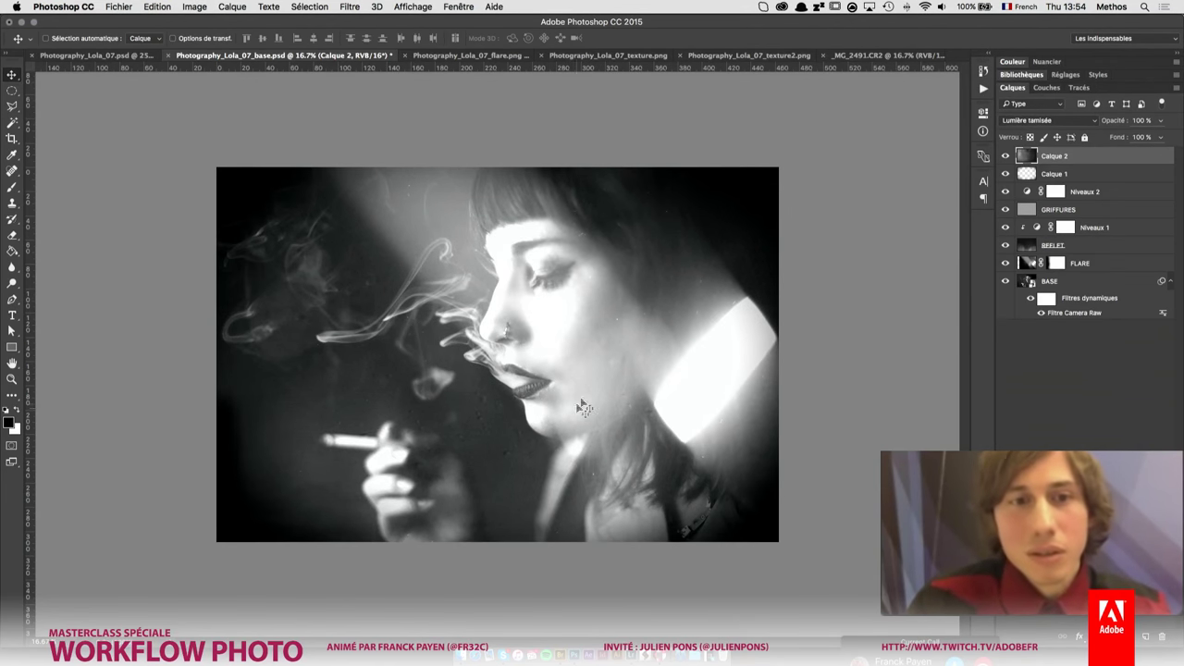
key("z")
left_click(545, 357)
left_click(525, 383)
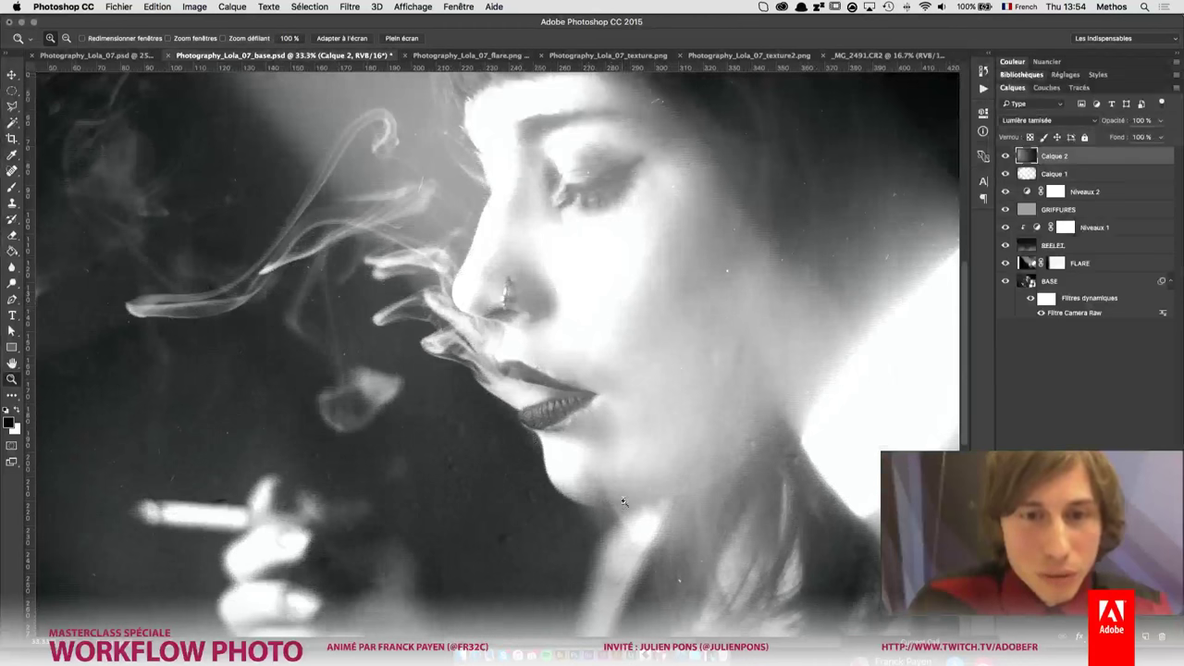
left_click_drag(614, 485, 763, 179)
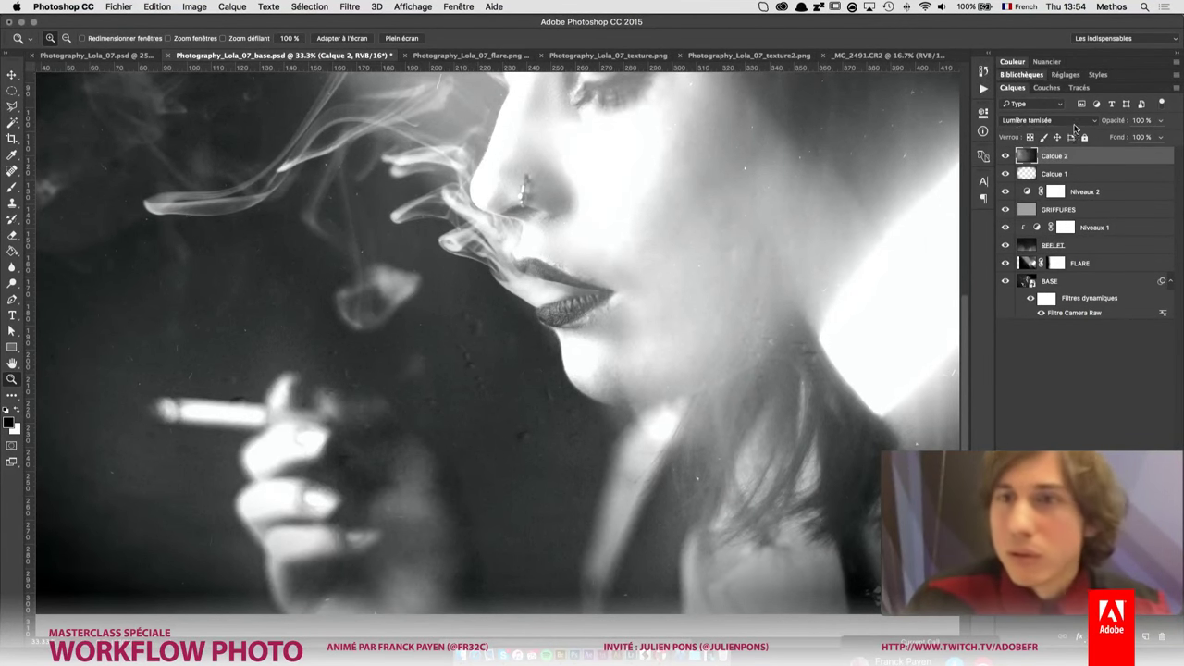
left_click(1074, 125)
left_click(1072, 129)
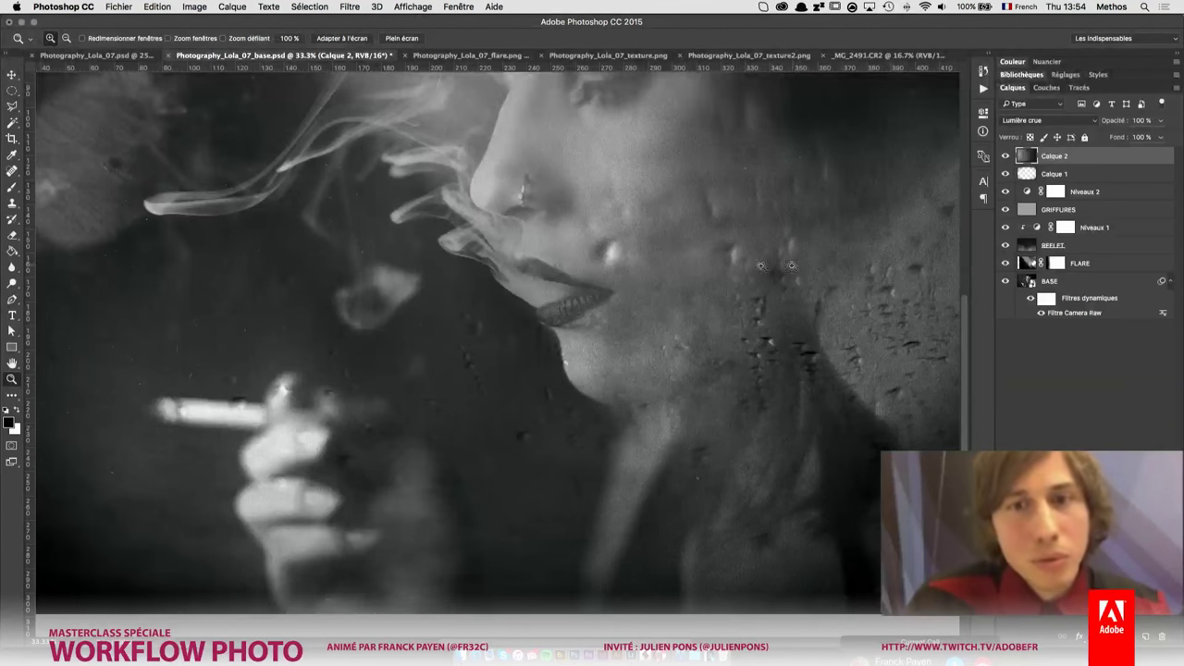
left_click(616, 280, "alt")
left_click(607, 272, "alt")
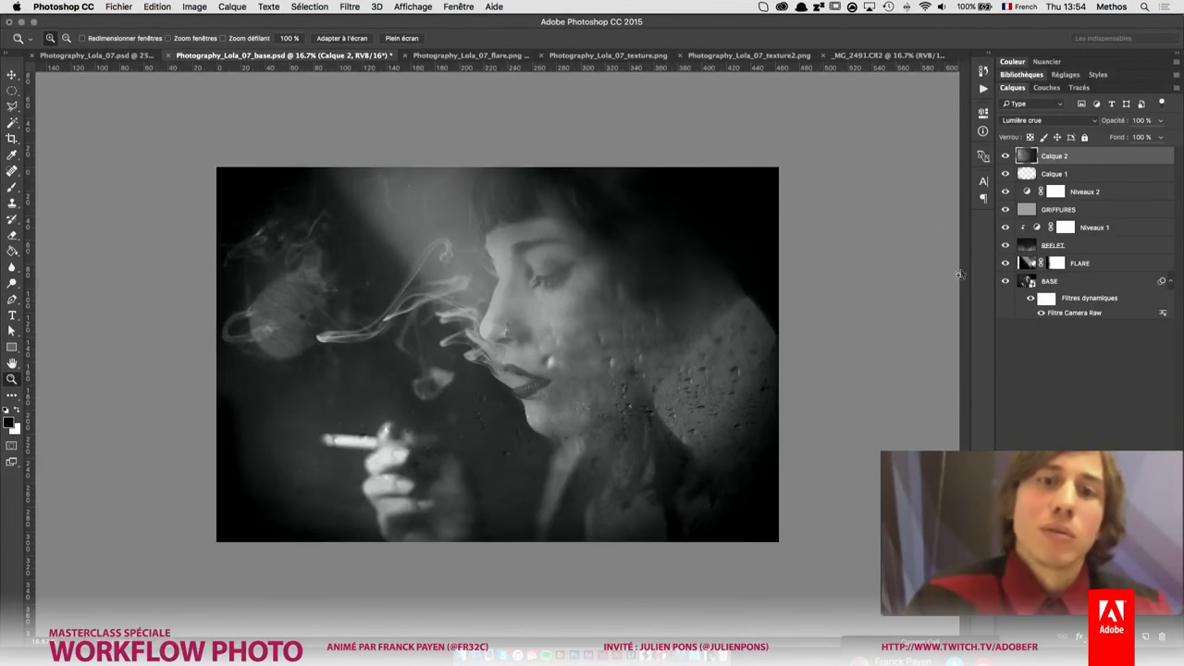
- Preview Calque 2 on its own, then move it just below Calque 1
left_click(1006, 156, "alt")
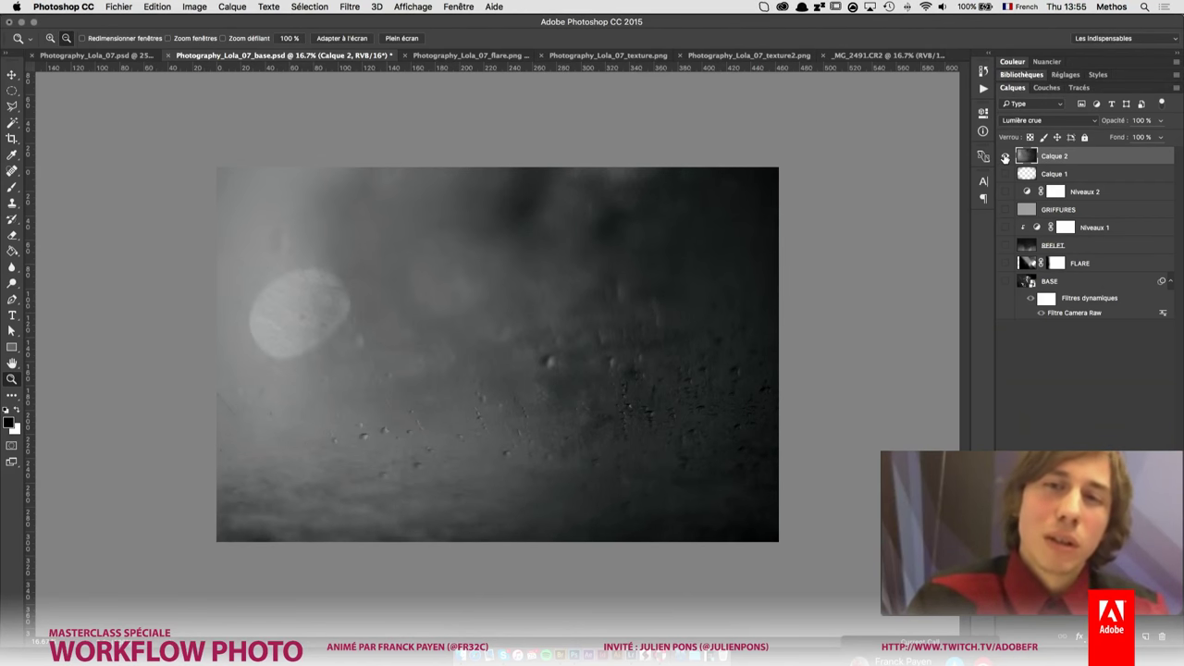
left_click(1005, 156, "alt")
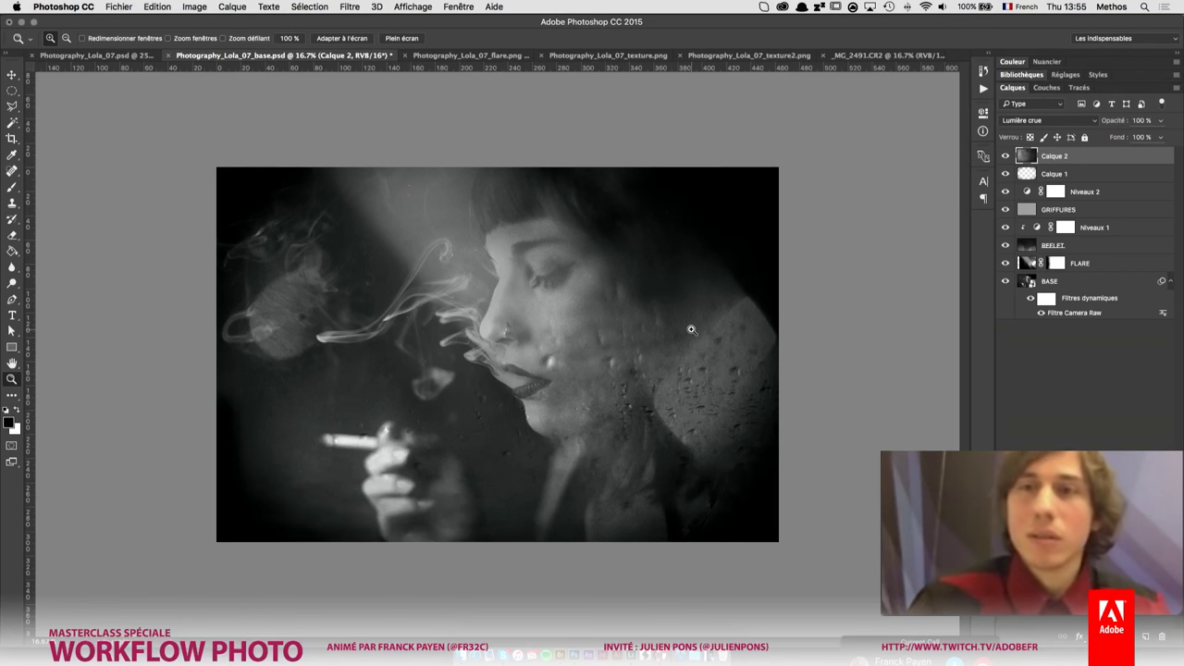
mouse_move(1054, 157)
left_mouse_down()
mouse_move(1100, 207)
mouse_move(1038, 176)
left_mouse_up()
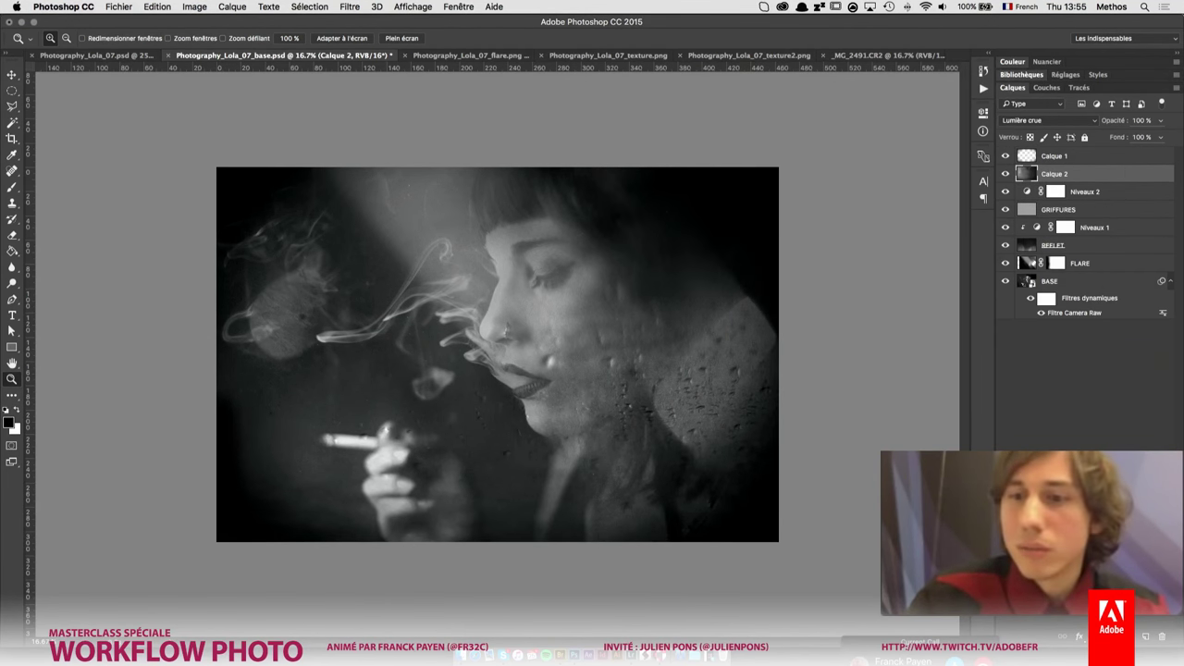
left_click(1112, 637)
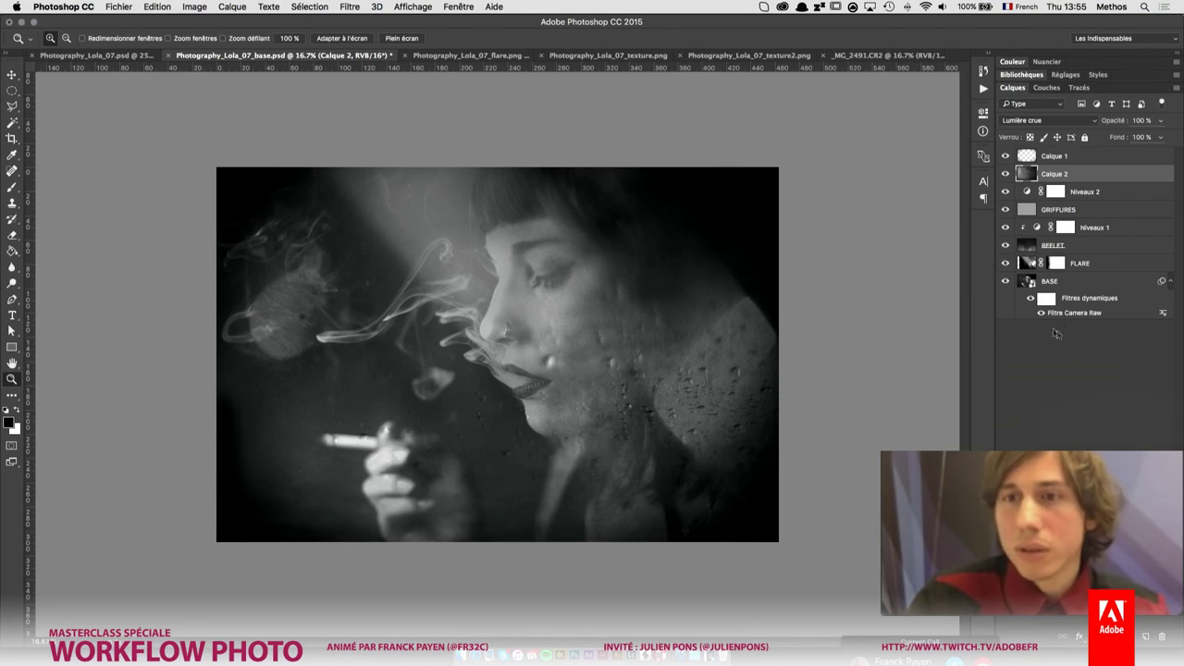
- Add a Niveaux layer clipped to Calque 2 with its midtones set to 1.50
left_click(1068, 452)
left_click(875, 311)
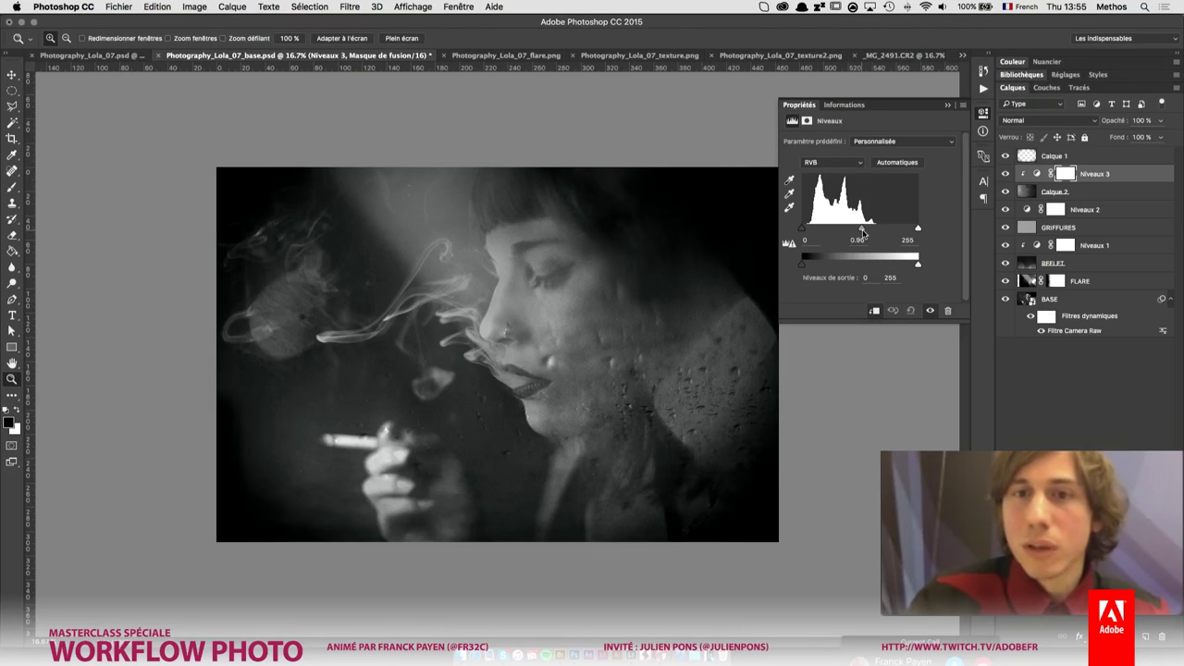
left_click_drag(861, 231, 842, 233)
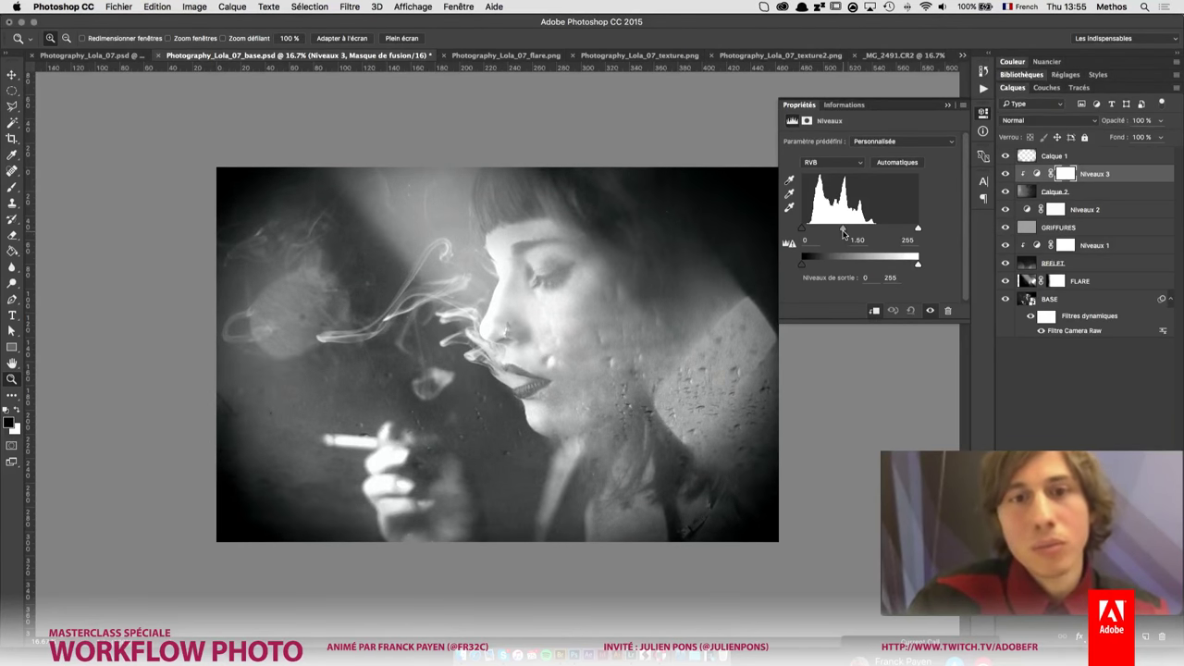
left_click_drag(842, 233, 845, 235)
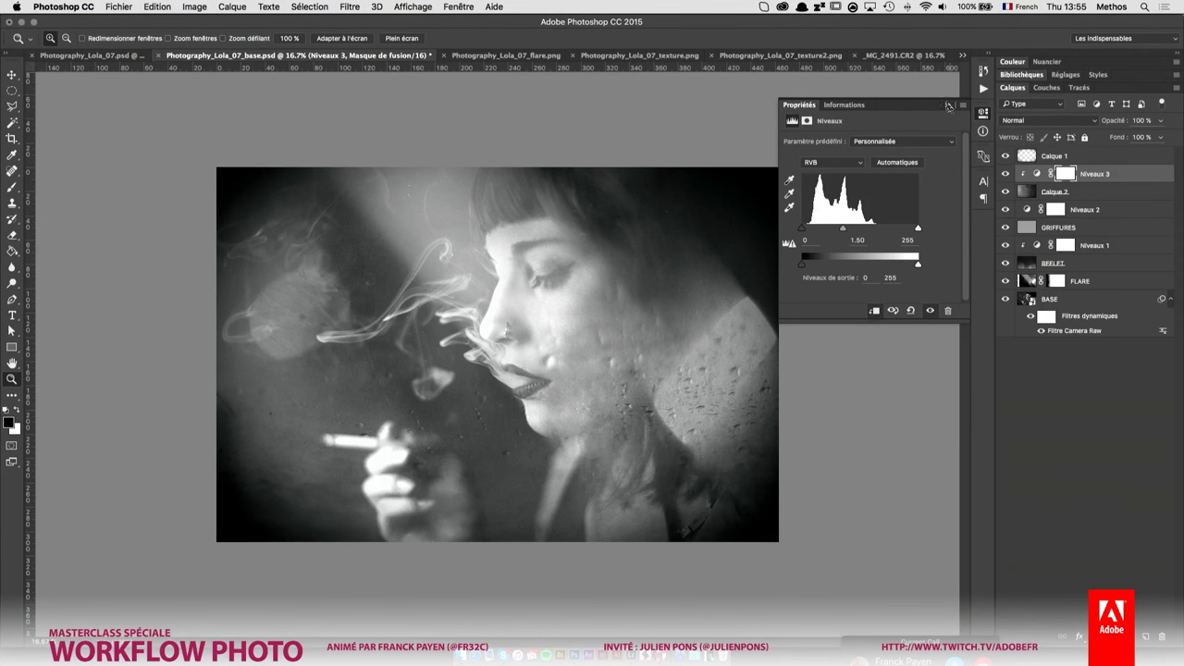
left_click(947, 105)
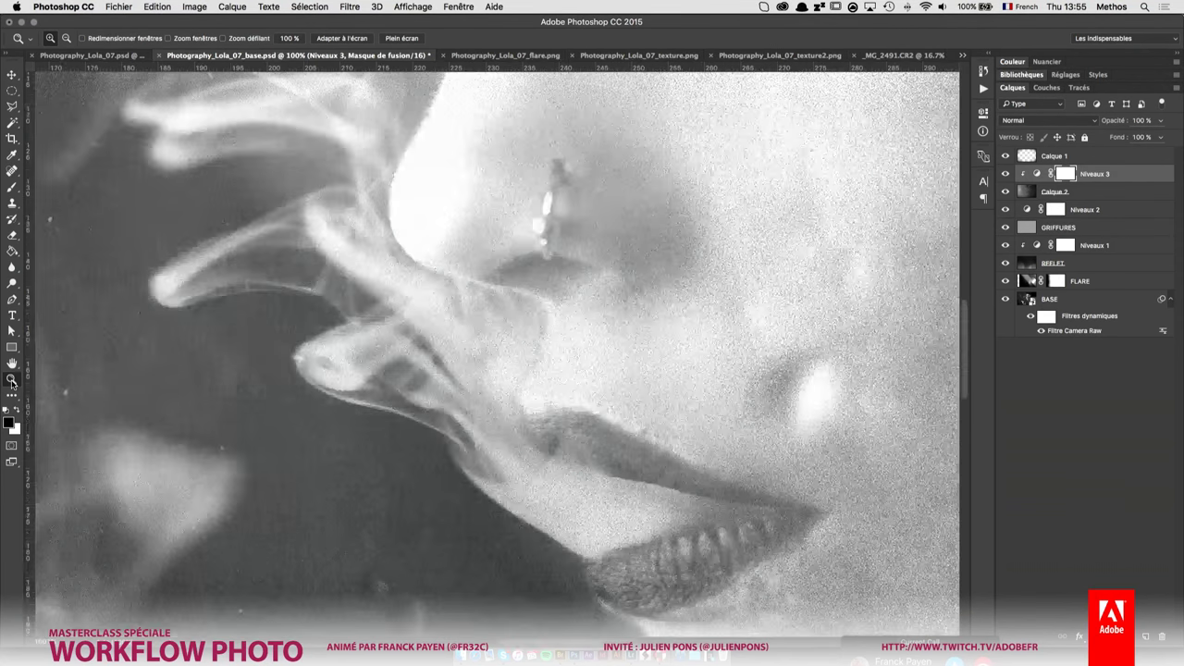
- Move FLARE up just under Calque 1 and set its opacity to 98%
mouse_move(425, 444)
left_mouse_down()
mouse_move(467, 450)
mouse_move(659, 347)
mouse_move(294, 282)
left_mouse_up()
left_click(466, 450, "alt")
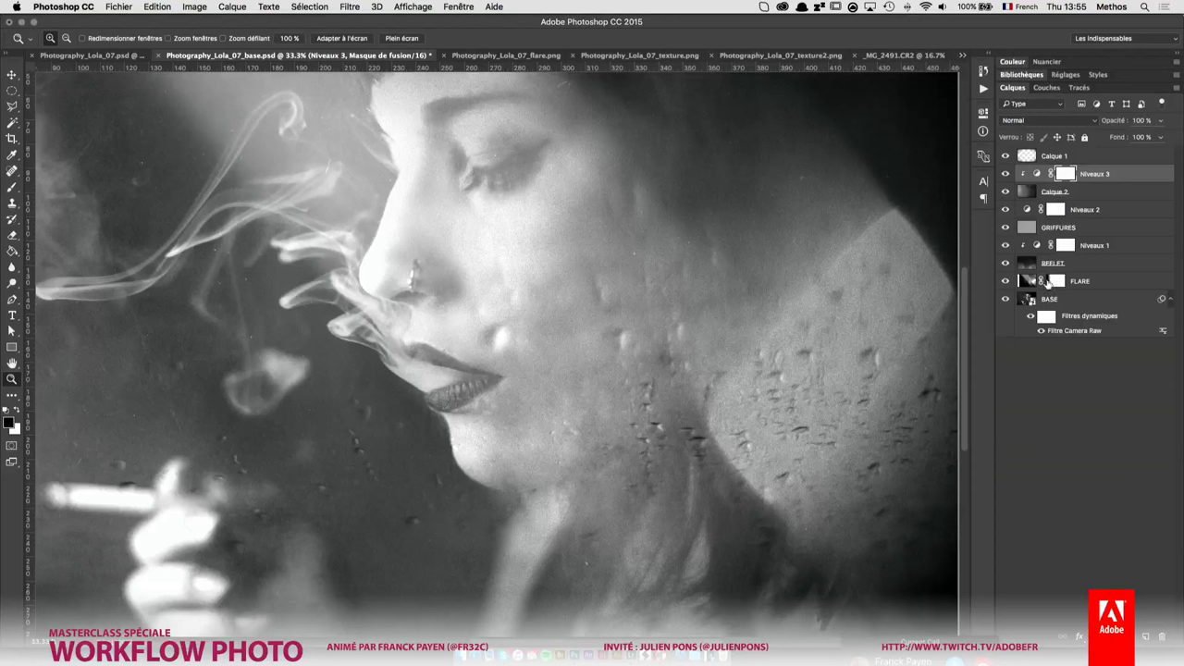
left_click_drag(1029, 282, 1054, 172)
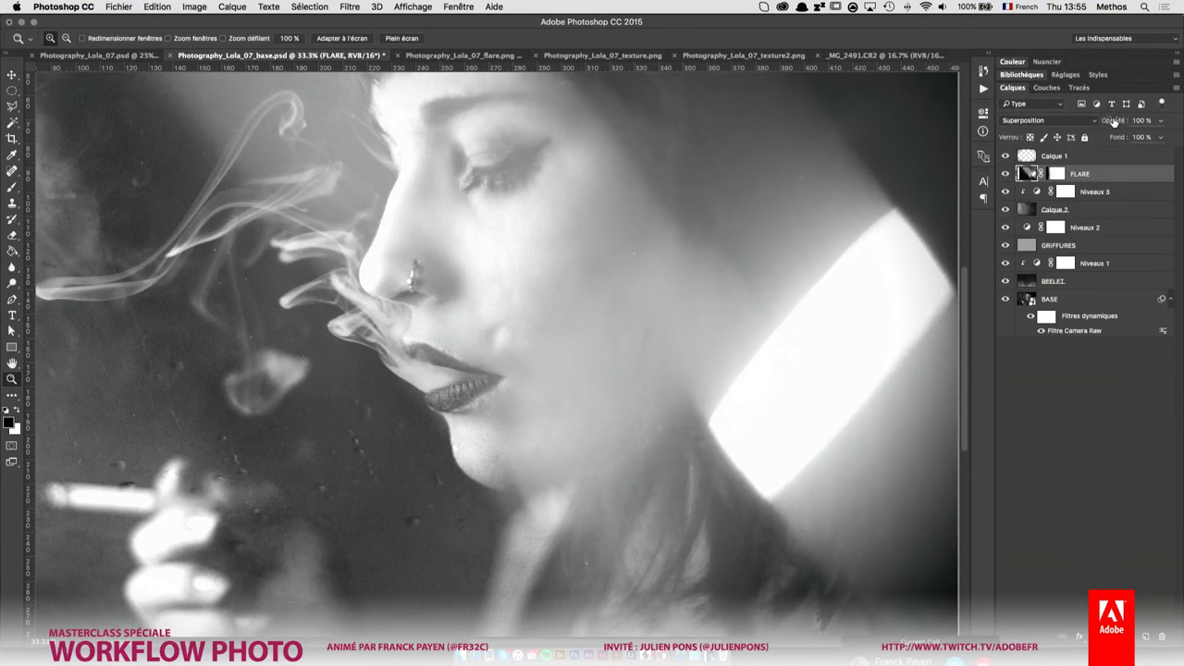
left_click_drag(1112, 121, 1114, 121)
left_click(627, 318, "alt")
left_click(627, 318, "alt")
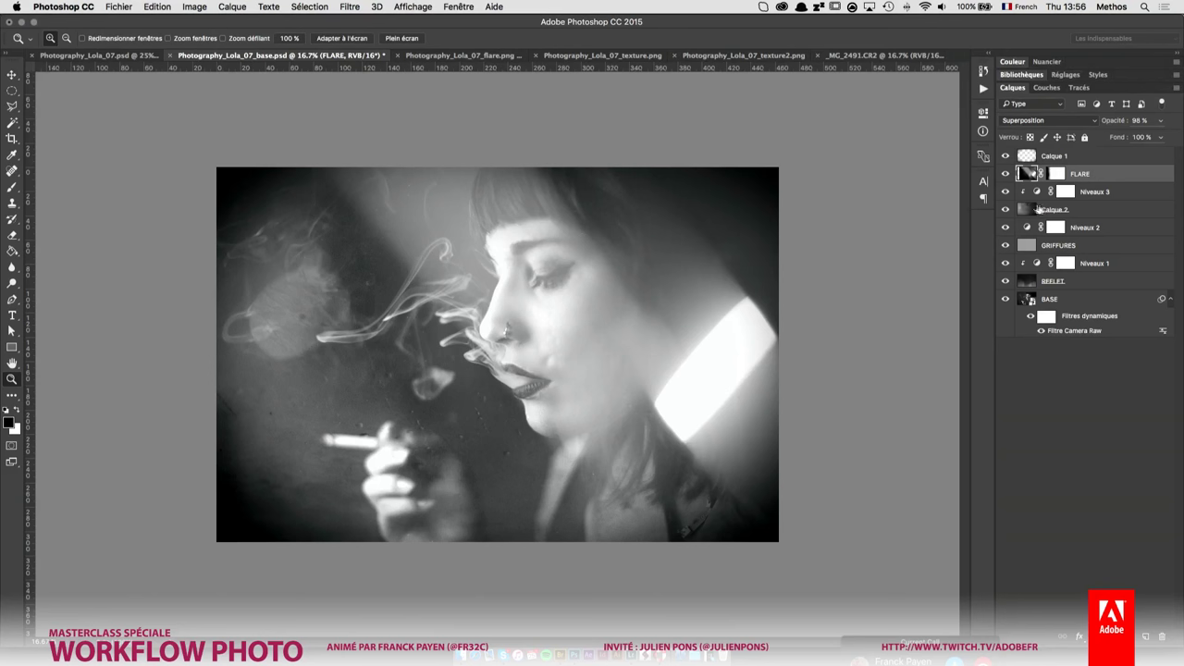
- Return FLARE directly above BASE at 100% opacity and hide Calque 2 and Niveaux 3
left_click_drag(1029, 175, 1050, 293)
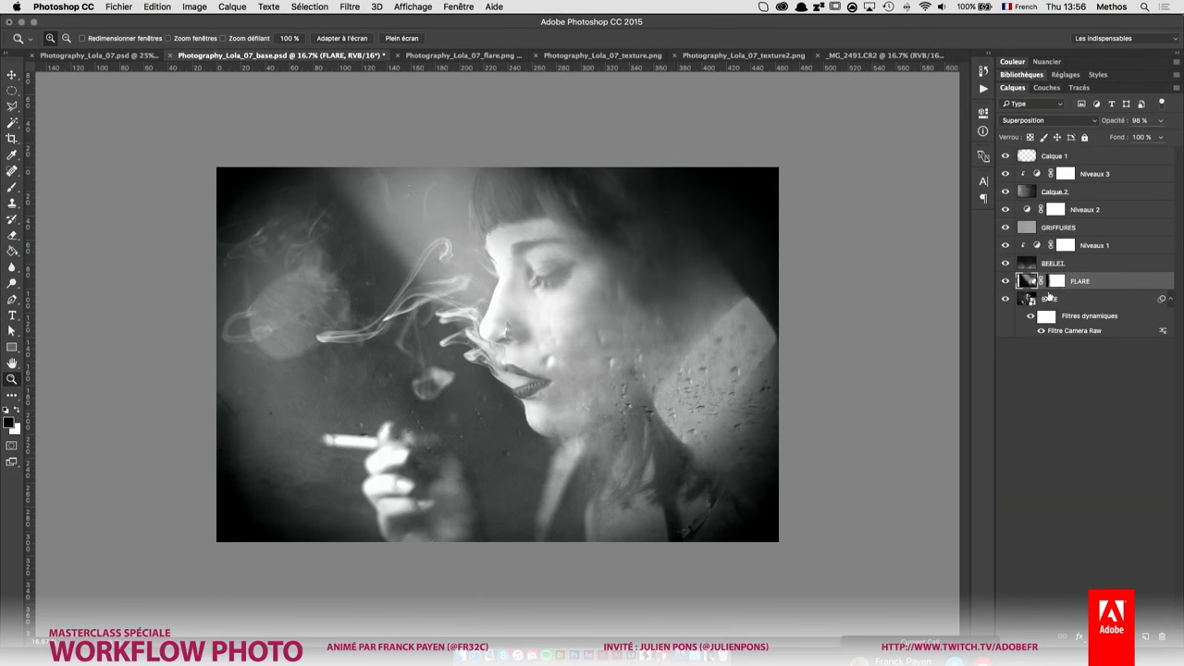
left_click_drag(1117, 120, 1125, 120)
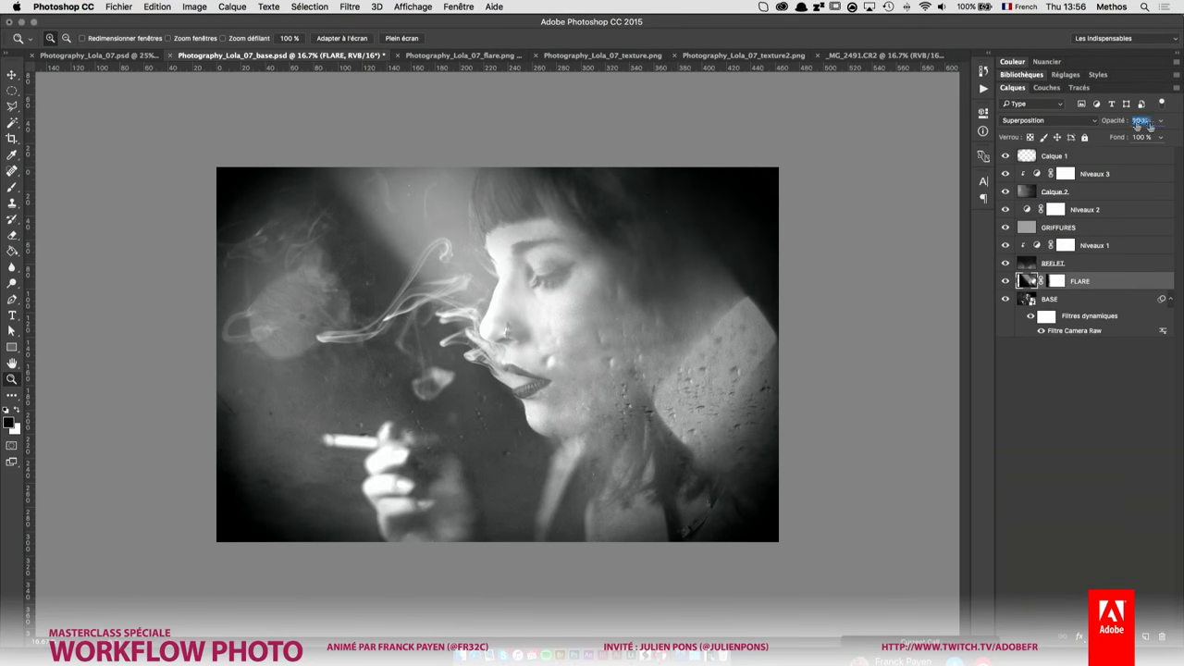
left_click(1004, 191)
left_click(1005, 174)
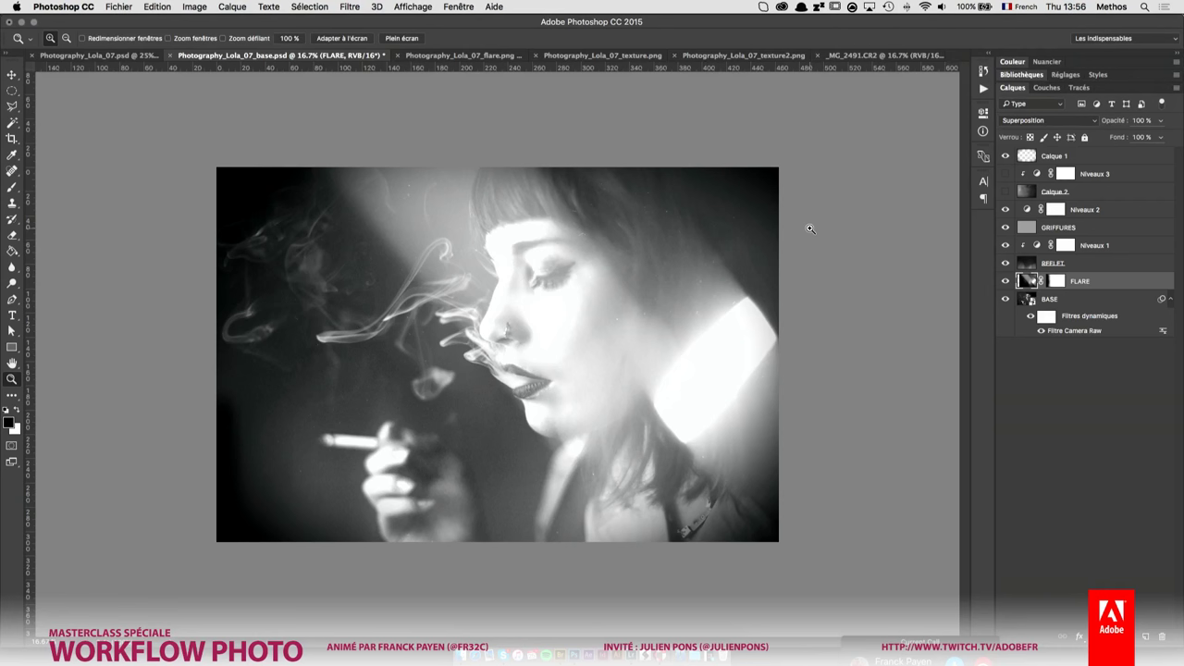
- Compare Photography_Lola_07.psd with Photography_Lola_07_base.psd by switching between them
left_click(111, 57)
left_click(454, 261, "alt")
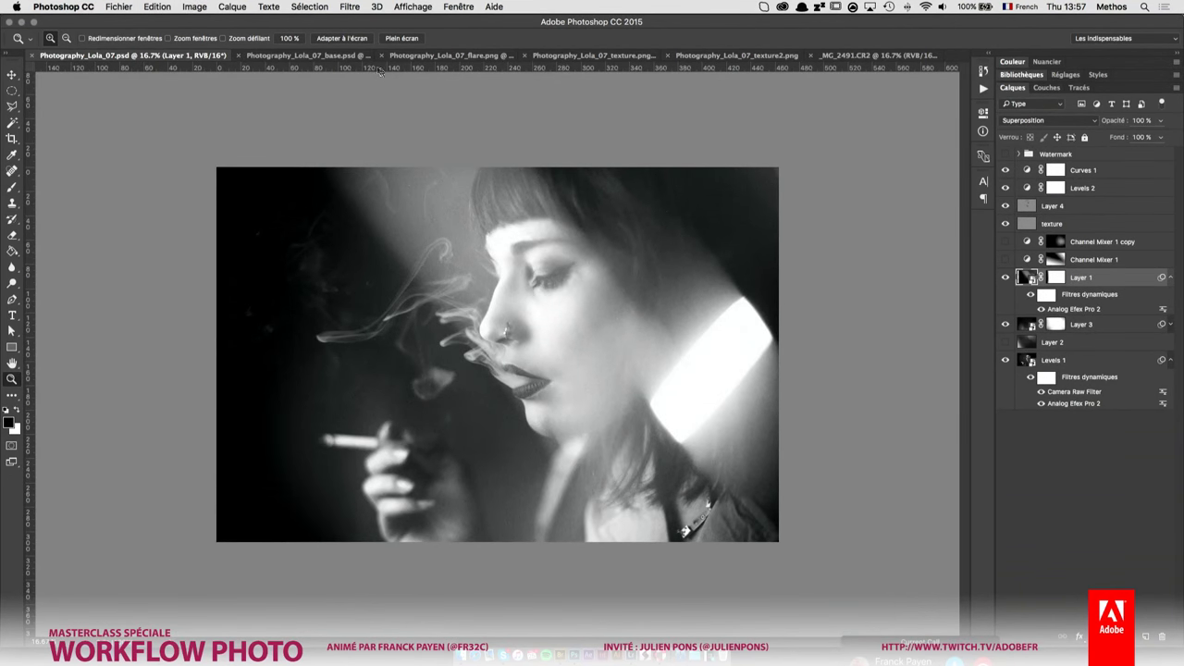
left_click(314, 57)
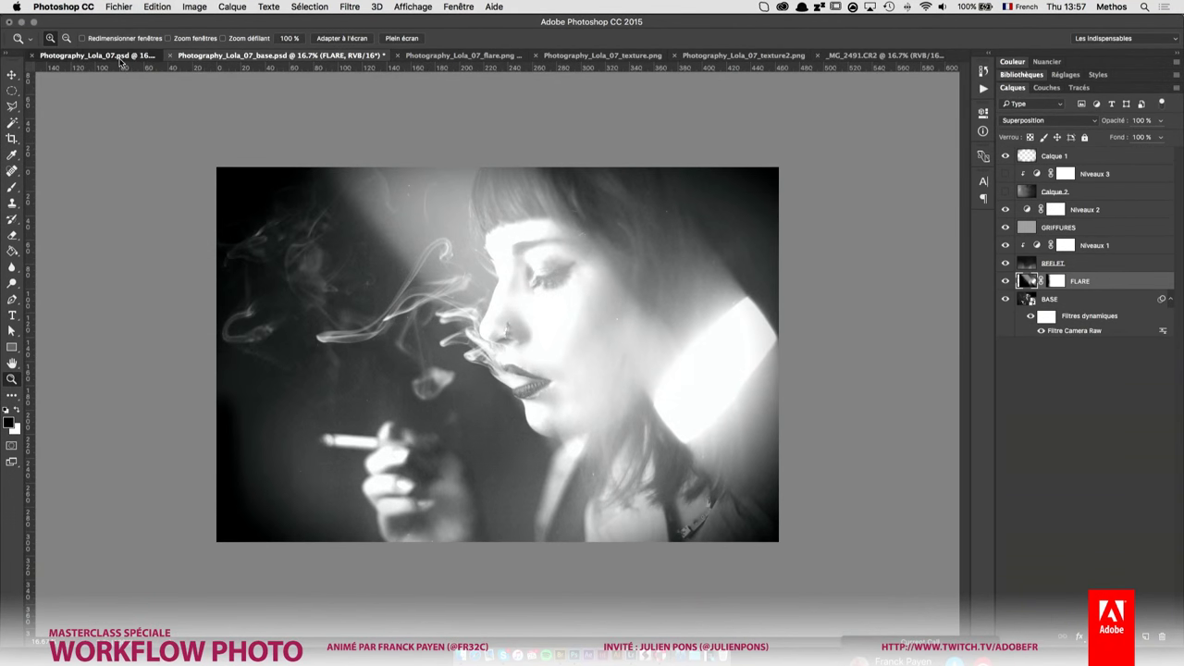
left_click(205, 55)
left_click(296, 58)
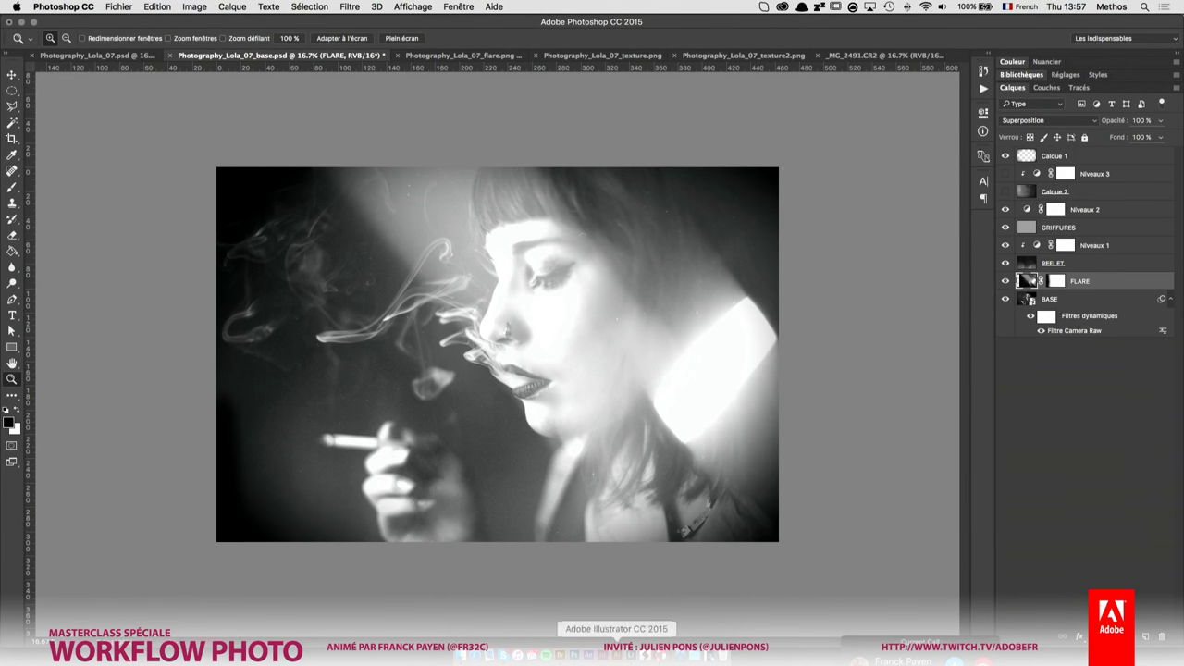
- Dismiss the clipboard alert and switch over to Lightroom
left_click(630, 655)
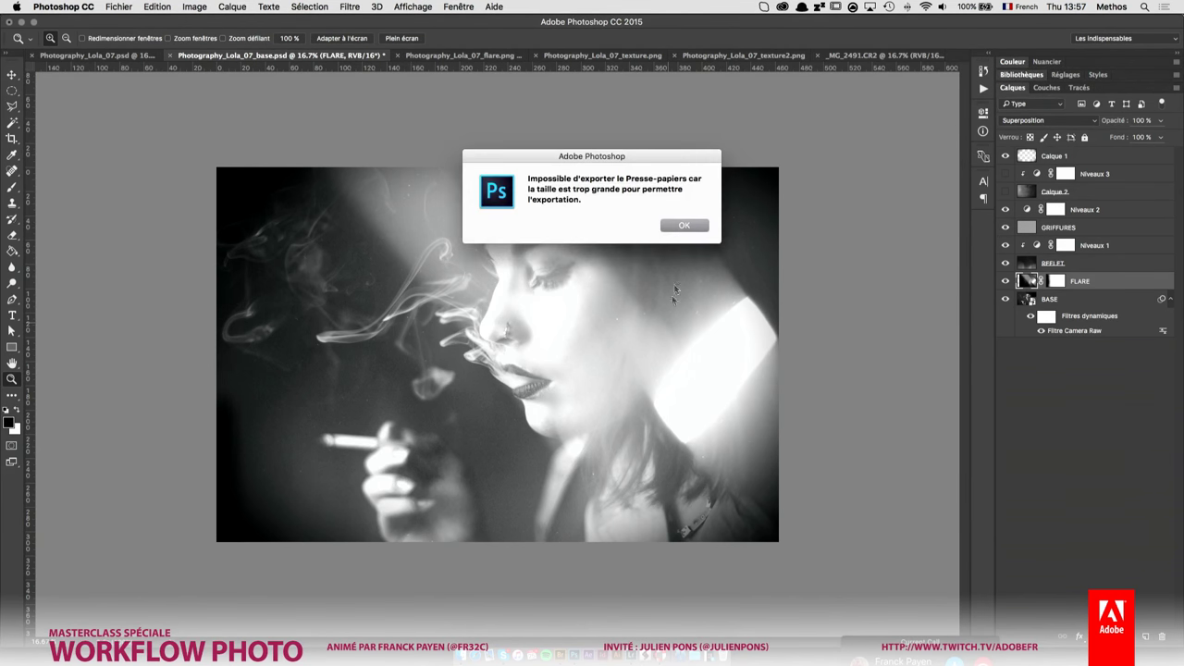
left_click(690, 231)
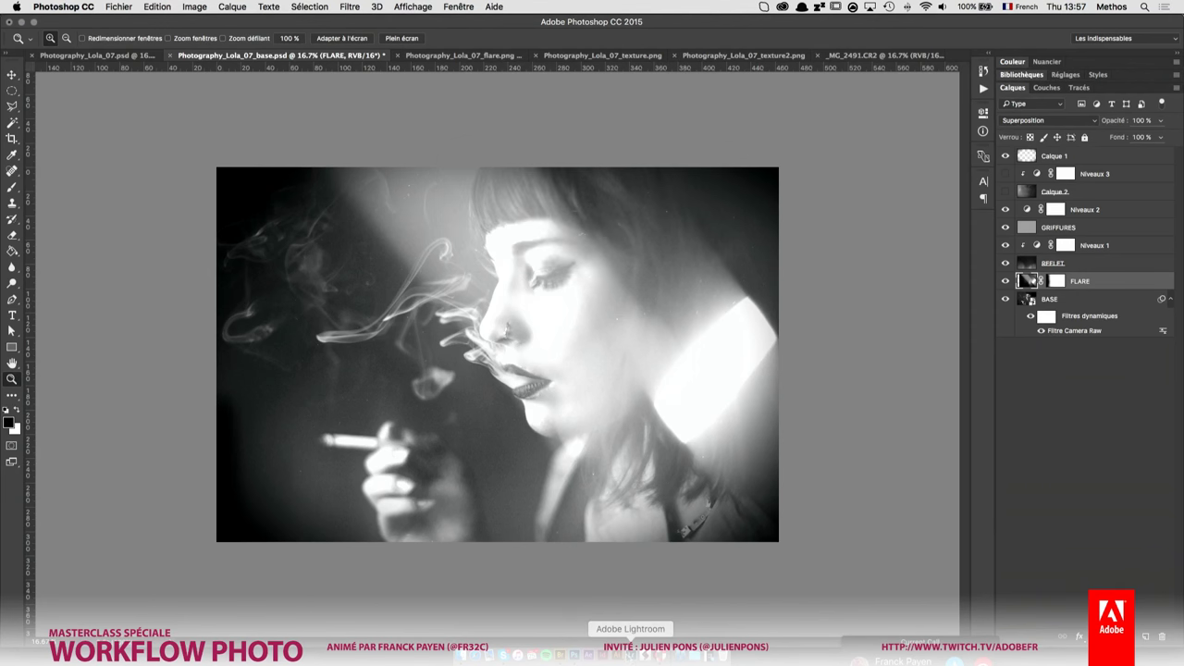
left_click(629, 655)
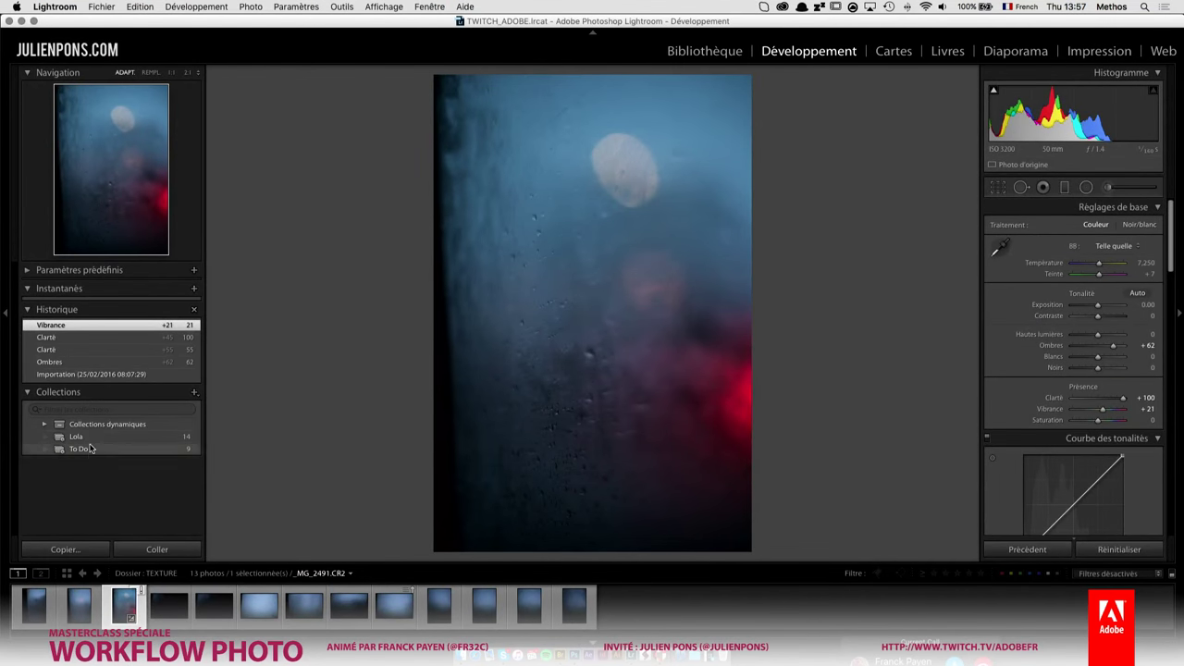
- Open the Lola collection, select _MG_2692, and show all 14 photos in grid view
left_click(185, 437)
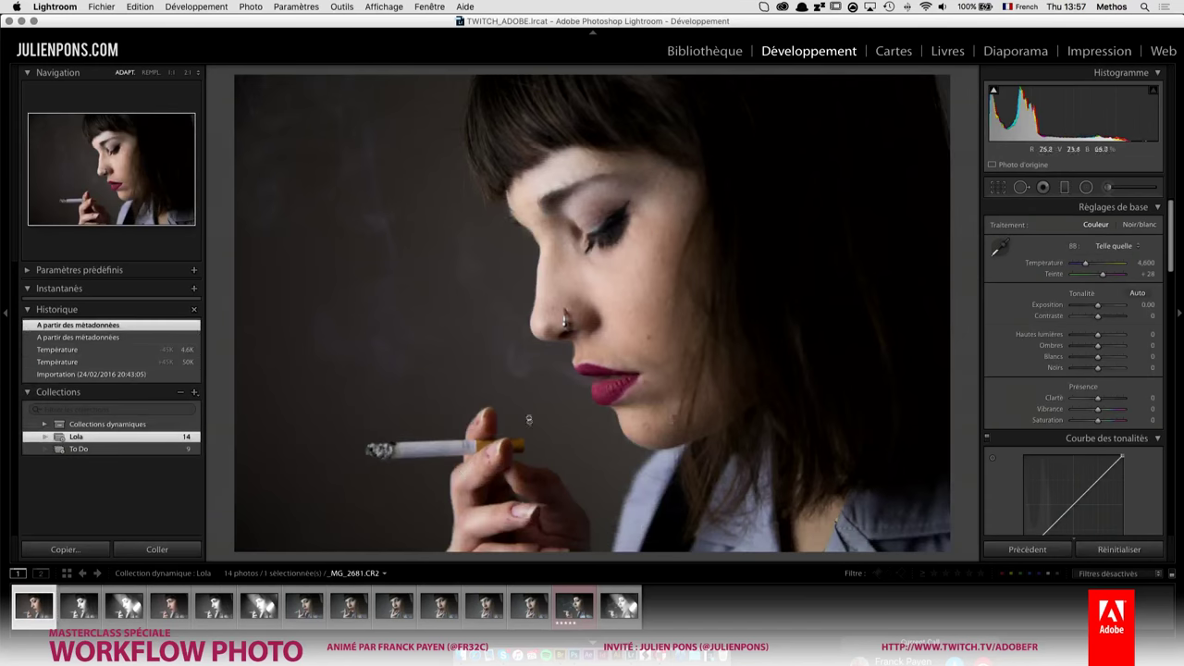
left_click(571, 606)
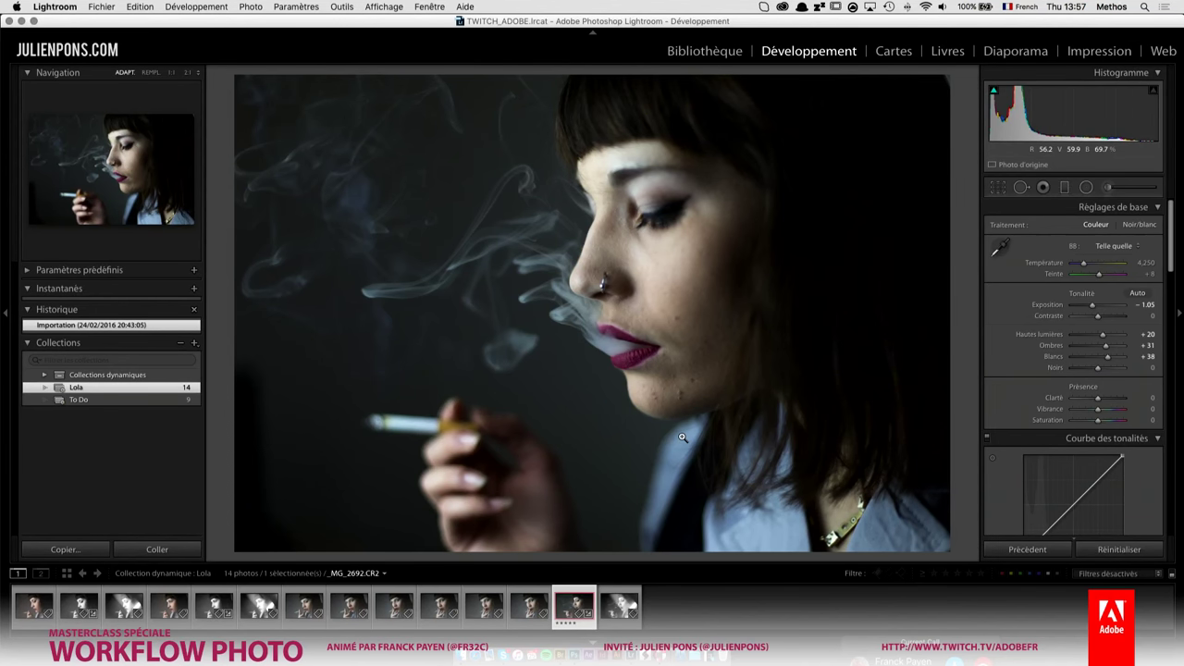
key("g")
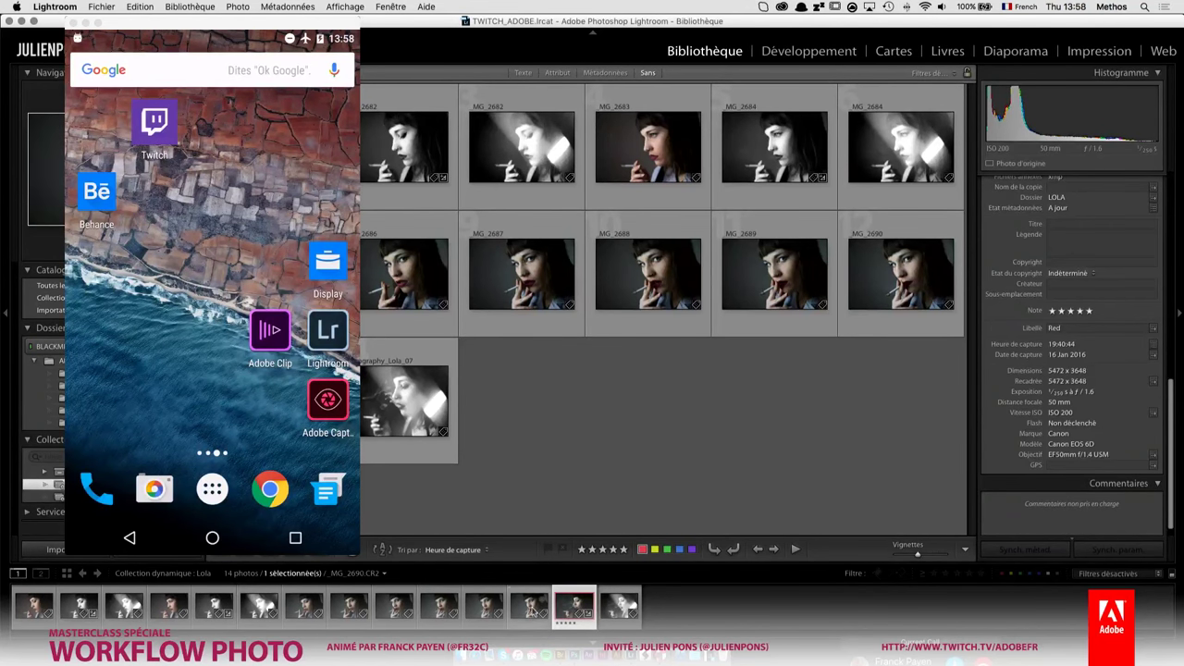
- Return to Photoshop and launch the Display gallery app on the Android emulator
left_click(573, 655)
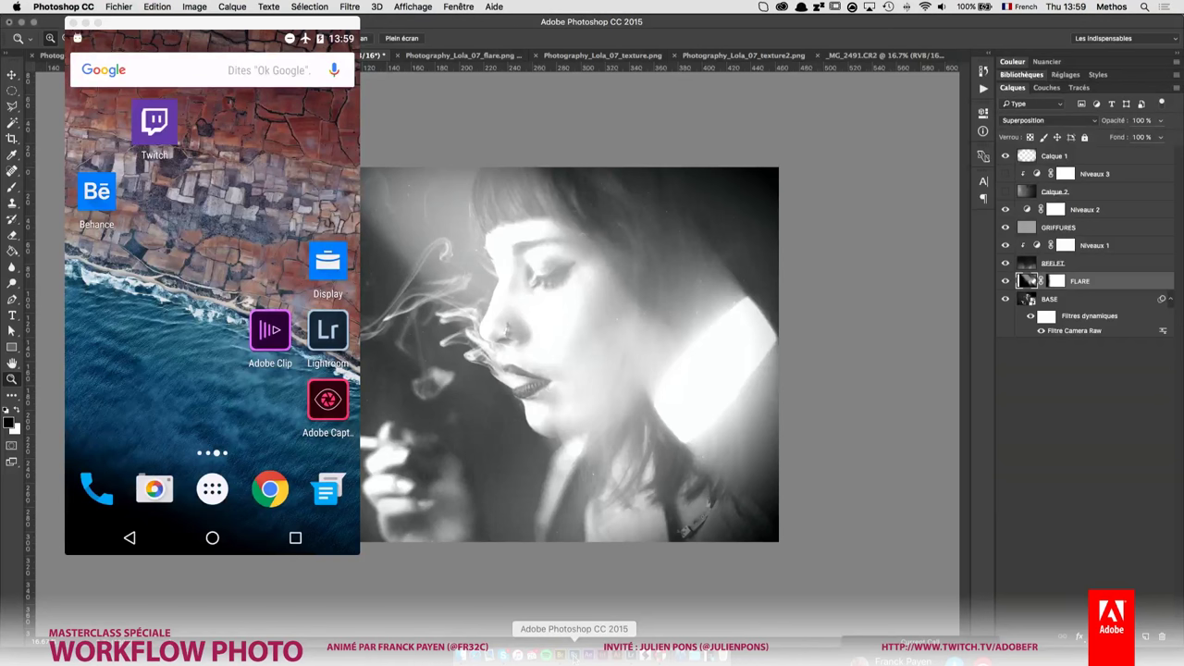
left_click(328, 261)
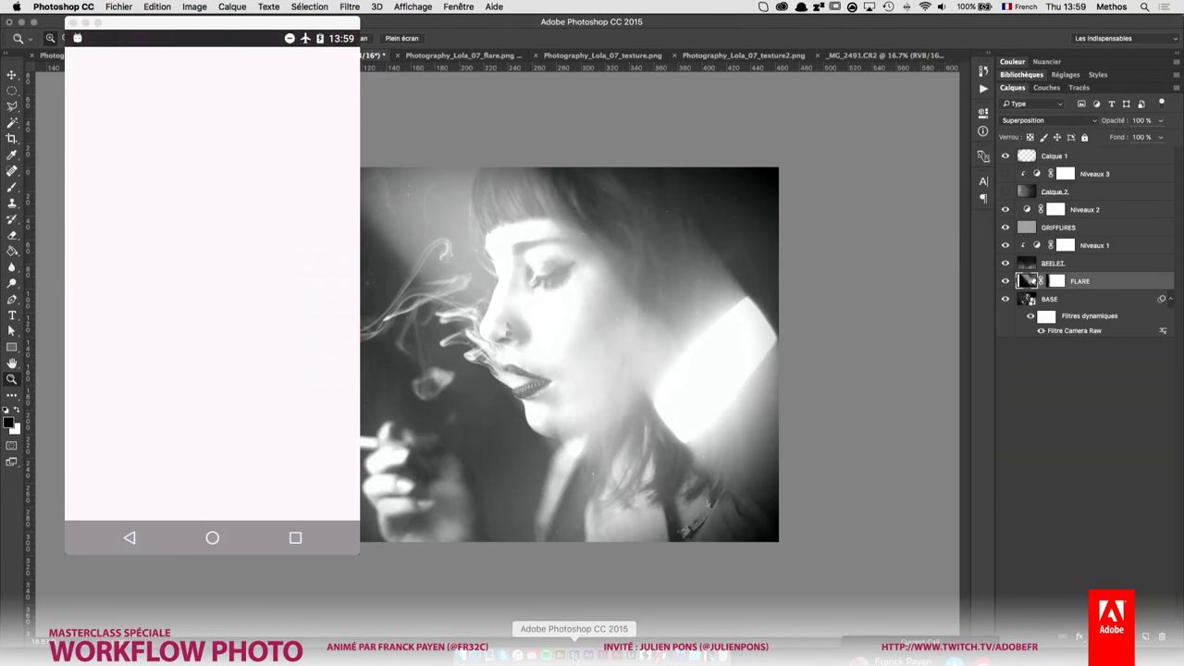